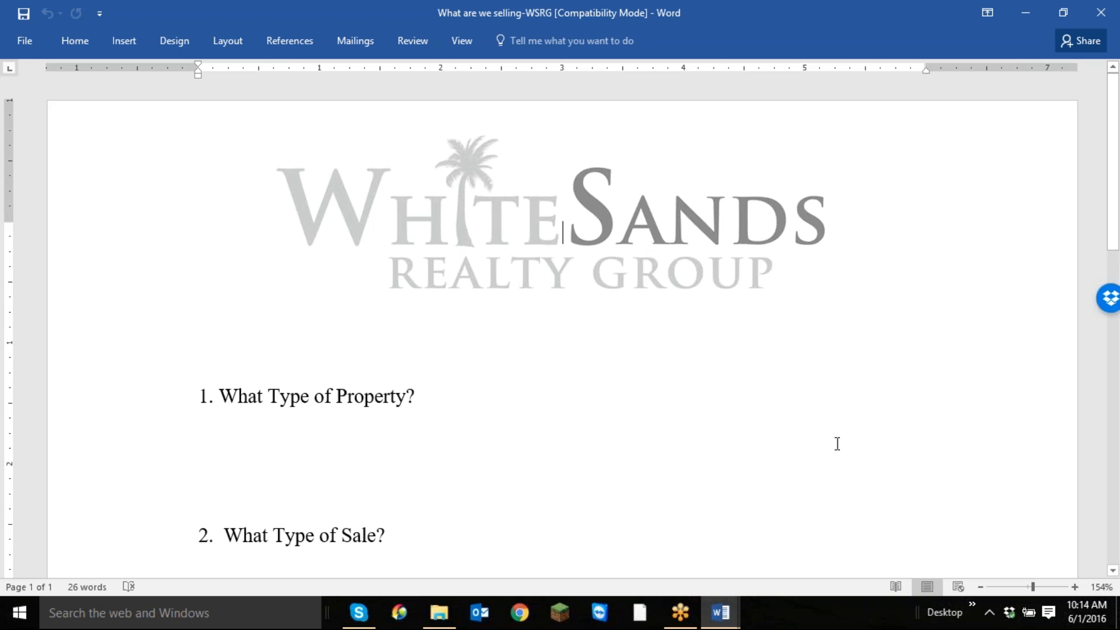
Review the four questions on property type, sale type, seller and contract type, and close the document.
scroll(768, 480, "down", 4)
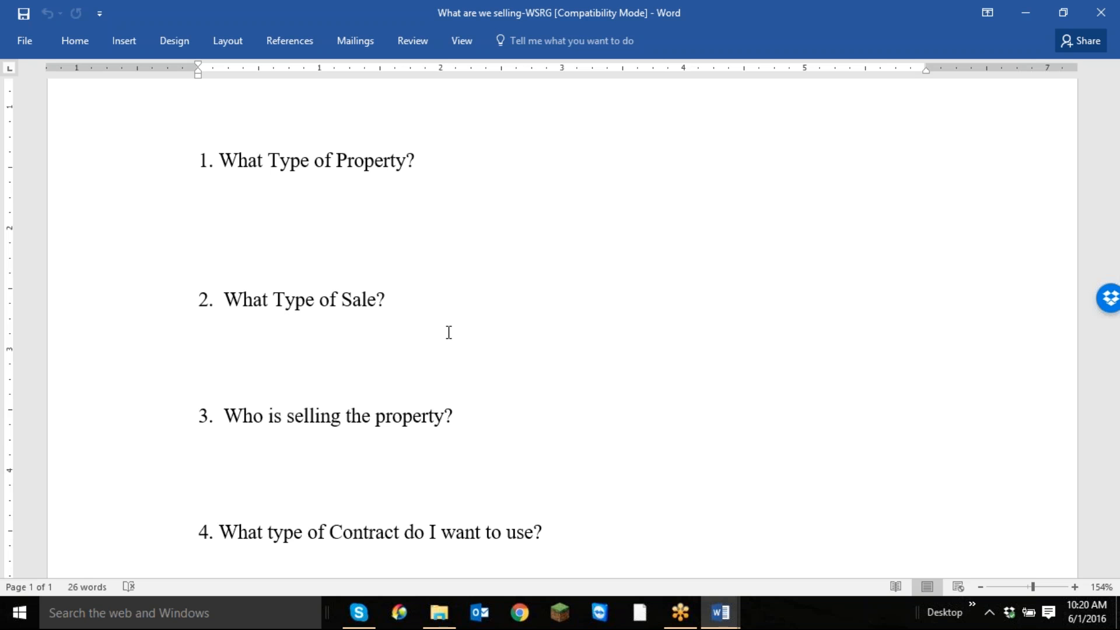
scroll(571, 292, "down", 4)
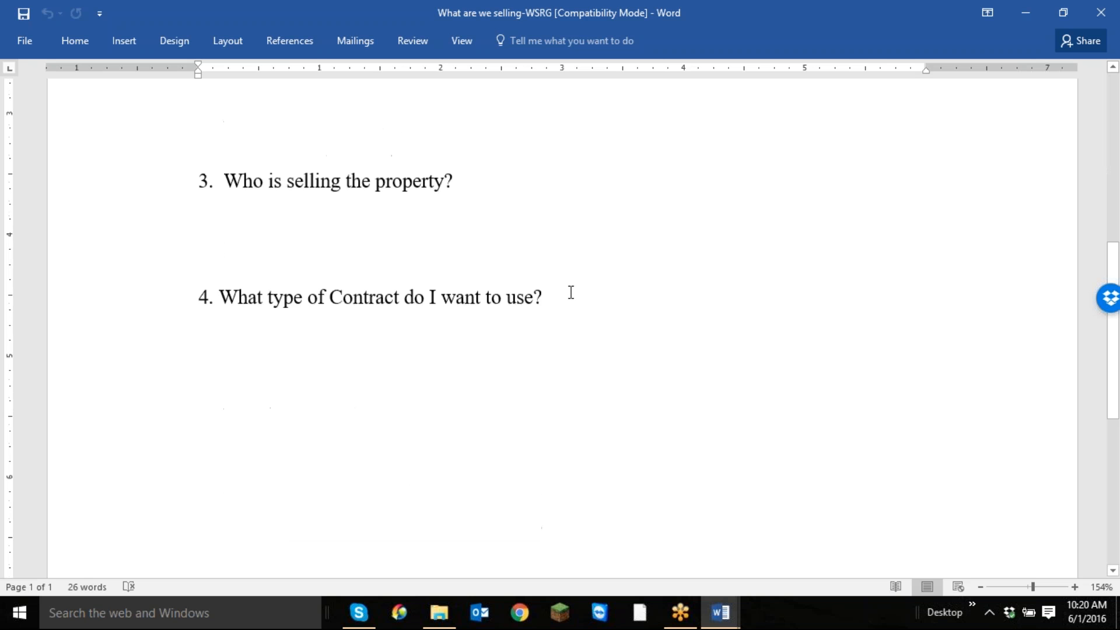
scroll(571, 292, "up", 5)
left_click(1101, 12)
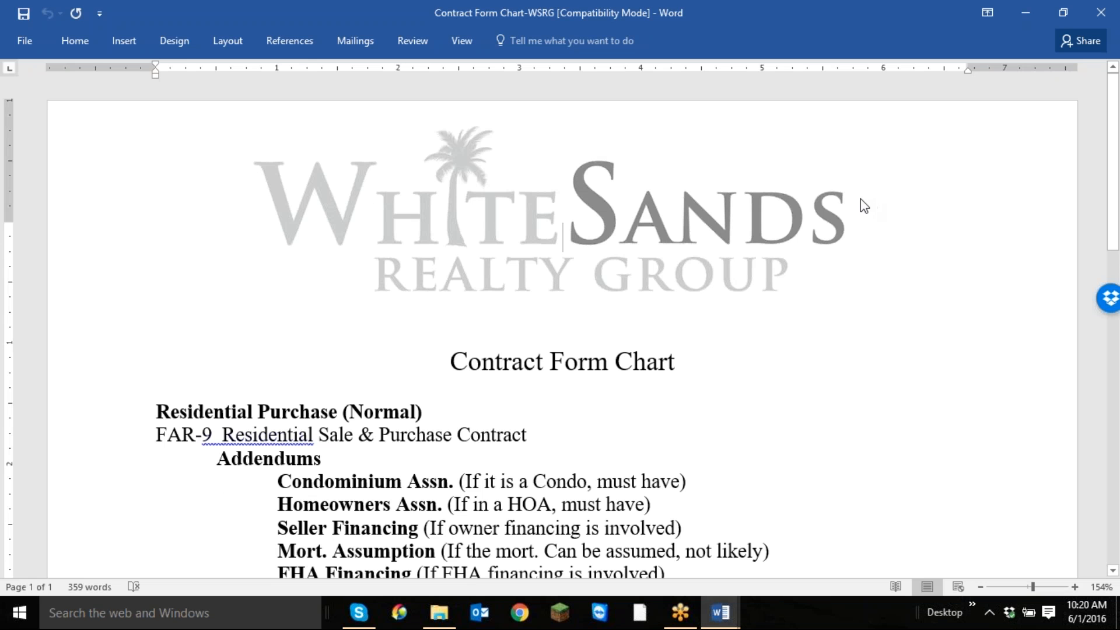
Examine the Contract Form Chart's residential purchase addendums and the conditions under which each one applies.
scroll(737, 343, "down", 2)
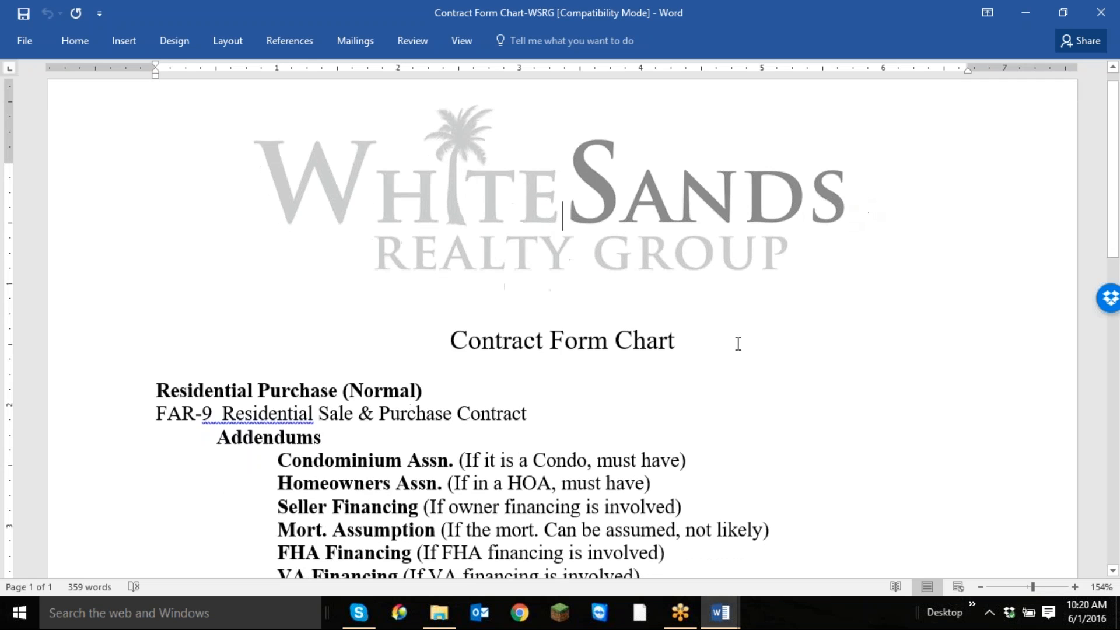
scroll(731, 343, "down", 1)
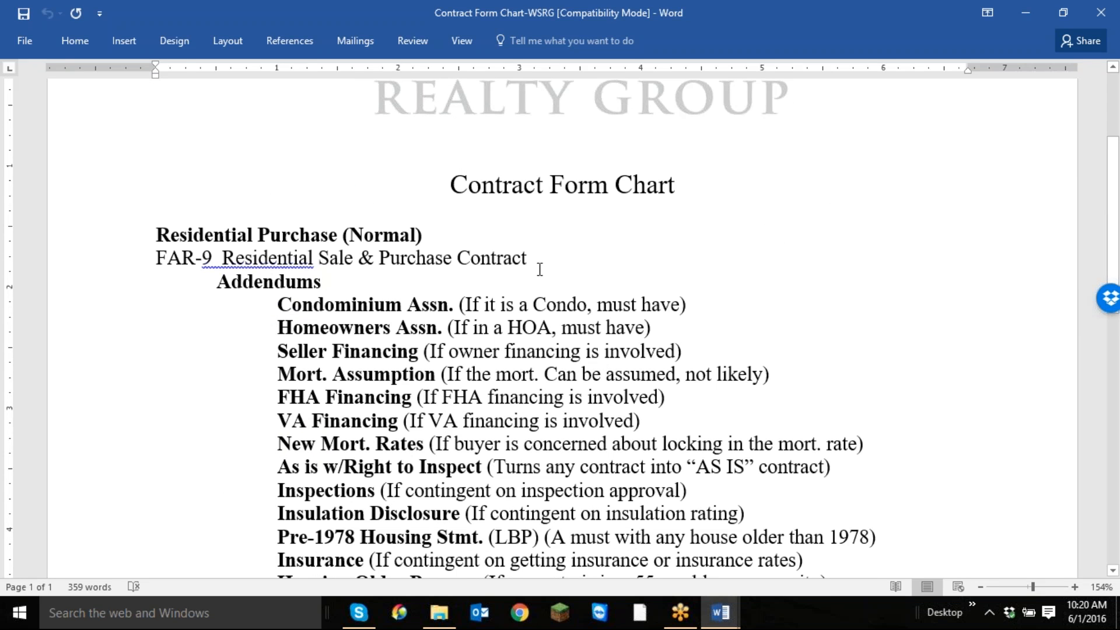
scroll(728, 265, "down", 3)
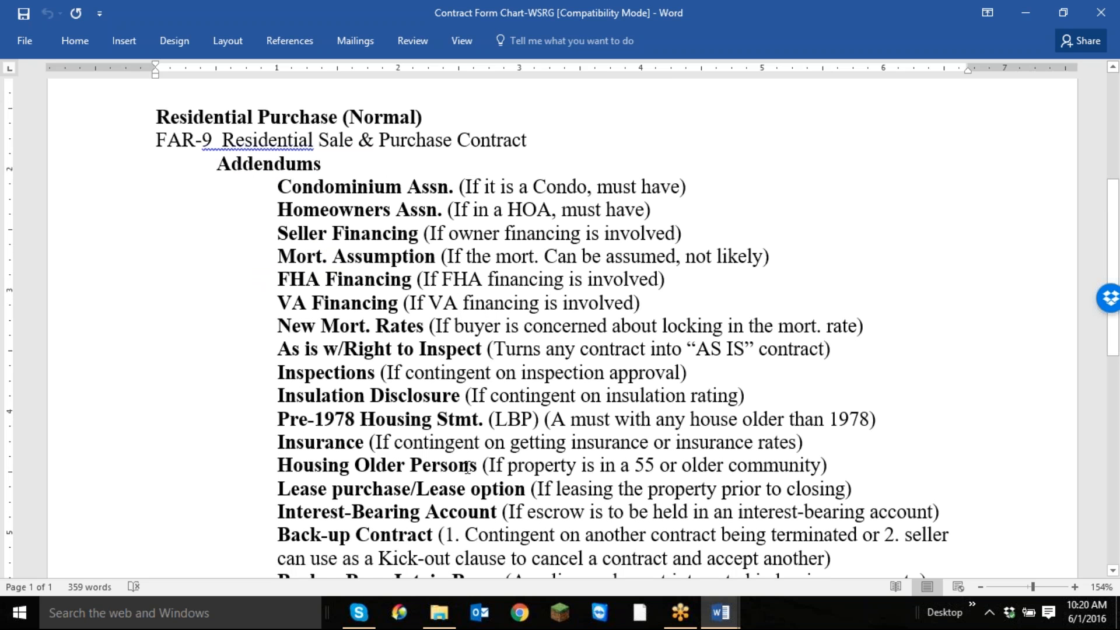
scroll(467, 467, "down", 1)
scroll(467, 468, "down", 10)
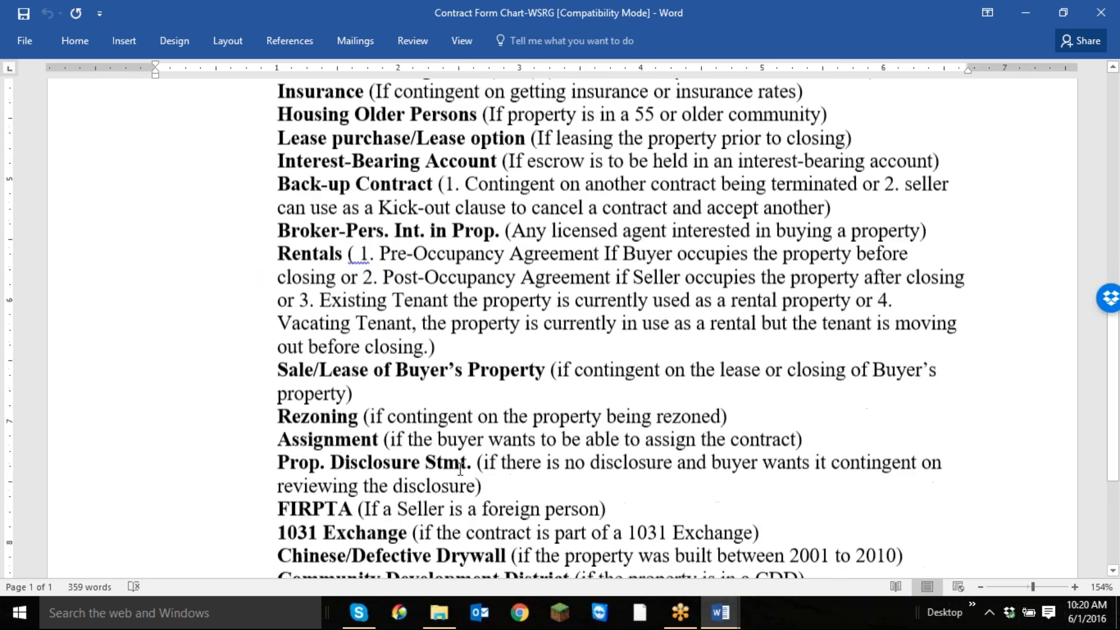
scroll(724, 468, "down", 4)
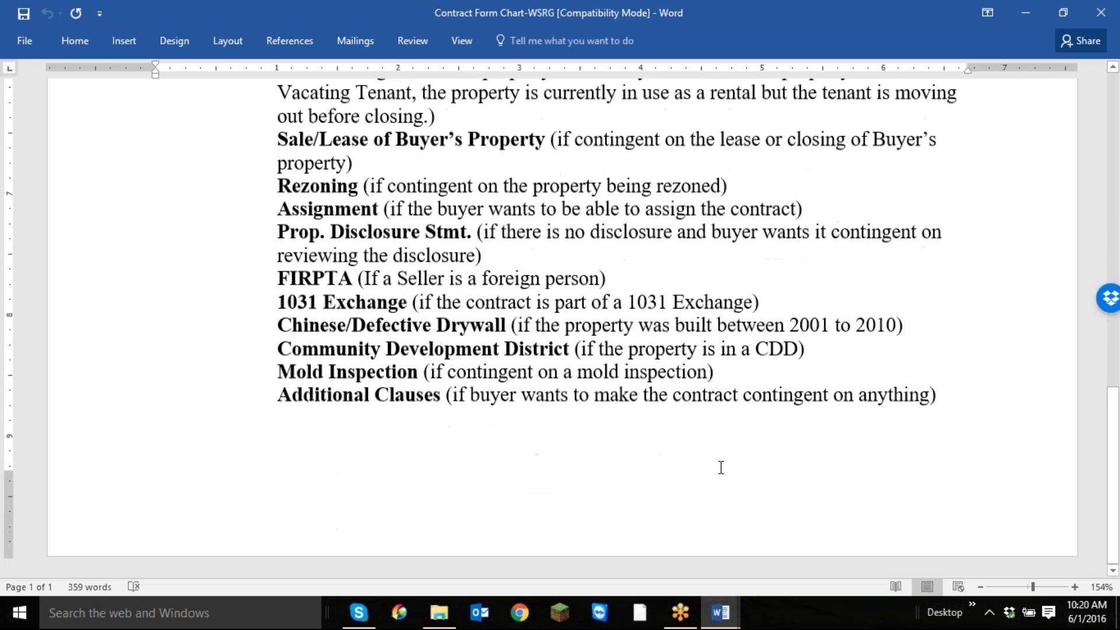
scroll(722, 467, "up", 10)
scroll(722, 466, "up", 8)
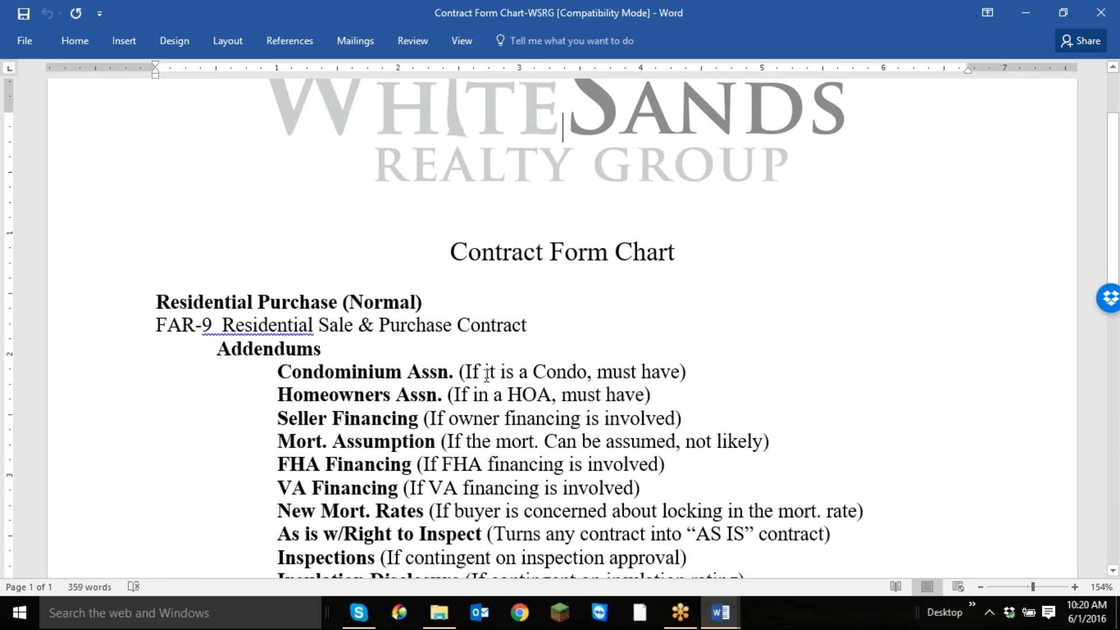
left_click_drag(466, 372, 677, 379)
left_click(572, 418)
scroll(798, 428, "down", 3)
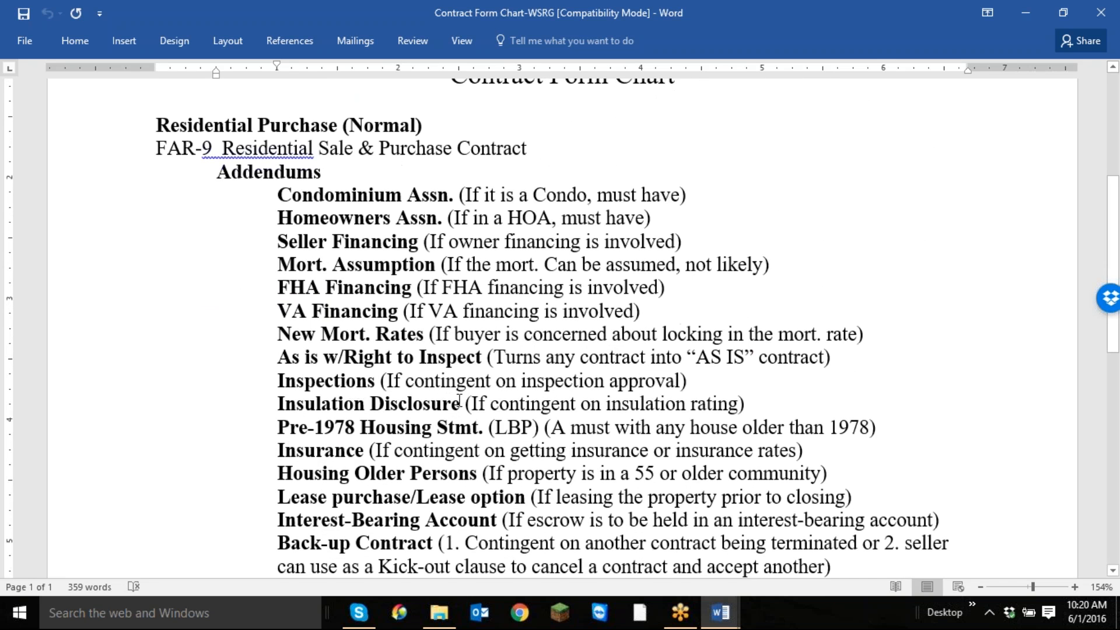
scroll(460, 401, "up", 4)
scroll(460, 401, "up", 1)
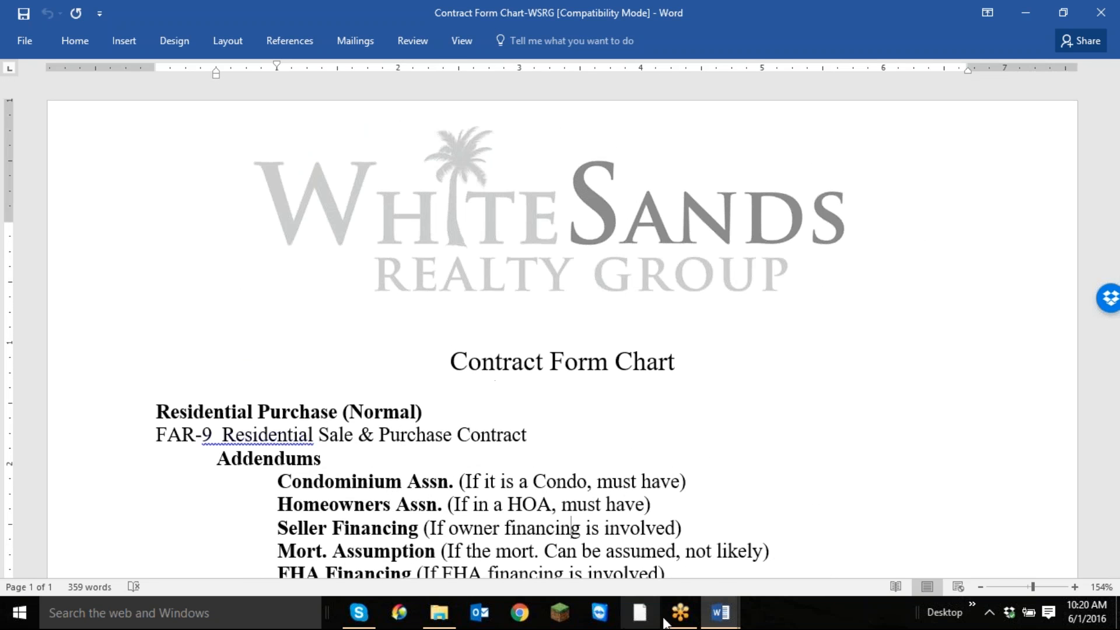
Switch to the Buyers Contract Worksheet (FAR/BAR) and review its fields from Property Address through the Addenda and Additional checklist.
mouse_move(718, 622)
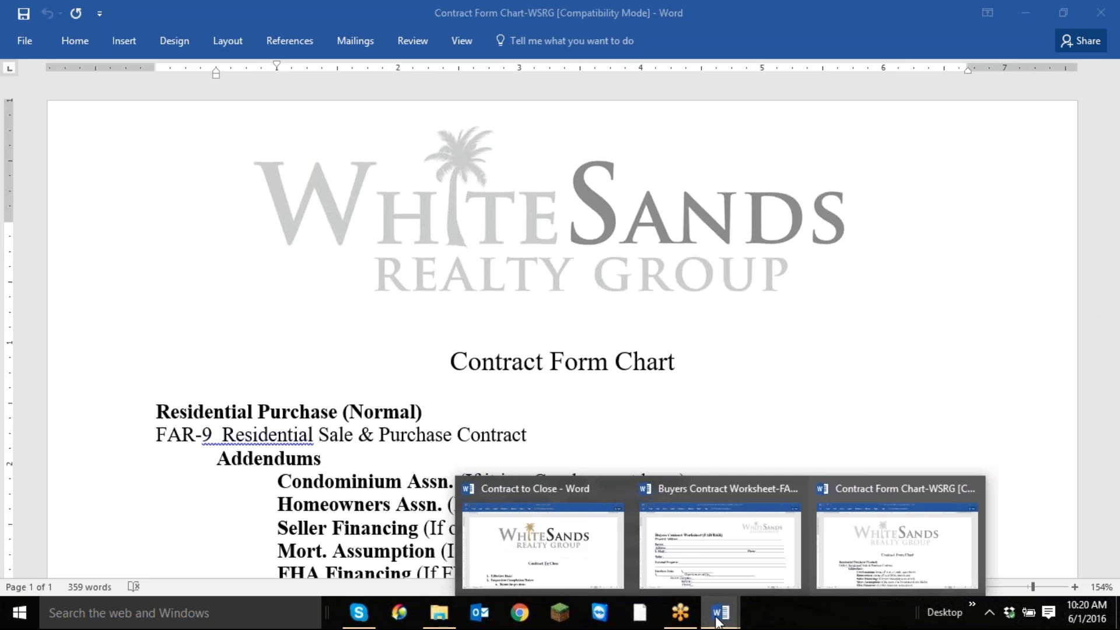
left_click(705, 532)
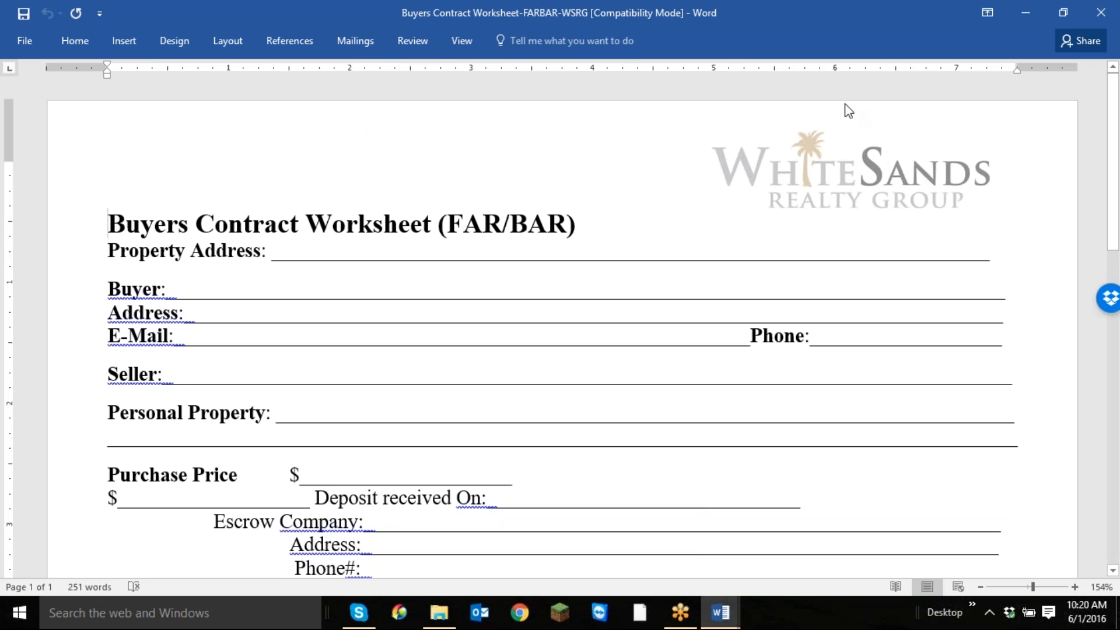
left_click(663, 19)
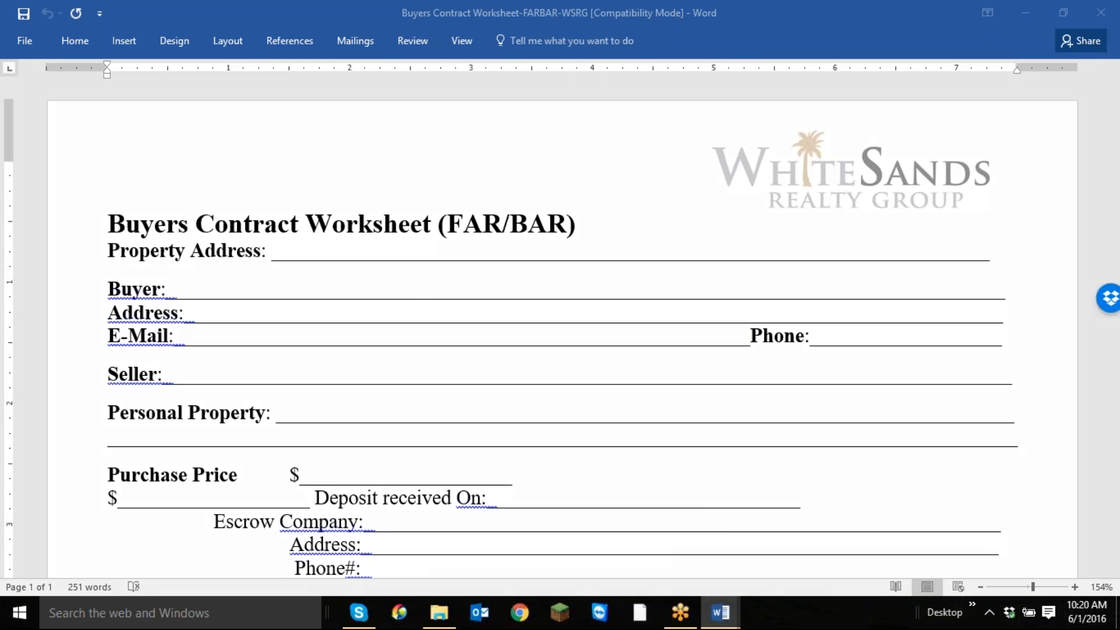
left_click(235, 260)
scroll(598, 278, "down", 5)
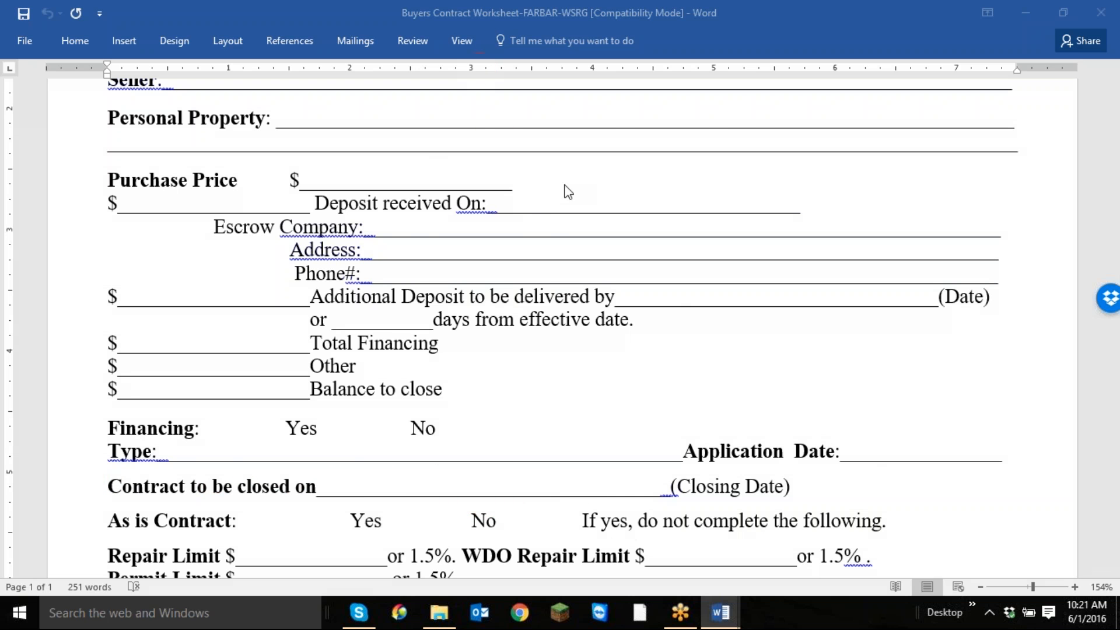
scroll(654, 380, "down", 5)
scroll(654, 378, "down", 1)
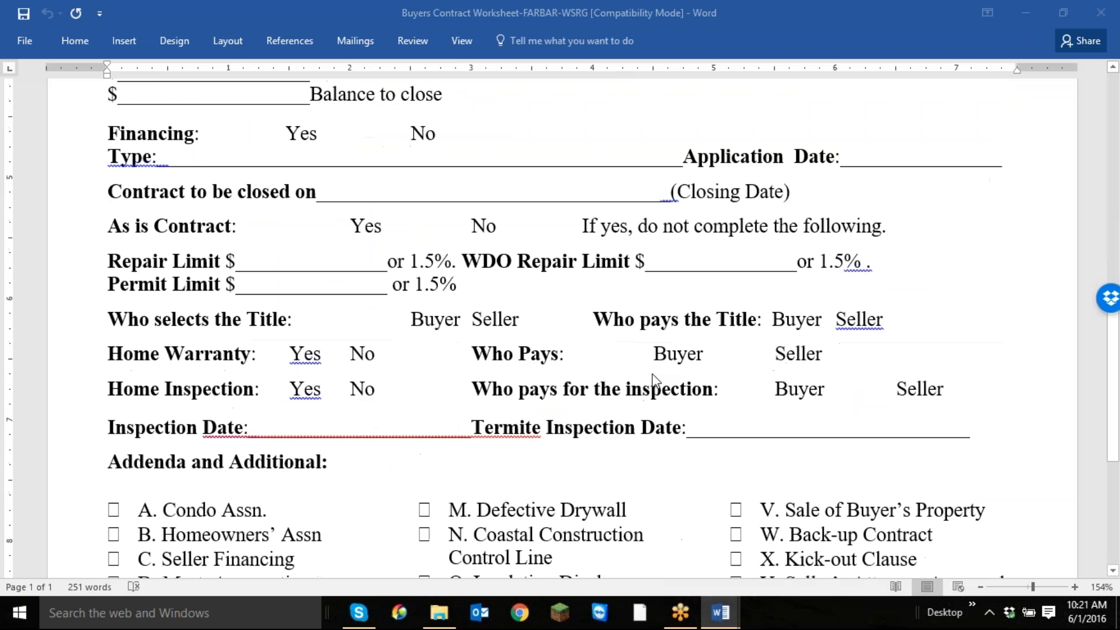
scroll(652, 378, "down", 1)
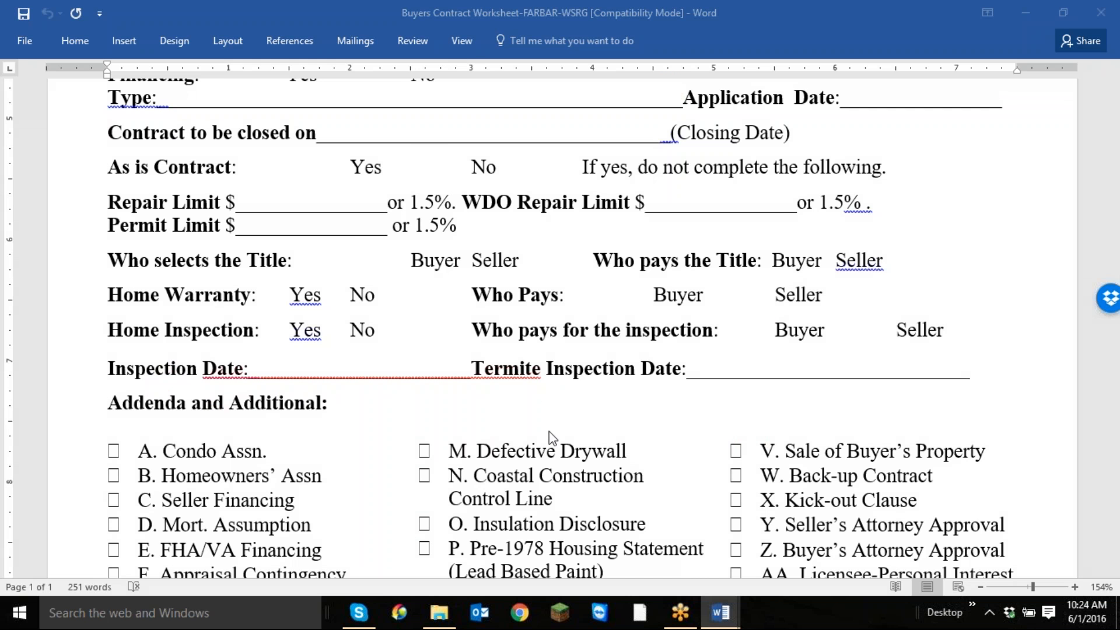
scroll(549, 432, "down", 4)
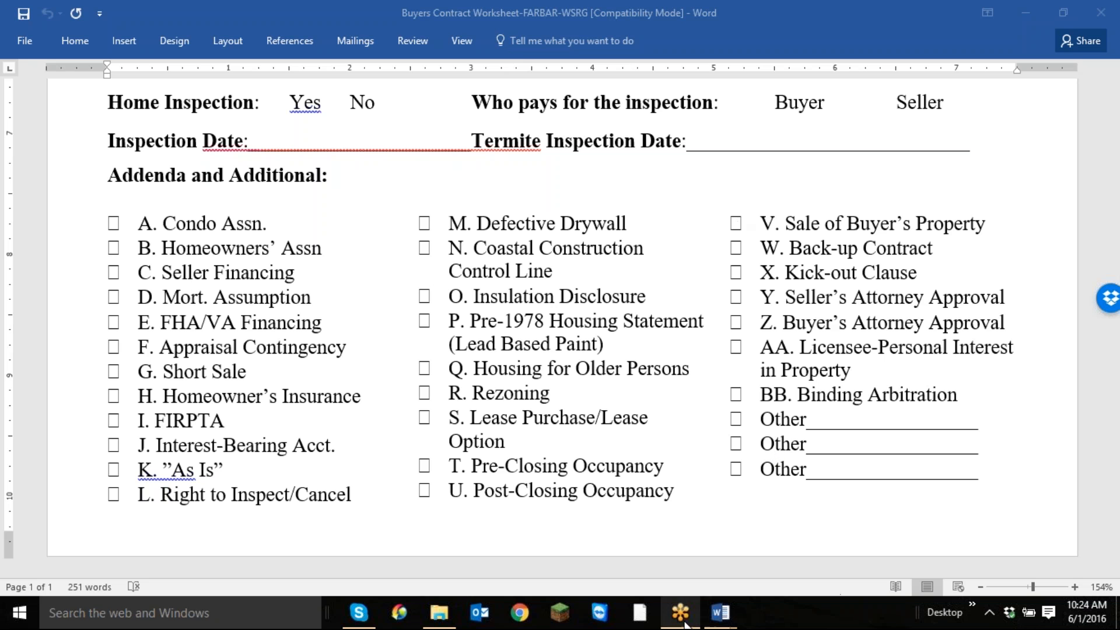
Launch Internet Explorer and load the MFRMLS login page from the saved favorites.
left_click(19, 613)
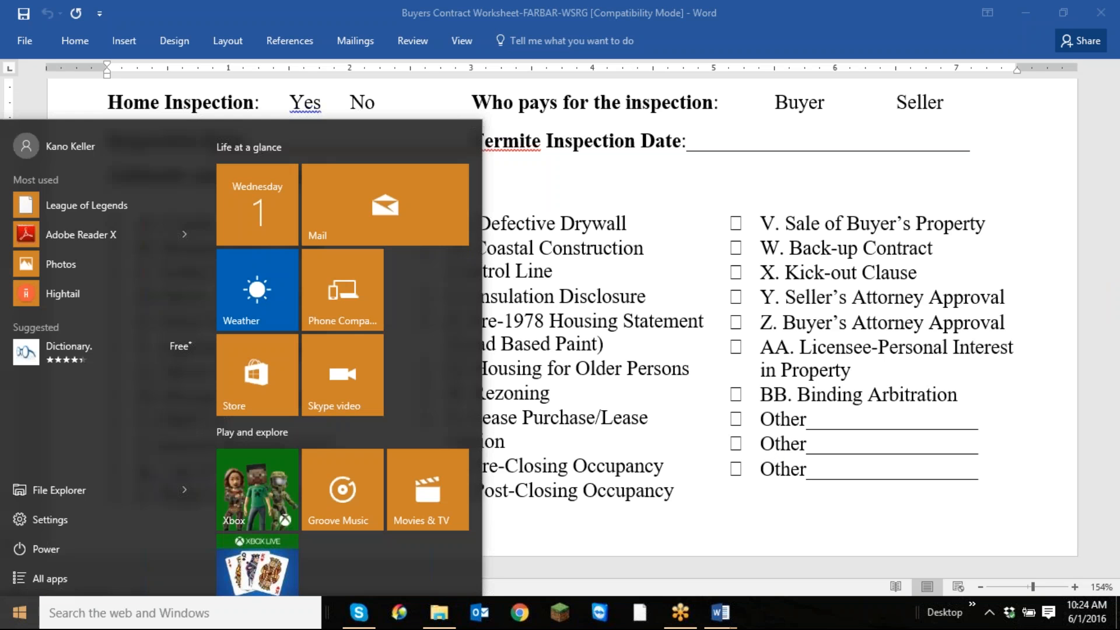
scroll(414, 474, "down", 3)
scroll(400, 493, "down", 2)
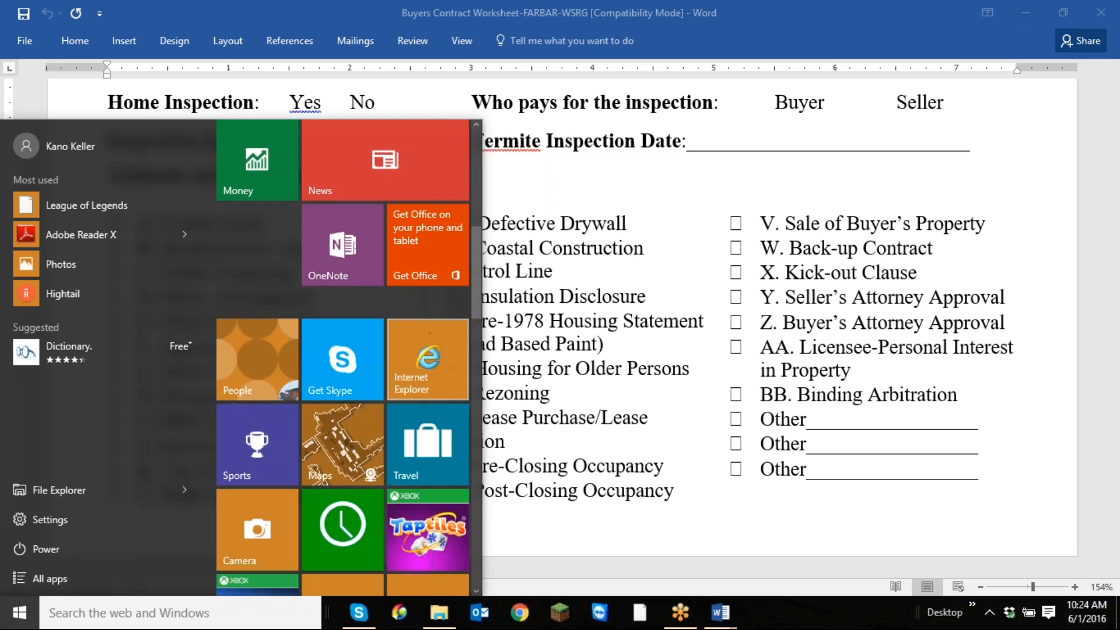
left_click(1048, 93)
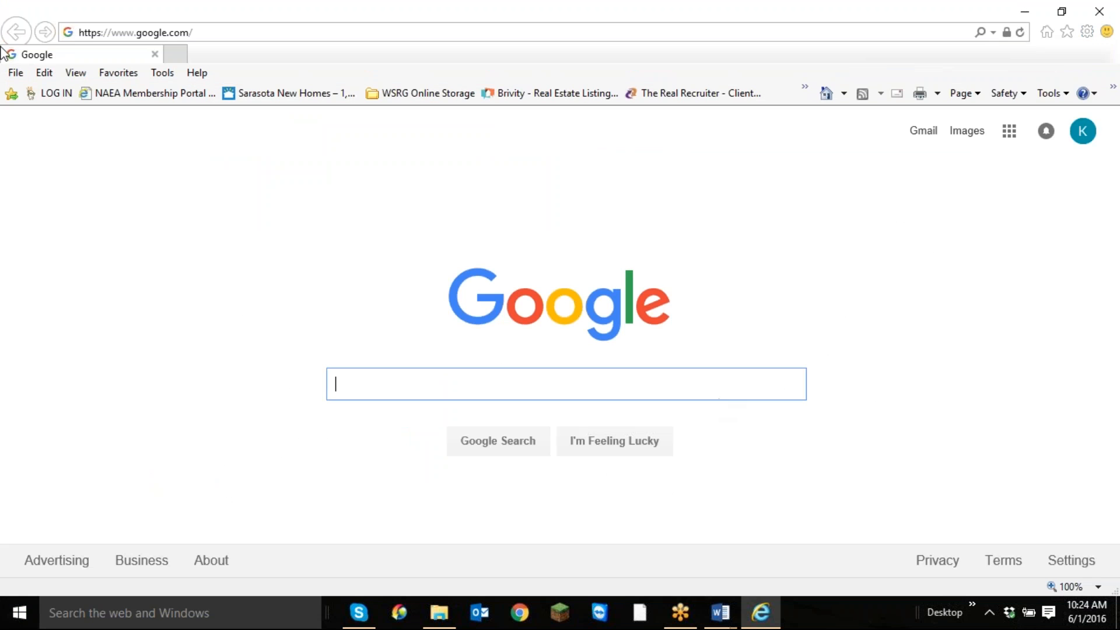
left_click(806, 91)
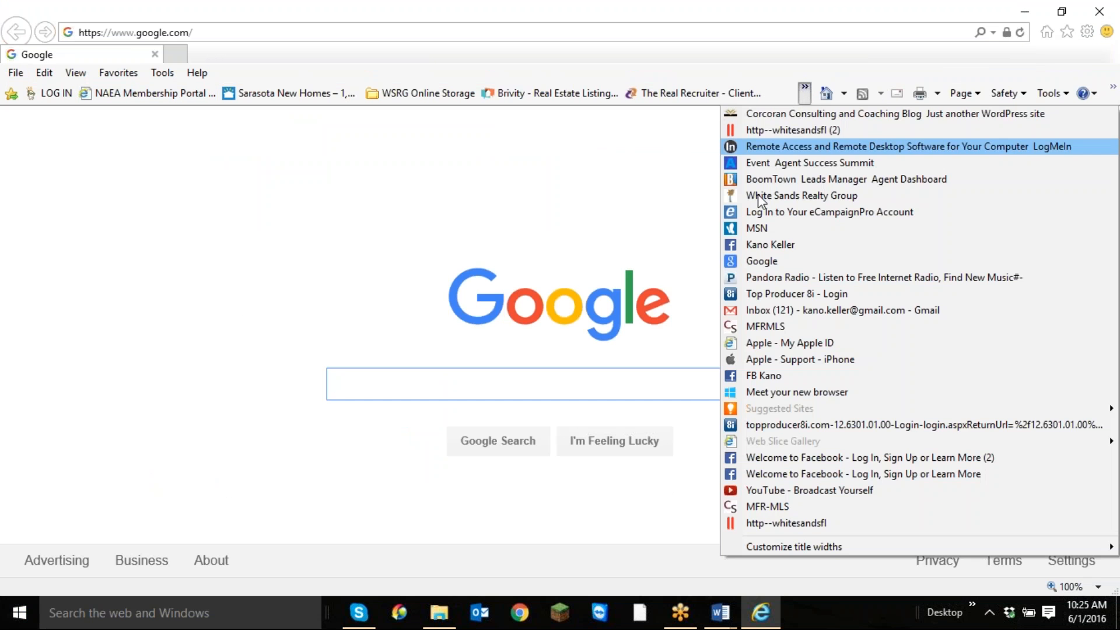
left_click(765, 327)
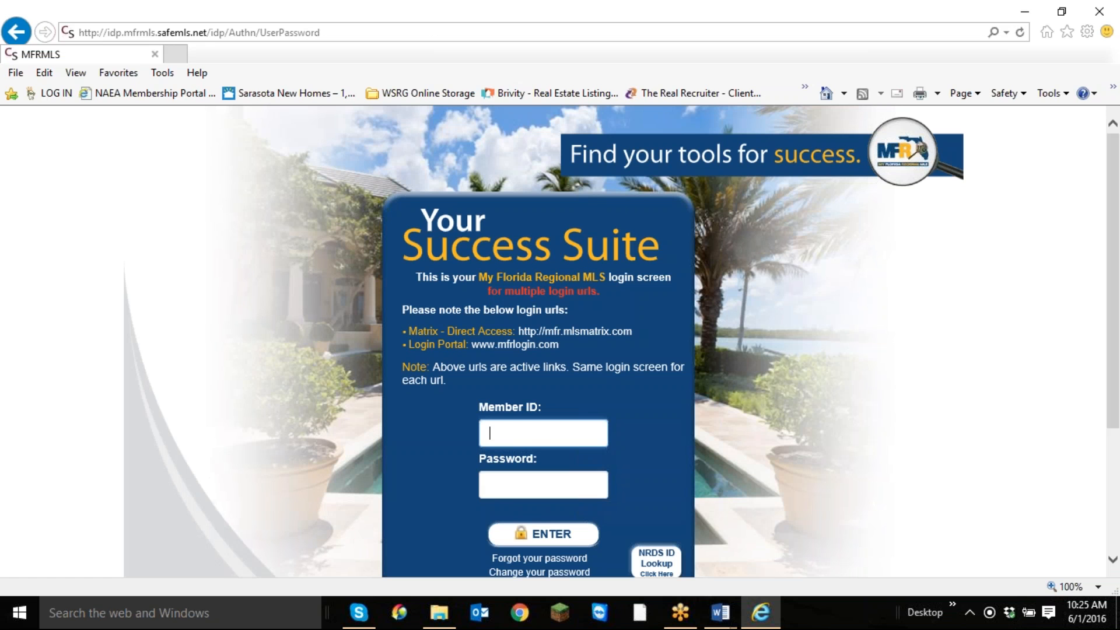
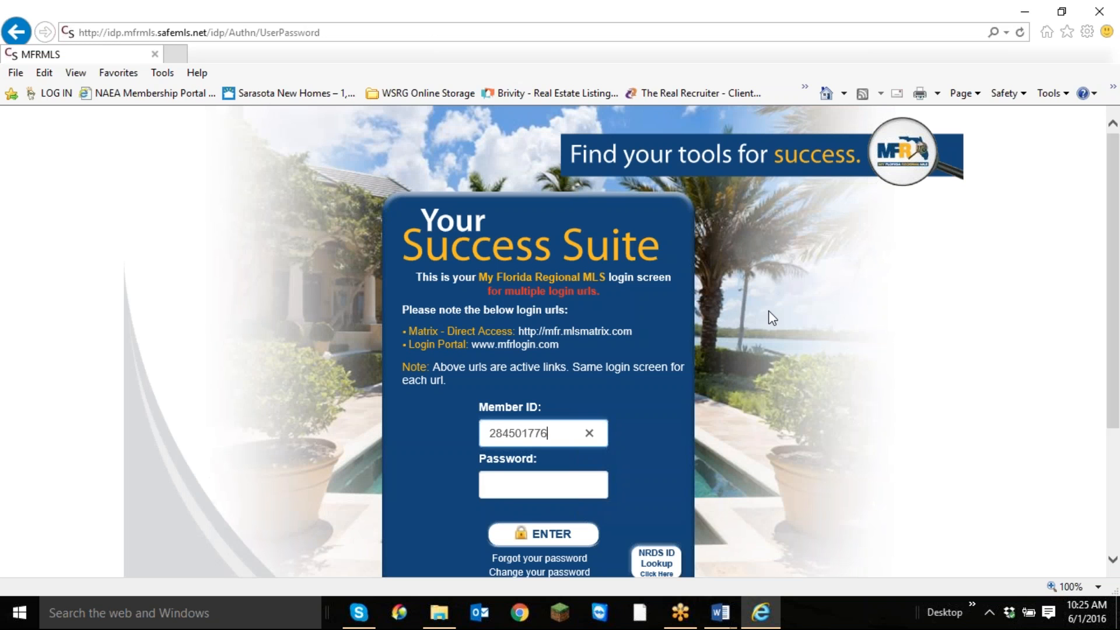
Log in to My Florida Regional MLS with the member ID and password, and end the dashboard's welcome tour.
key("Tab")
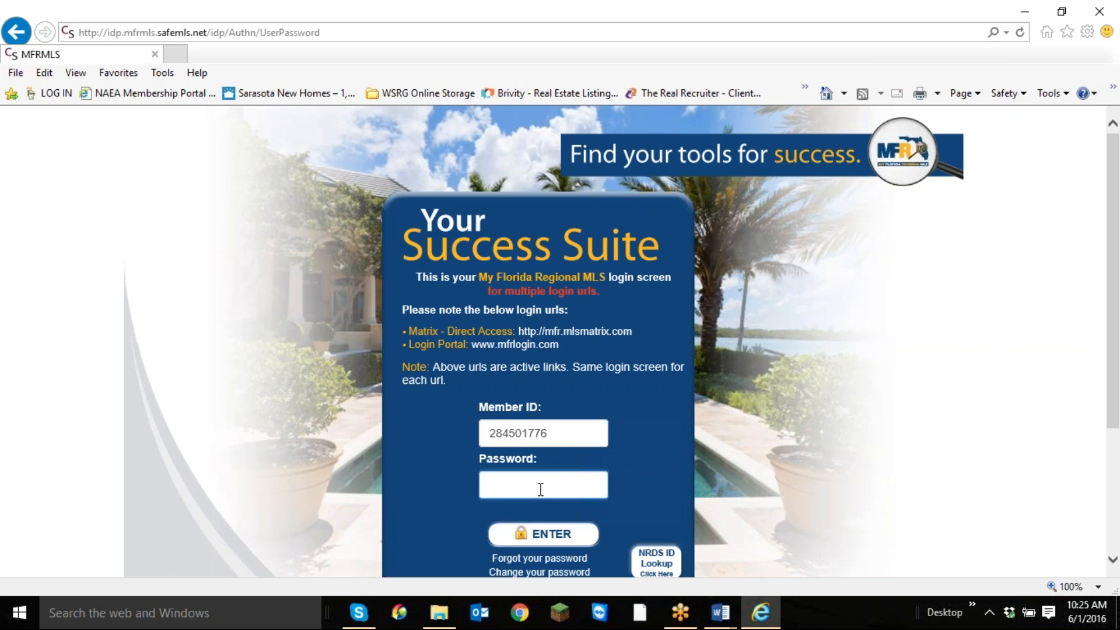
left_click(565, 534)
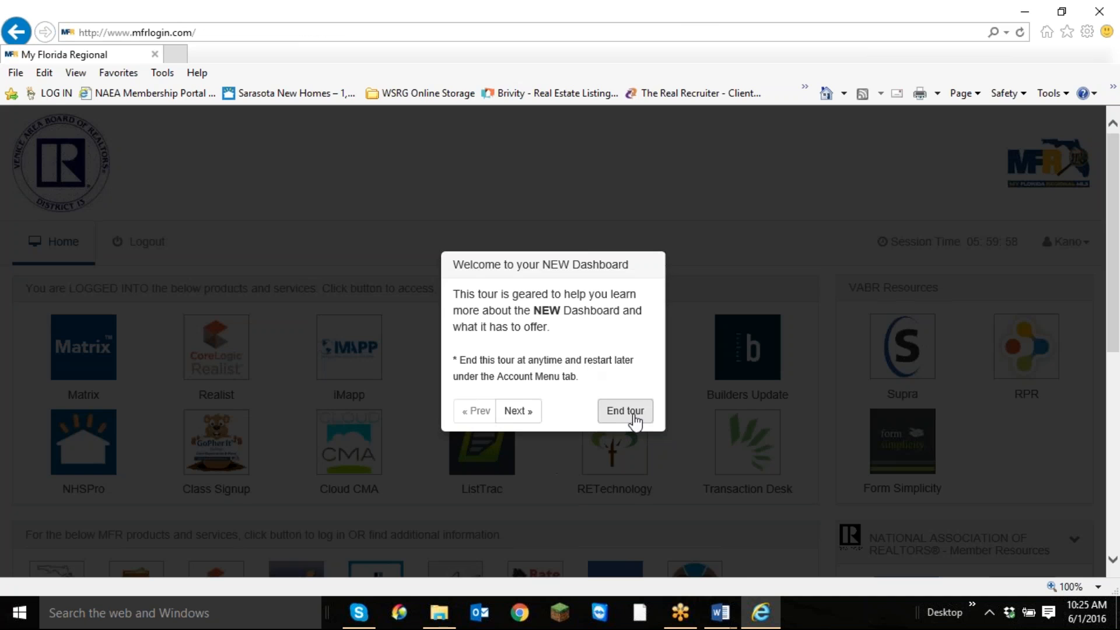
left_click(635, 420)
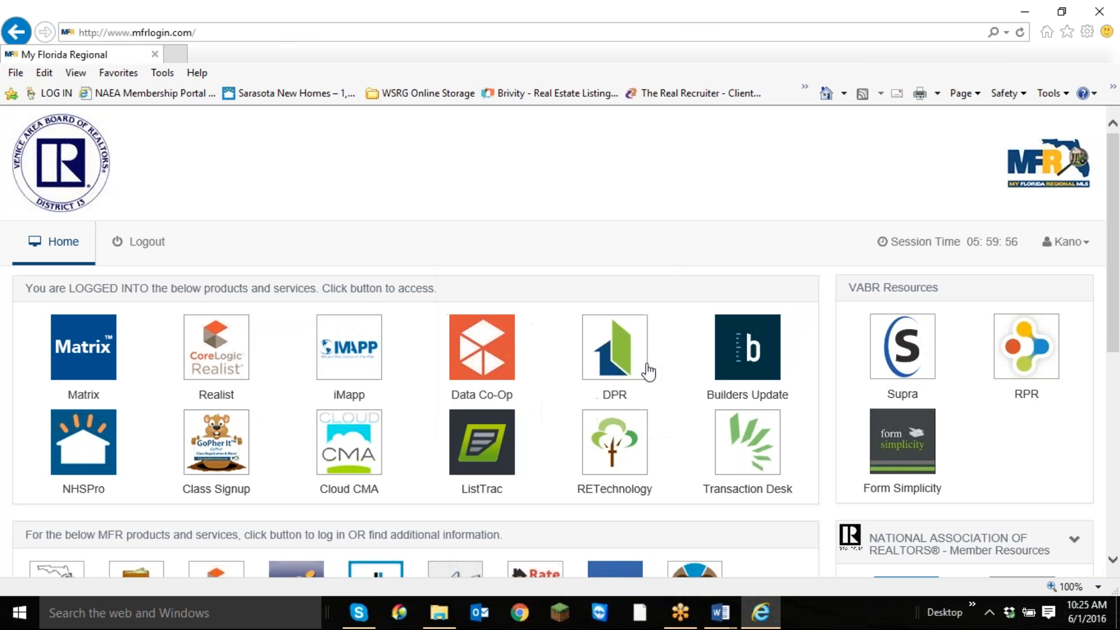
Open Matrix, show My Office Active Listings, and run them as a full search.
left_click(87, 359)
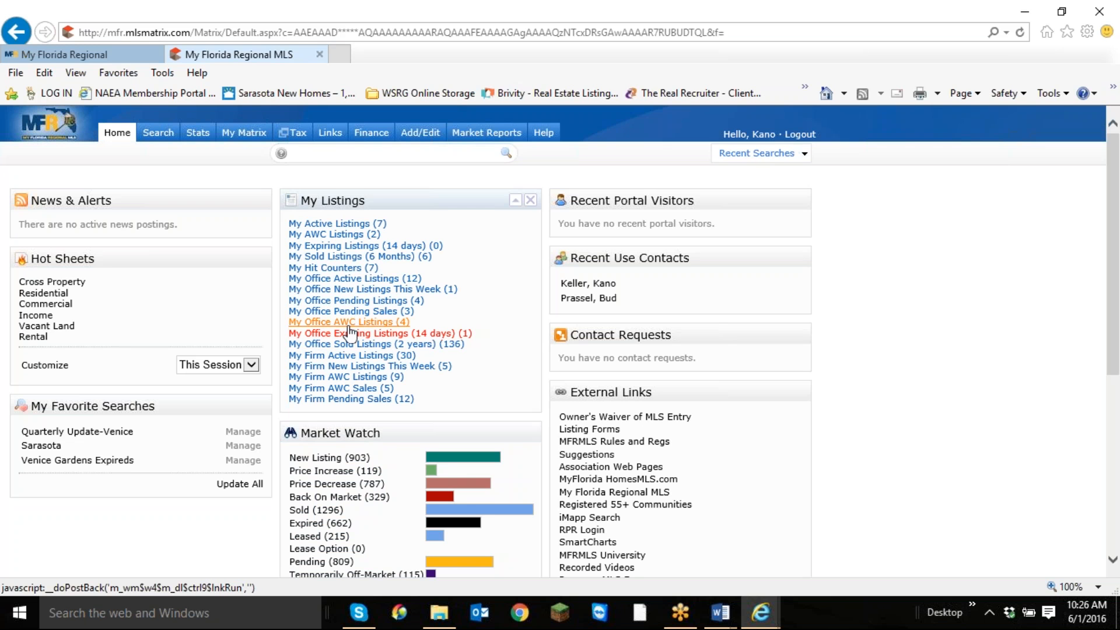
left_click(388, 280)
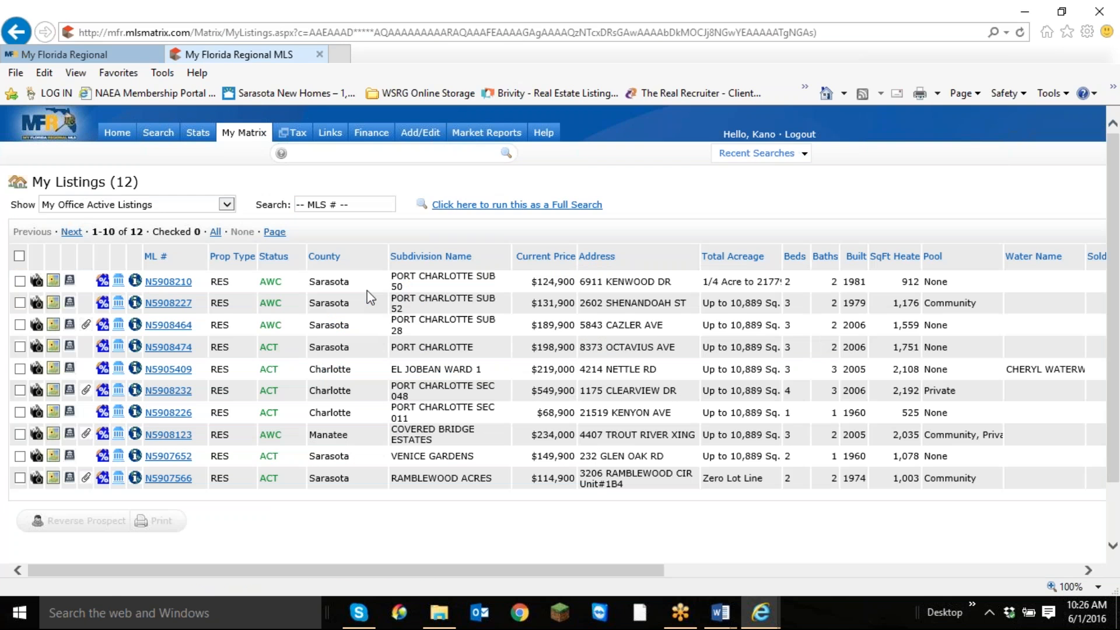
left_click(508, 206)
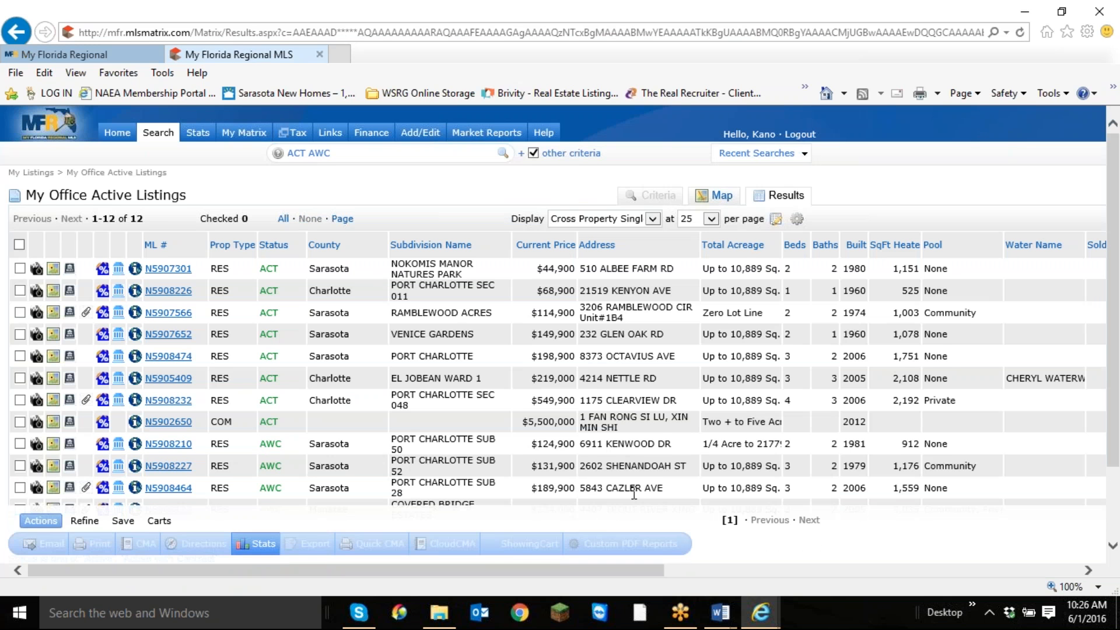
Open the $549,900 Port Charlotte listing from the results and examine its property, community and realtor information.
scroll(561, 332, "down", 3)
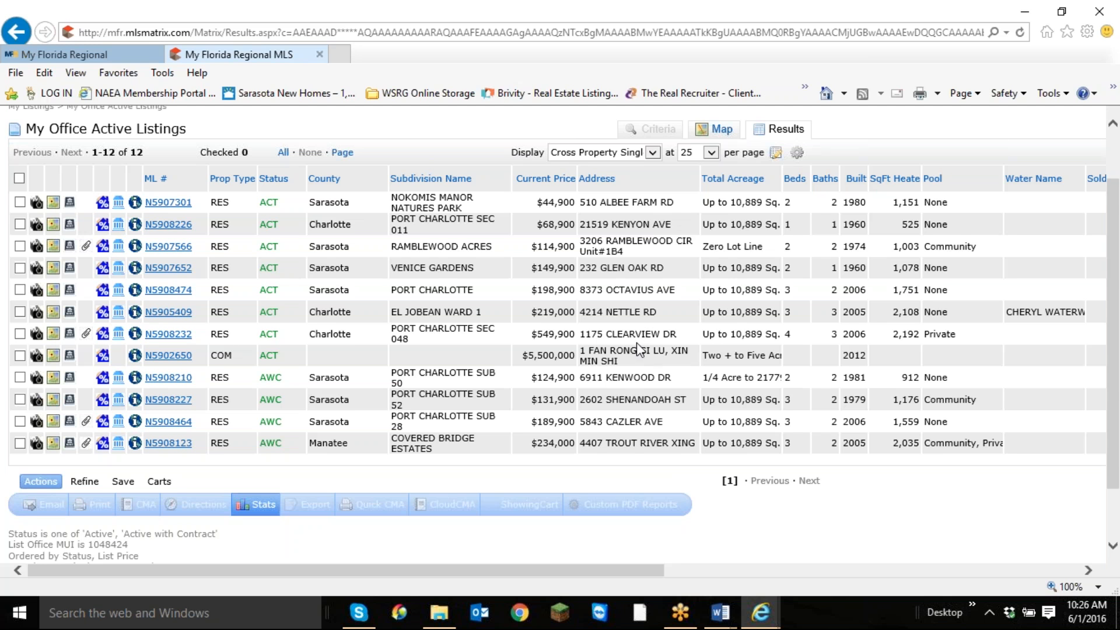
left_click(177, 338)
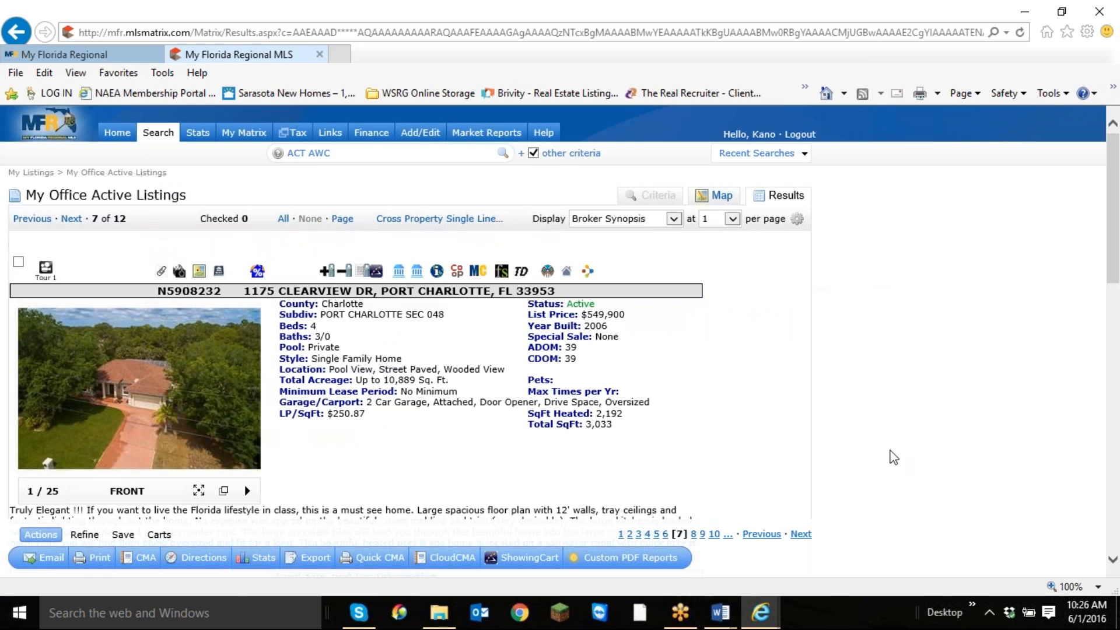
scroll(829, 461, "down", 5)
scroll(823, 470, "down", 10)
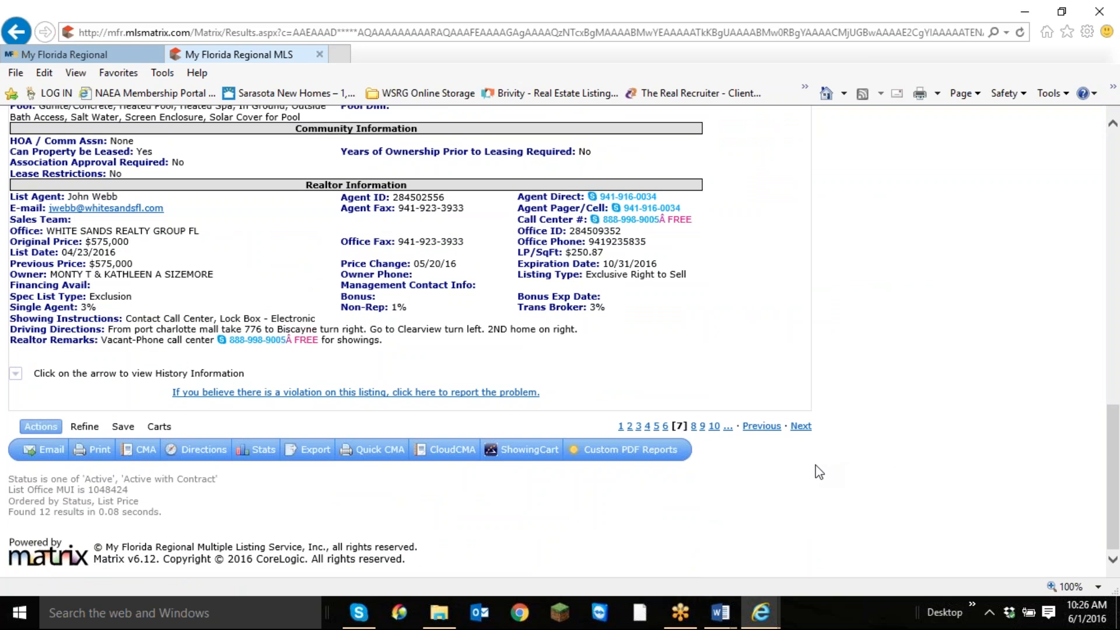
scroll(810, 474, "up", 10)
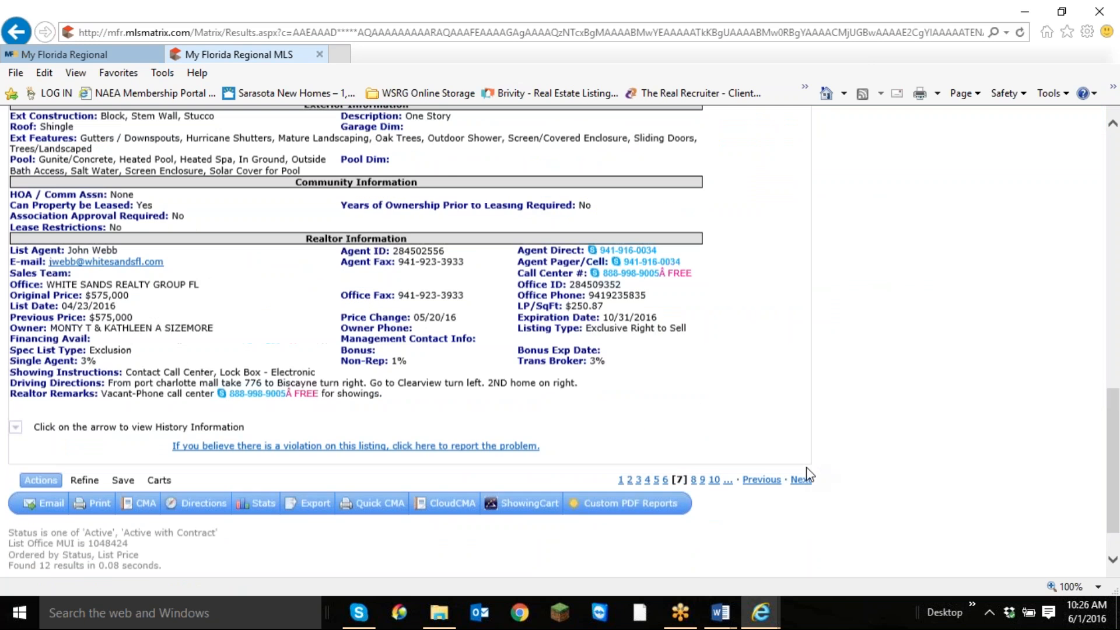
scroll(810, 474, "up", 8)
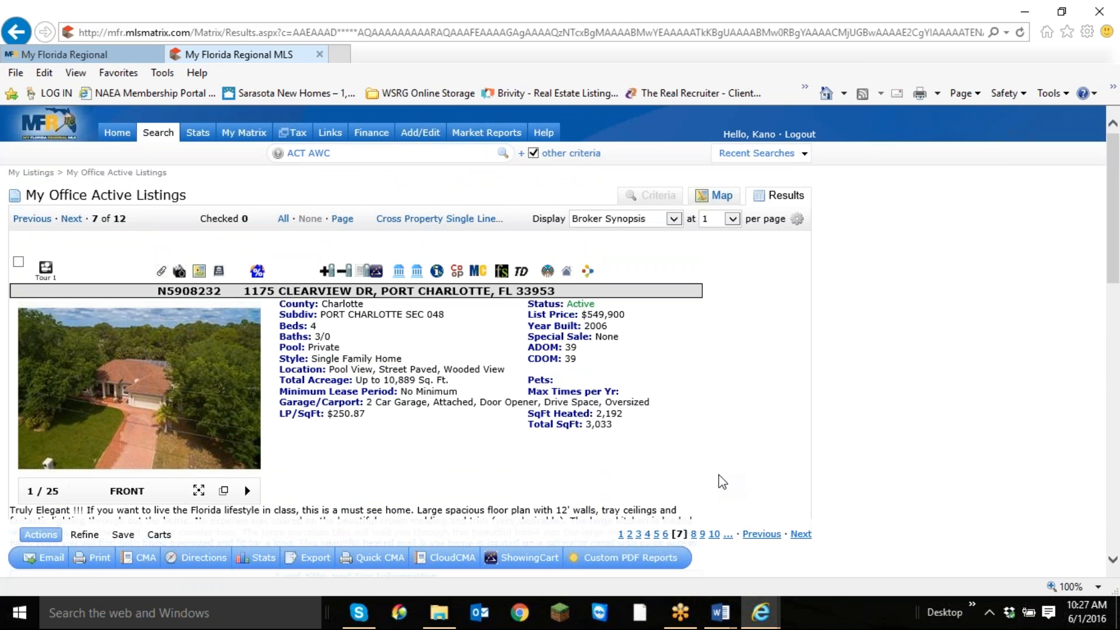
Open the iMapp tax lookup for the Port Charlotte listing in a separate browser tab.
left_click(662, 18)
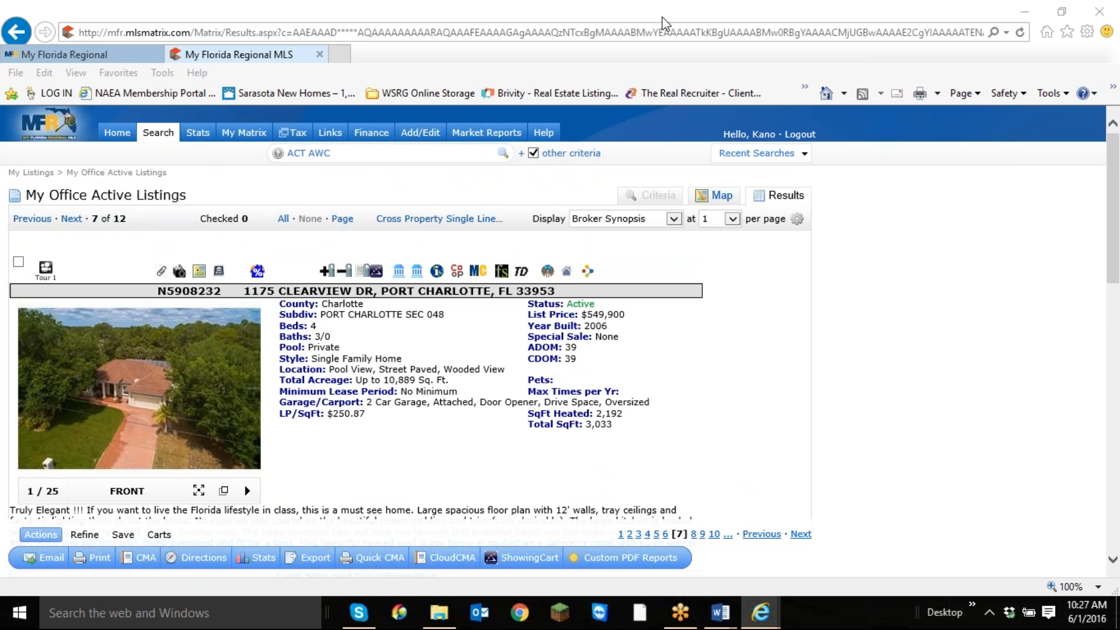
left_click(662, 22)
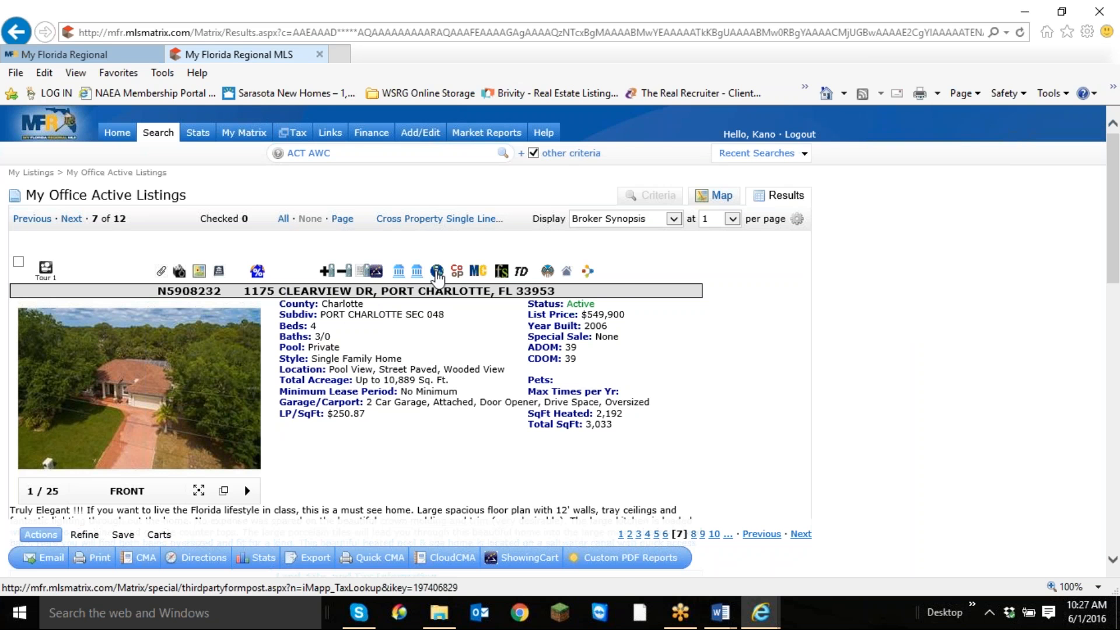
right_click(438, 273)
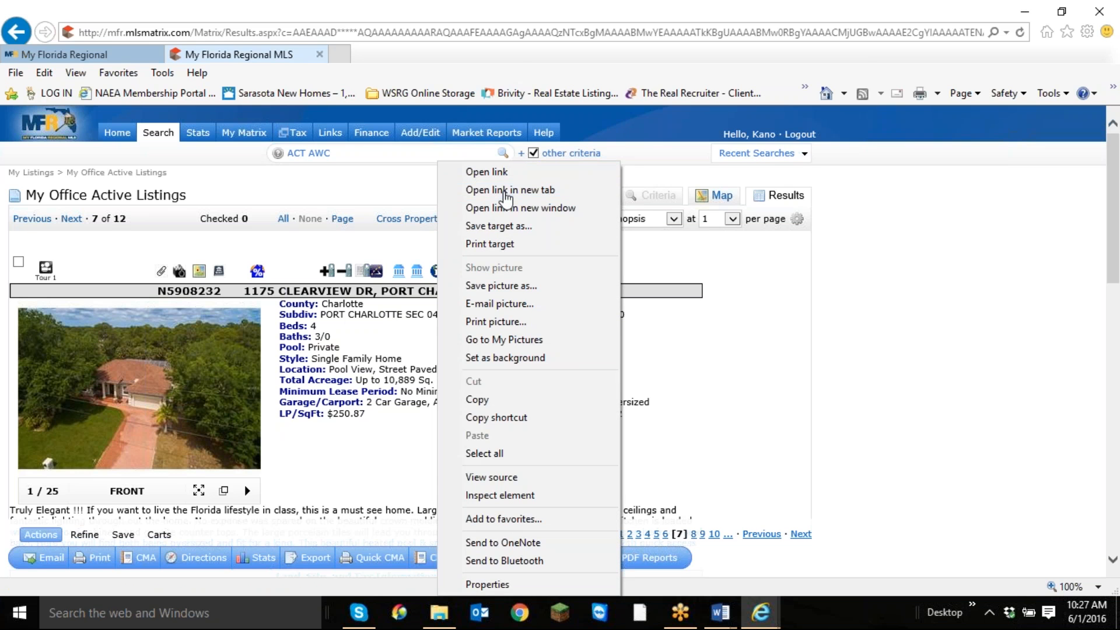
left_click(504, 194)
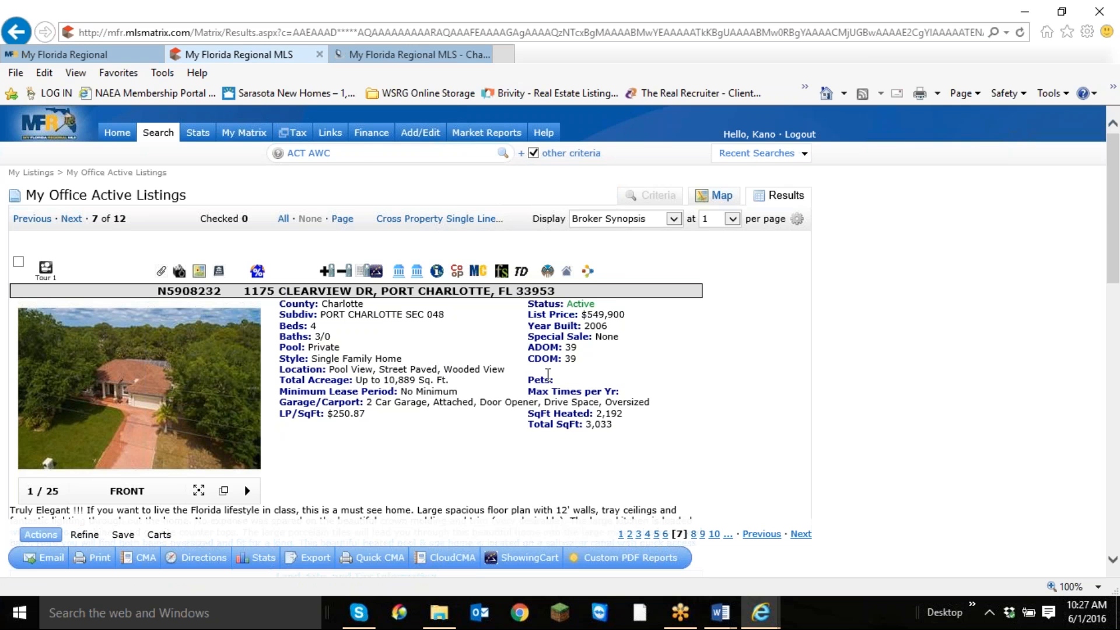
Examine the listing's HOA and leasing details, year built and realtor remarks for clues to the required contract forms.
scroll(521, 289, "down", 8)
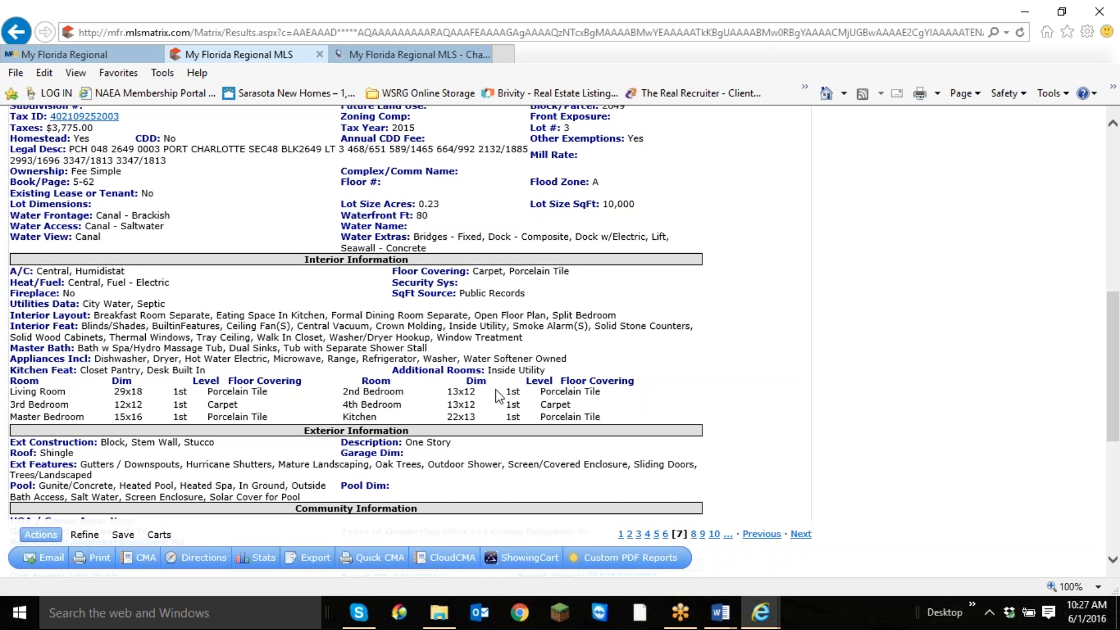
scroll(527, 350, "down", 1)
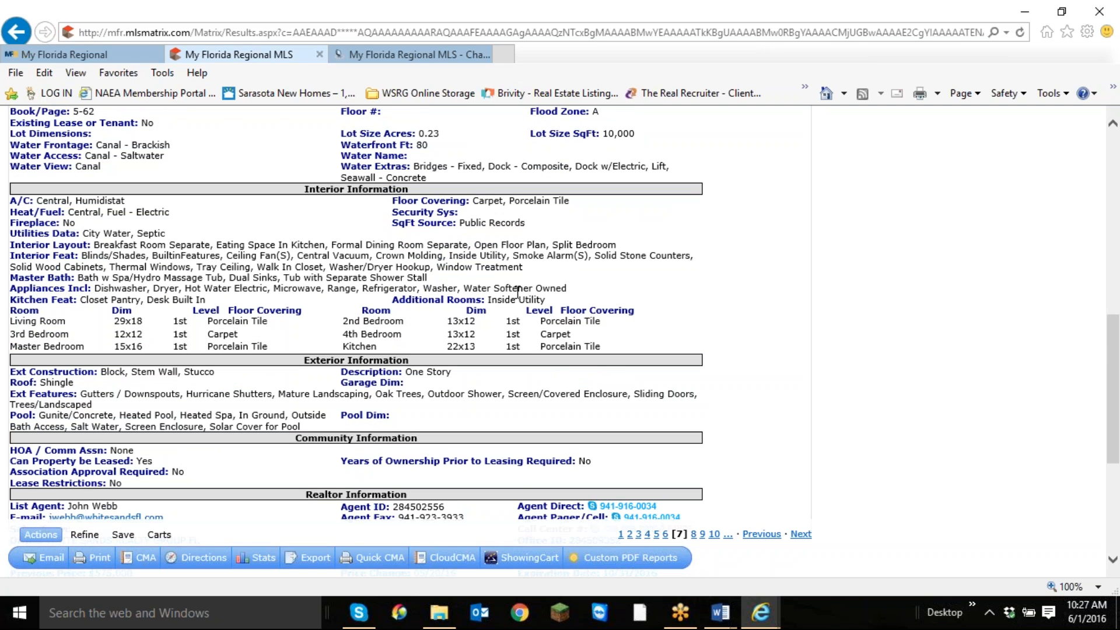
scroll(516, 292, "down", 2)
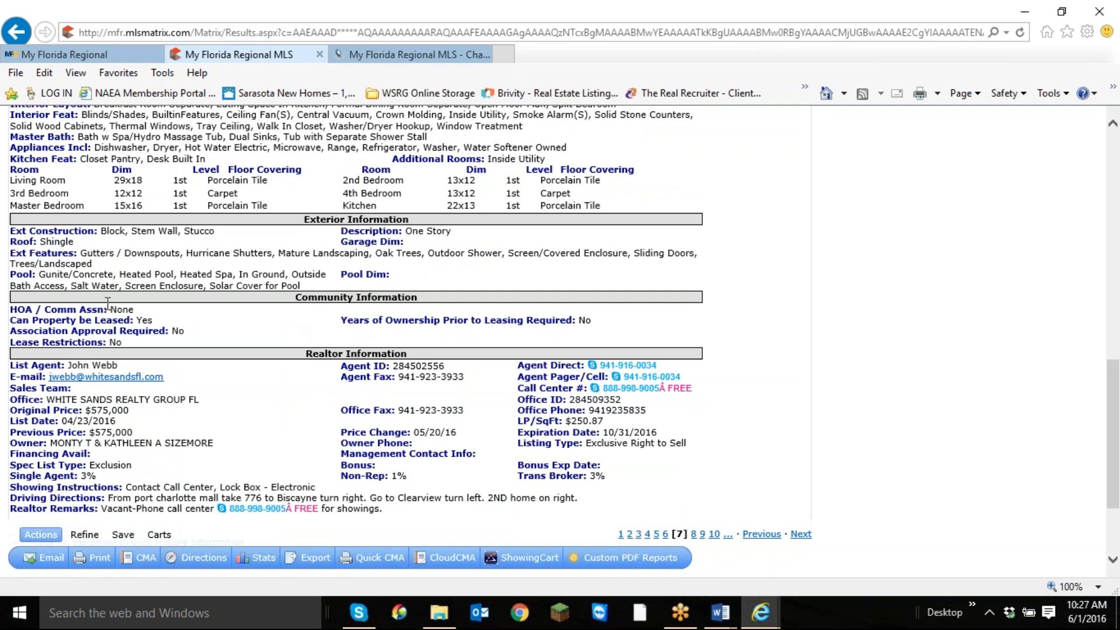
left_click_drag(109, 309, 212, 350)
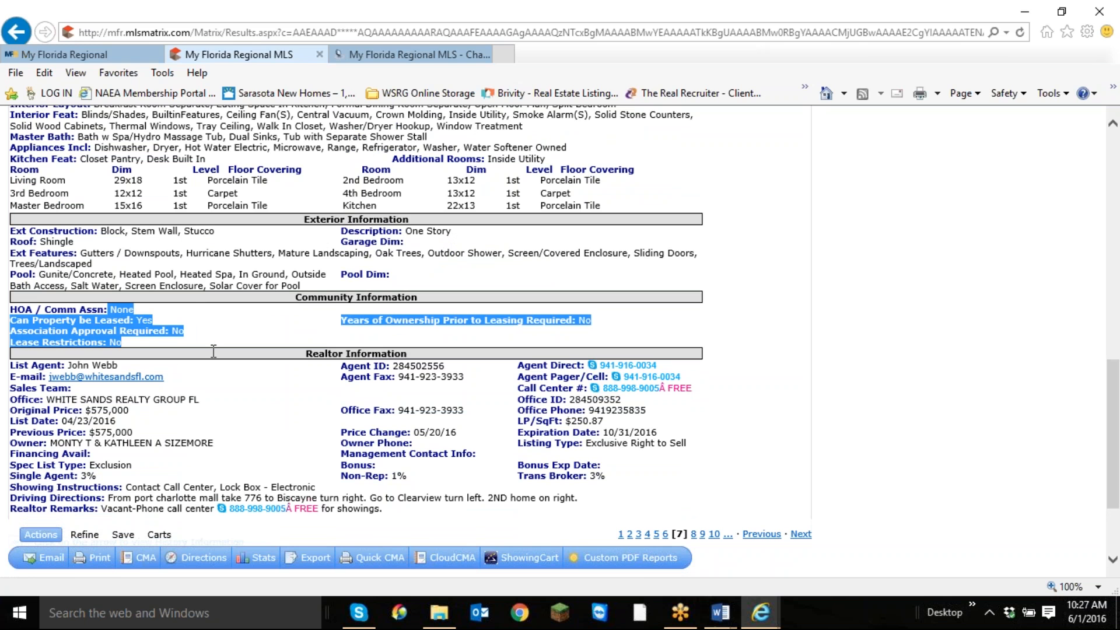
left_click(347, 300)
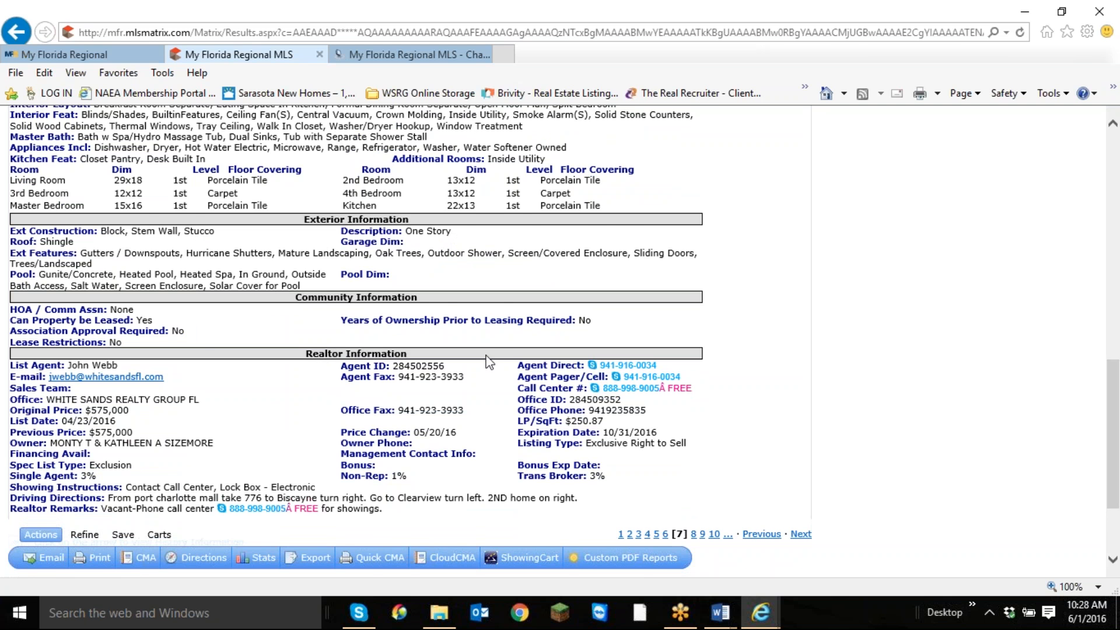
scroll(502, 356, "up", 10)
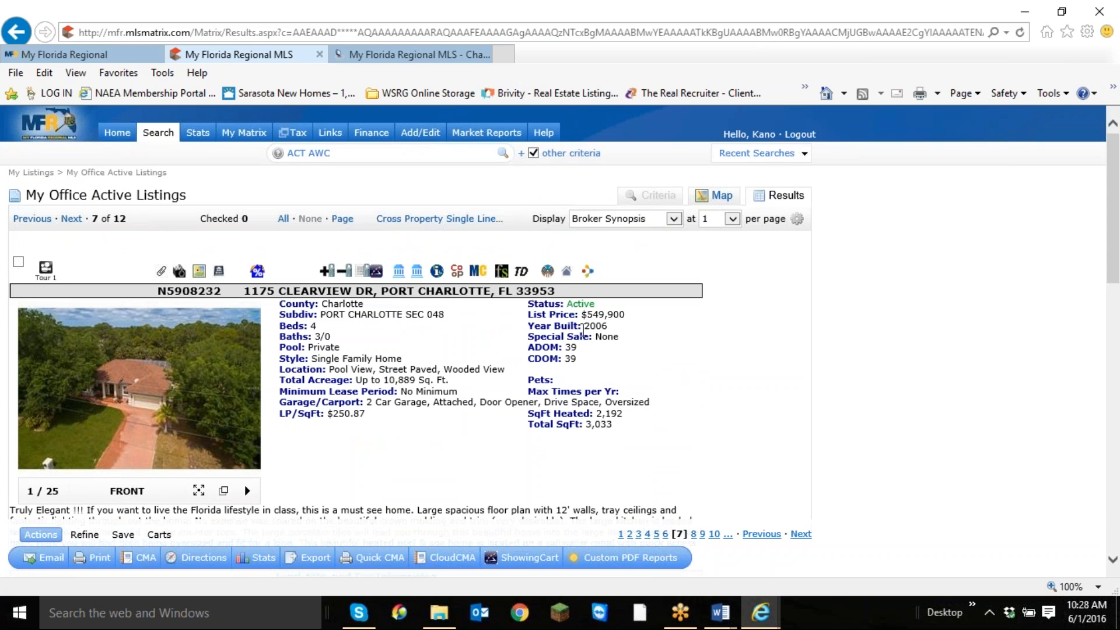
double_click(599, 326)
scroll(595, 386, "down", 4)
scroll(569, 392, "down", 12)
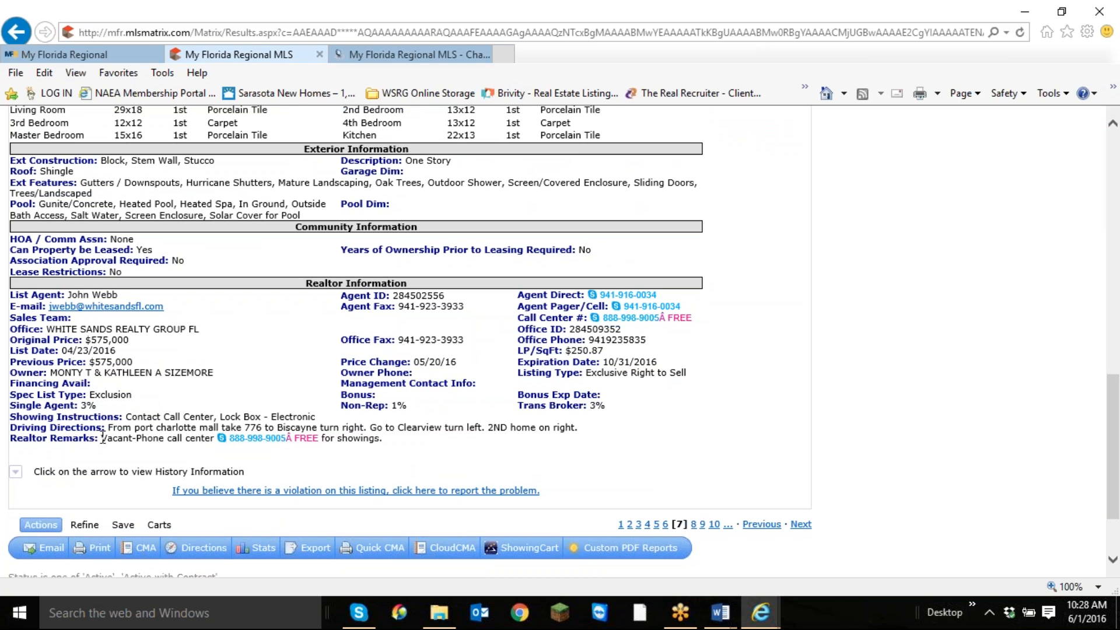
left_click_drag(100, 438, 440, 453)
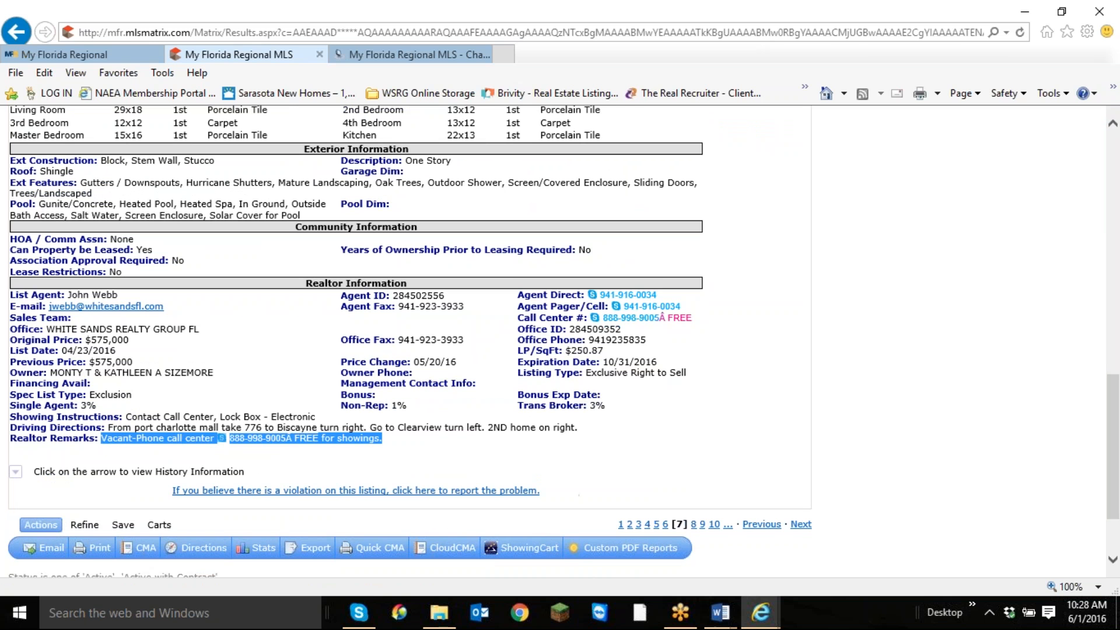
left_click(525, 461)
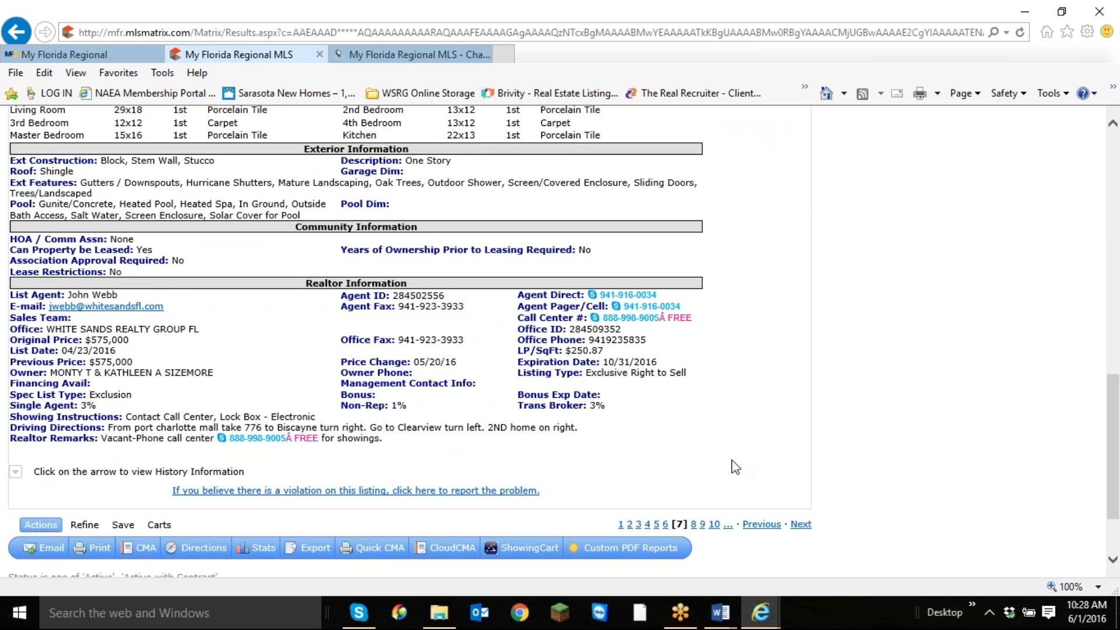
scroll(734, 467, "down", 1)
Open the 04 Defective Drywall Addendum PDF from the listing's attachments.
scroll(702, 412, "up", 15)
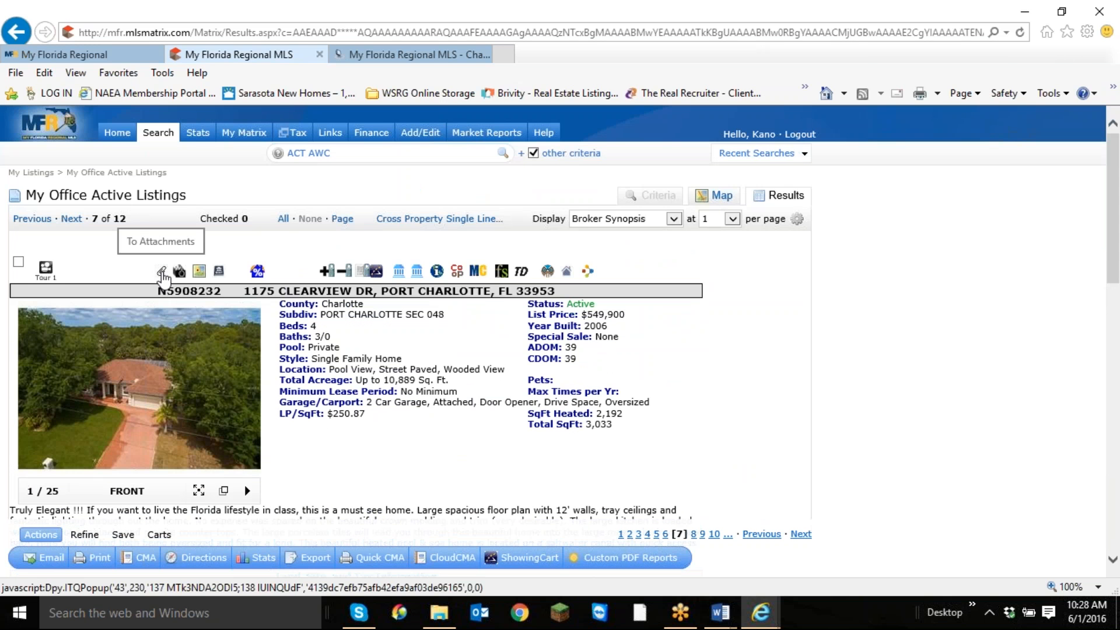
left_click(162, 275)
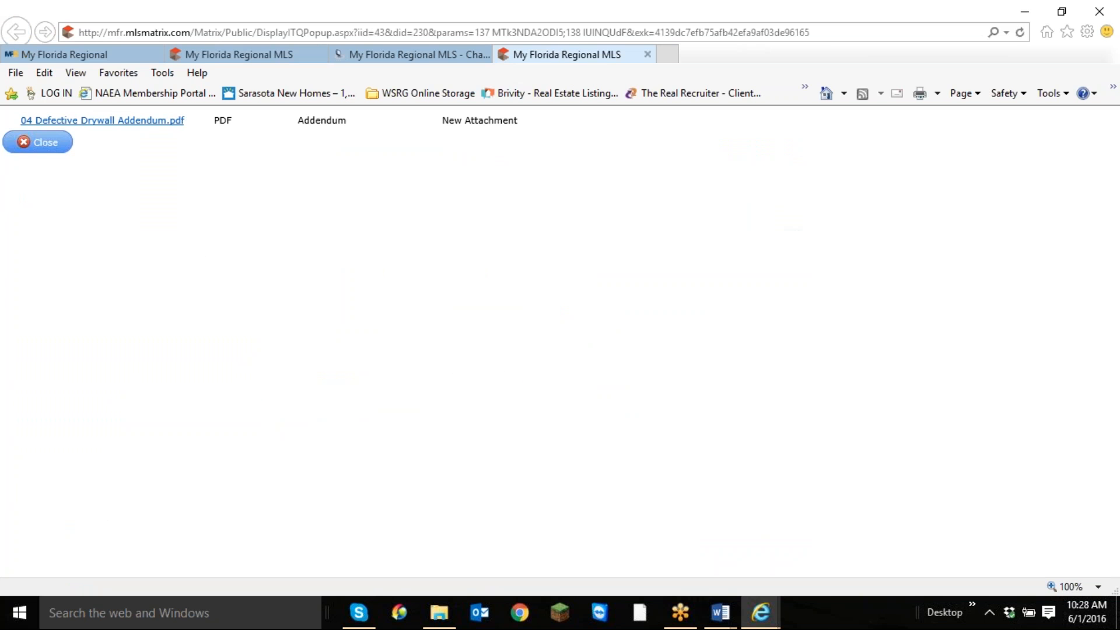
left_click(140, 122)
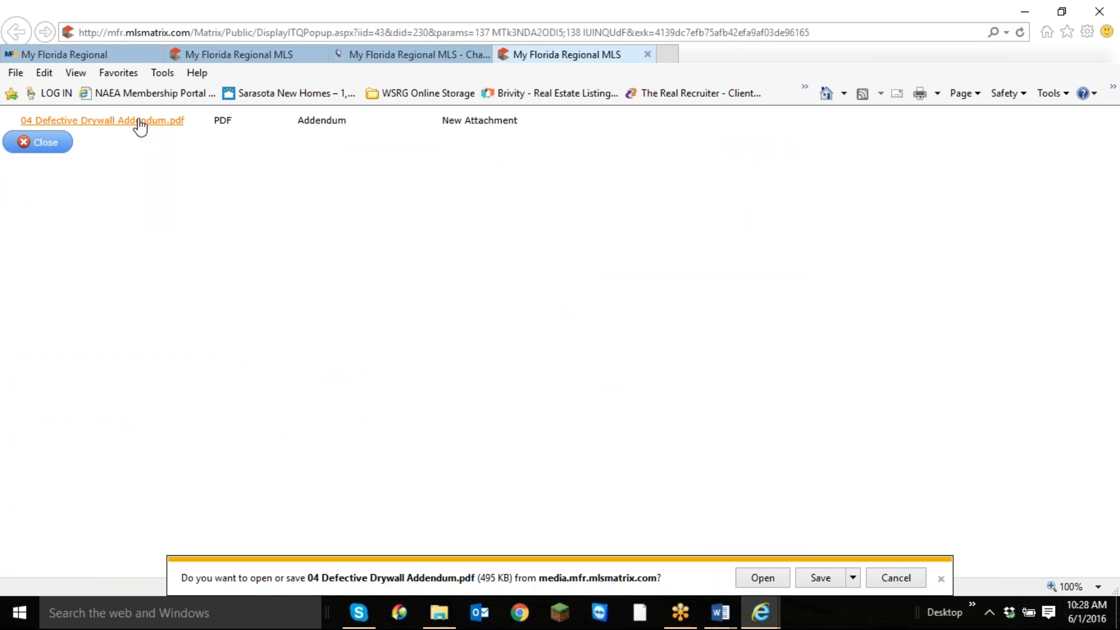
left_click(760, 584)
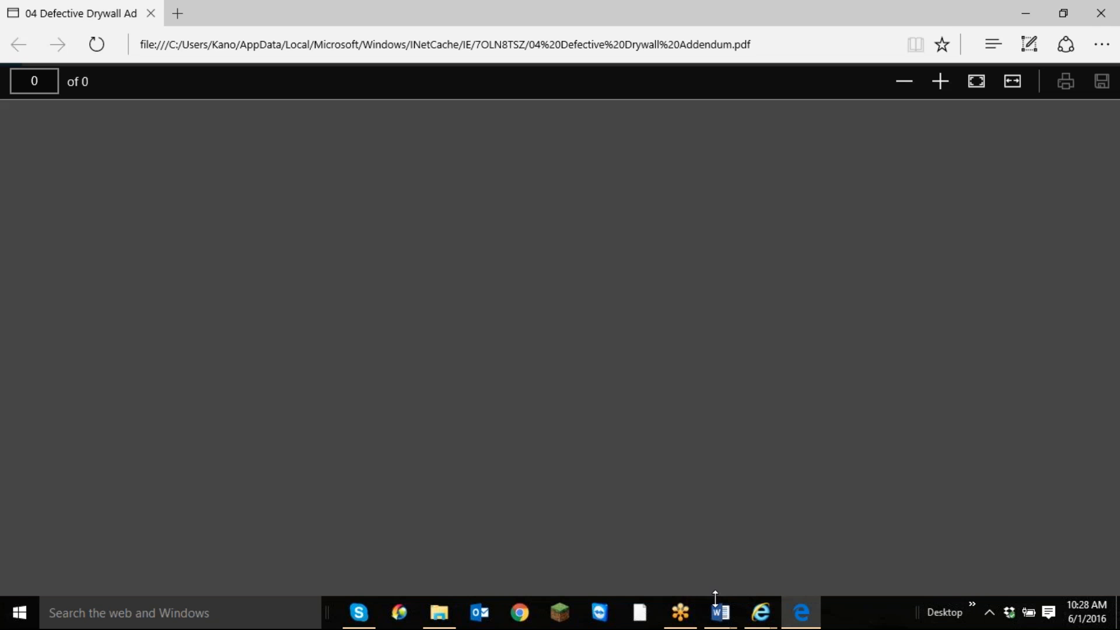
Preview the Contract Form Chart document and review the drywall addendum through to its seller and buyer signature lines.
mouse_move(721, 612)
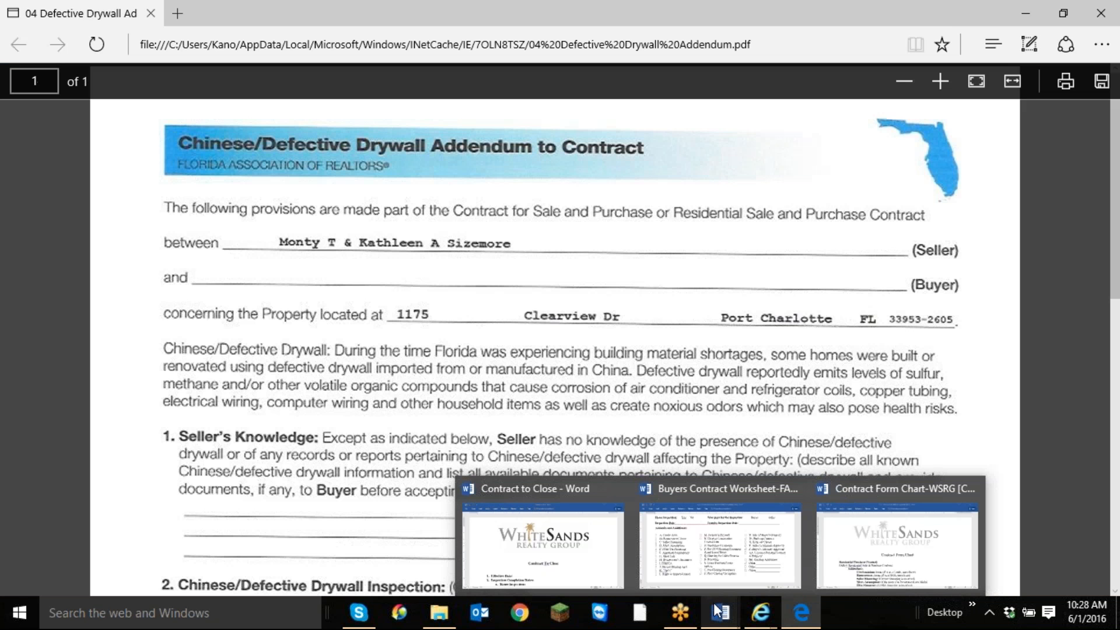
mouse_move(926, 551)
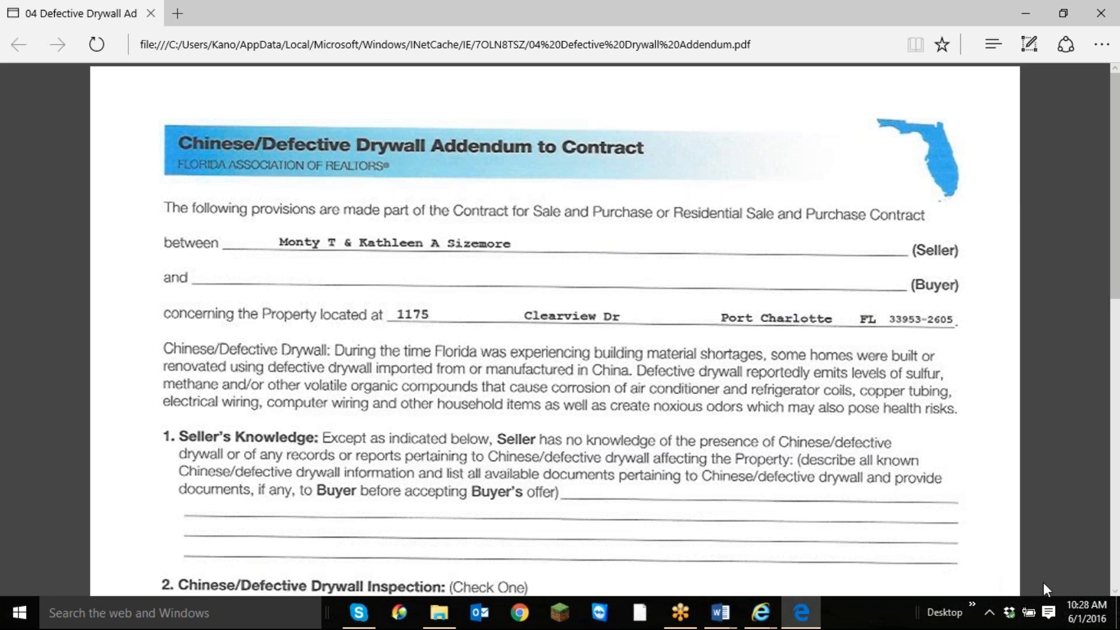
scroll(852, 394, "down", 9)
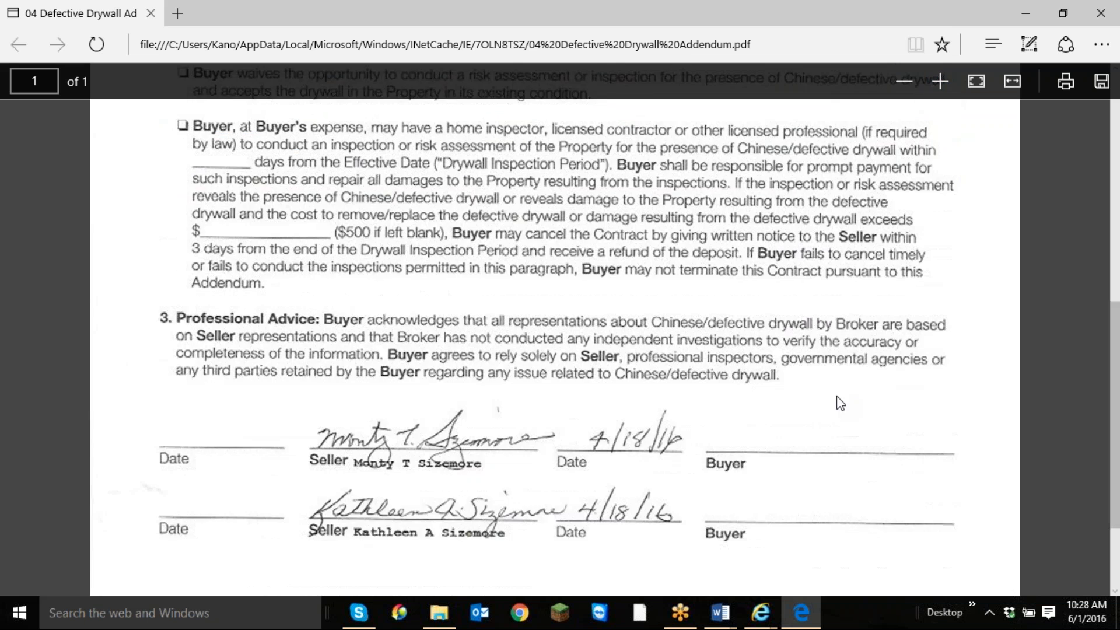
scroll(841, 403, "down", 2)
scroll(830, 395, "up", 1)
scroll(831, 394, "down", 1)
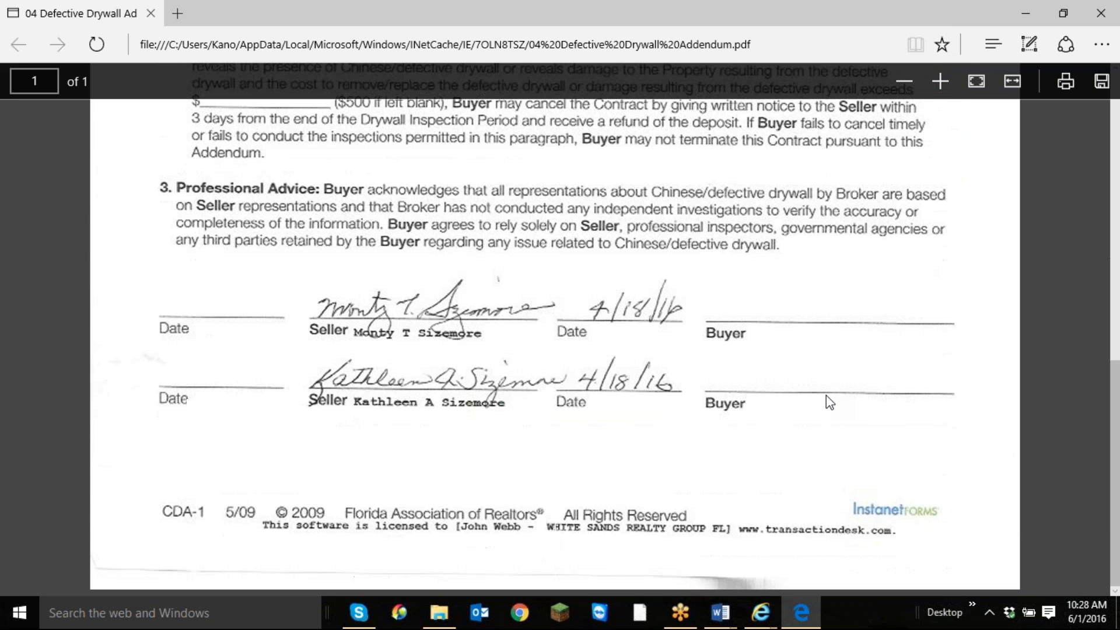
scroll(704, 496, "up", 10)
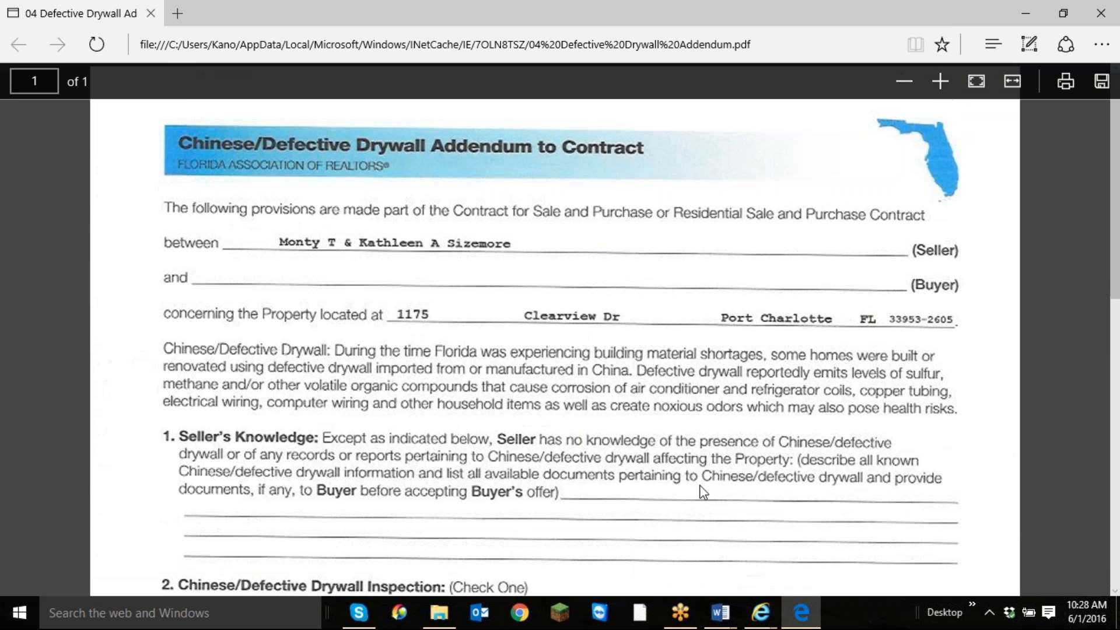
Start saving a copy of the drywall addendum and browse to the RE > 2016 Buyers folder in Documents.
left_click(1104, 84)
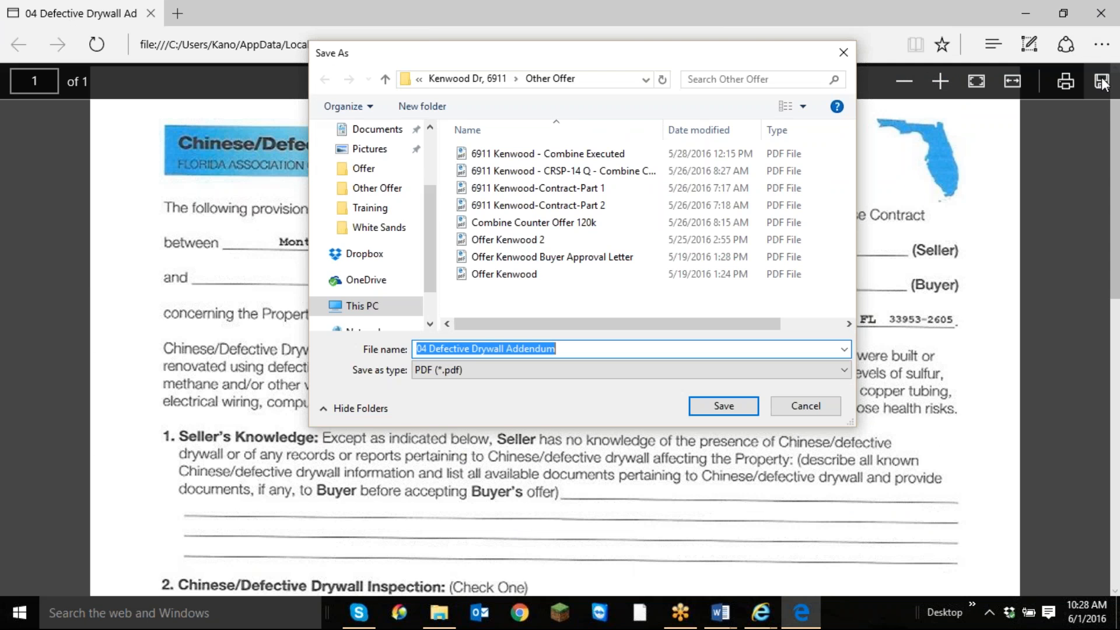
left_click(452, 84)
left_click(451, 84)
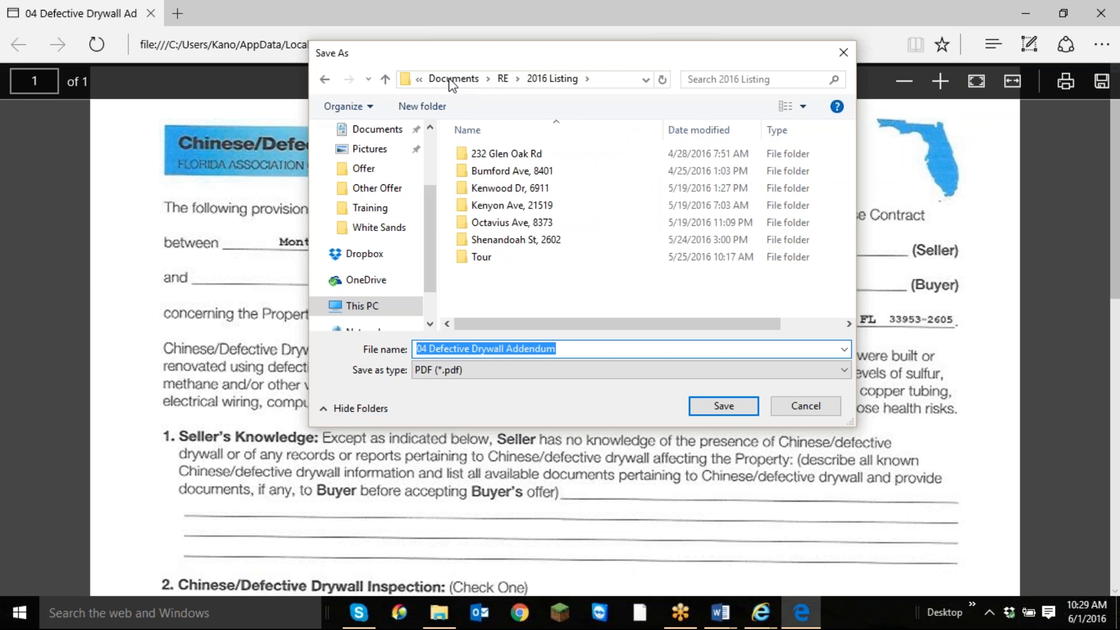
left_click(504, 79)
left_click(506, 240)
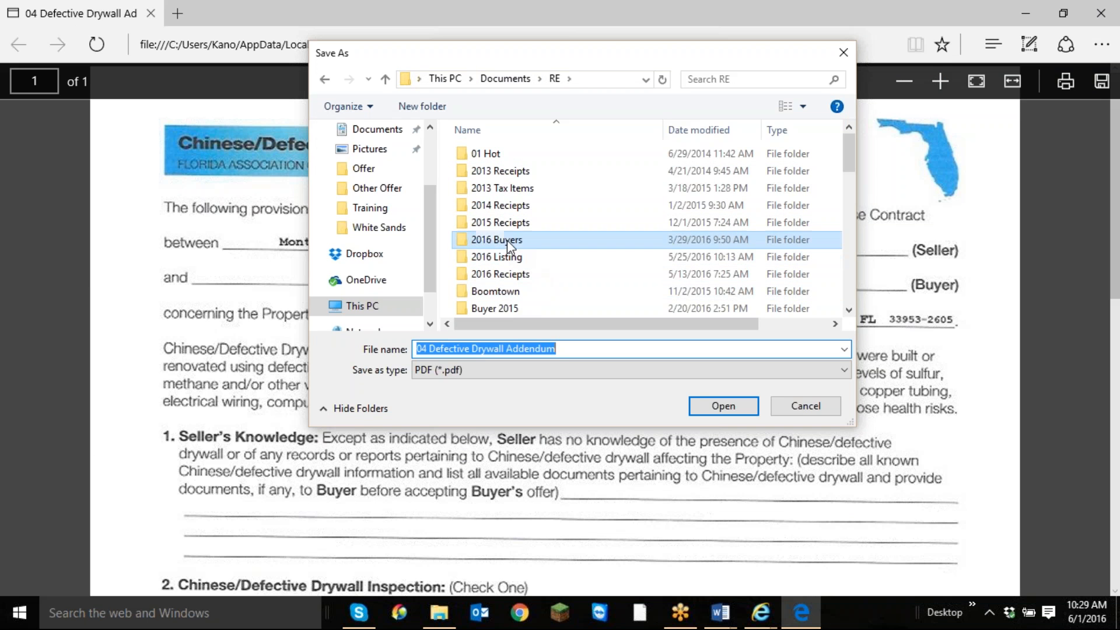
double_click(507, 240)
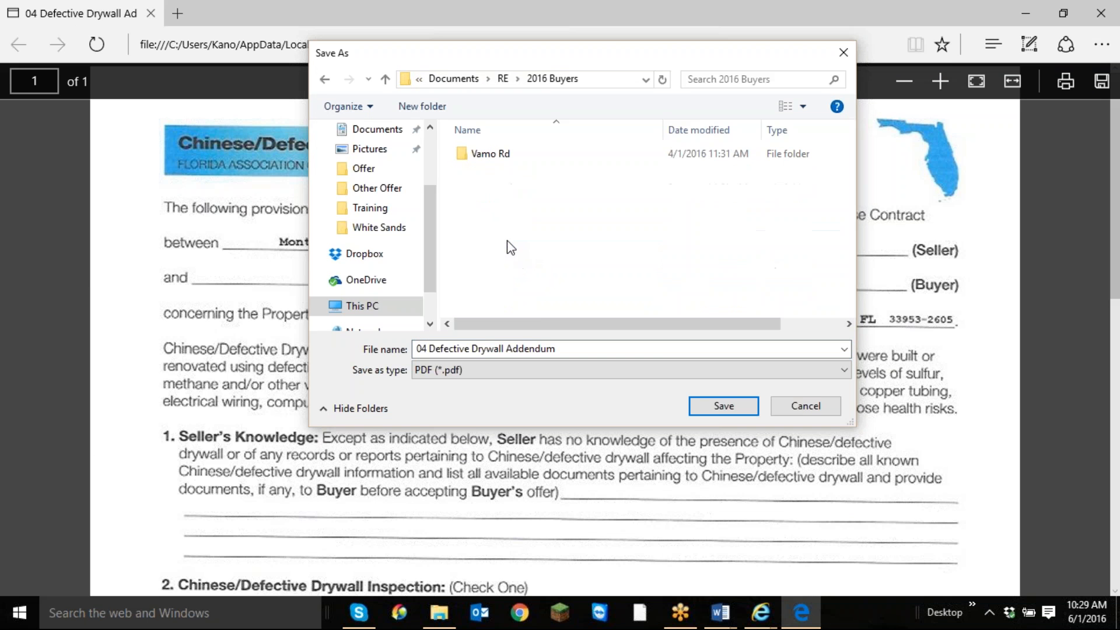
Create a folder named Clearview in 2016 Buyers and save the 04 Defective Drywall Addendum PDF in it.
left_click(423, 107)
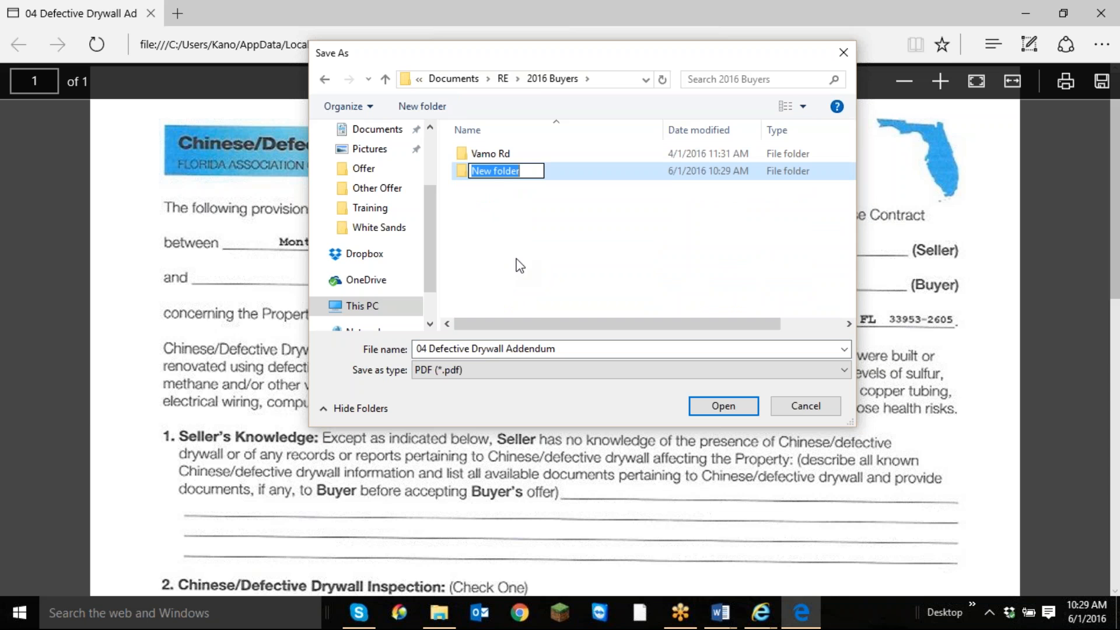
type("Cl")
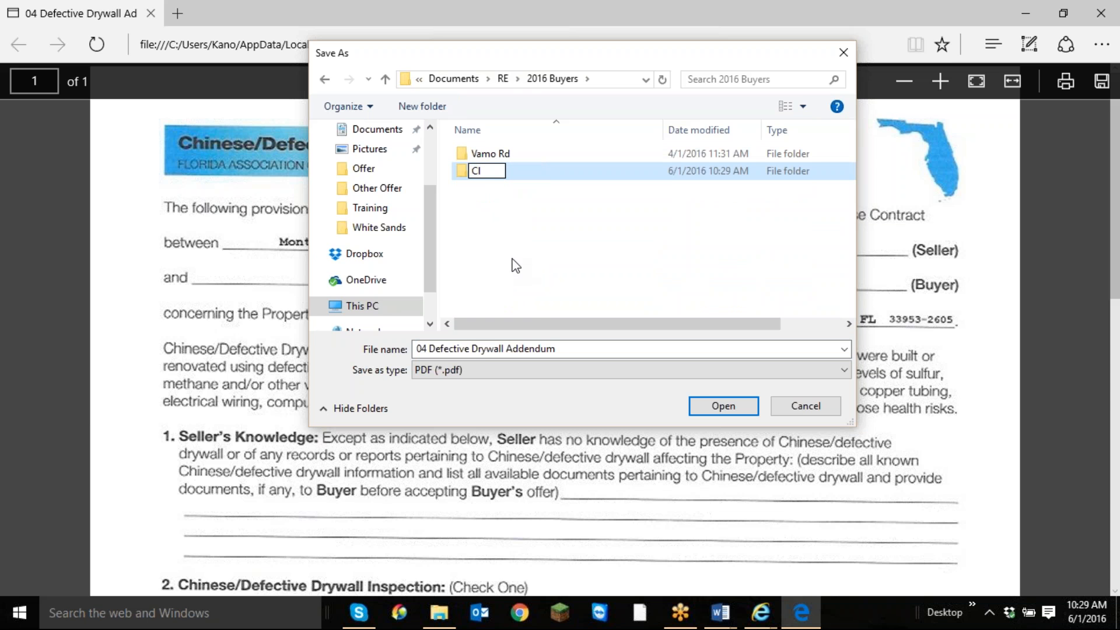
type("earview")
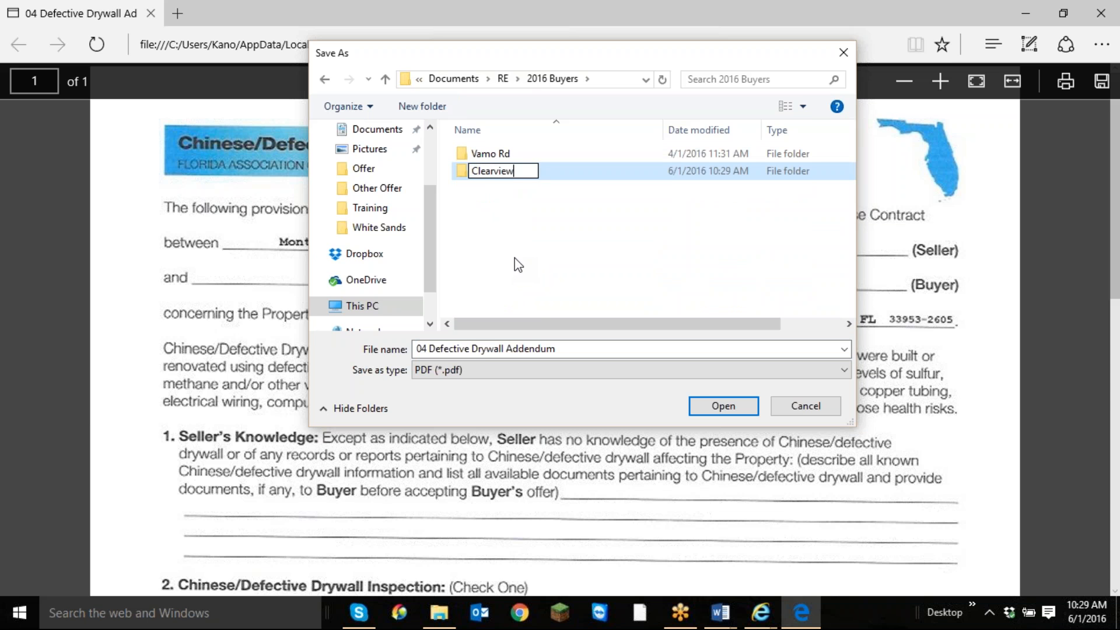
right_click(515, 255)
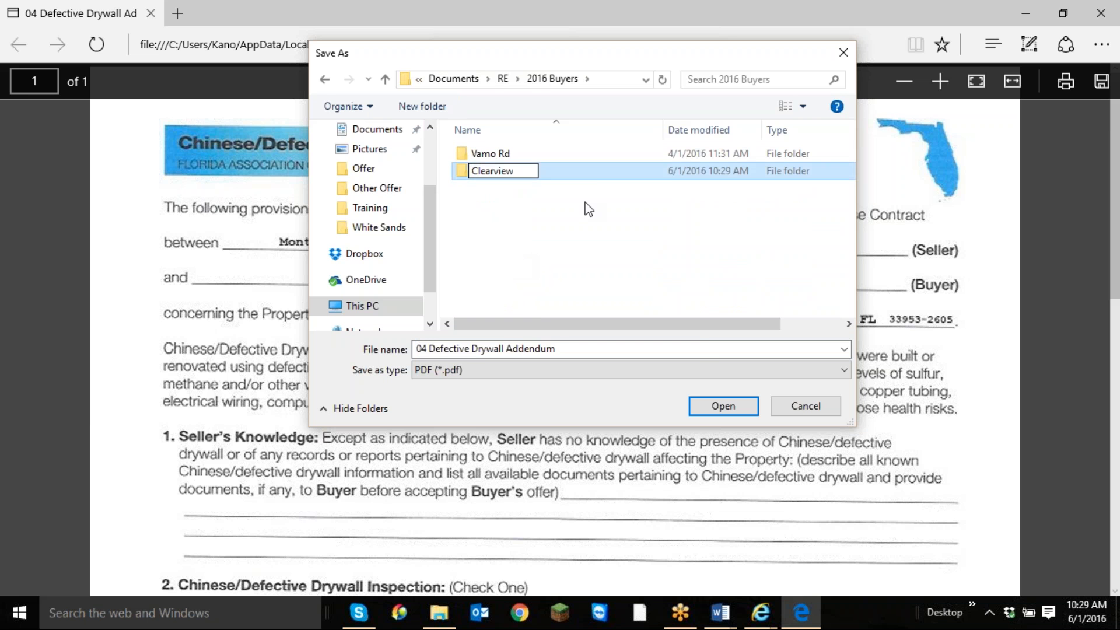
key("Escape")
key("Return")
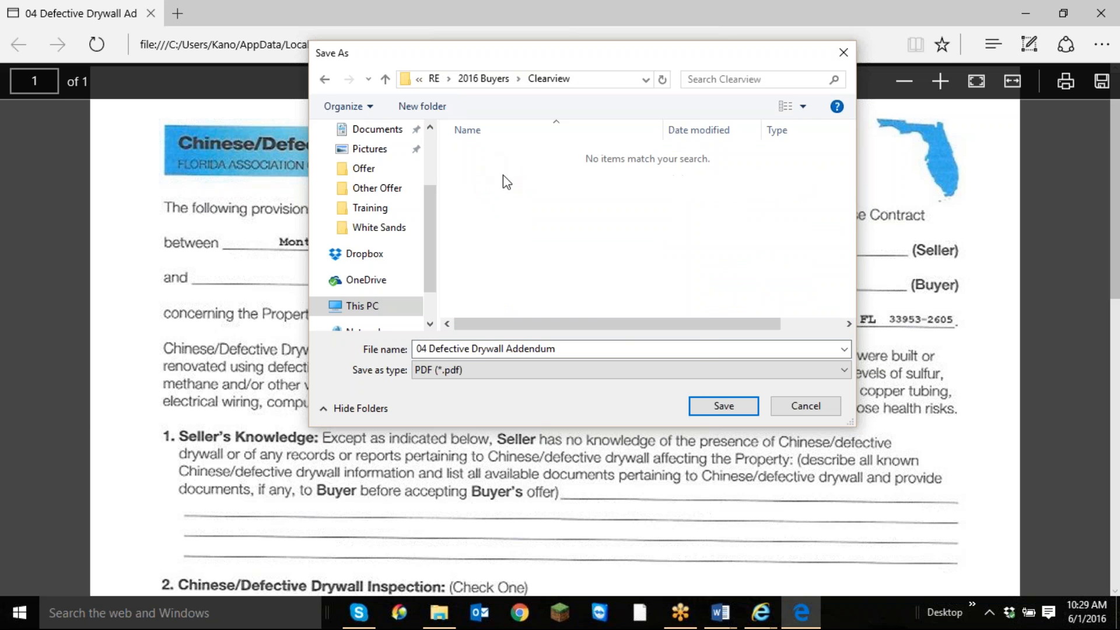
left_click(734, 403)
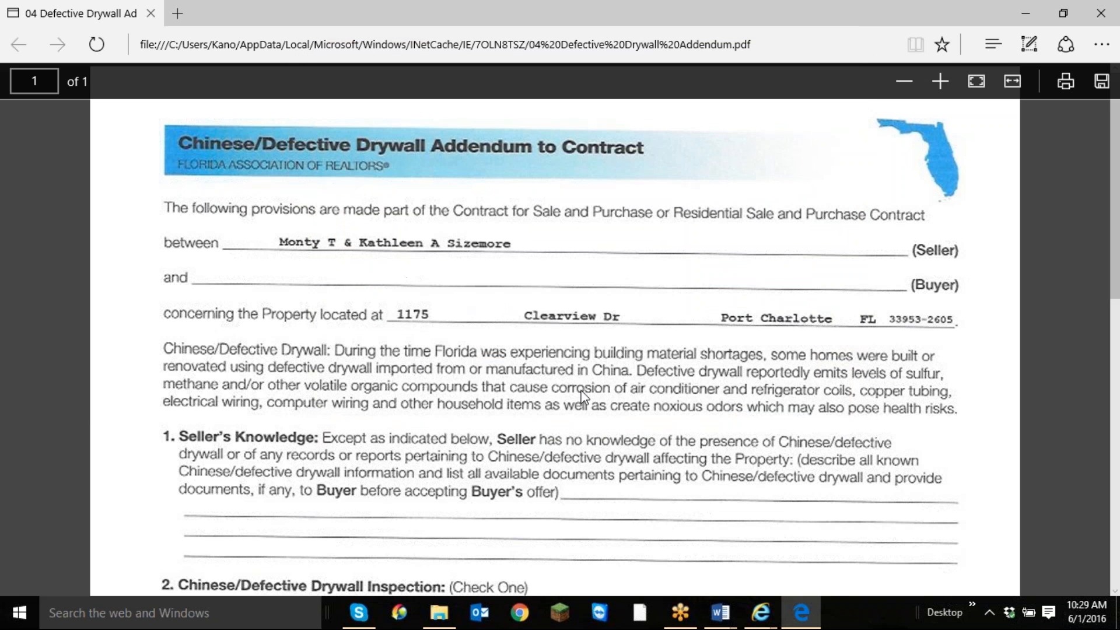
Close the addendum PDF and the attachments page, and return to the Port Charlotte listing.
left_click(1103, 13)
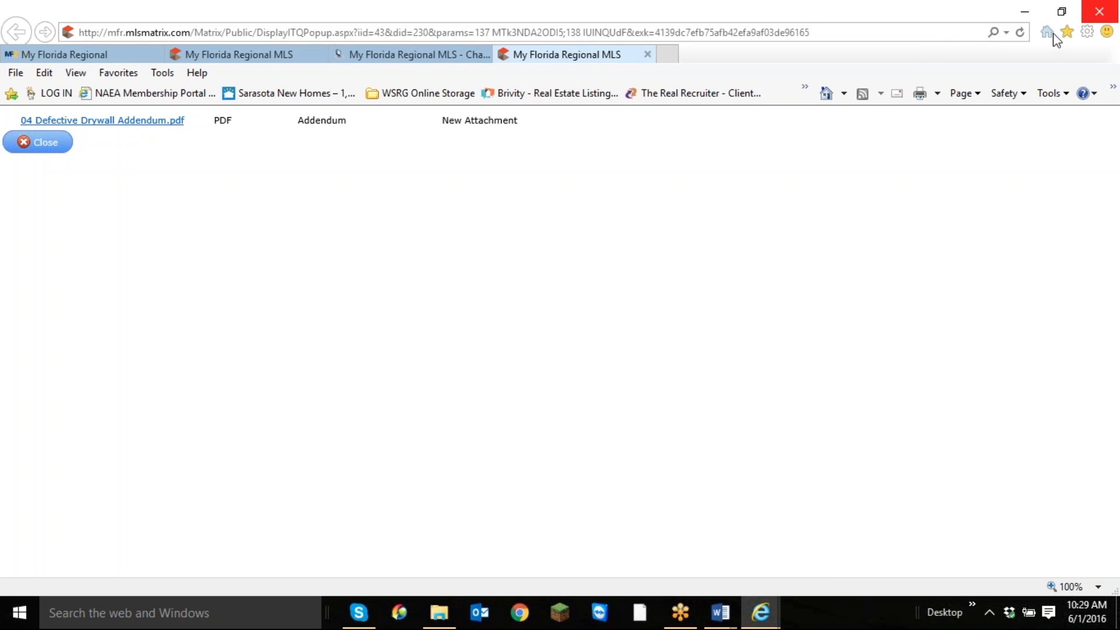
left_click(46, 143)
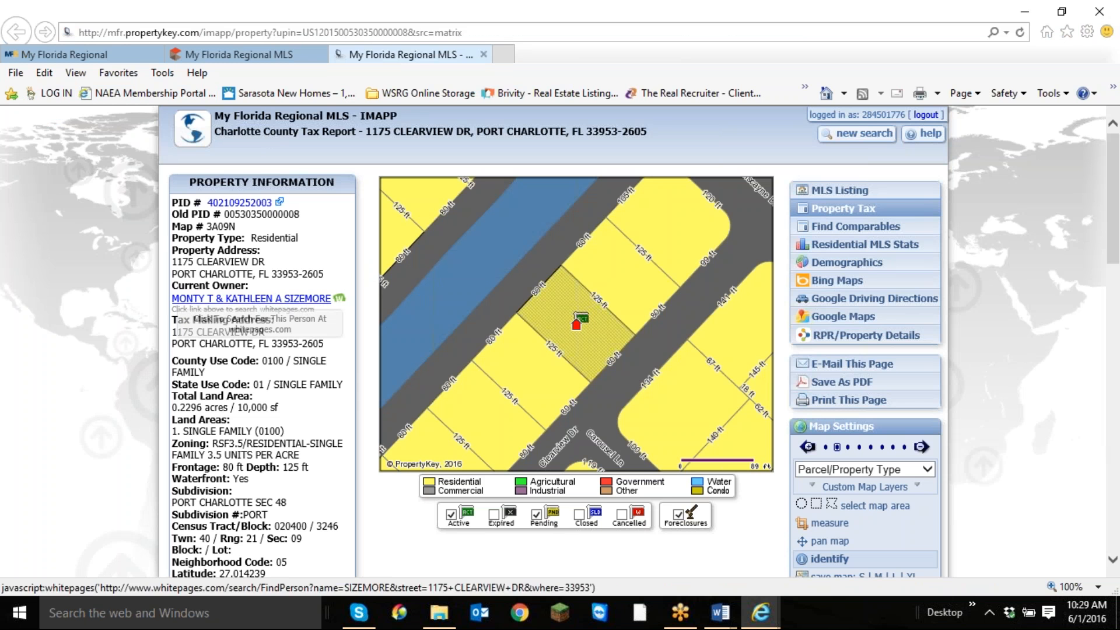
left_click(263, 56)
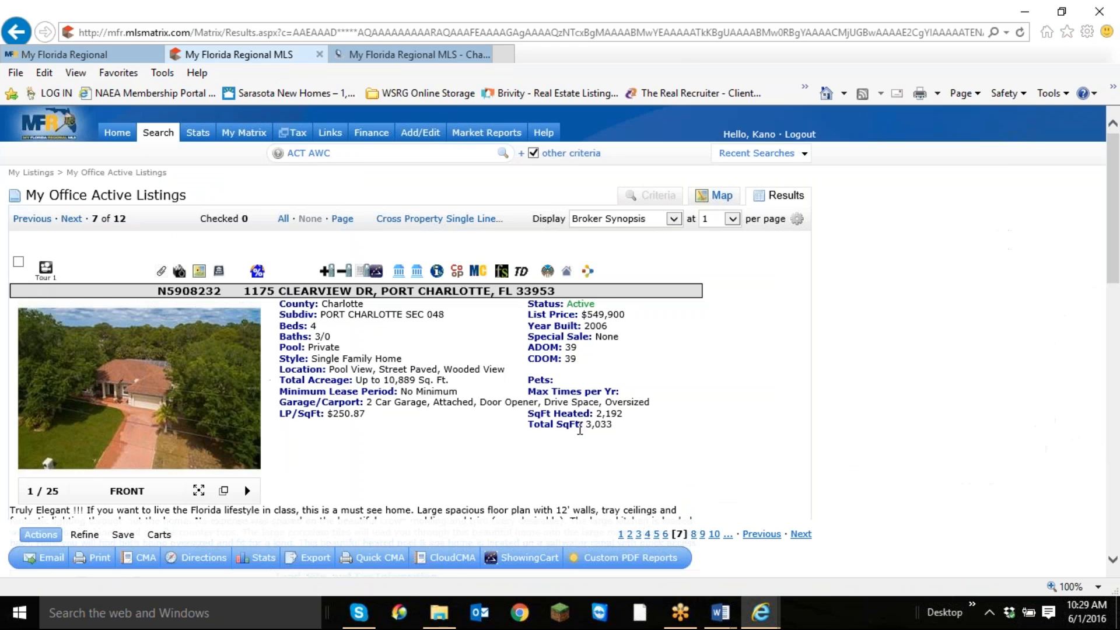
Review the Port Charlotte listing's realtor details, open the listing as a transaction in TransactionDesk, and check its transaction information.
scroll(558, 438, "down", 8)
scroll(557, 438, "down", 12)
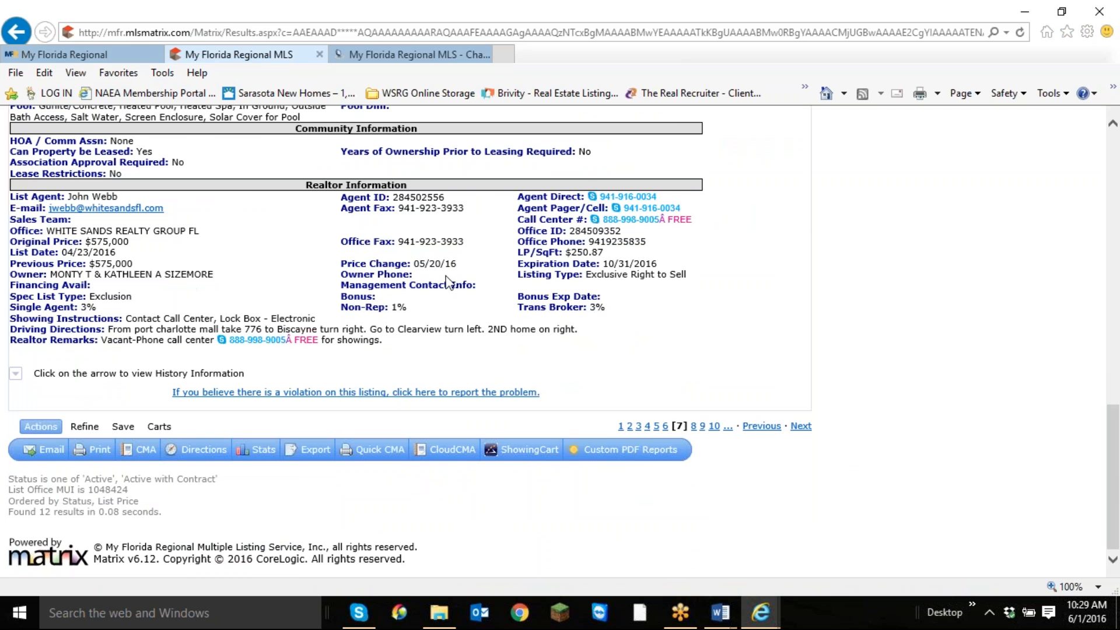
scroll(446, 283, "up", 15)
scroll(423, 286, "up", 2)
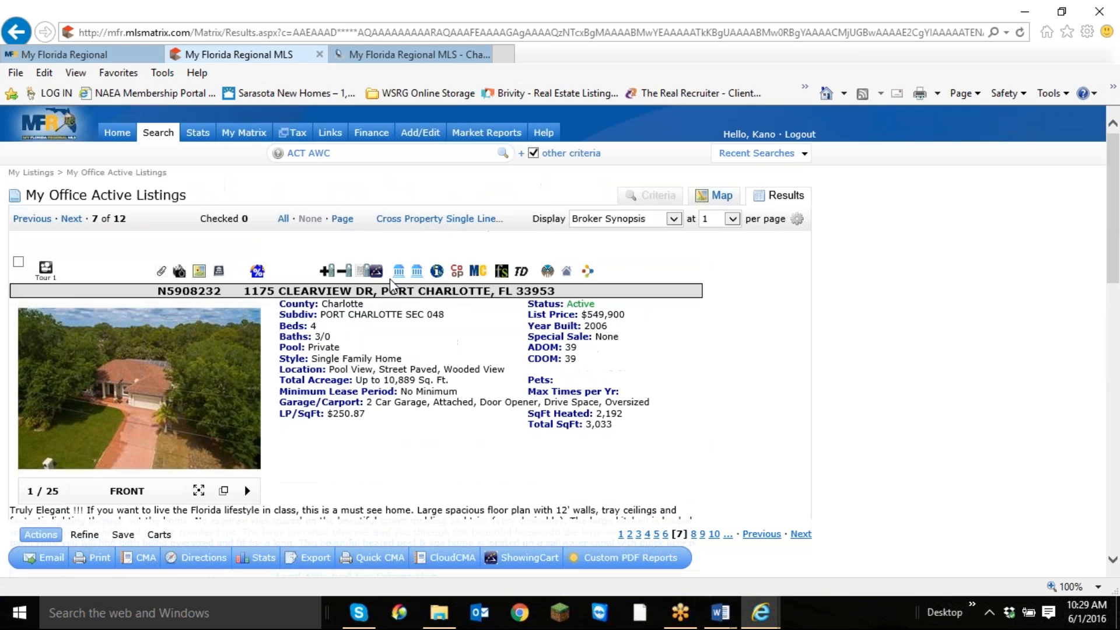
left_click(519, 274)
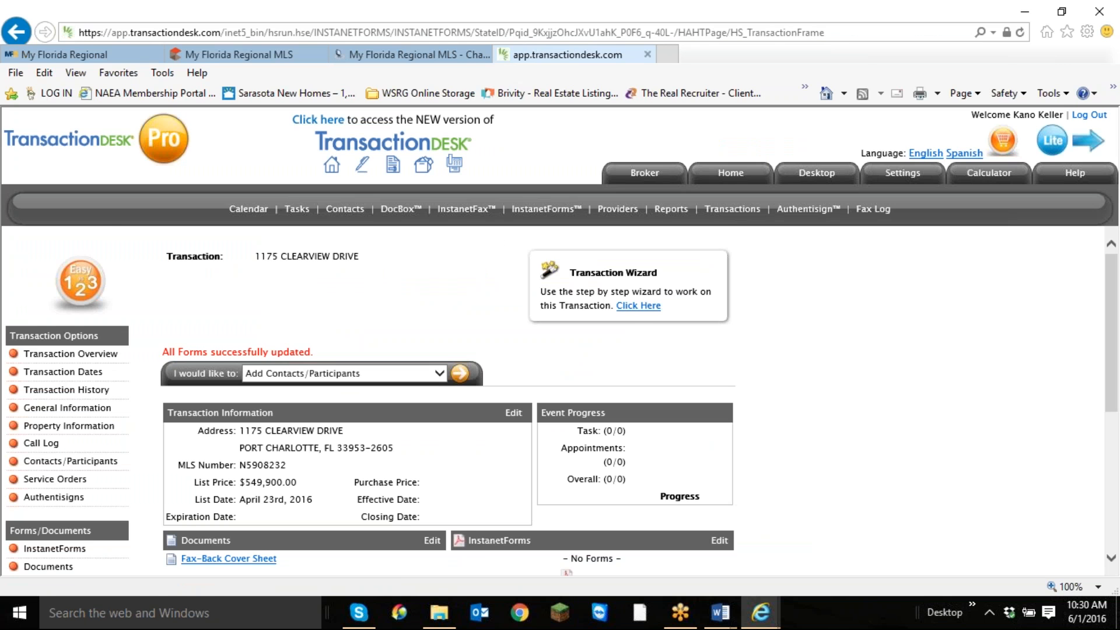
scroll(215, 359, "down", 5)
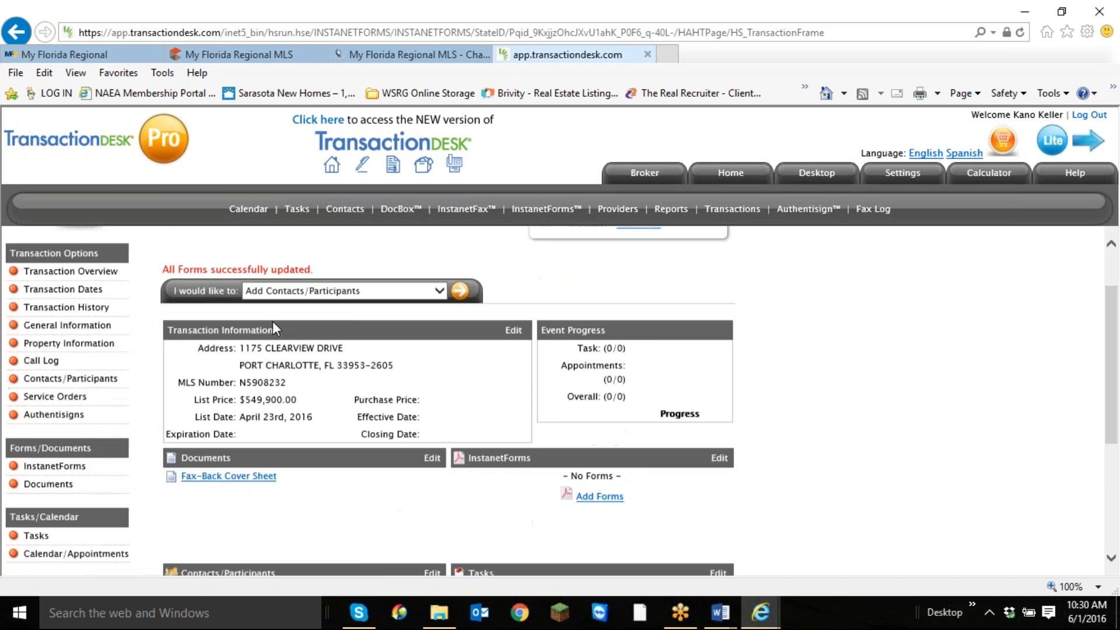
scroll(280, 358, "up", 5)
scroll(281, 357, "down", 1)
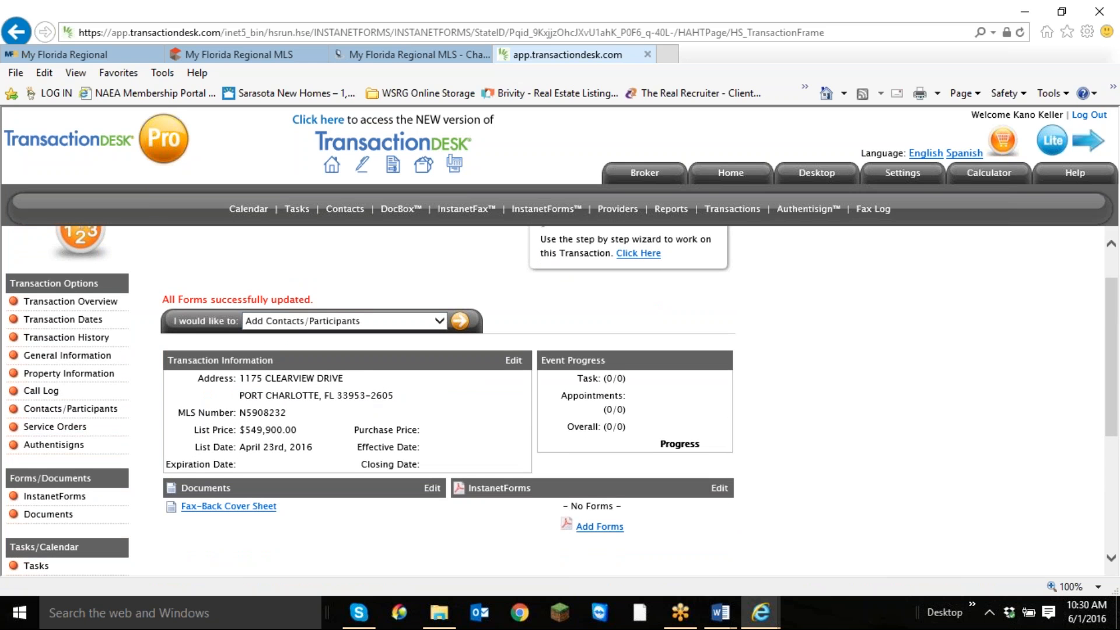
View the TransactionDesk Lite version, return to Pro, and open the new version of TransactionDesk.
left_click(1052, 140)
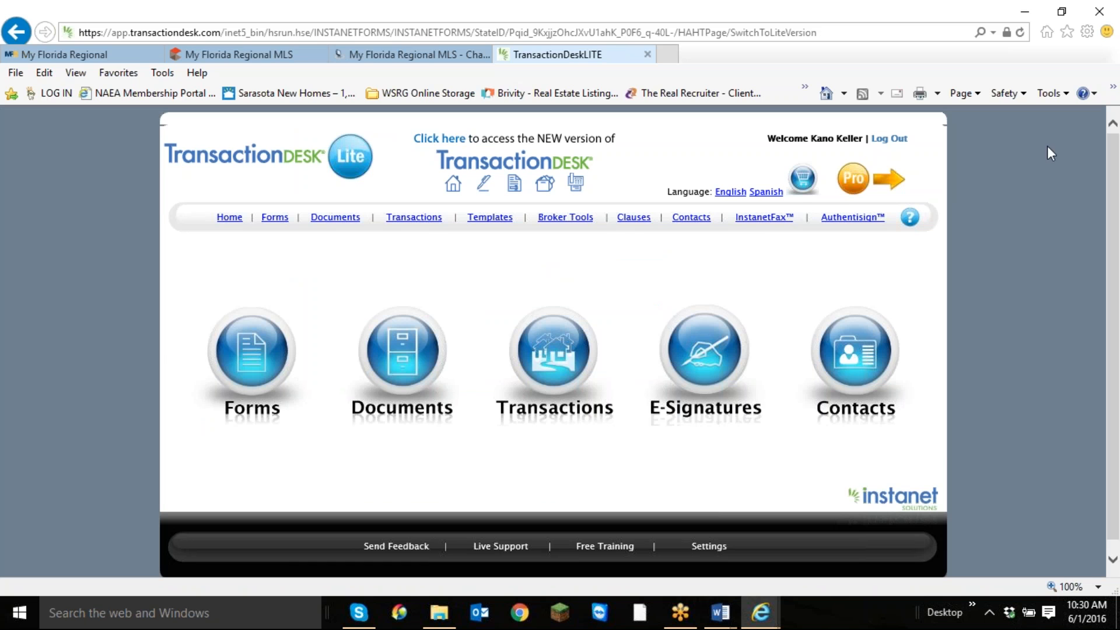
left_click(853, 186)
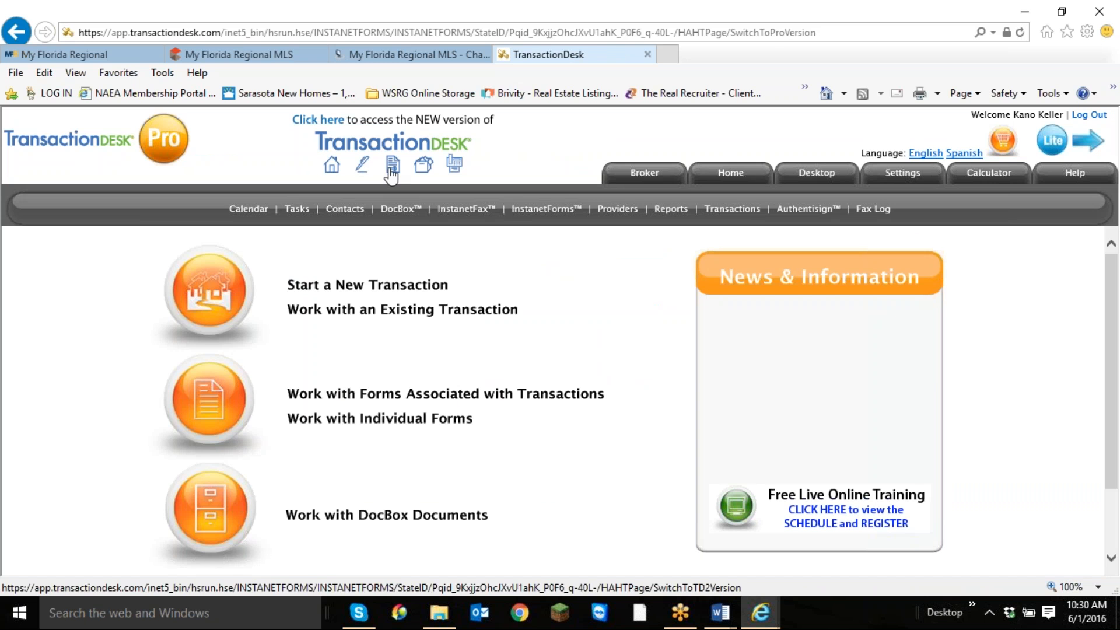
left_click(416, 171)
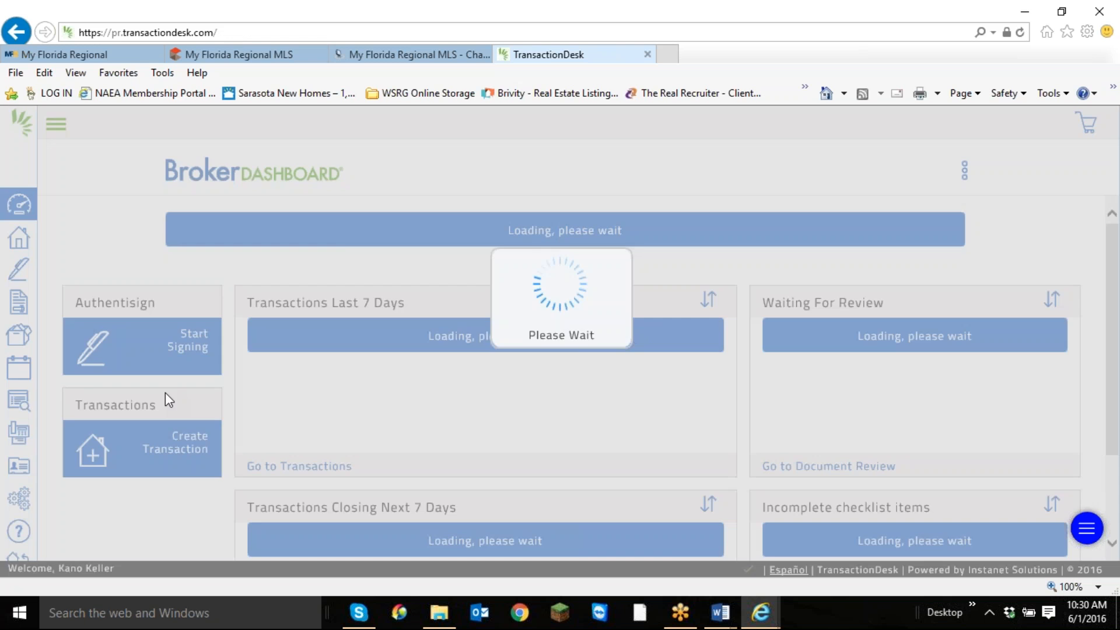
Look through the new version's Broker Dashboard and switch back to the classic TransactionDesk.
scroll(243, 261, "down", 2)
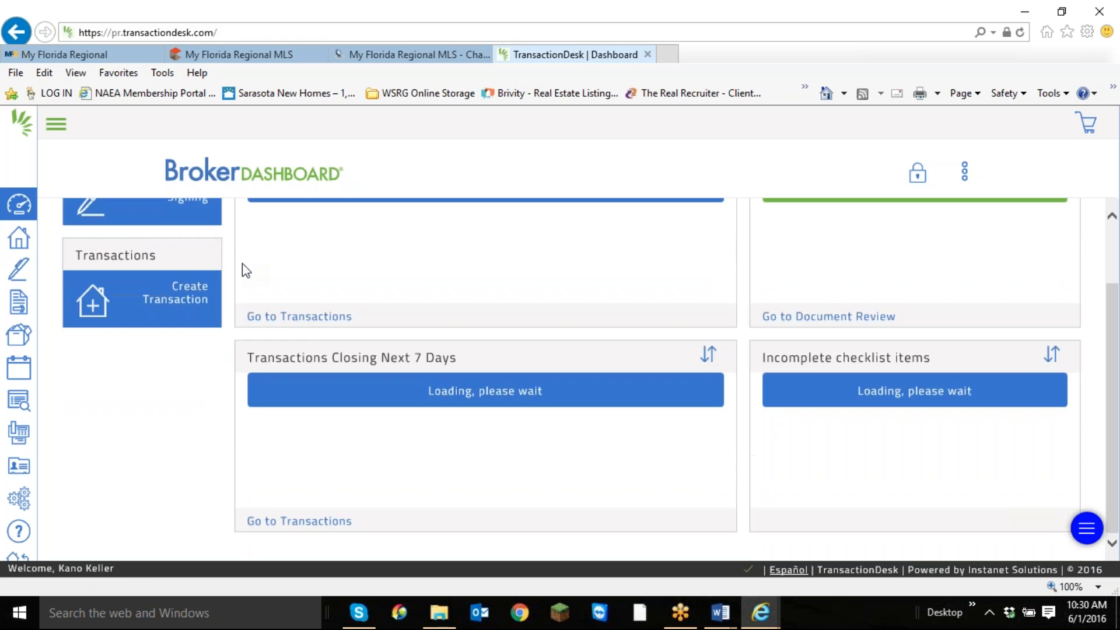
scroll(239, 273, "up", 2)
scroll(235, 277, "down", 2)
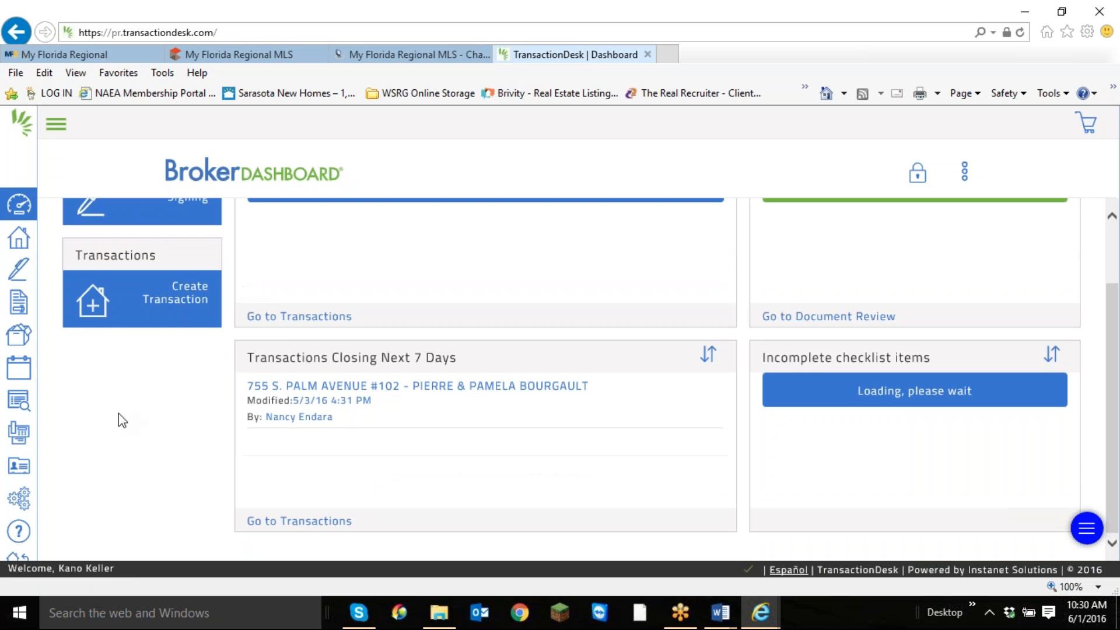
scroll(155, 379, "up", 2)
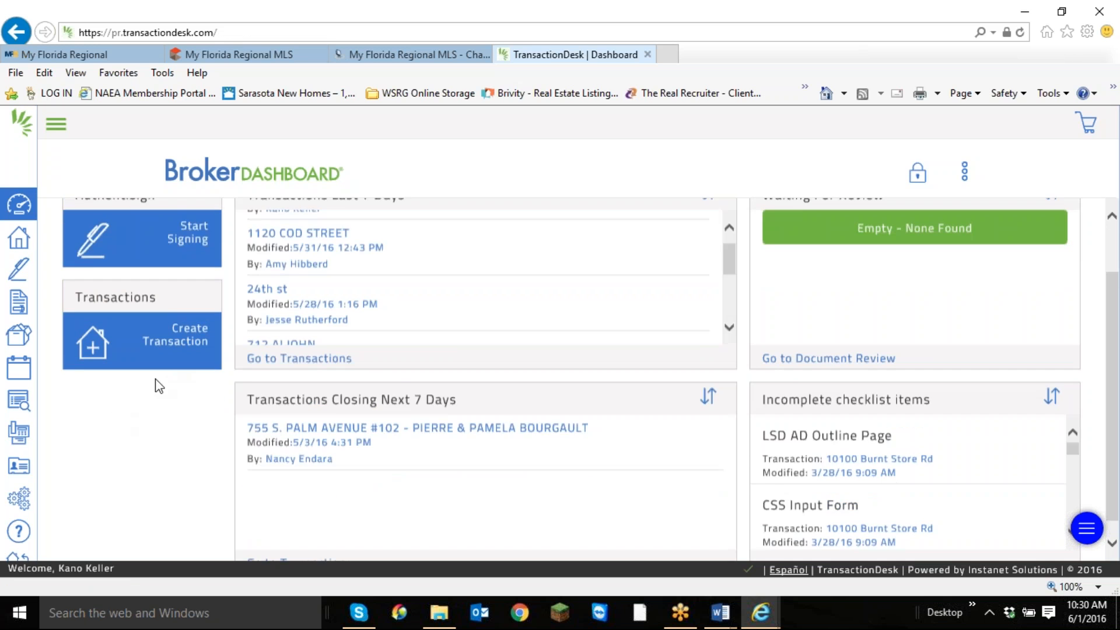
scroll(19, 531, "down", 1)
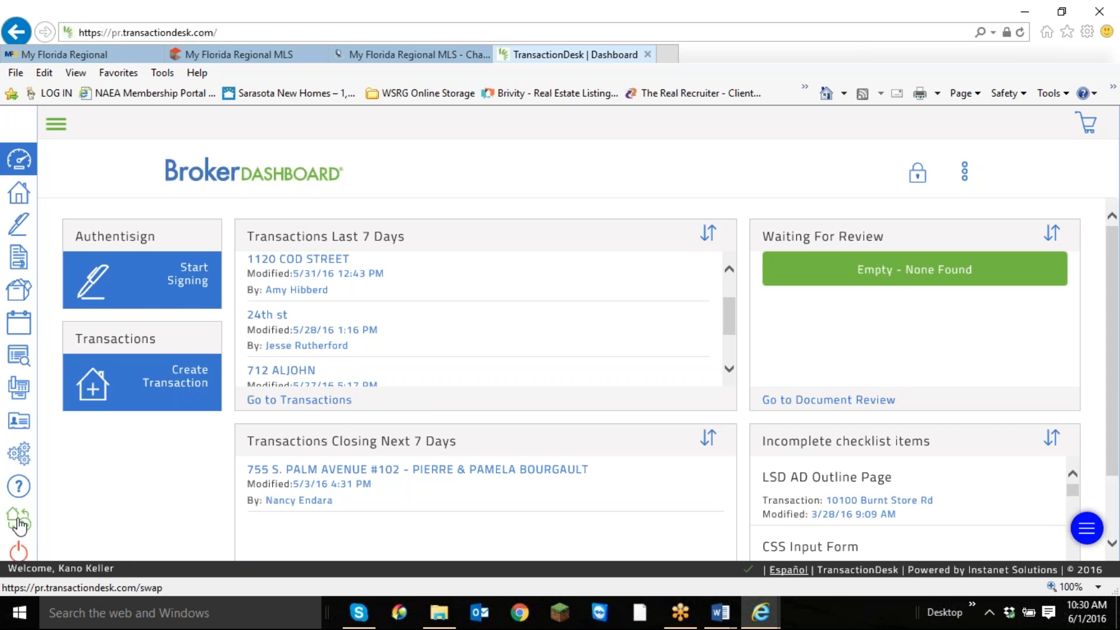
left_click(20, 525)
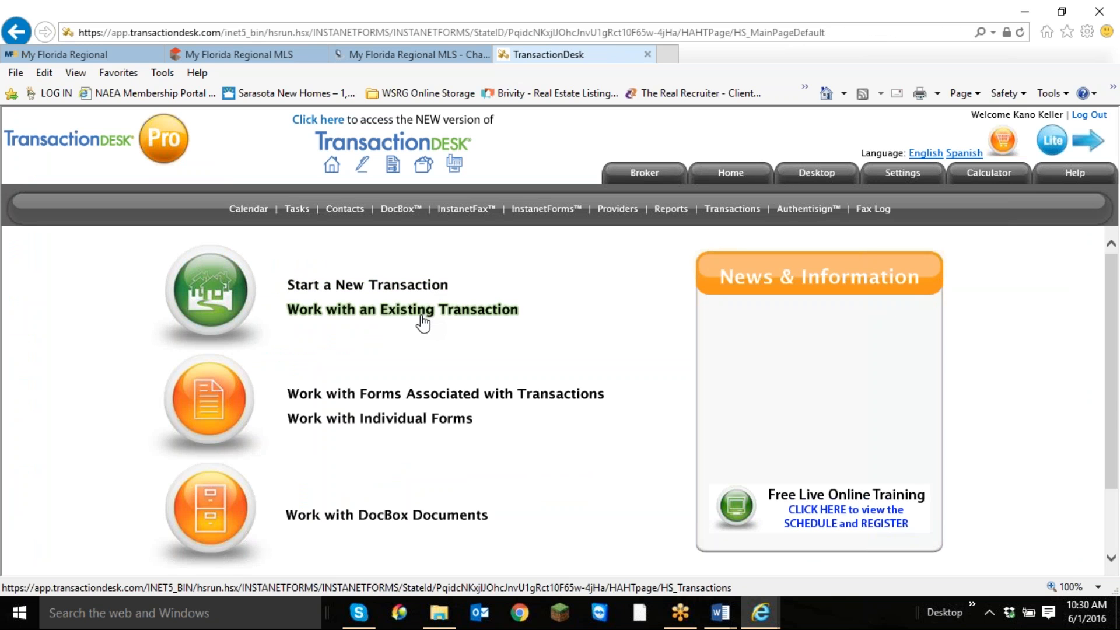
Open the existing Clearview Drive transaction and review its overview, including the forms and contacts/participants sections.
left_click(426, 321)
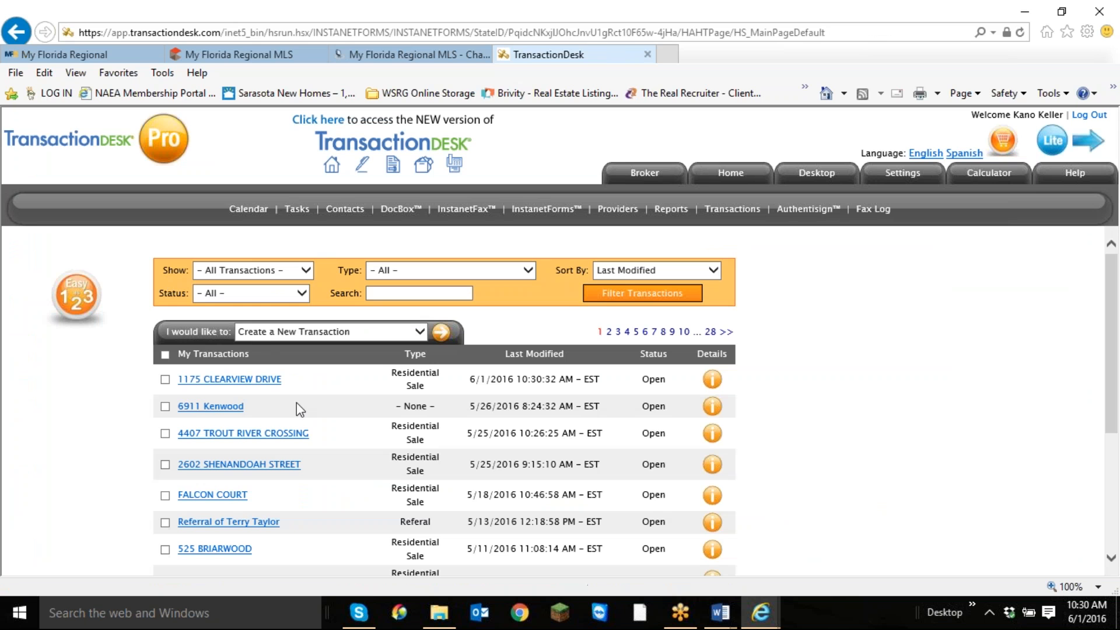
left_click(260, 380)
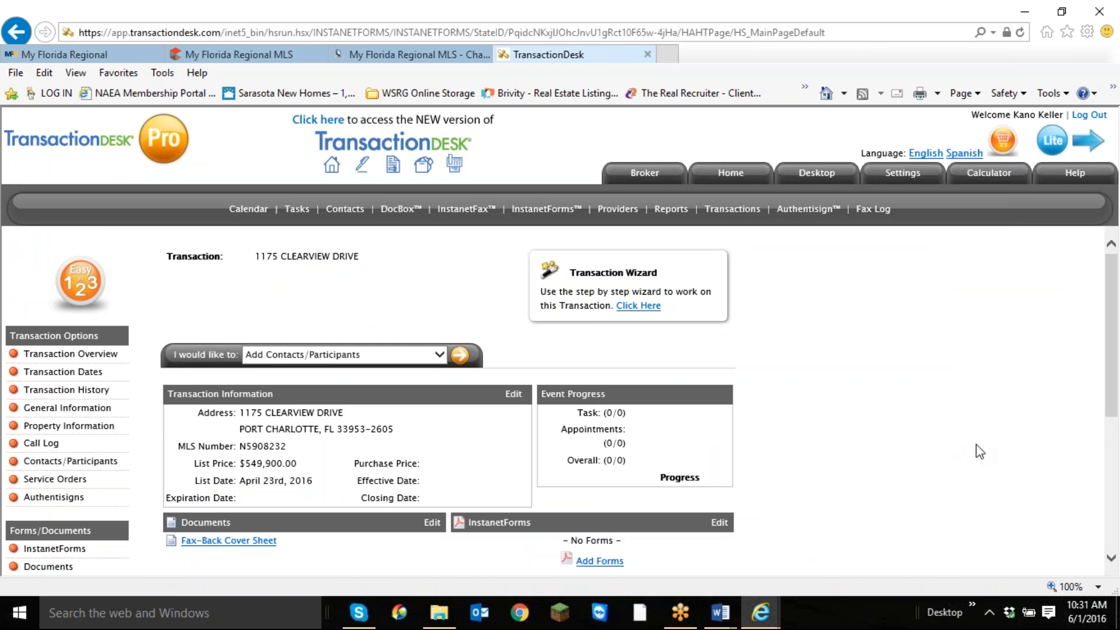
scroll(958, 449, "down", 1)
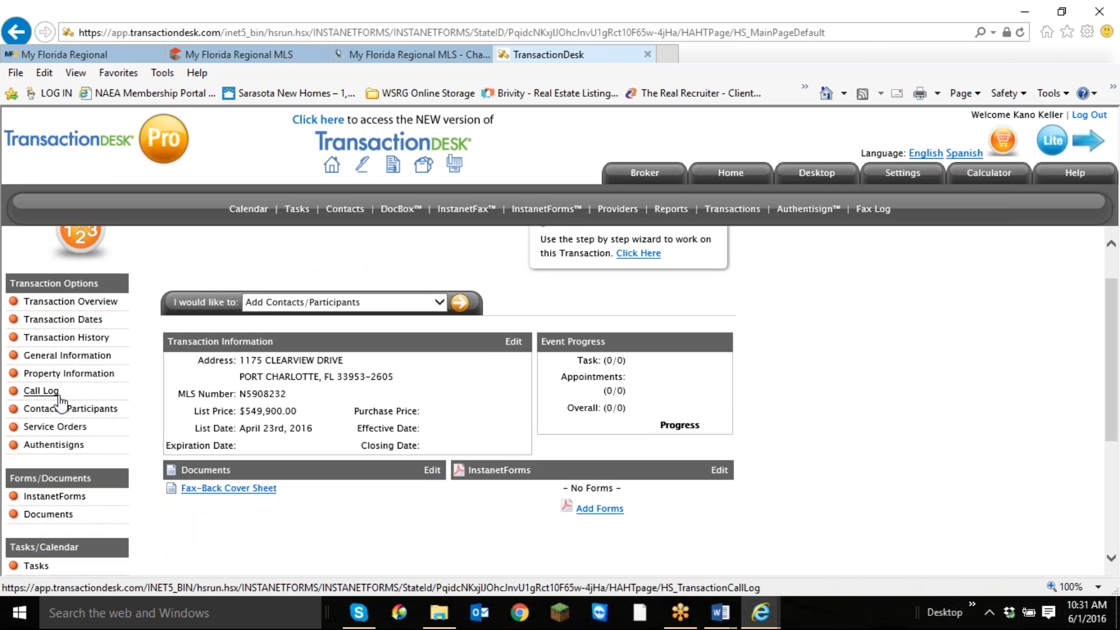
scroll(52, 373, "down", 2)
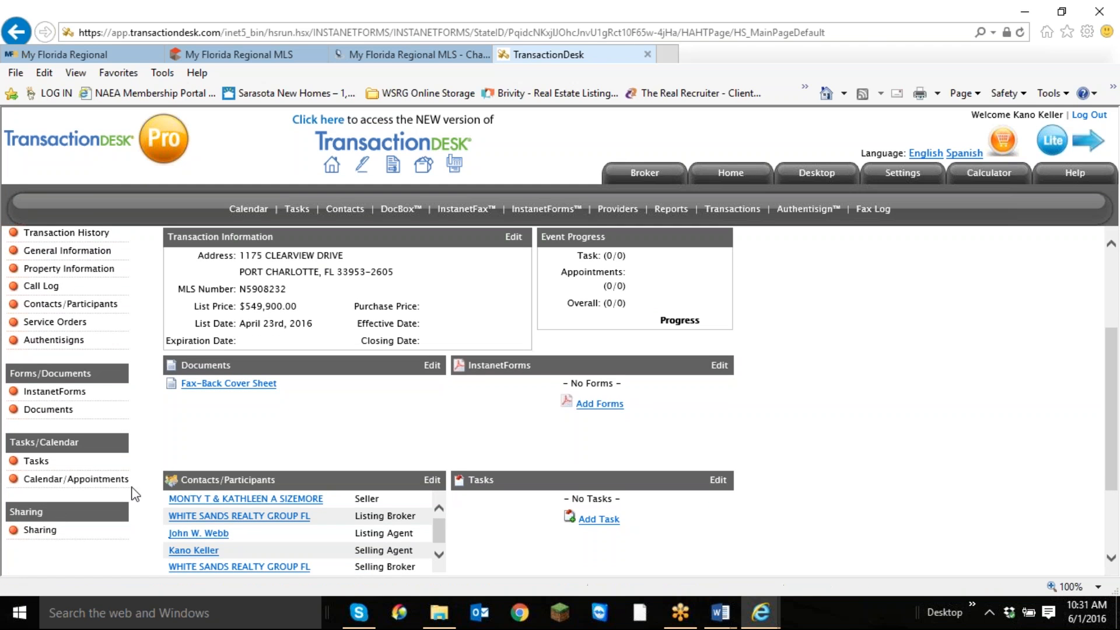
scroll(136, 494, "up", 3)
scroll(1109, 407, "down", 2)
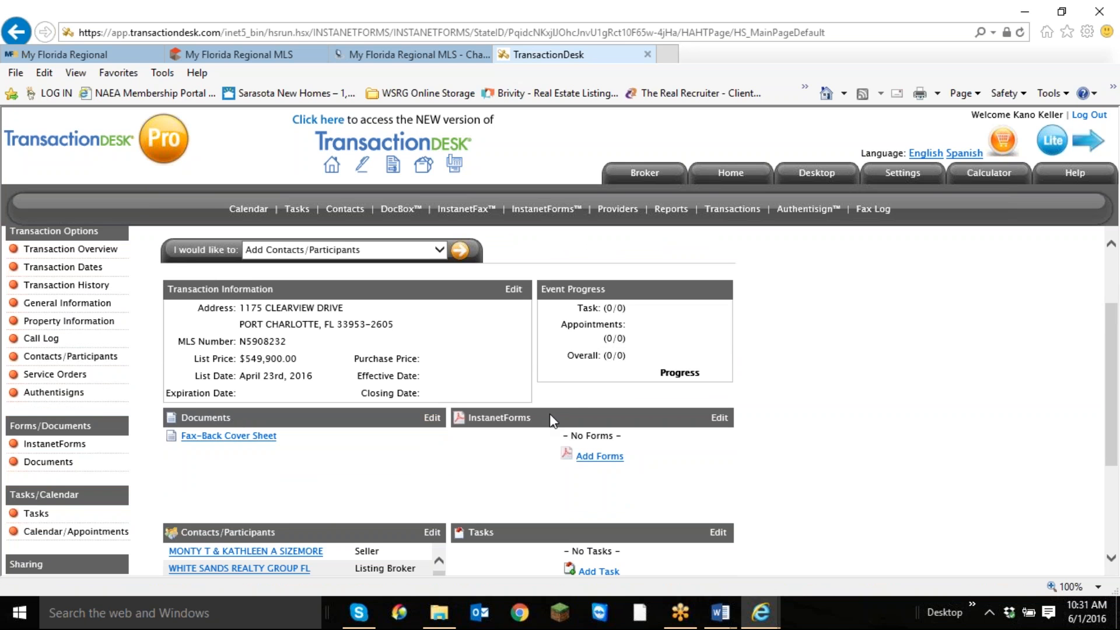
scroll(550, 415, "down", 2)
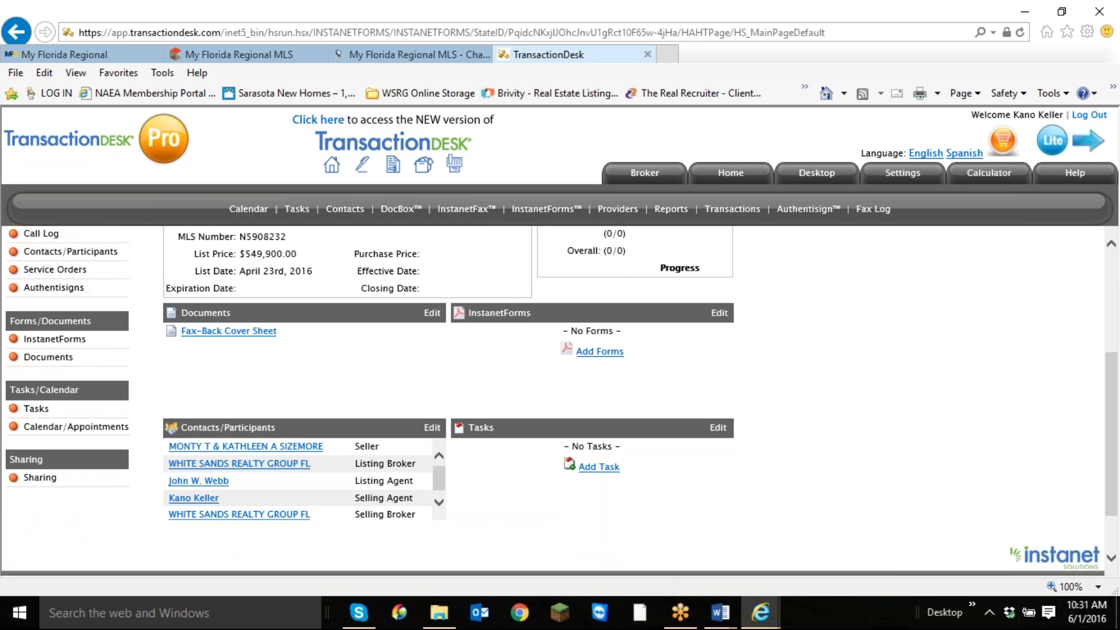
Edit the transaction's contacts/participants and open the seller contact's information.
left_click(432, 429)
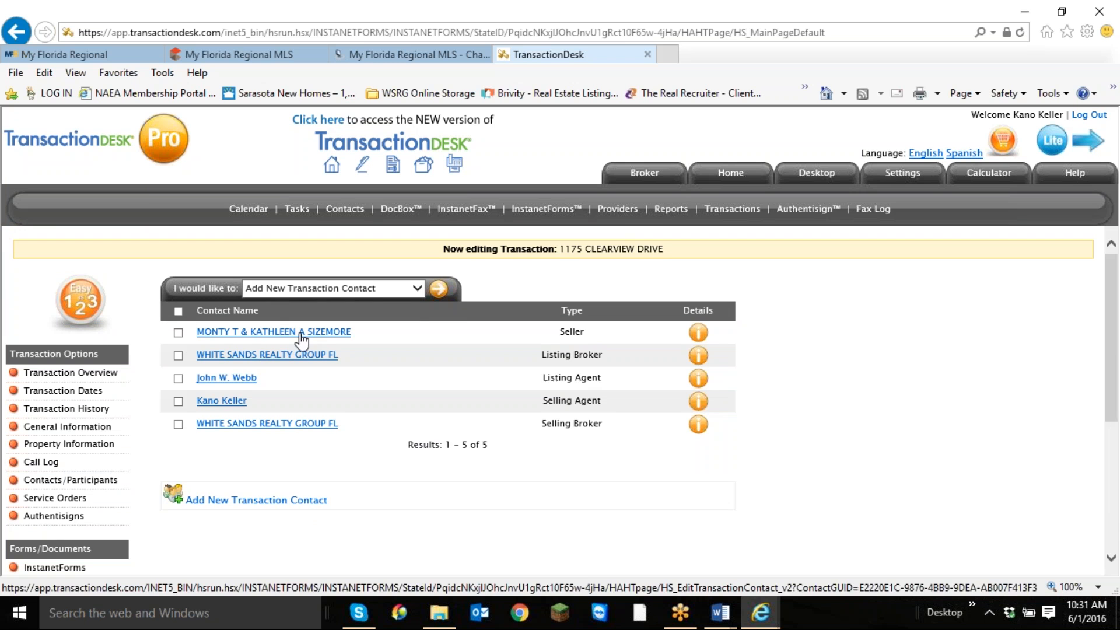
left_click(416, 291)
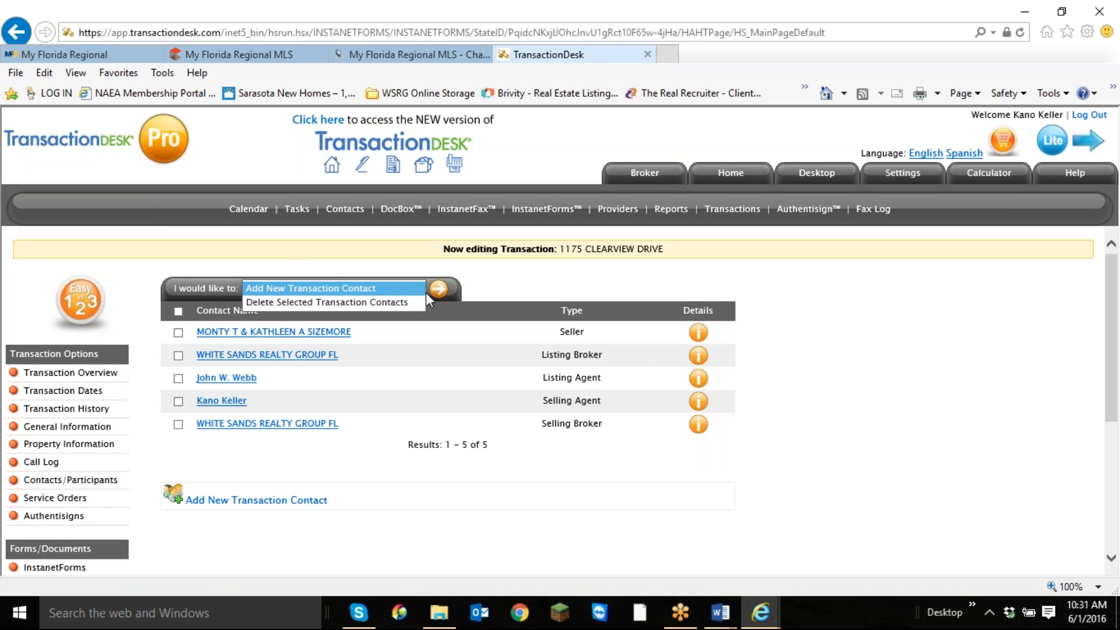
left_click(332, 334)
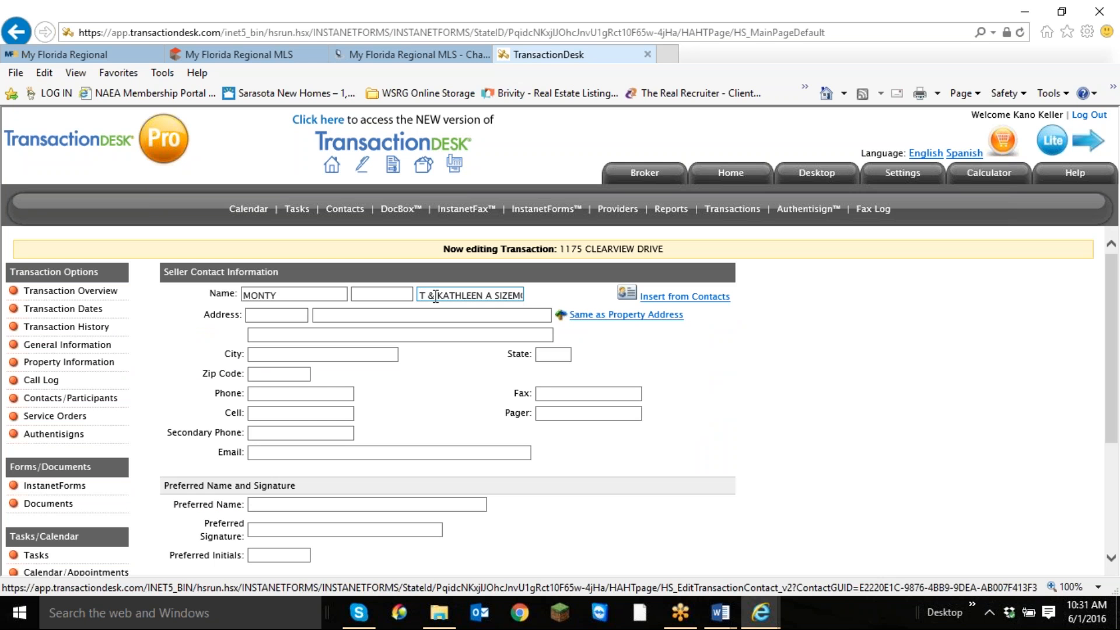
Copy the co-seller's name from the seller's last-name field and paste it temporarily into the street address field.
left_click_drag(436, 297, 522, 296)
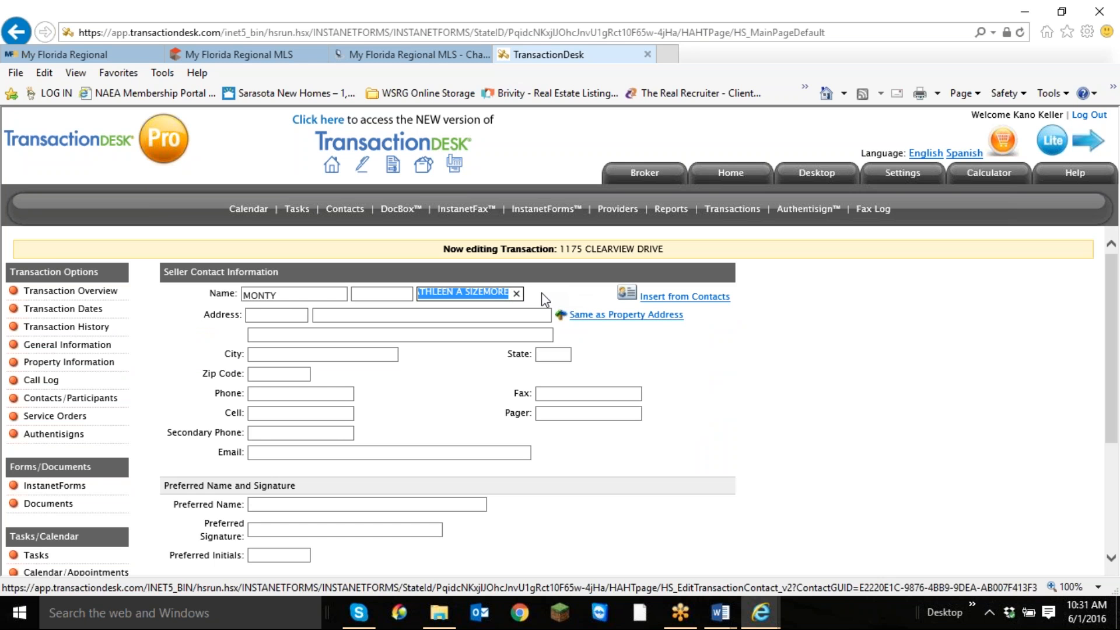
right_click(488, 296)
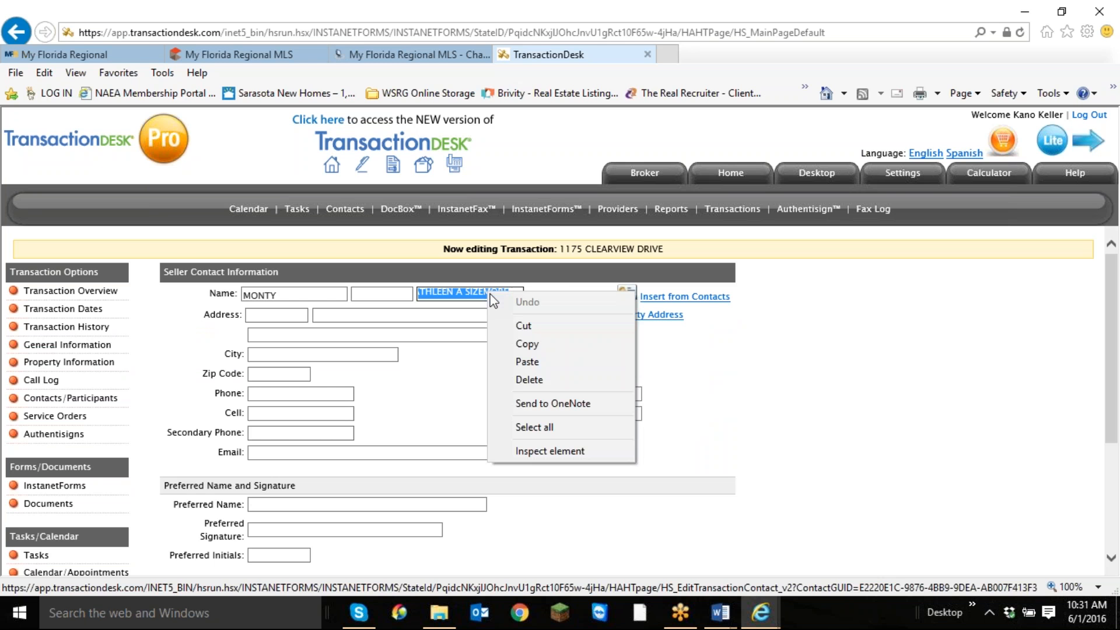
left_click(530, 344)
left_click(525, 315)
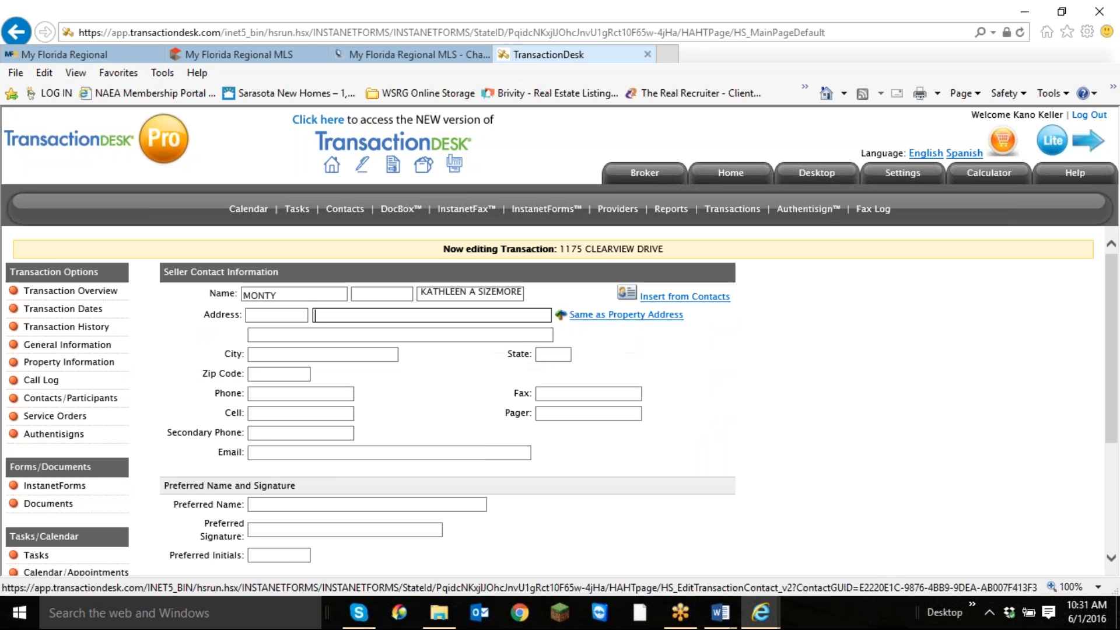
right_click(336, 315)
left_click(375, 386)
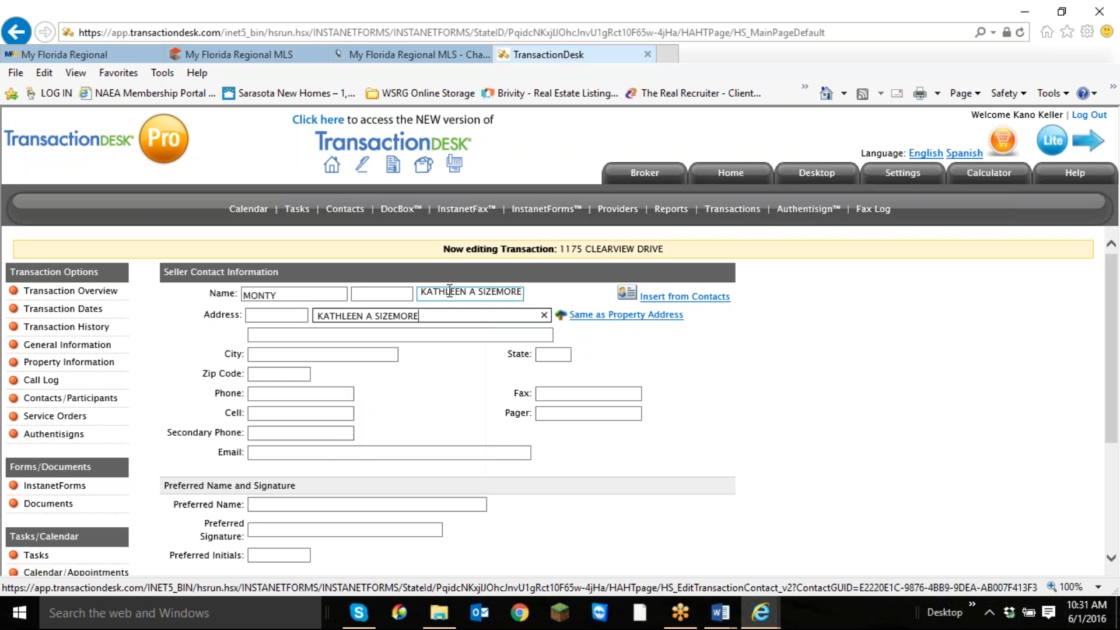
Delete the co-seller's given name and initial from the last-name field so only the surname is kept.
left_click(477, 294)
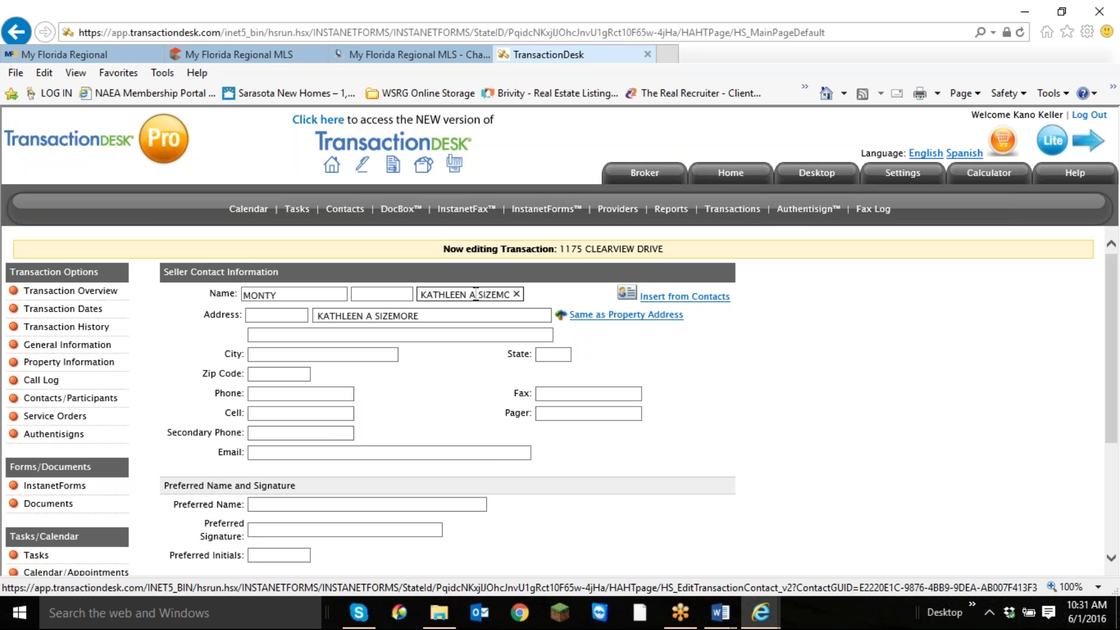
key("BackSpace")
key("BackSpace")
key("BackSpace")
key("BackSpace")
key("BackSpace")
key("BackSpace")
key("BackSpace")
key("BackSpace")
key("BackSpace")
key("BackSpace")
key("BackSpace")
key("BackSpace")
key("BackSpace")
key("BackSpace")
key("BackSpace")
key("BackSpace")
key("BackSpace")
key("BackSpace")
key("BackSpace")
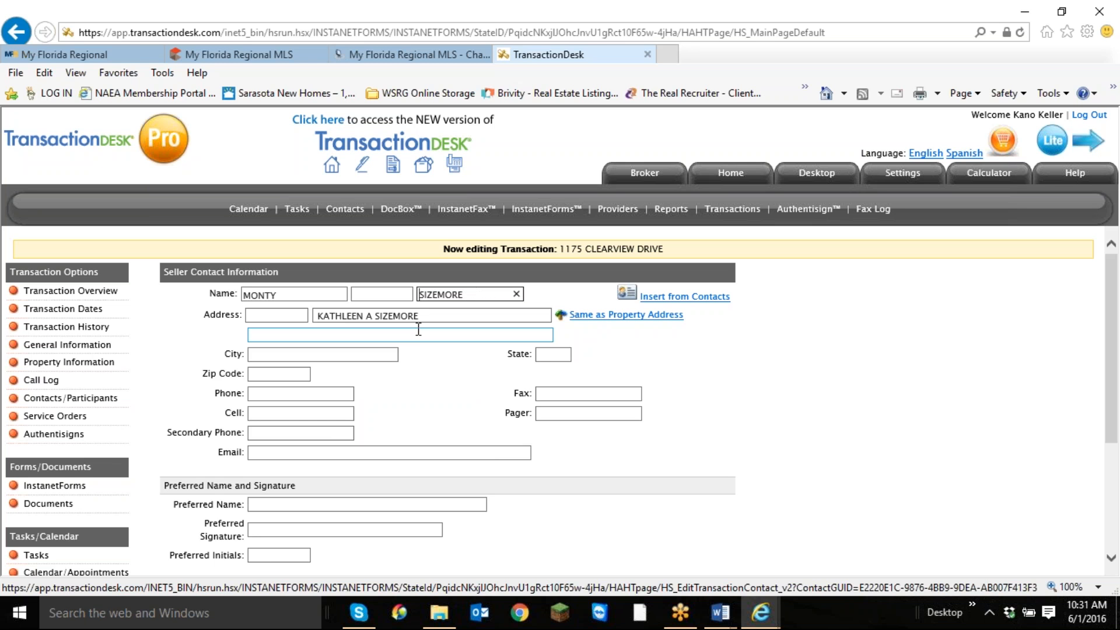
Cut the co-seller's name out of the address field and save the seller's contact information.
left_click_drag(432, 317, 301, 317)
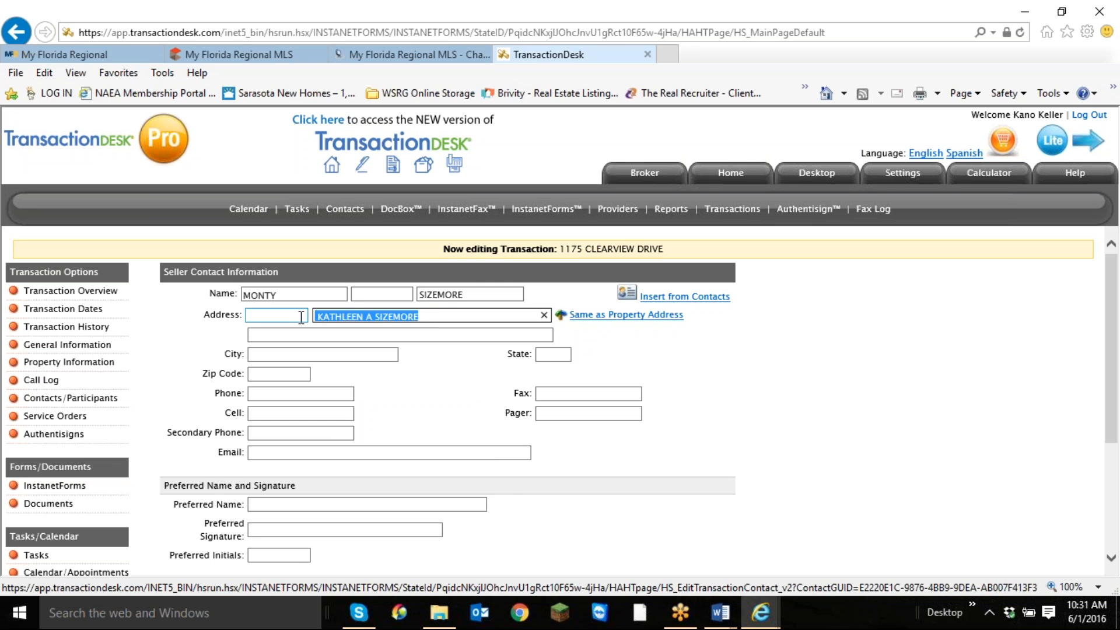
right_click(366, 317)
left_click(392, 347)
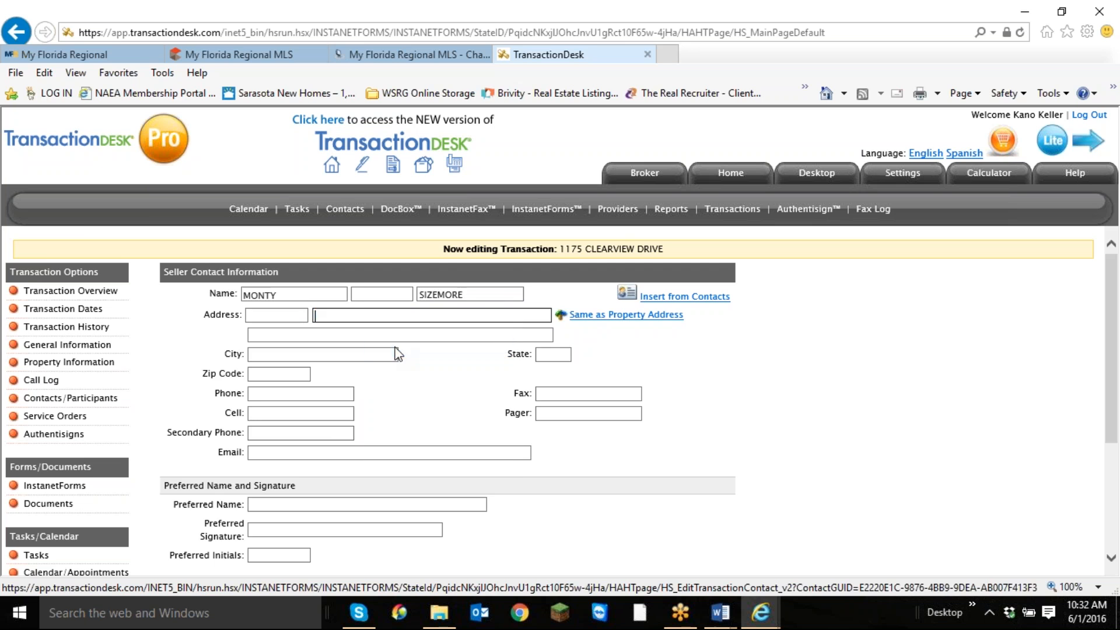
scroll(546, 358, "down", 3)
left_click(577, 453)
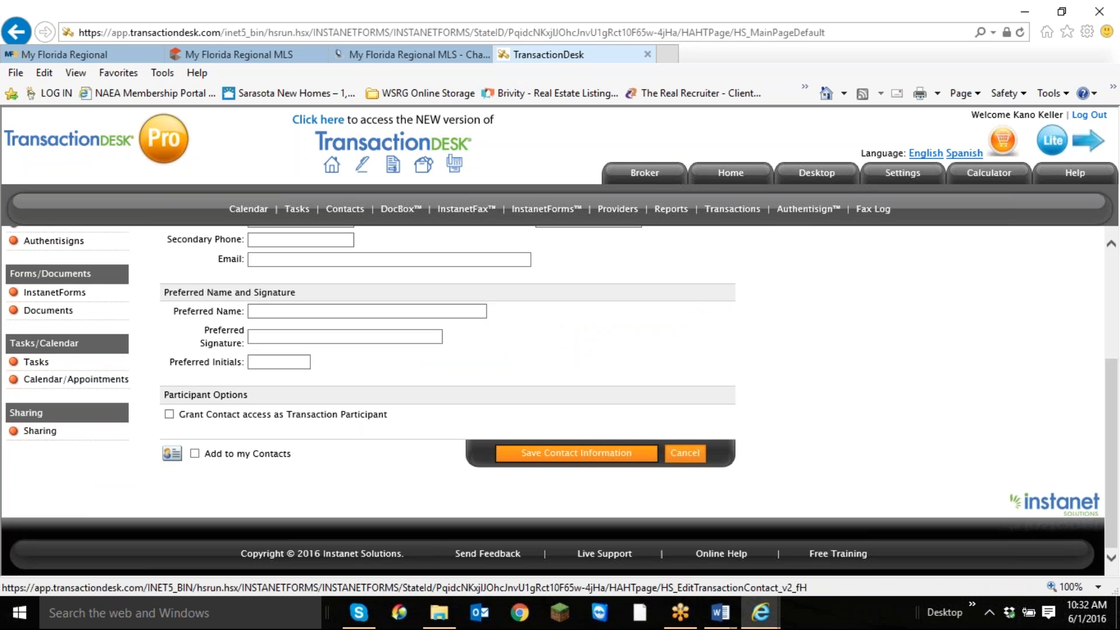
left_click(418, 307)
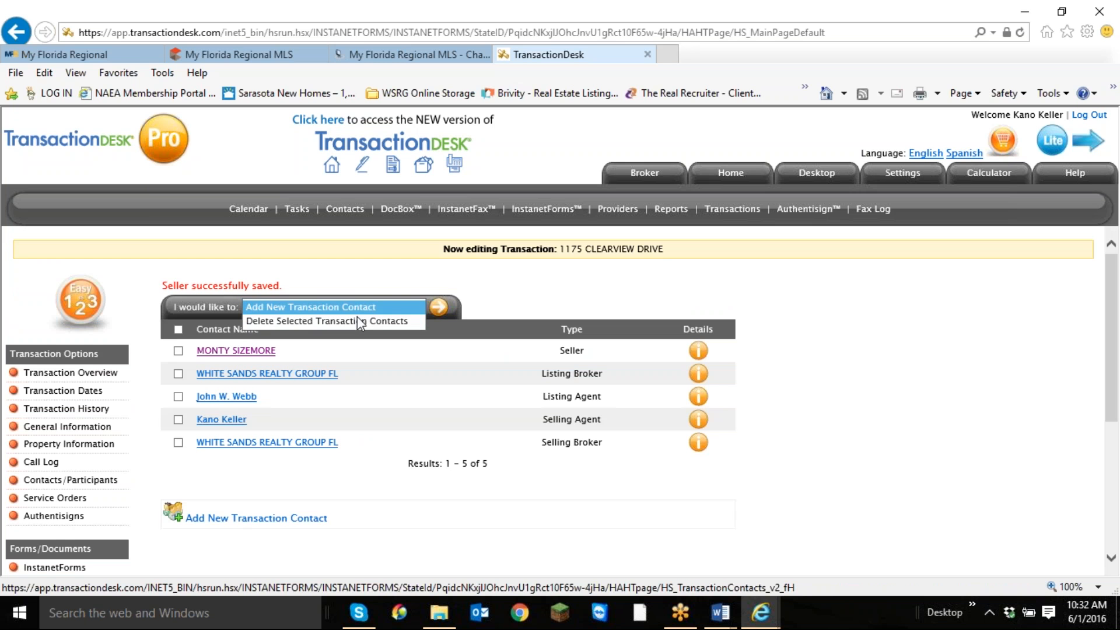
left_click(439, 307)
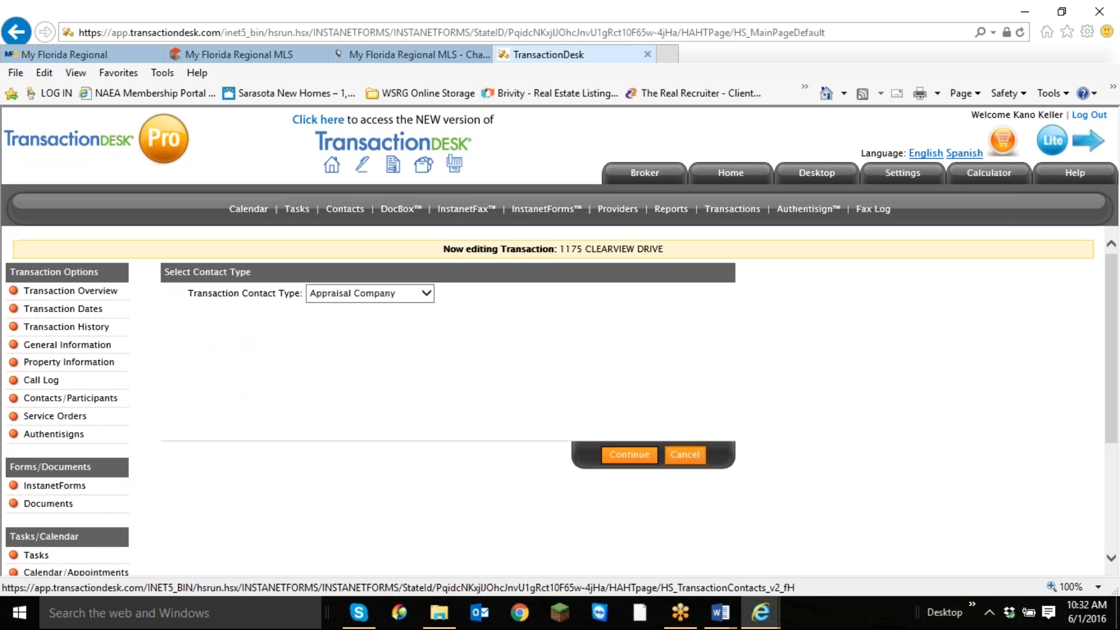
left_click(429, 293)
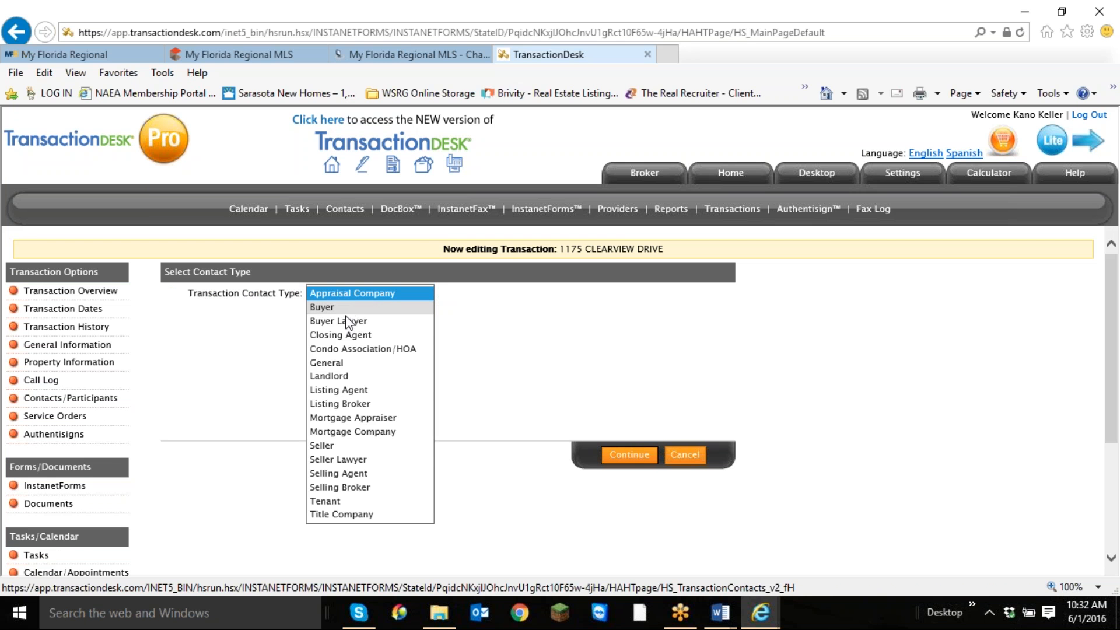
left_click(326, 445)
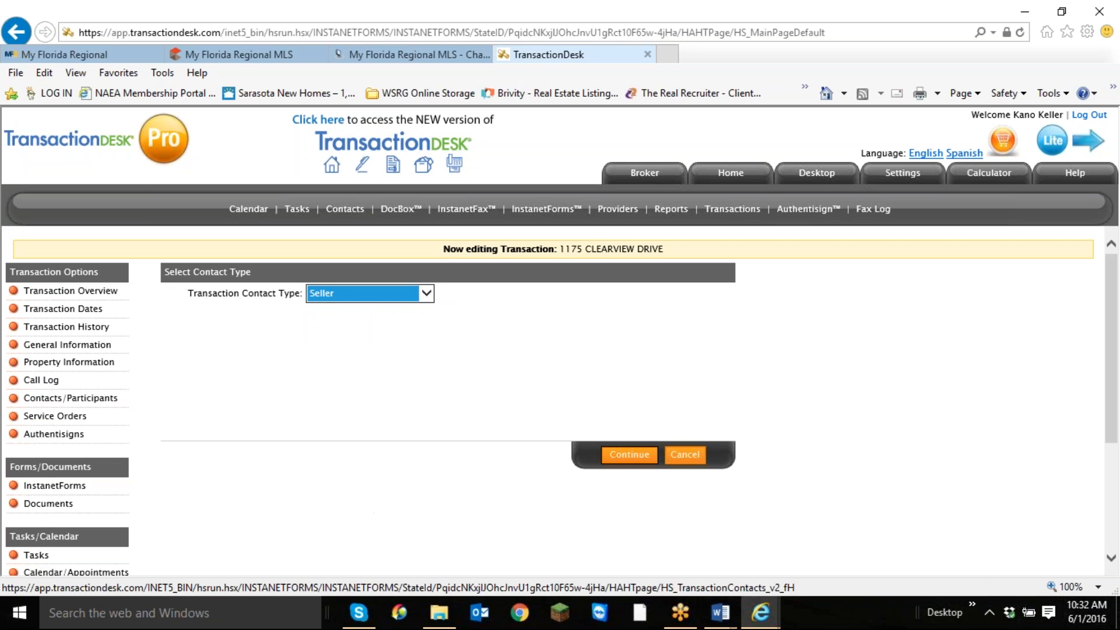
left_click(630, 455)
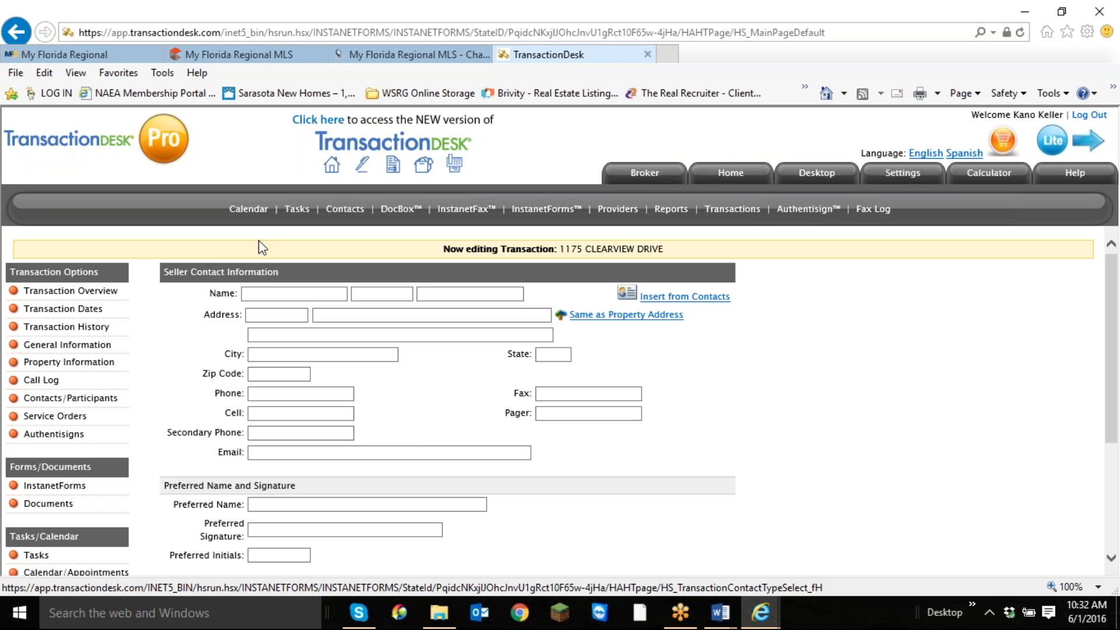
Paste the co-seller's full name into the first-name field and move the surname to the last-name field.
left_click(270, 291)
right_click(272, 292)
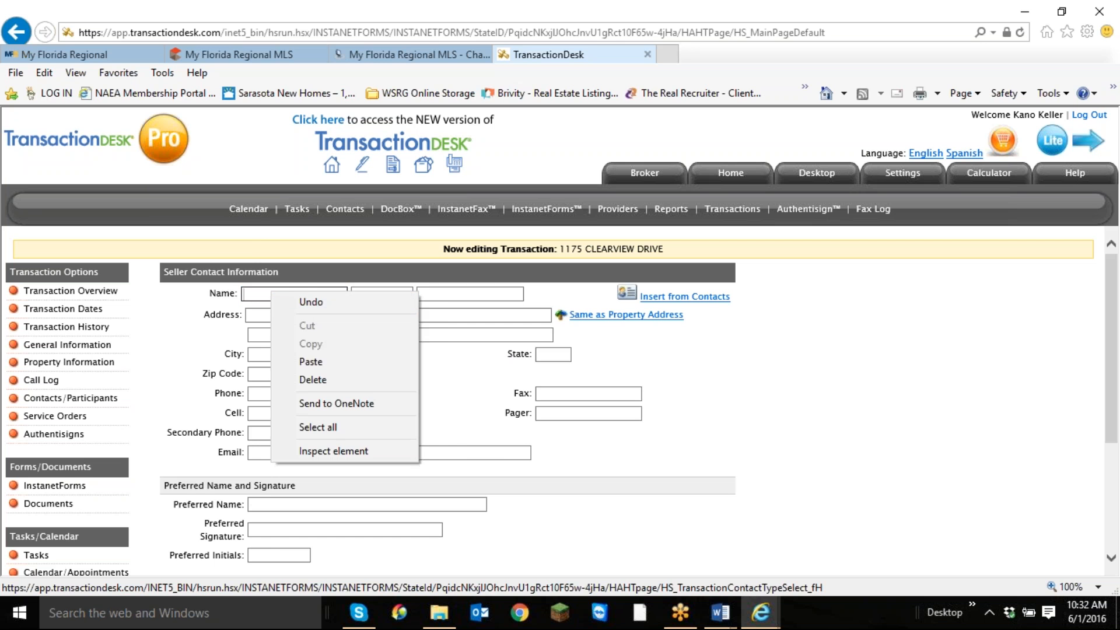
left_click(317, 359)
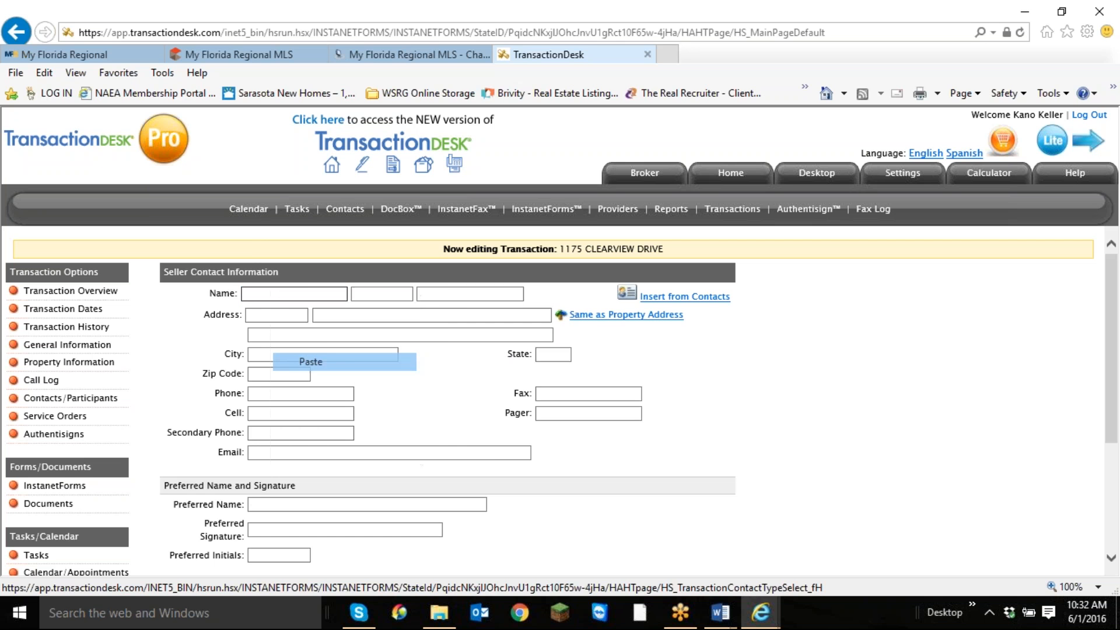
double_click(290, 294)
right_click(321, 295)
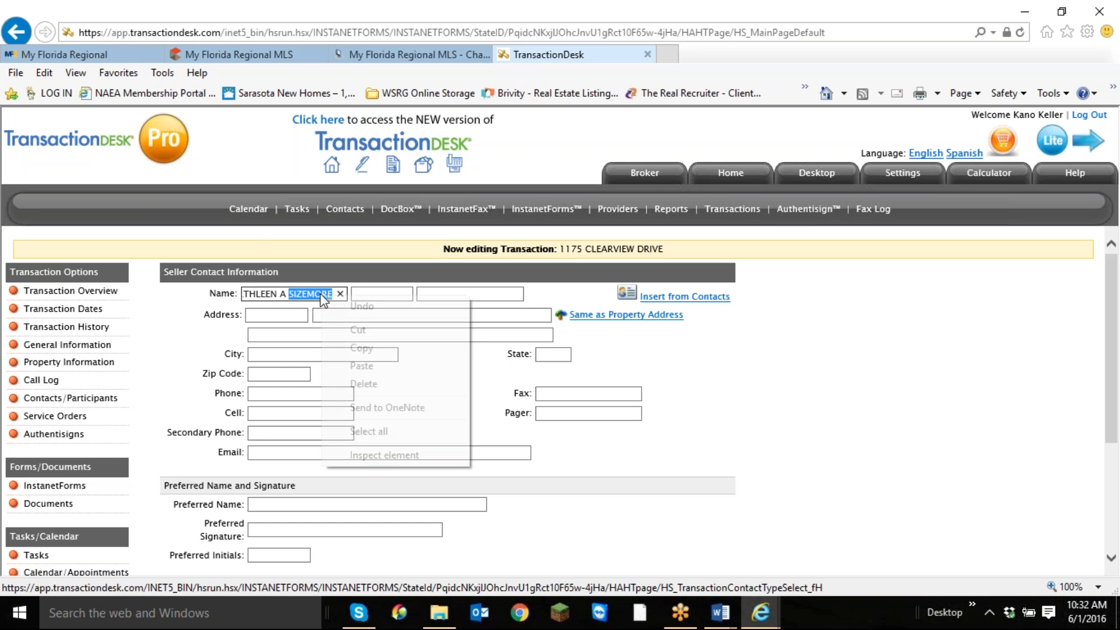
left_click(357, 329)
left_click(469, 294)
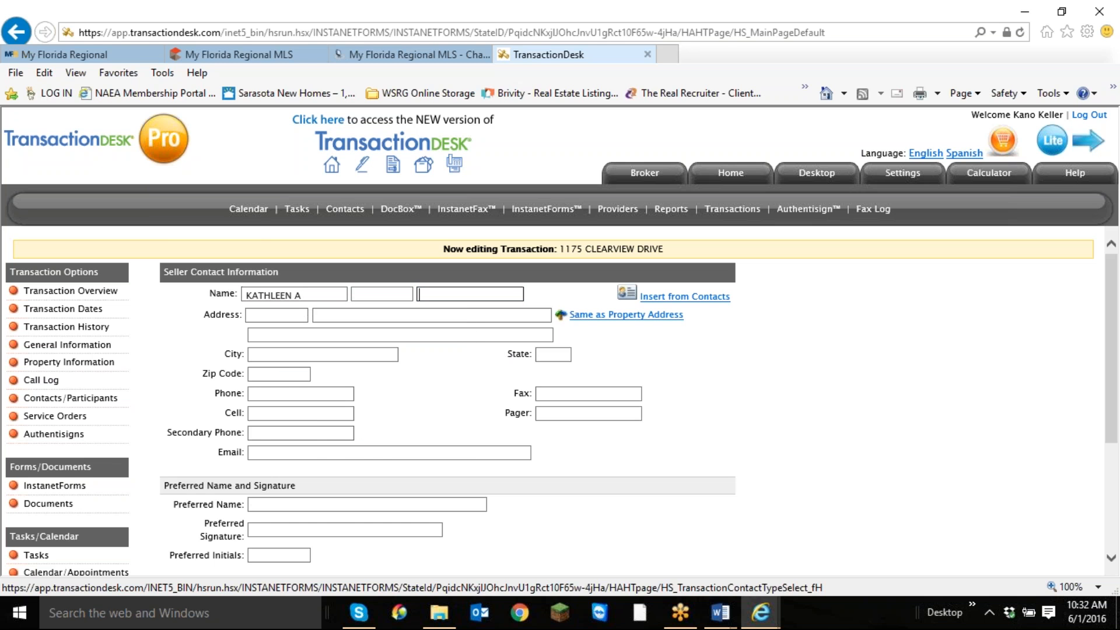
right_click(447, 294)
left_click(487, 369)
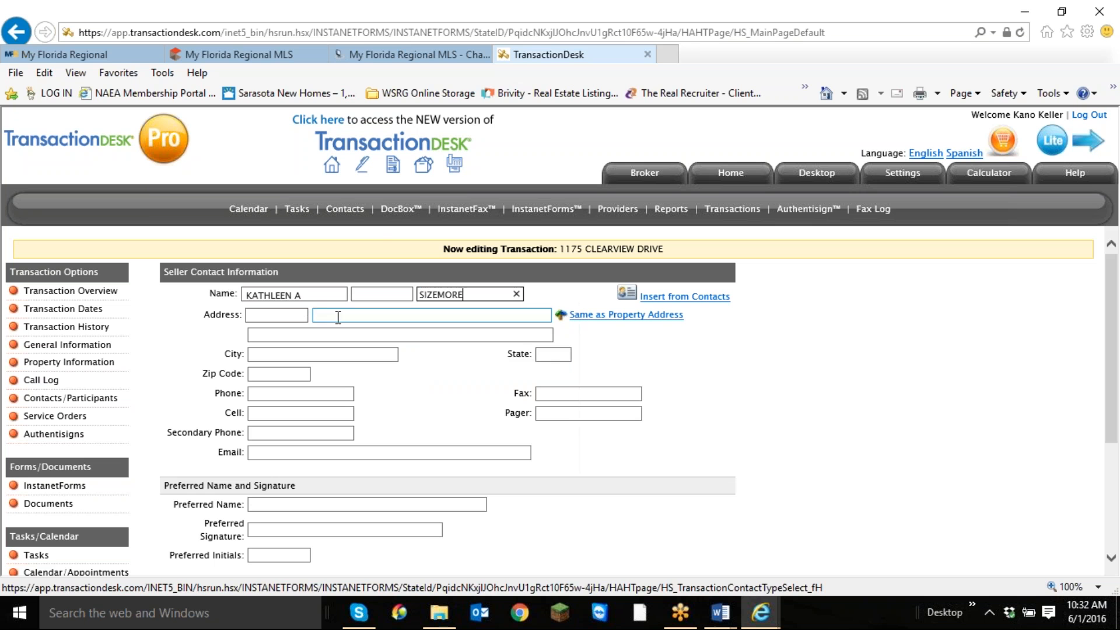
Remove the middle initial from the co-seller's first name and save the contact information.
left_click(330, 294)
key("BackSpace")
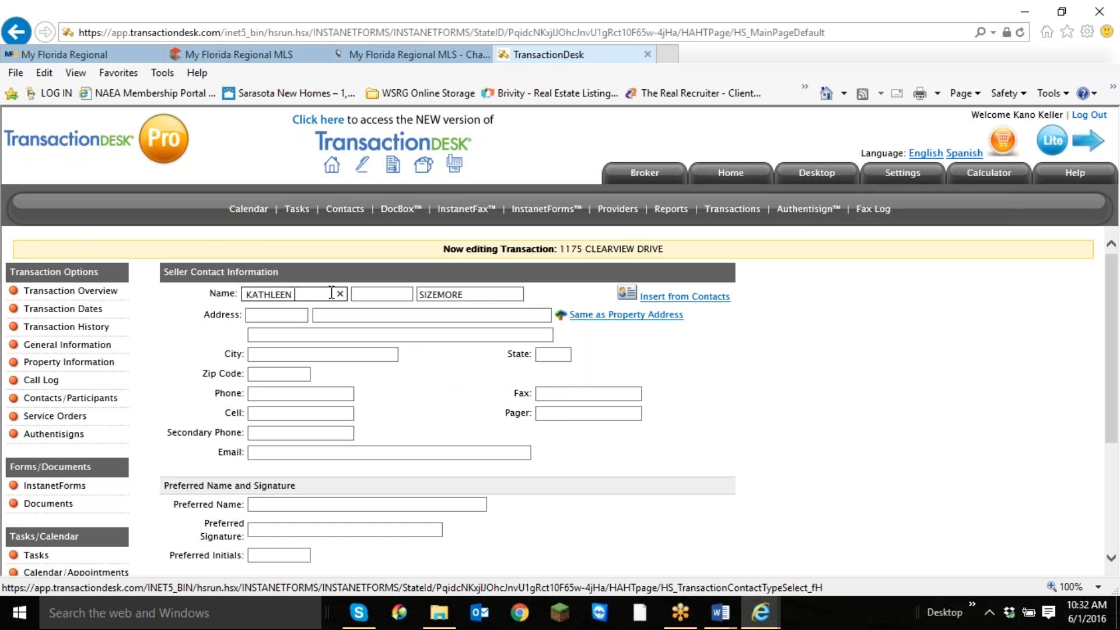
scroll(749, 350, "down", 3)
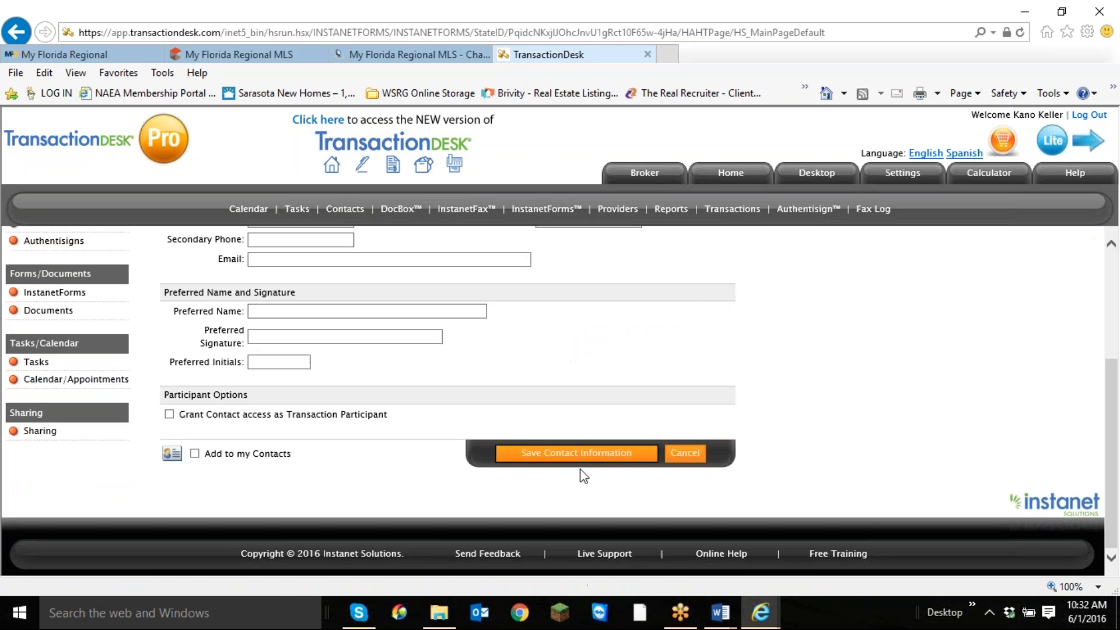
left_click(589, 454)
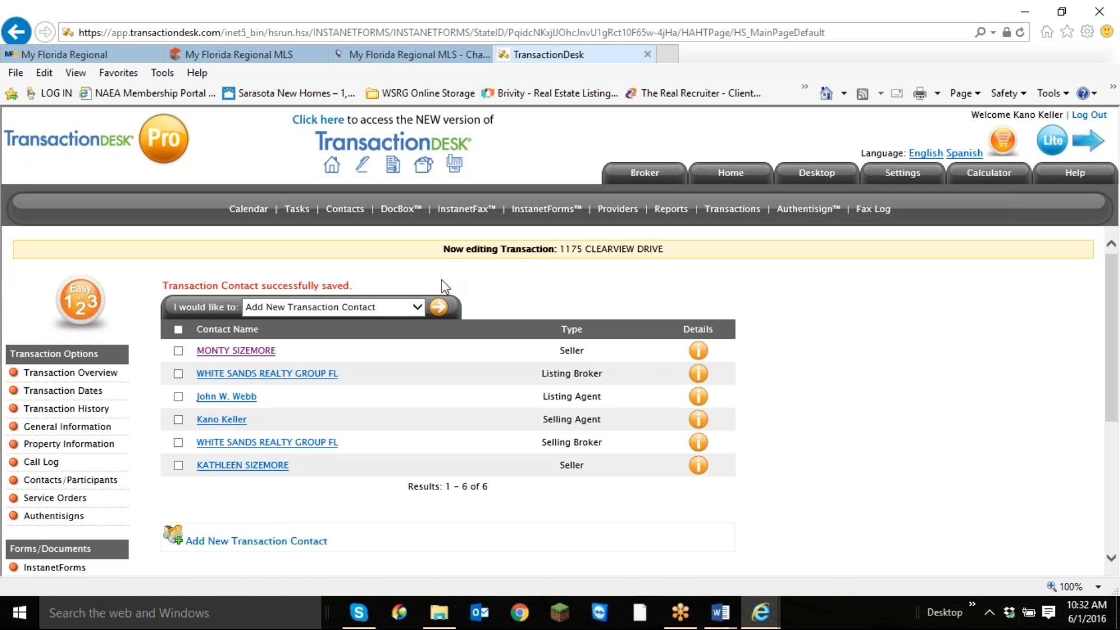
Start a new transaction contact of type Buyer.
left_click(439, 308)
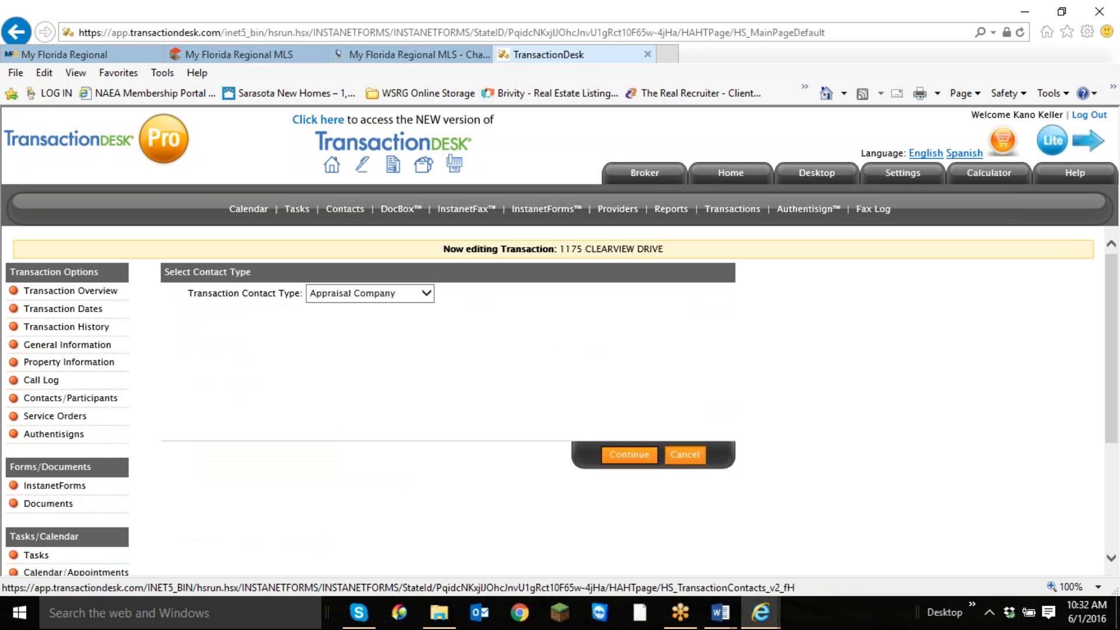
left_click(426, 293)
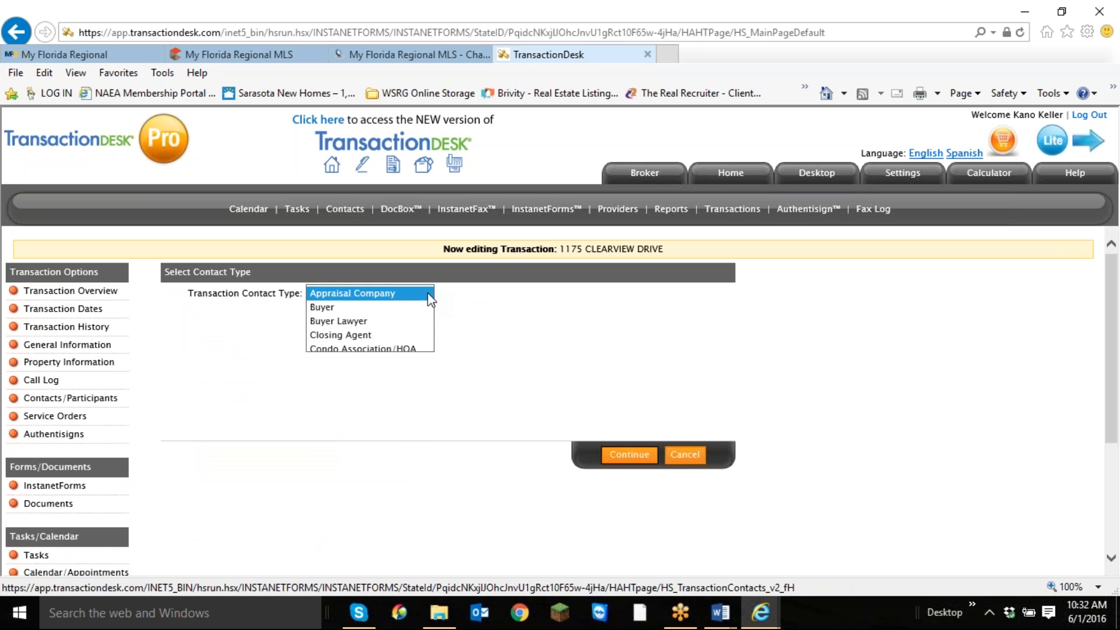
left_click(327, 307)
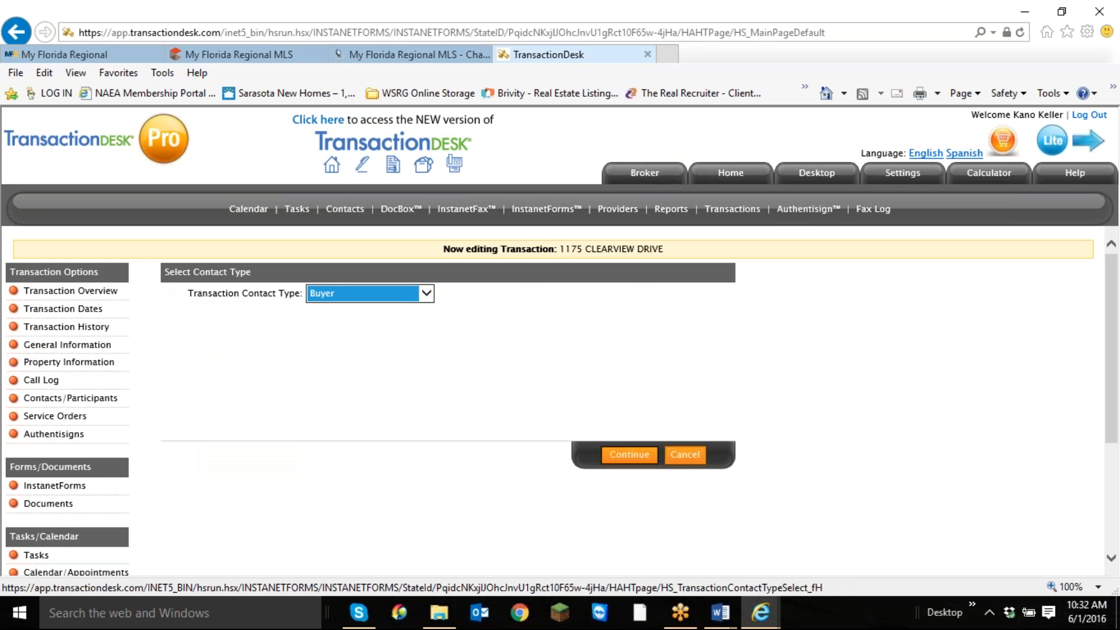
left_click(626, 457)
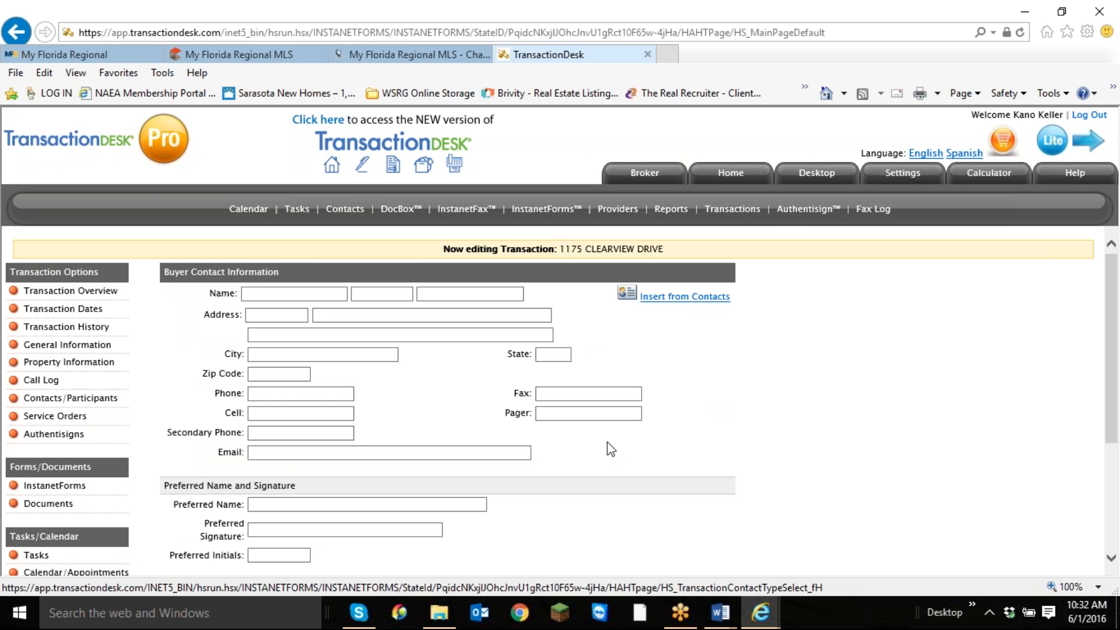
Enter the first buyer's first and last name in the buyer contact information.
left_click(311, 296)
key("Tab")
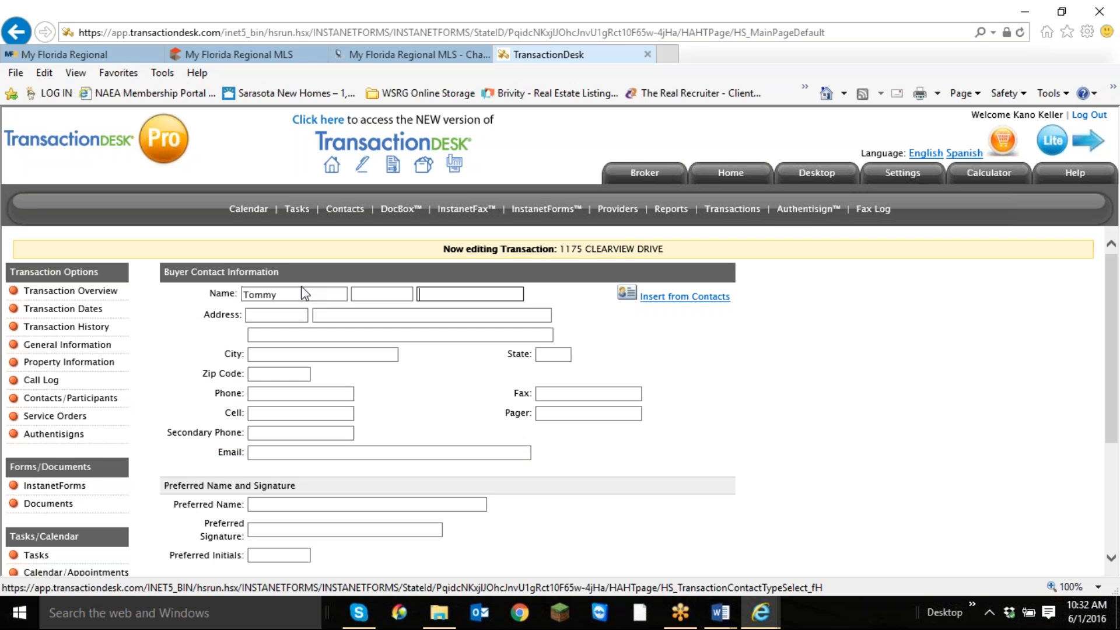
key("Tab")
key("Tab")
key("Tab")
key("Tab")
key("Tab")
key("Tab")
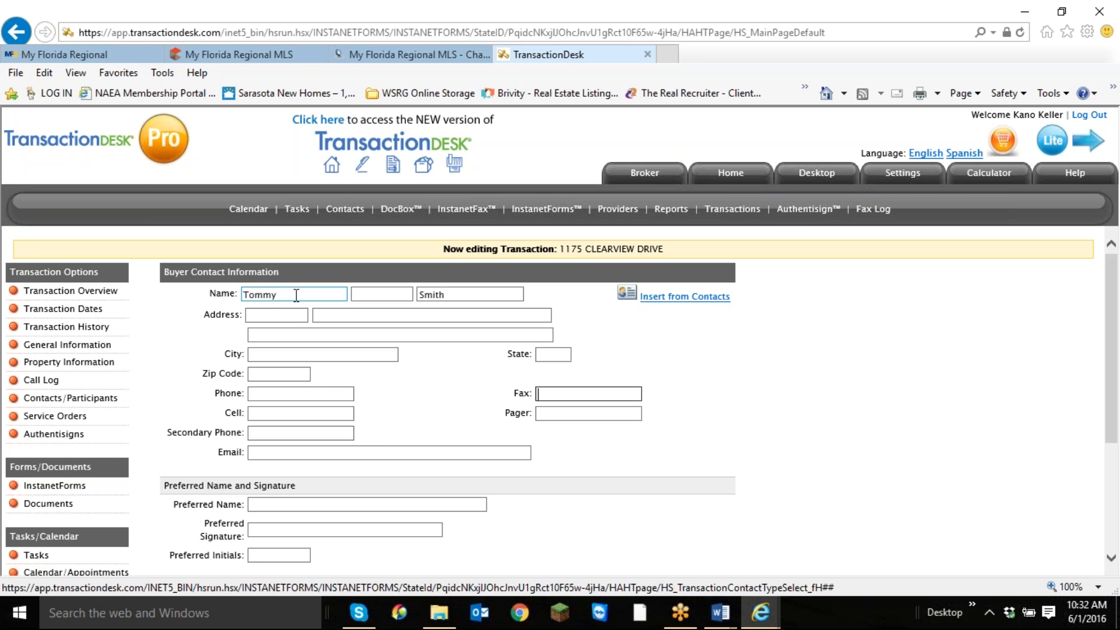
Fill in the first buyer's e-mail address and save the contact information.
left_click(355, 452)
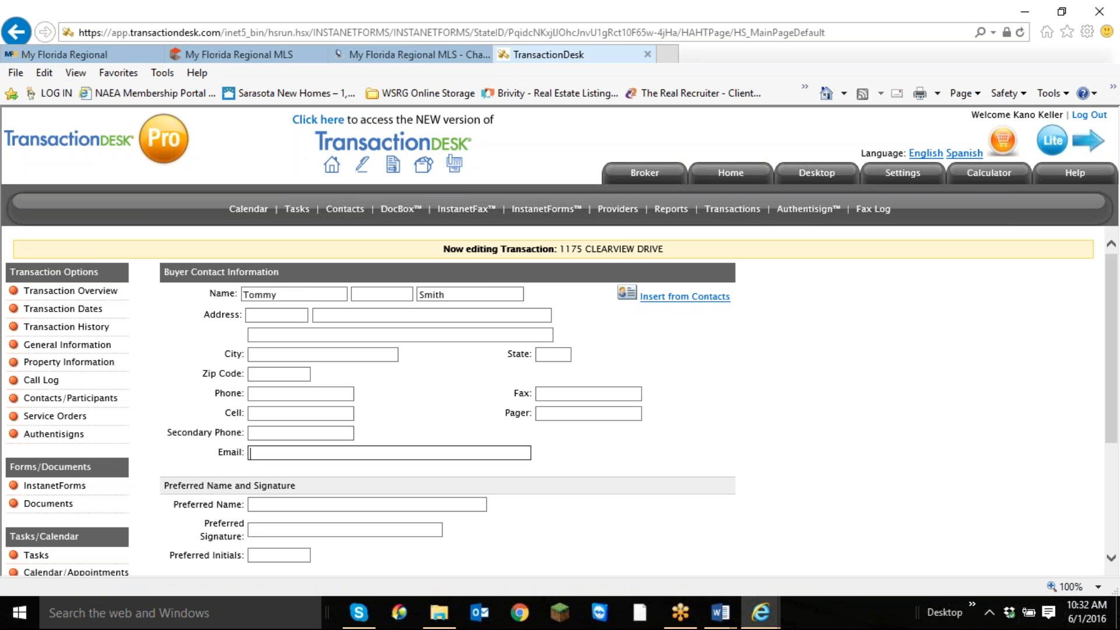
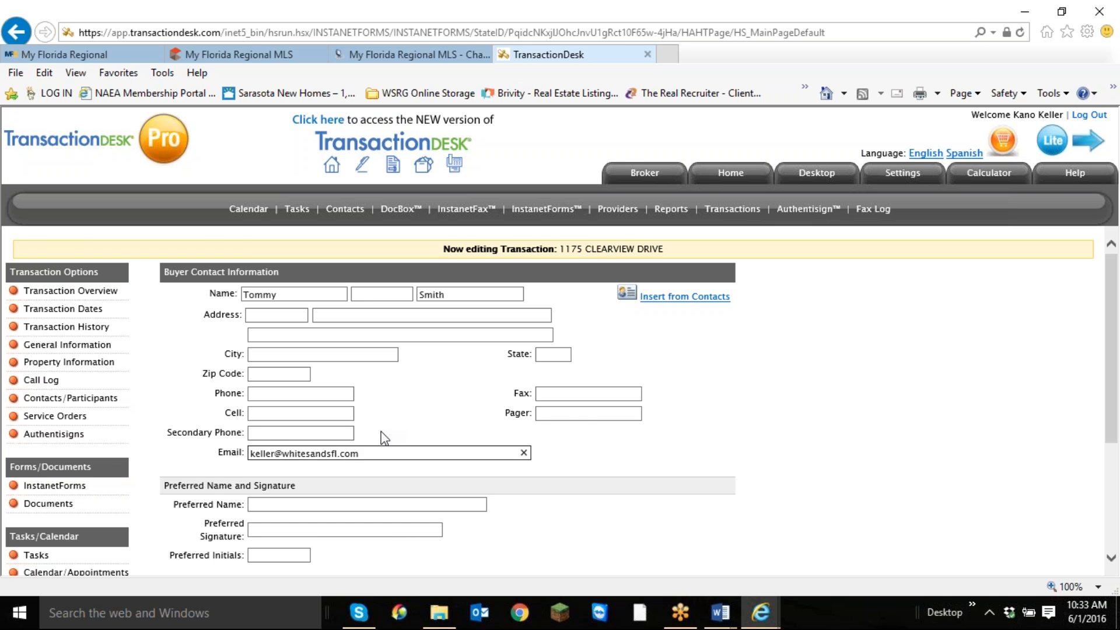
scroll(401, 419, "down", 3)
left_click(610, 460)
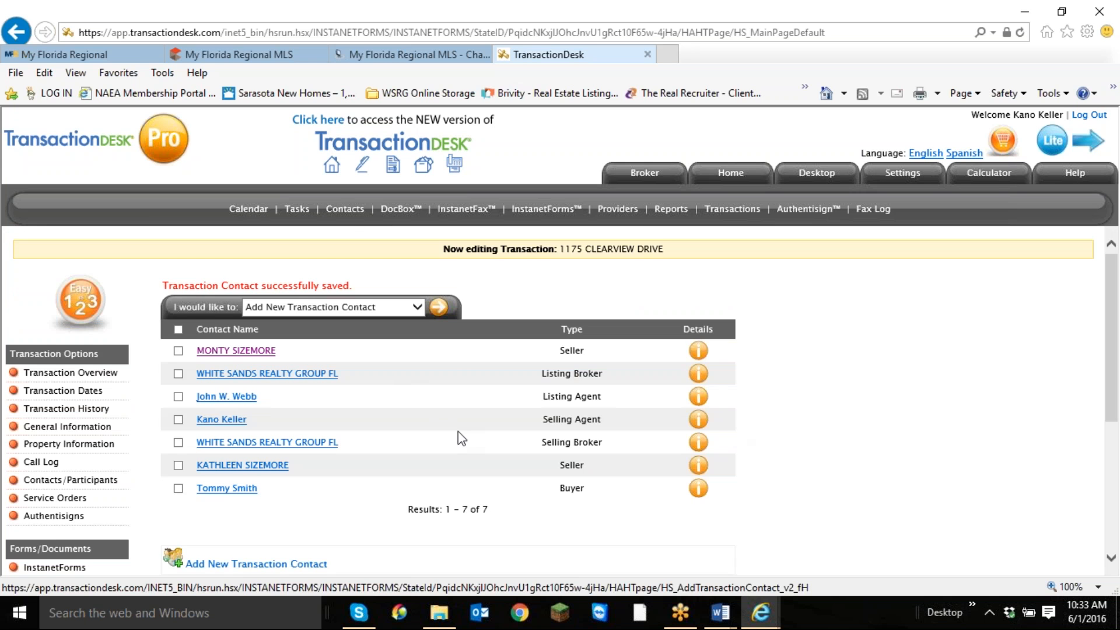
Start another transaction contact of type Buyer for the second buyer.
left_click(442, 310)
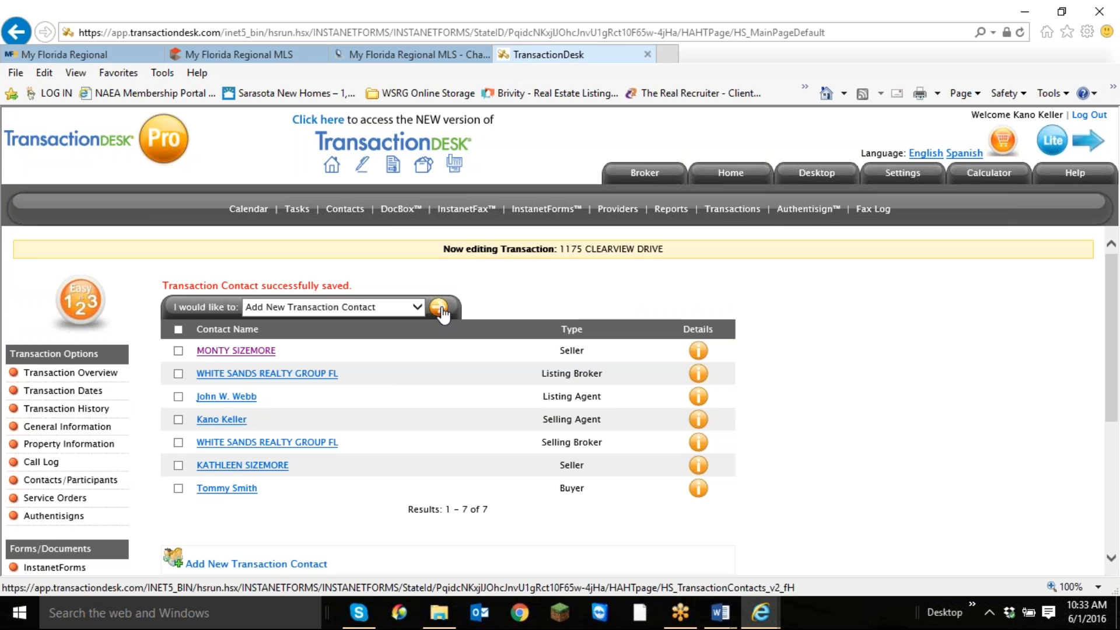
left_click(424, 293)
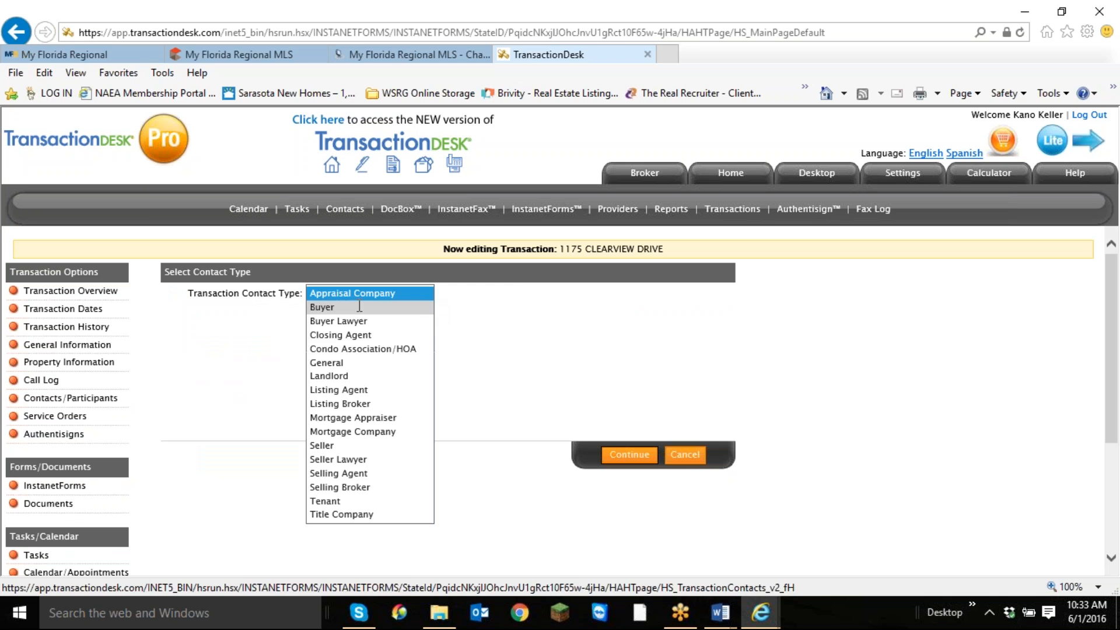
left_click(408, 307)
left_click(633, 456)
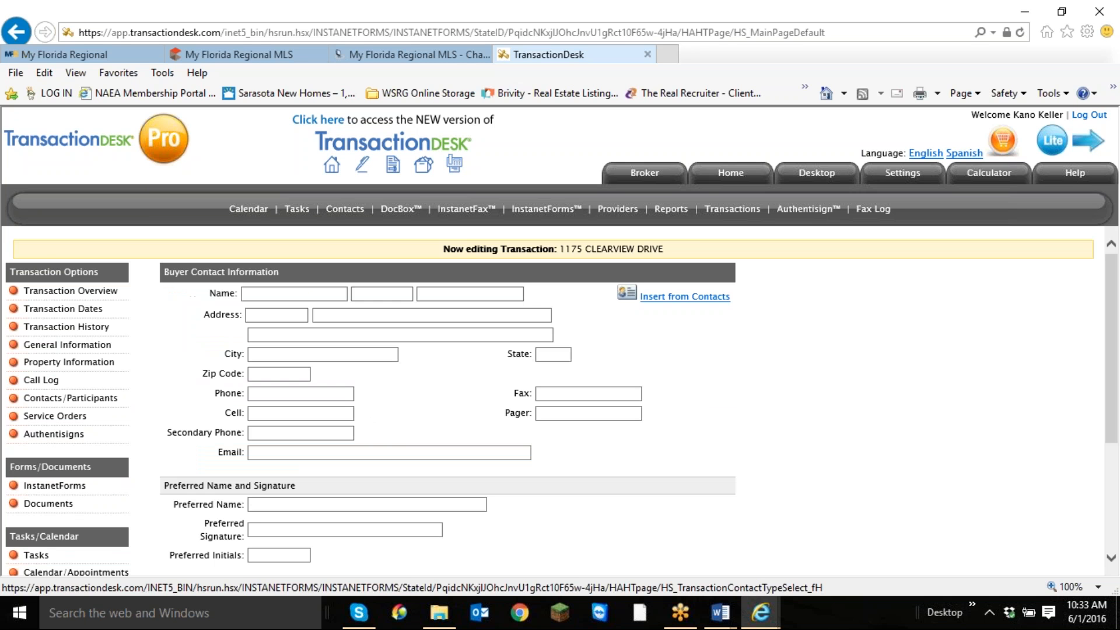
Enter the second buyer's first and last name and save the contact information.
left_click(286, 295)
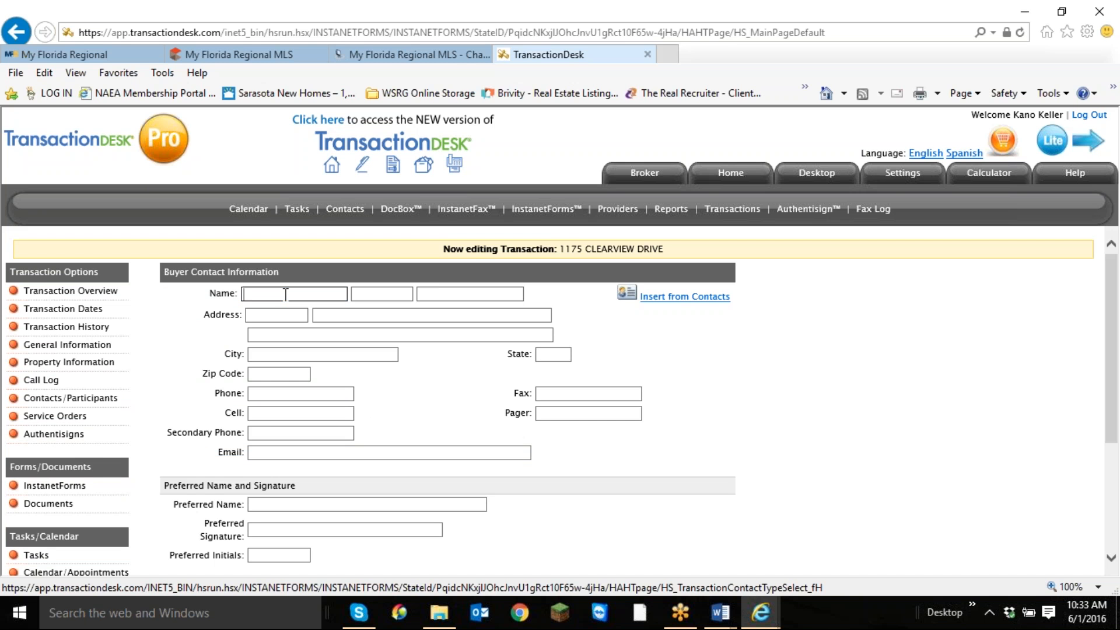
key("Tab")
key("Tab")
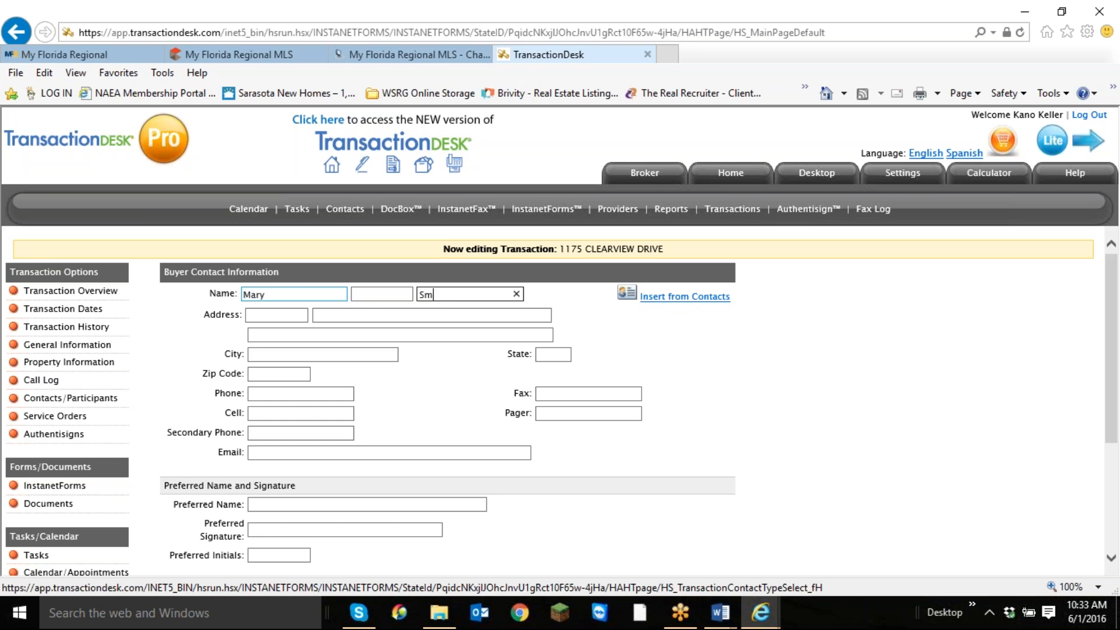
scroll(309, 458, "down", 3)
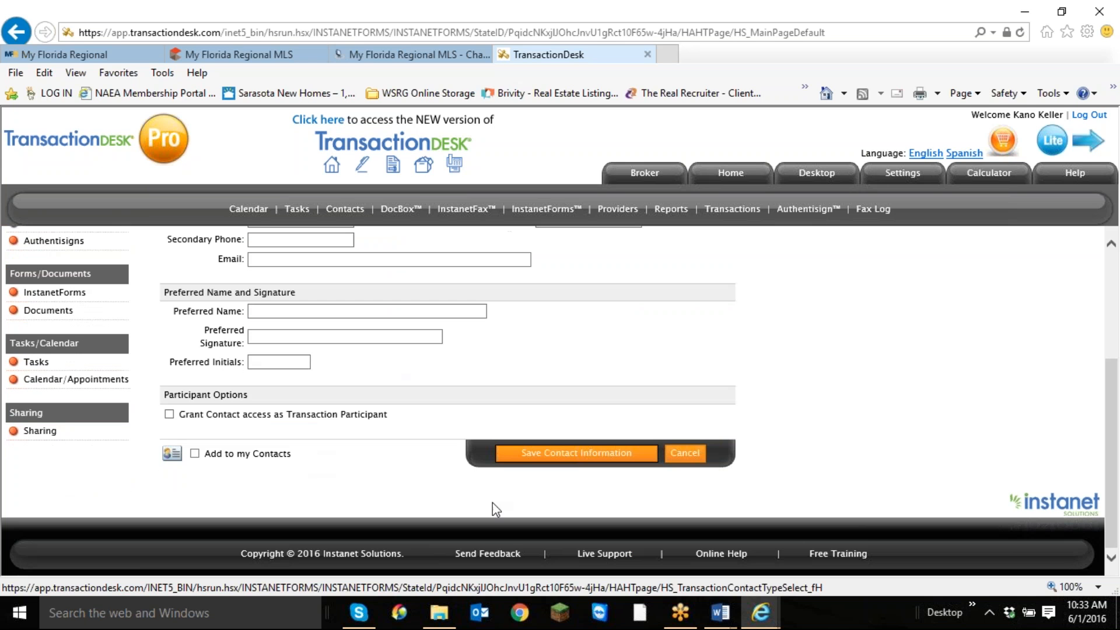
left_click(648, 454)
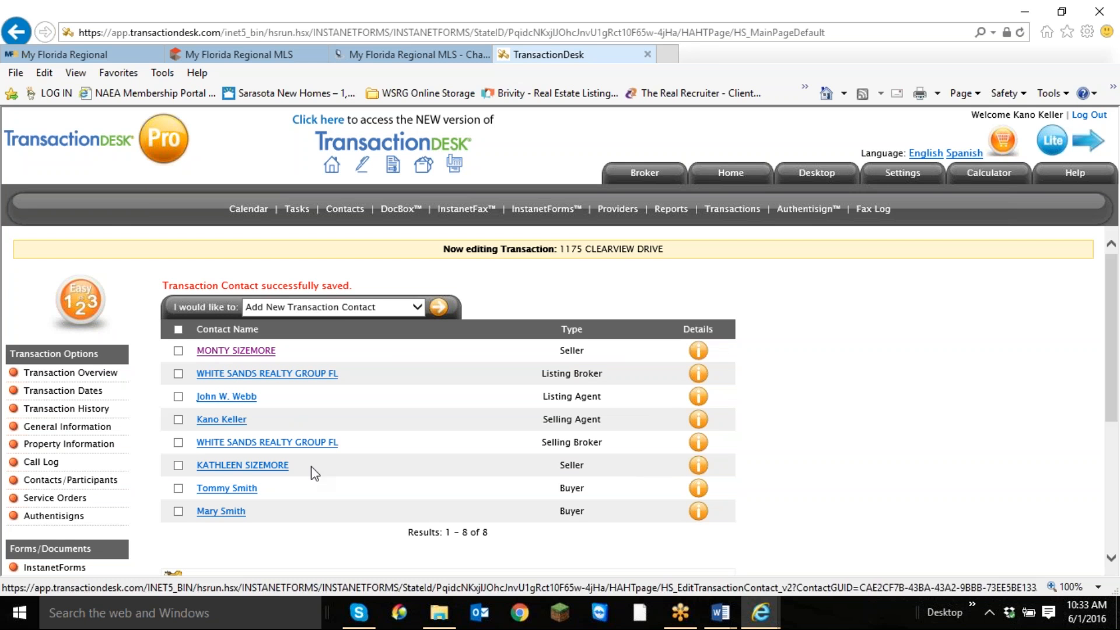
Return to the transaction overview and open the transaction's documents for editing.
scroll(450, 412, "down", 4)
scroll(460, 412, "up", 4)
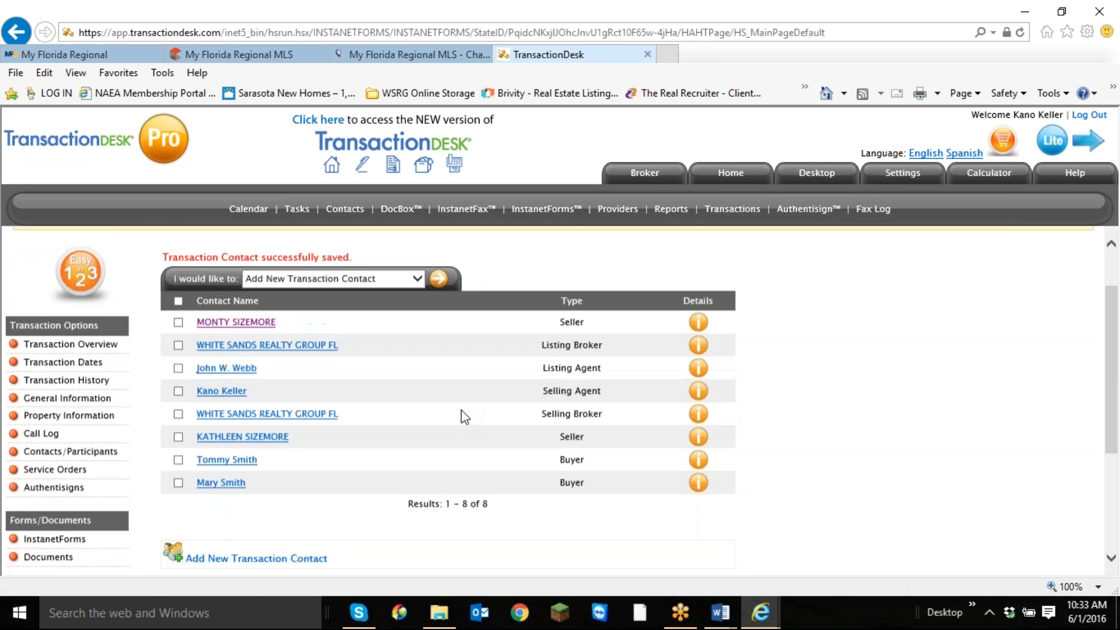
scroll(464, 416, "up", 1)
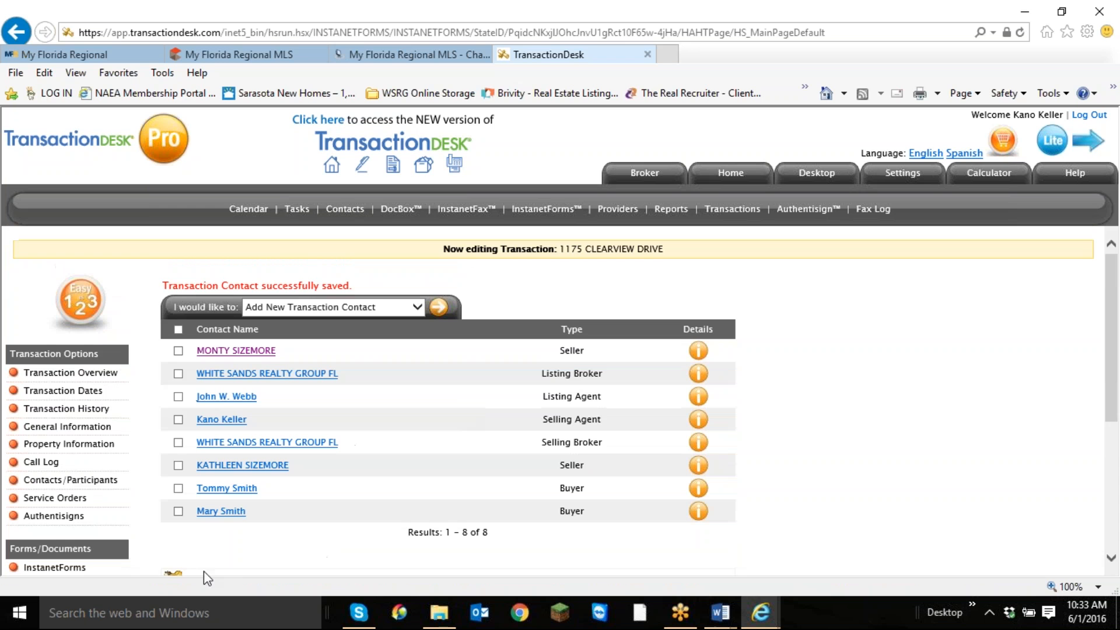
left_click(82, 374)
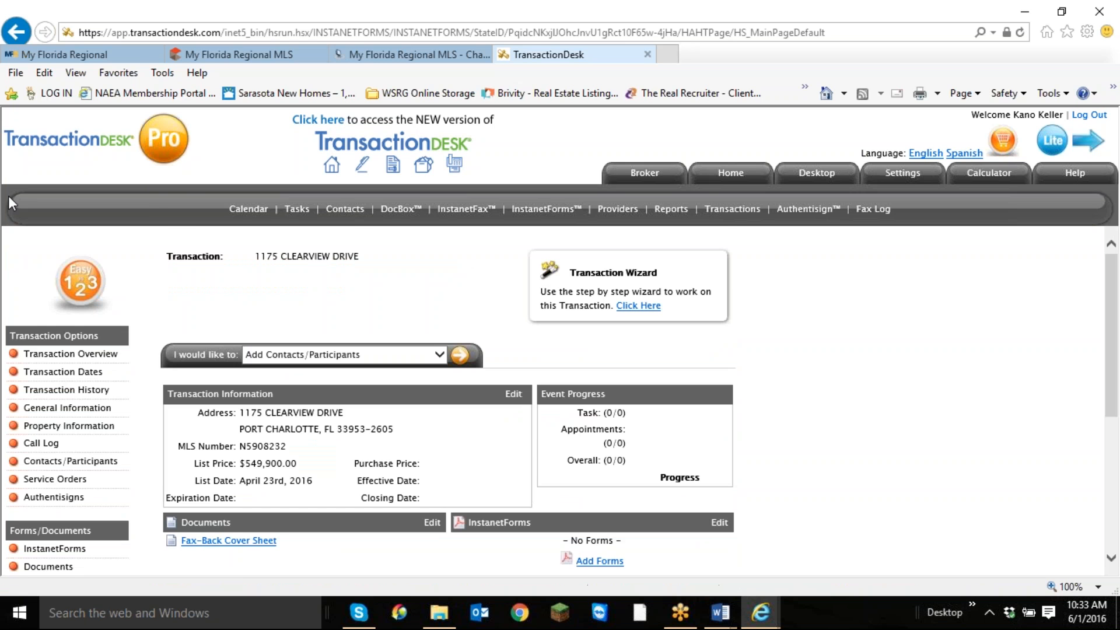
scroll(216, 495, "down", 3)
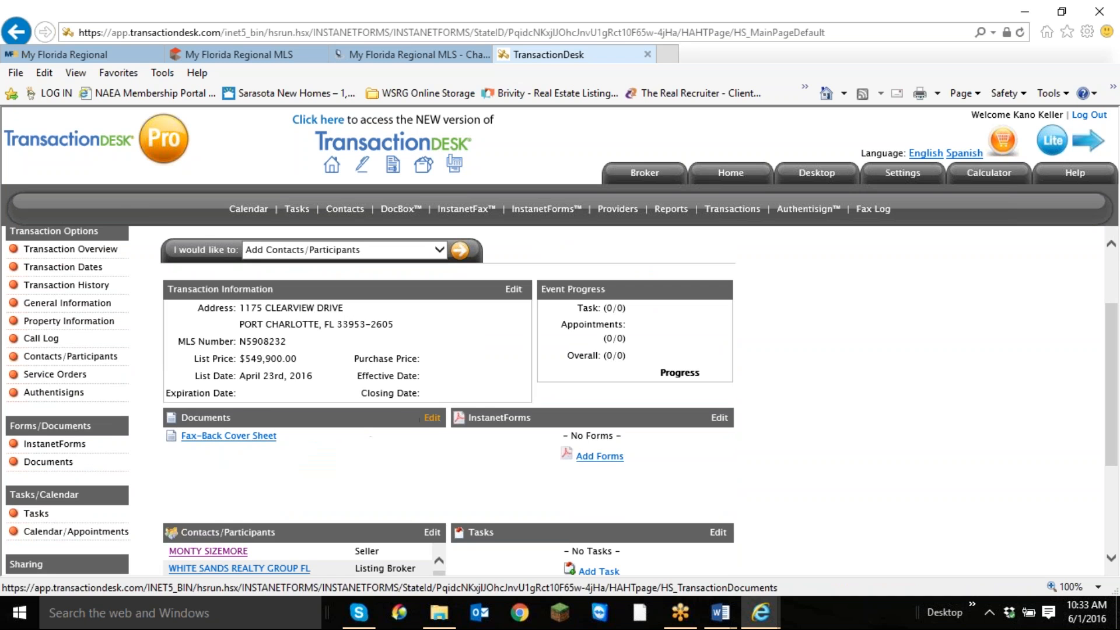
left_click(432, 417)
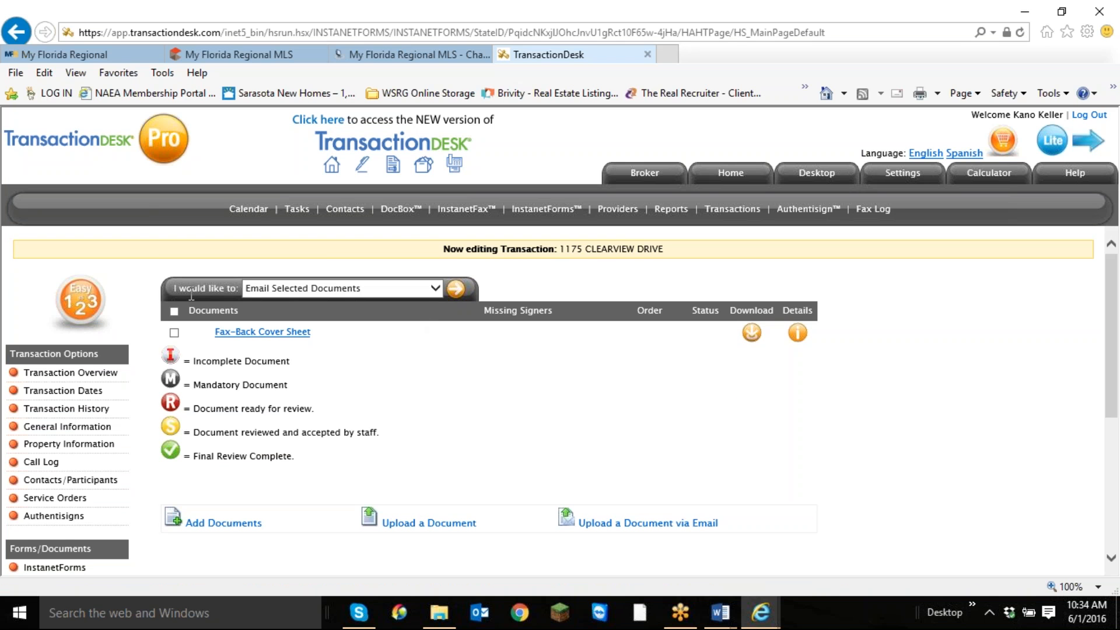
Choose to upload a document to the transaction and open its upload form.
left_click(432, 287)
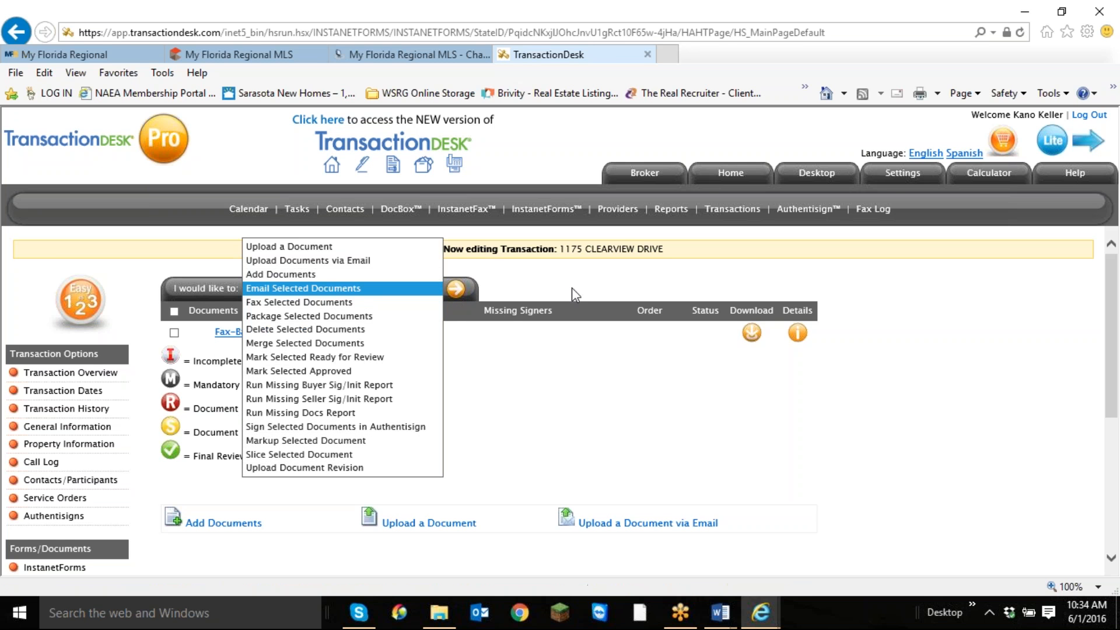
left_click(292, 247)
left_click(456, 288)
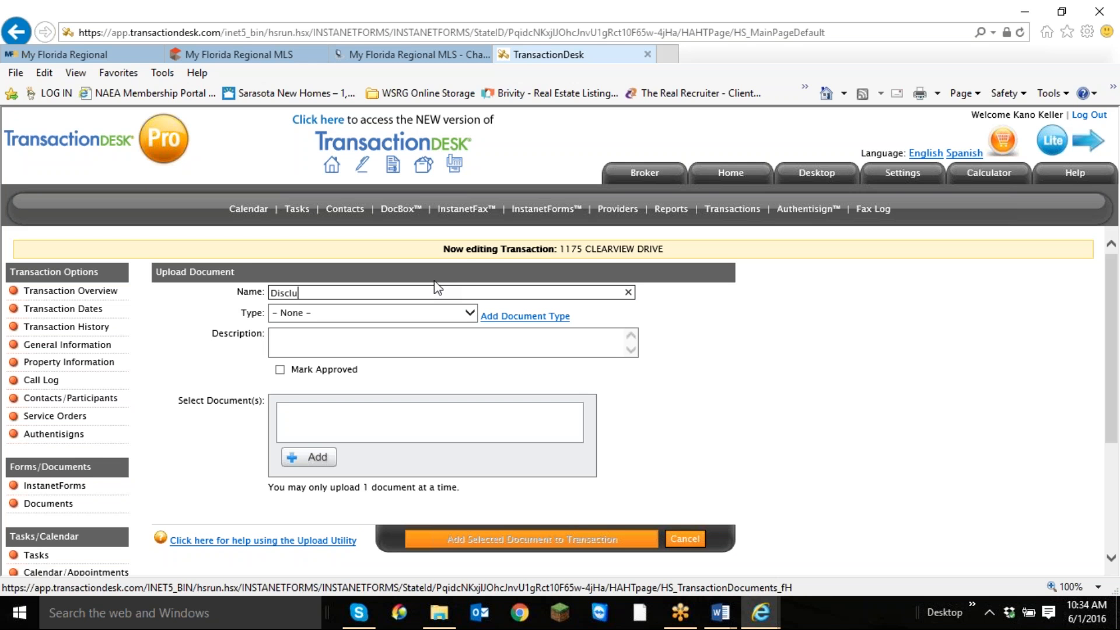
Name the document to upload Disclosure and set its document type to Disclosure.
type("Disclosure")
left_click(474, 316)
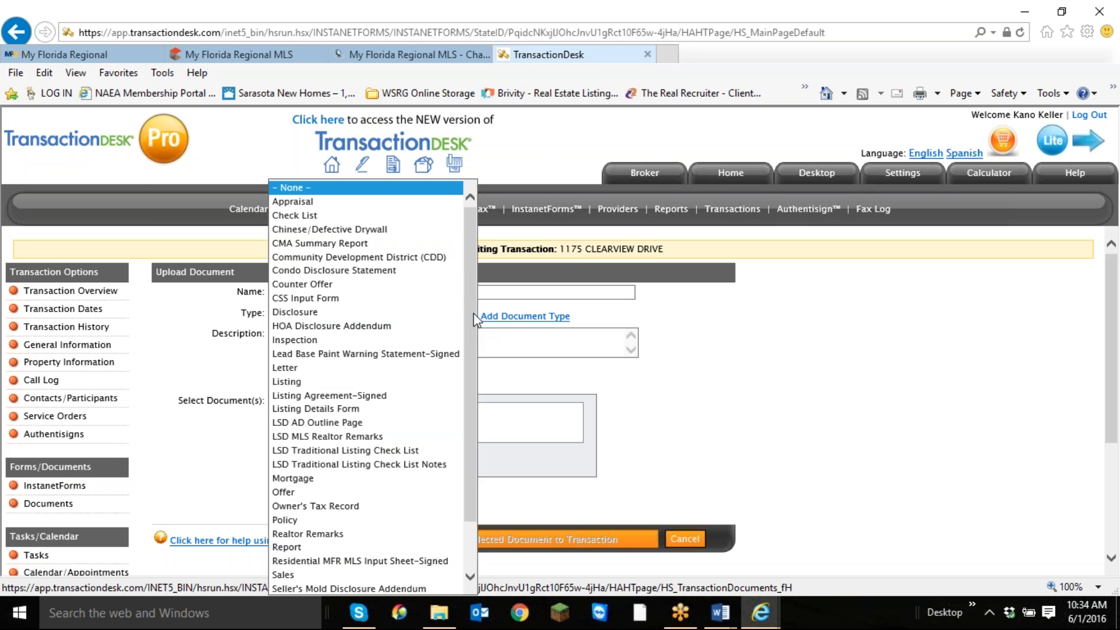
left_click(315, 312)
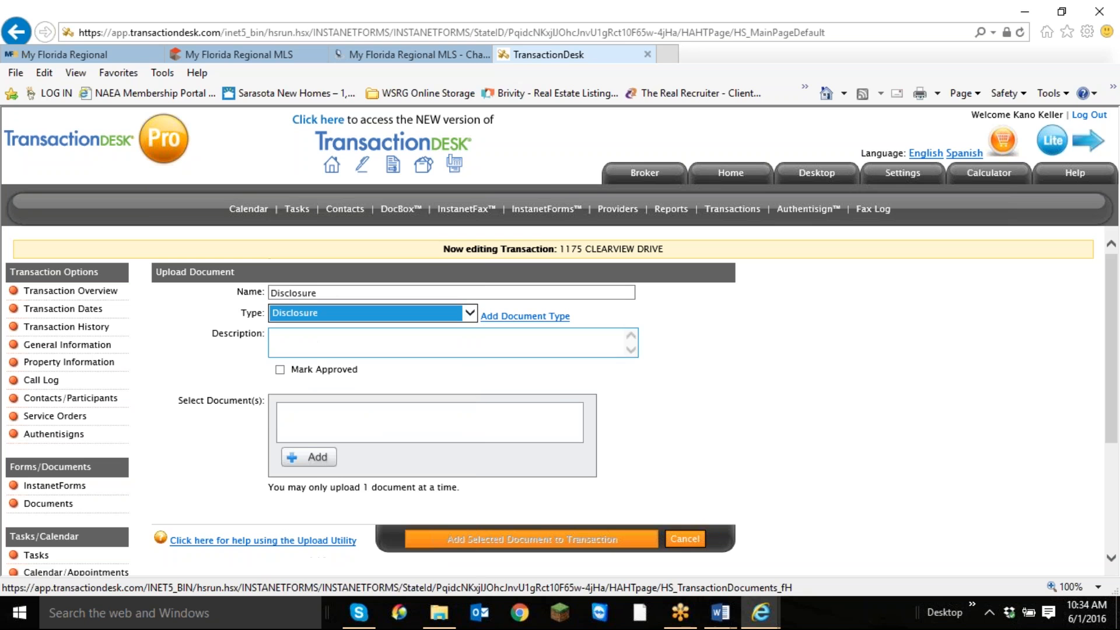
Attach the 04 Defective Drywall Addendum PDF from the Clearview folder under RE, 2016 Buyers to the upload.
left_click(306, 460)
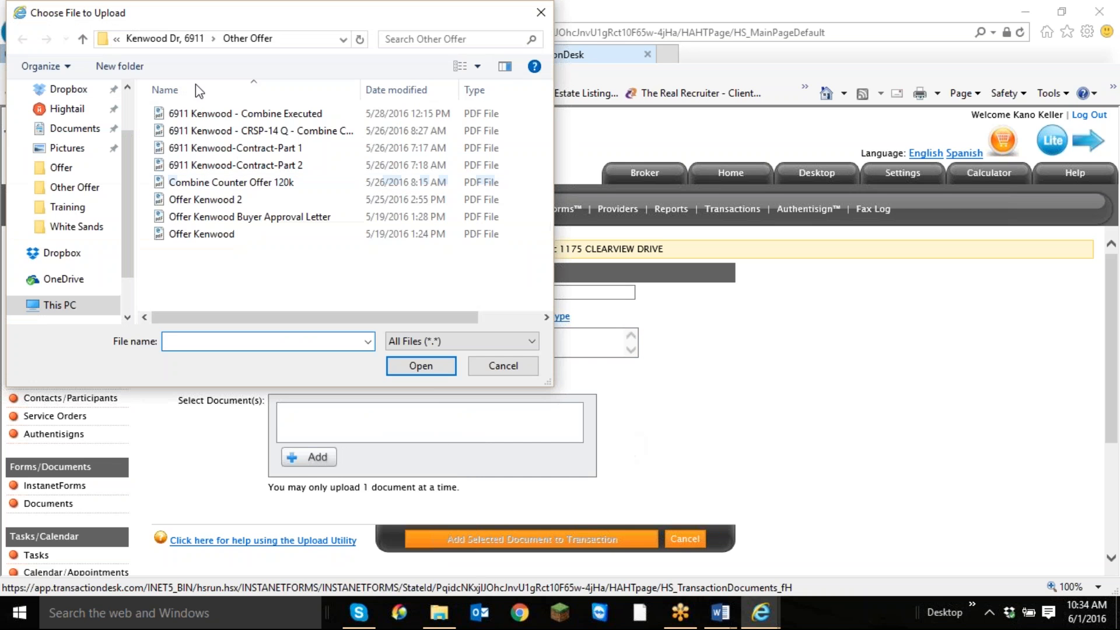
left_click(136, 39)
left_click(153, 38)
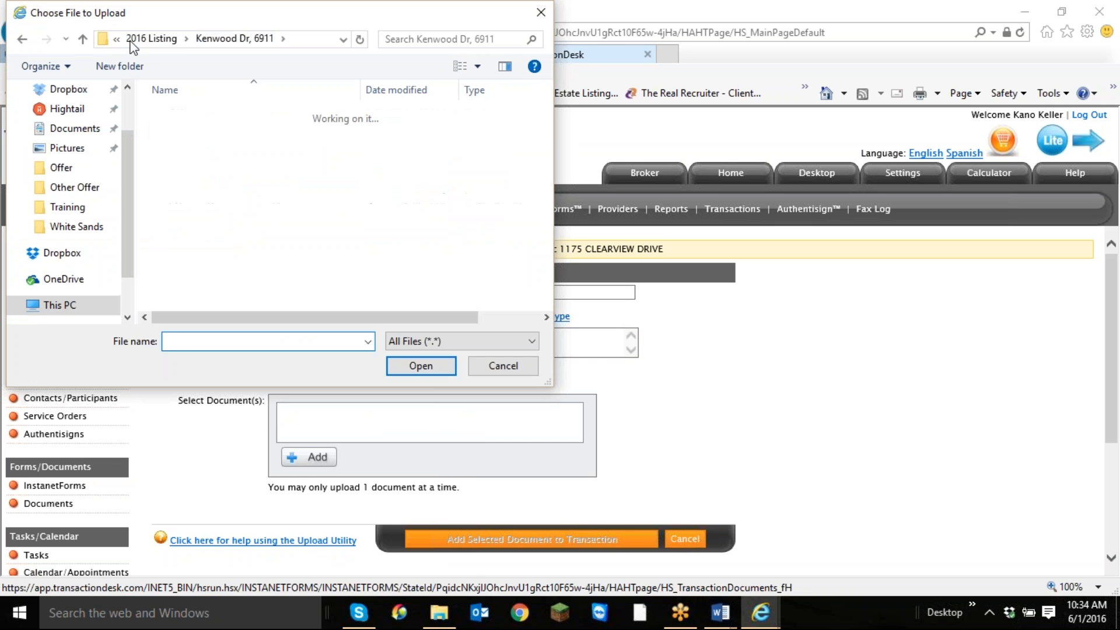
left_click(201, 38)
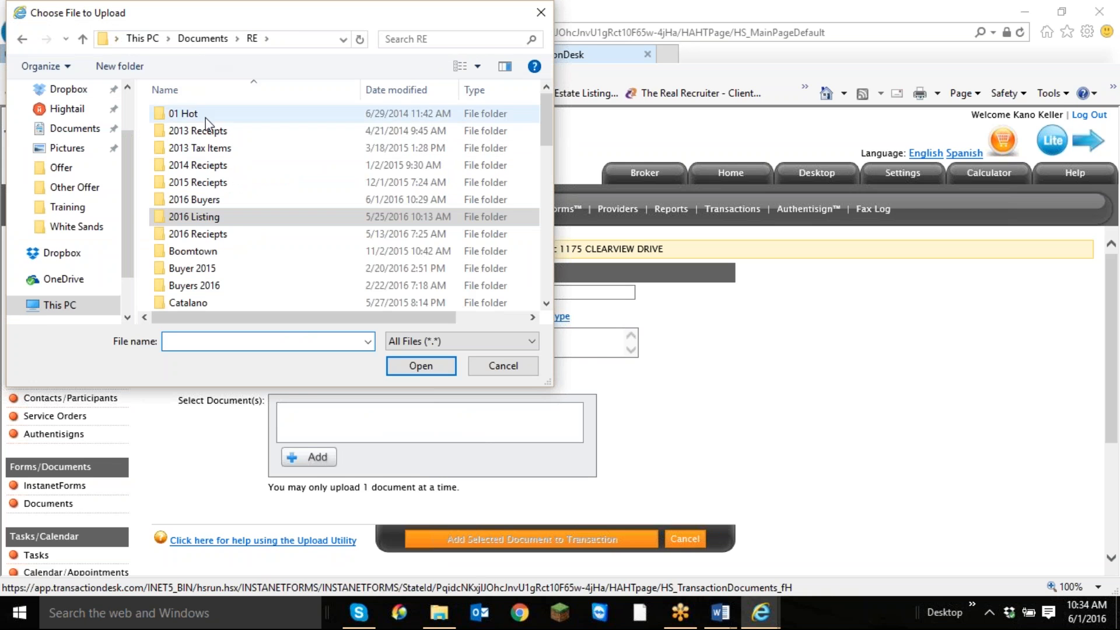
double_click(207, 201)
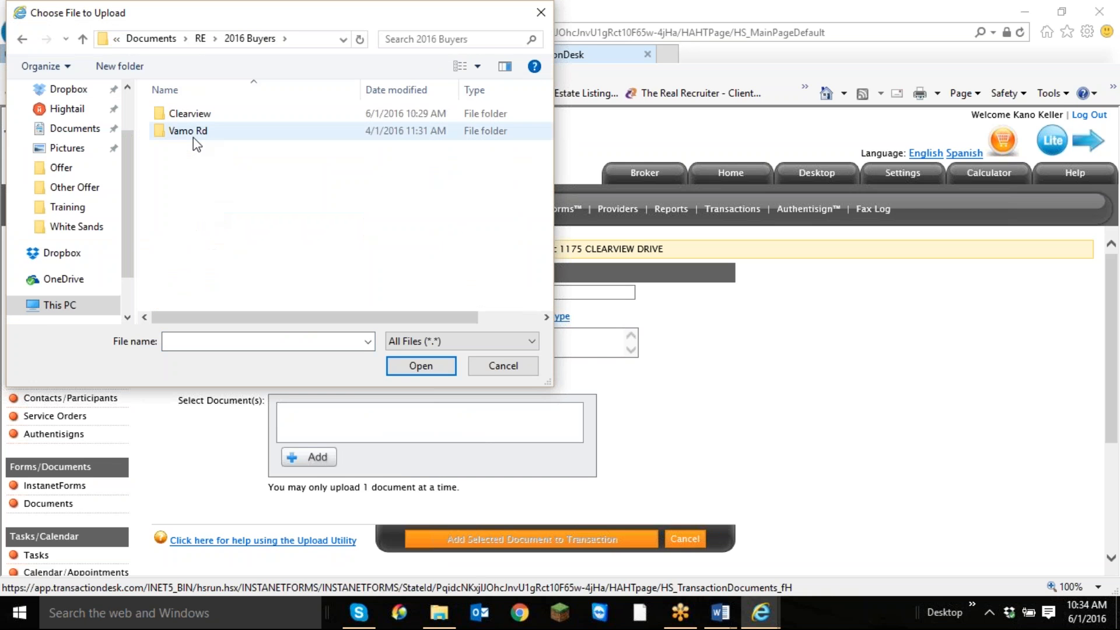
double_click(191, 113)
left_click(300, 113)
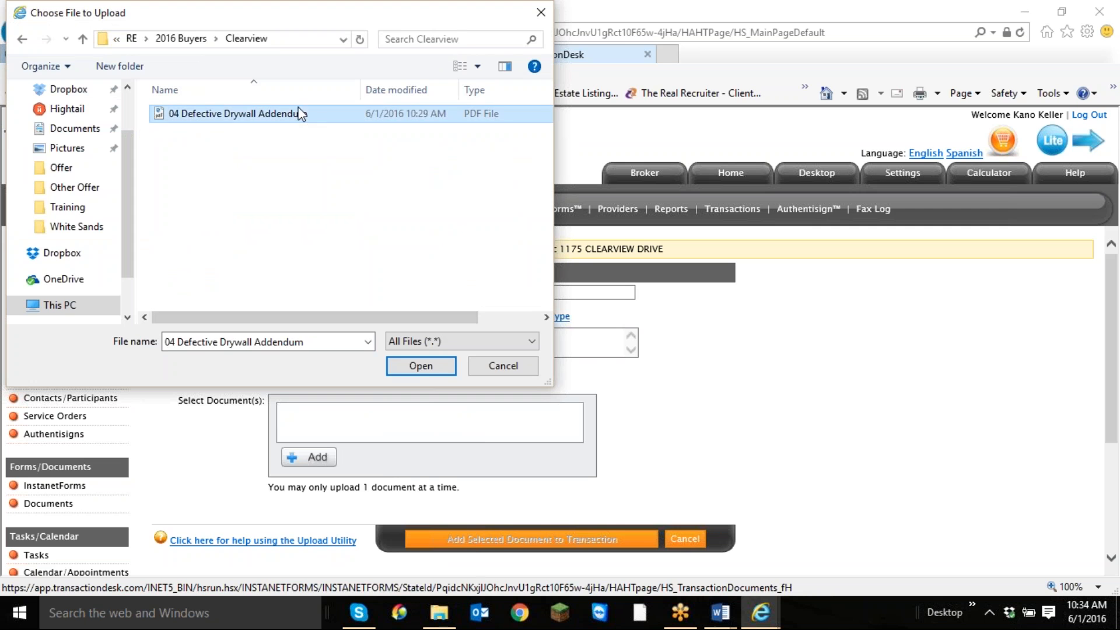
left_click(420, 366)
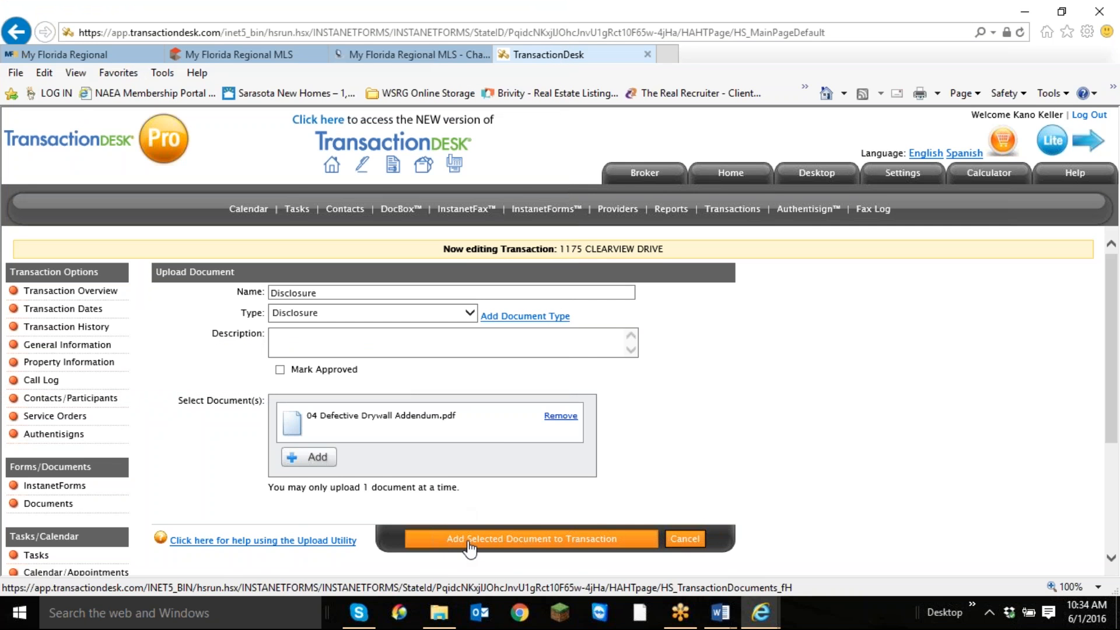
Upload the selected document to the transaction and return to the transaction overview.
left_click(505, 541)
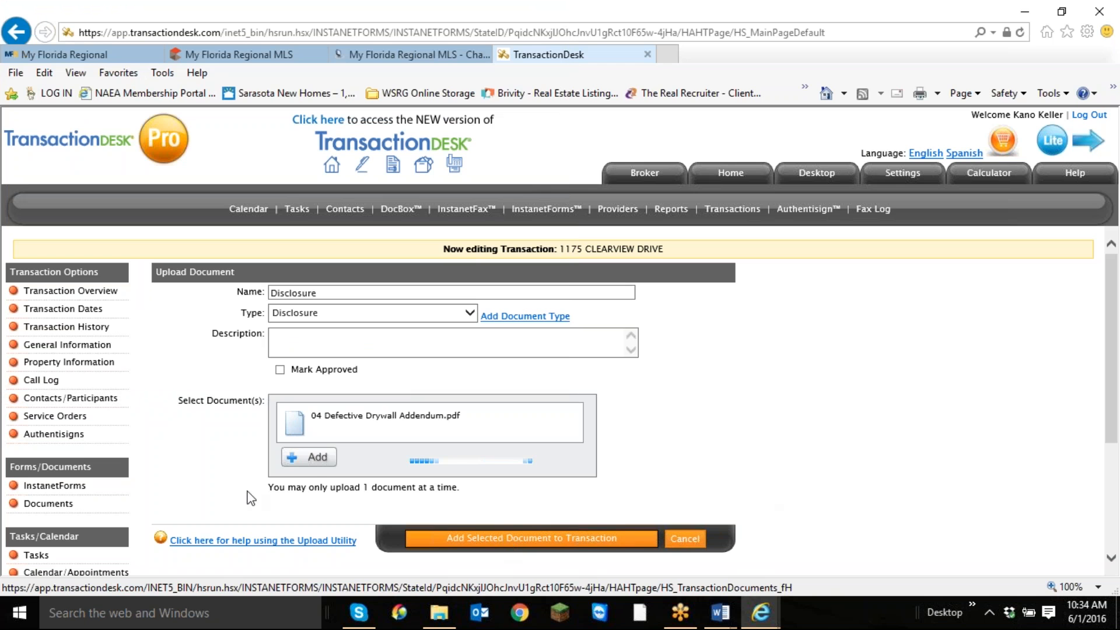
left_click_drag(252, 495, 375, 505)
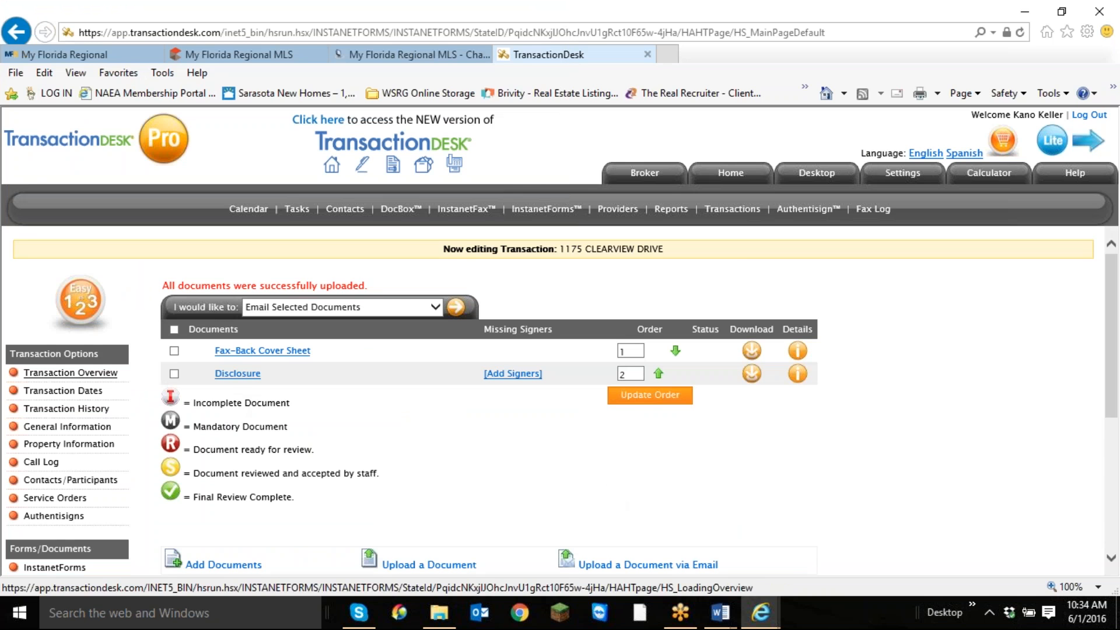
left_click(64, 373)
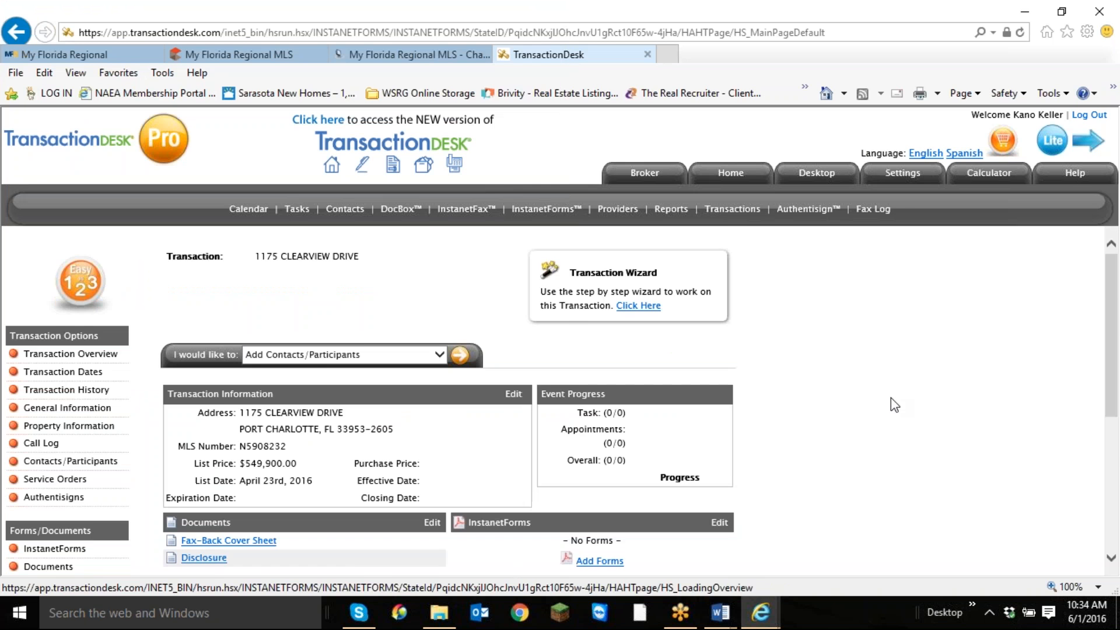
Start adding forms to the transaction's InstanetForms and expand the Individual Forms group.
scroll(430, 547, "down", 3)
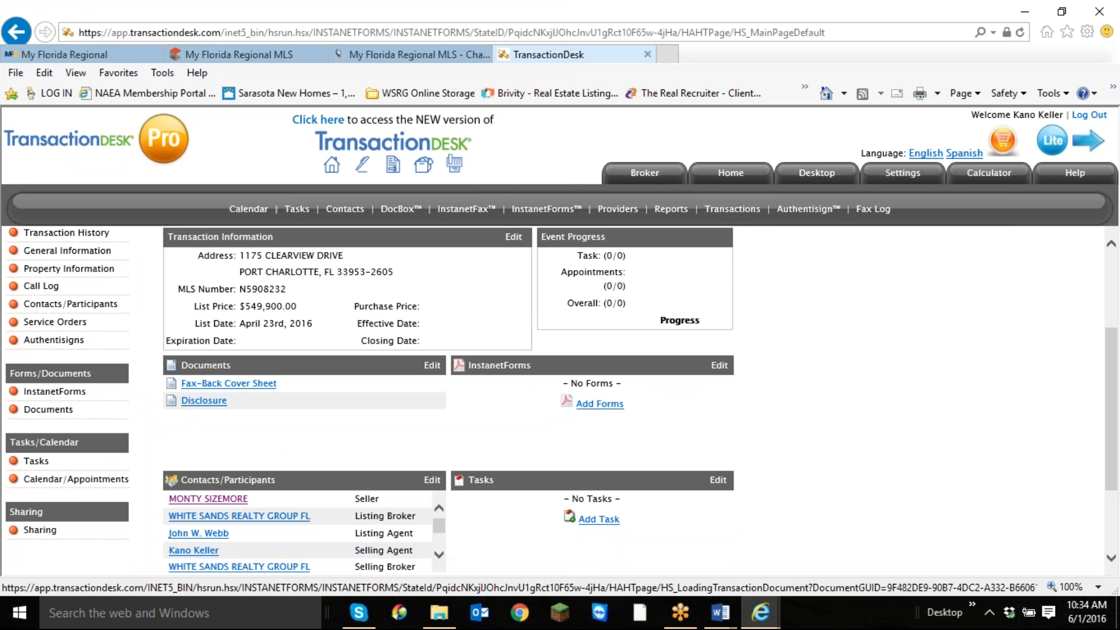
left_click(615, 413)
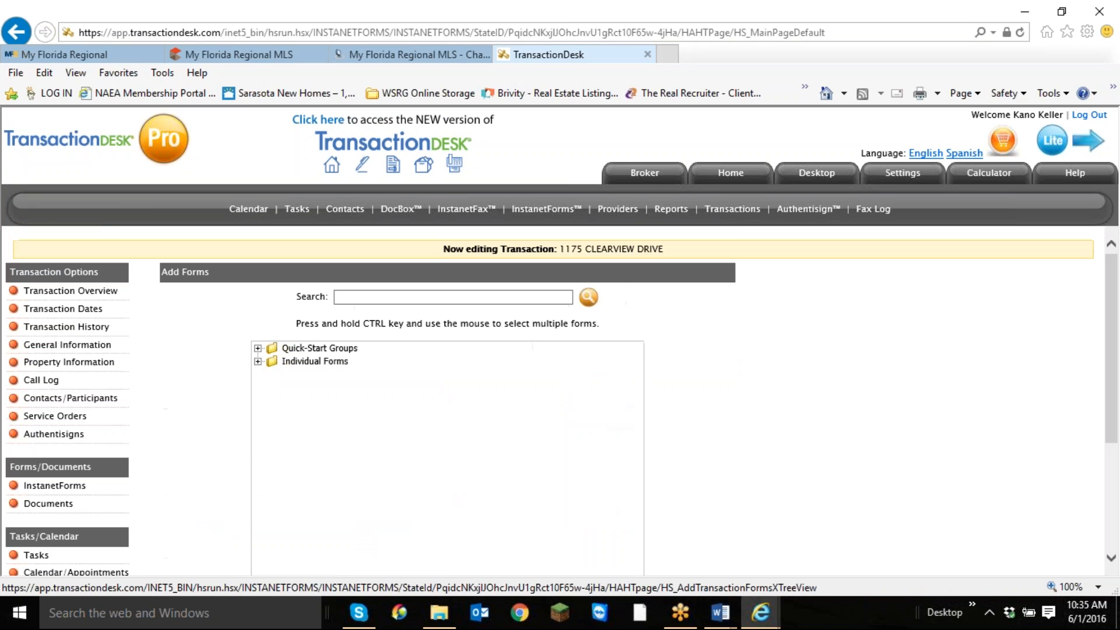
left_click(258, 362)
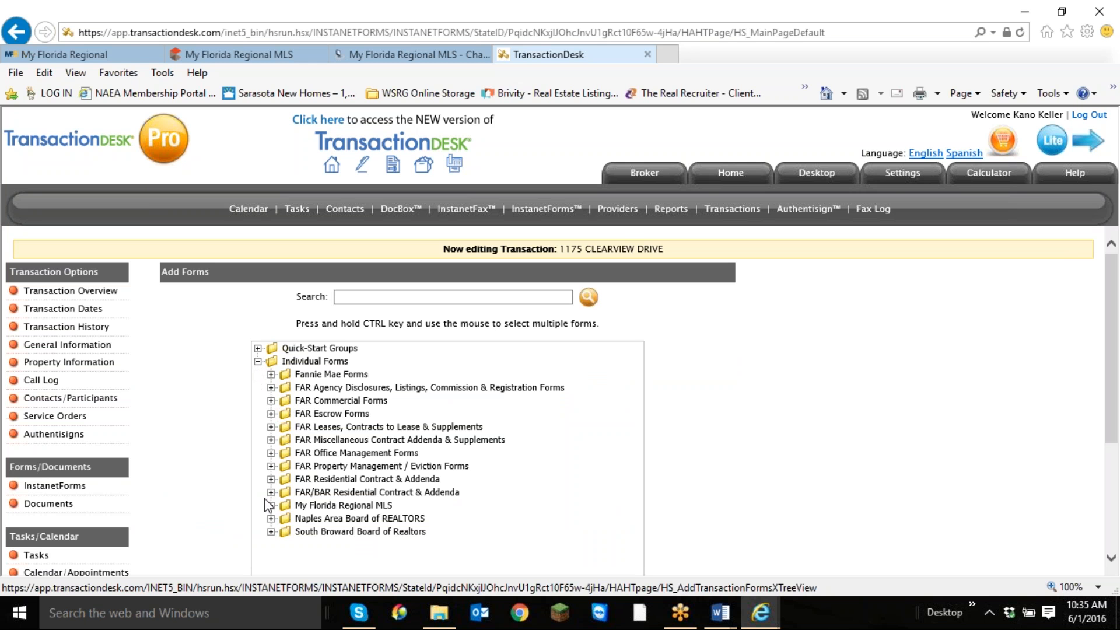
left_click(328, 493)
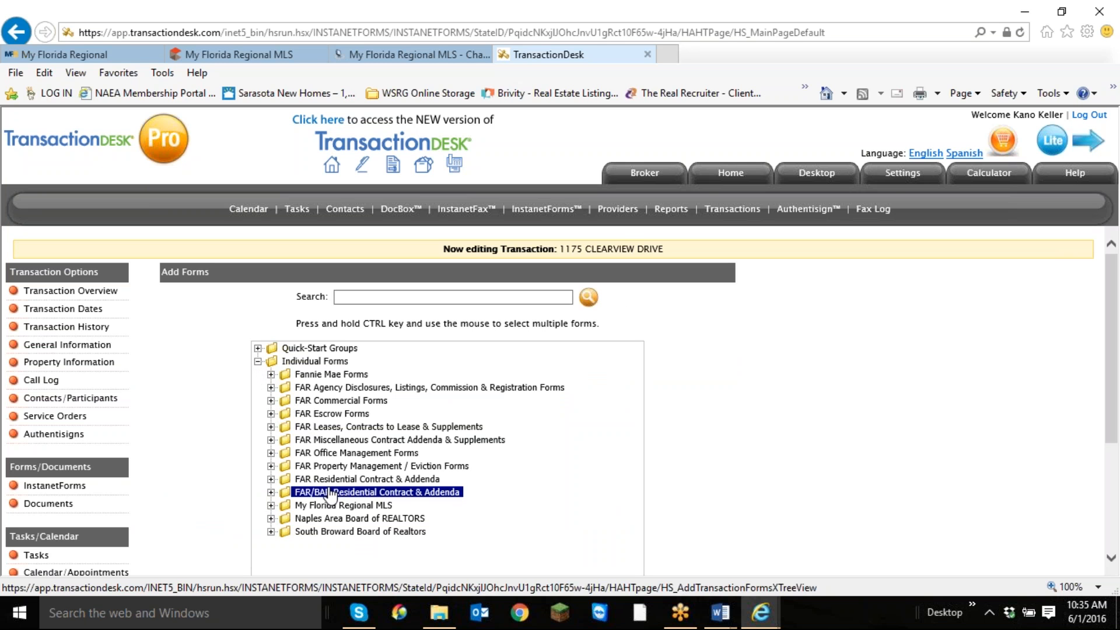
left_click(351, 480)
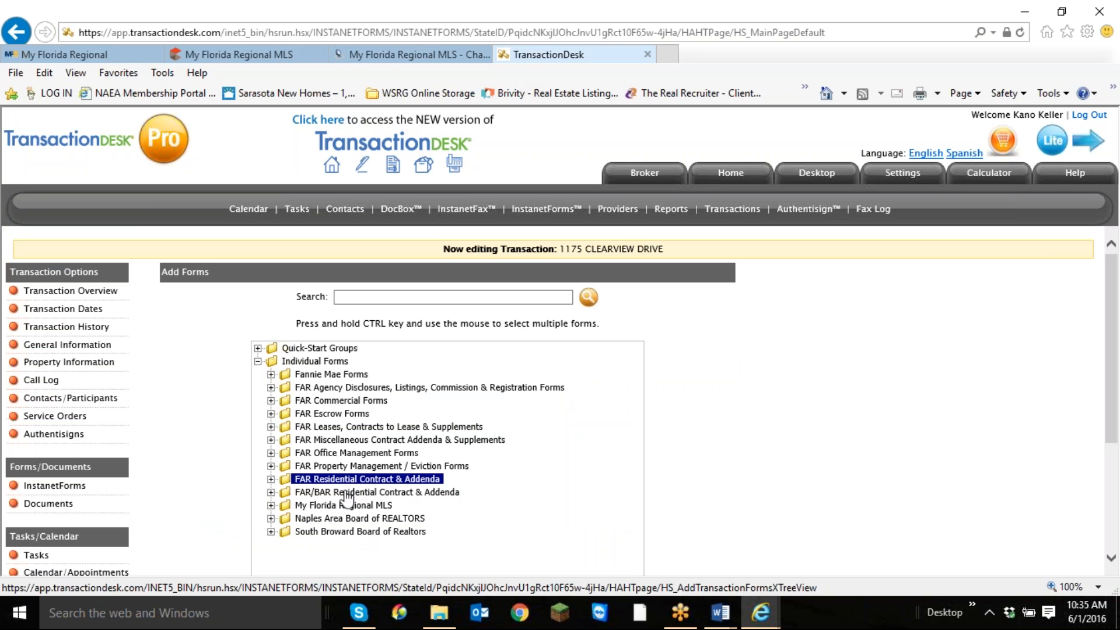
left_click(345, 493, "ctrl")
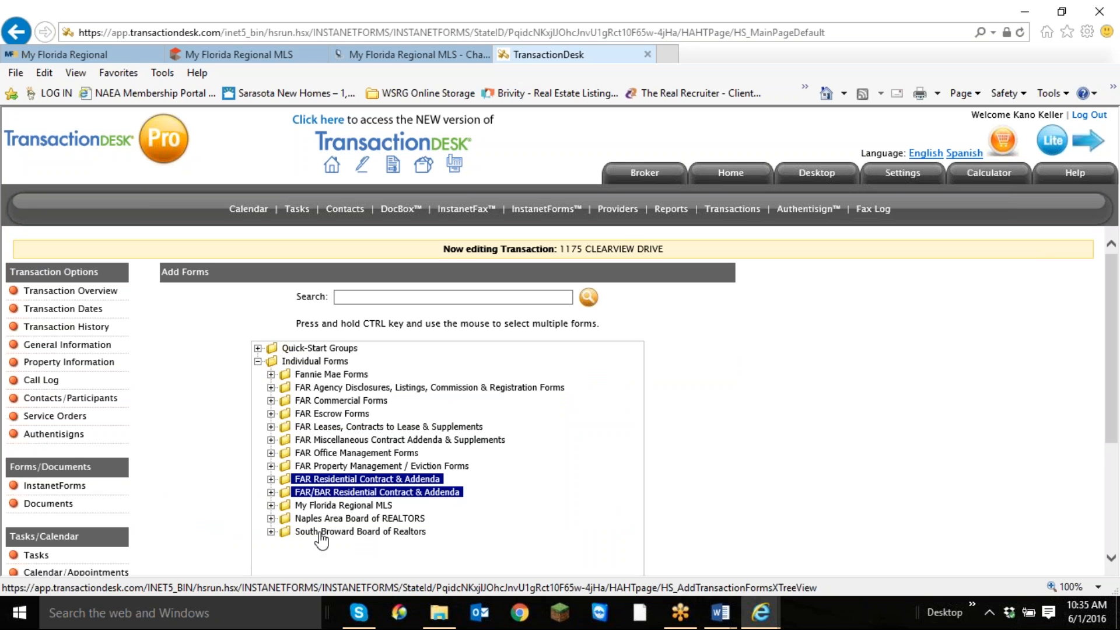
left_click(338, 495)
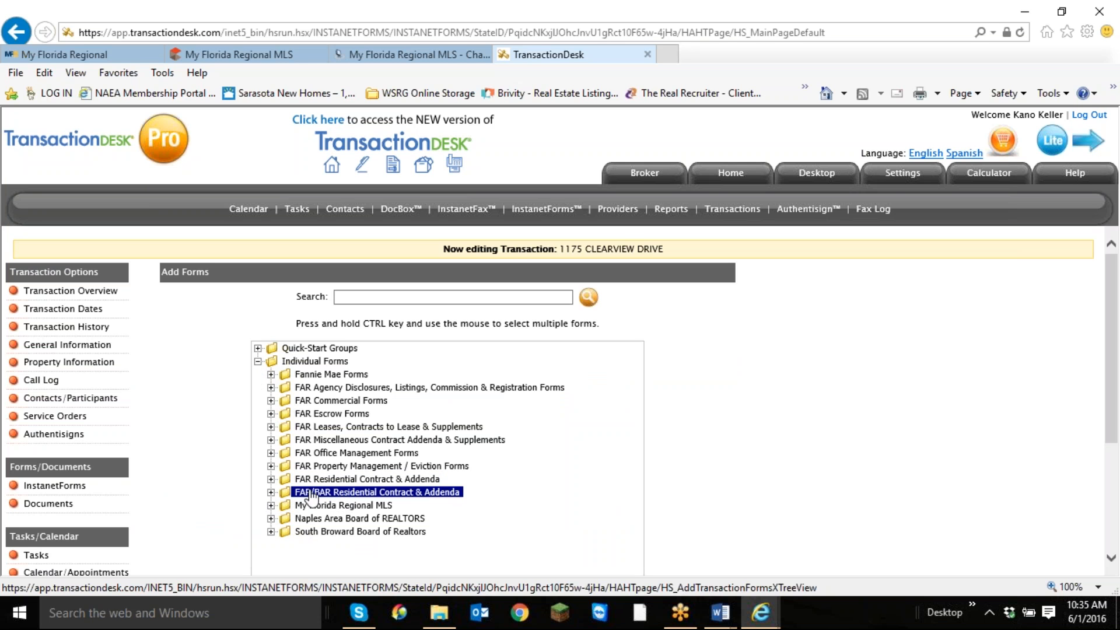
left_click(354, 388)
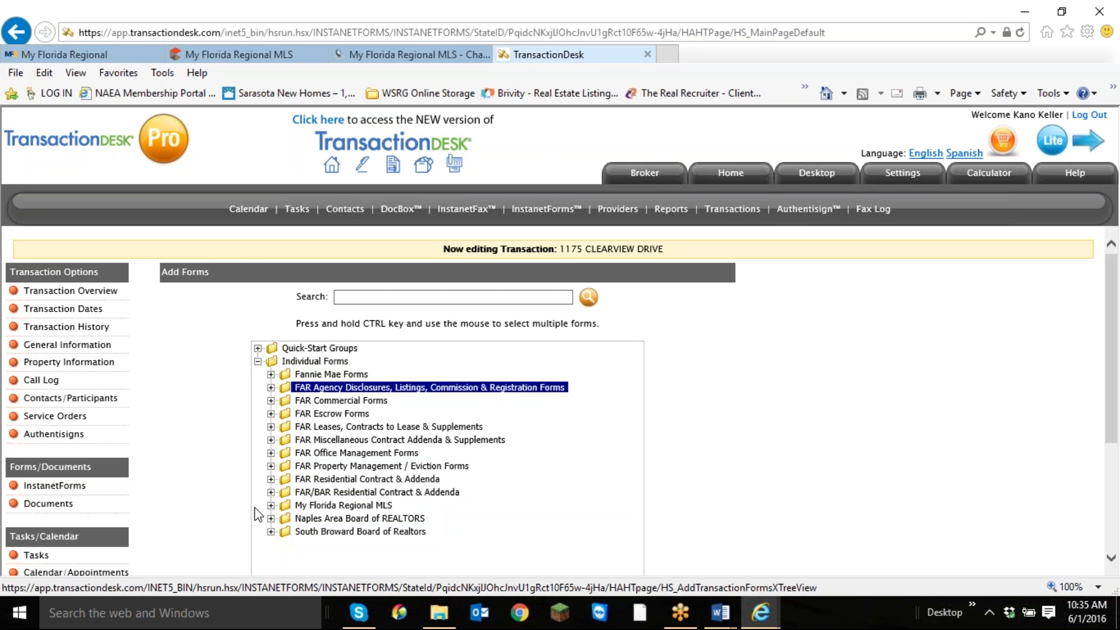
left_click(358, 493)
left_click(369, 388)
left_click(371, 493)
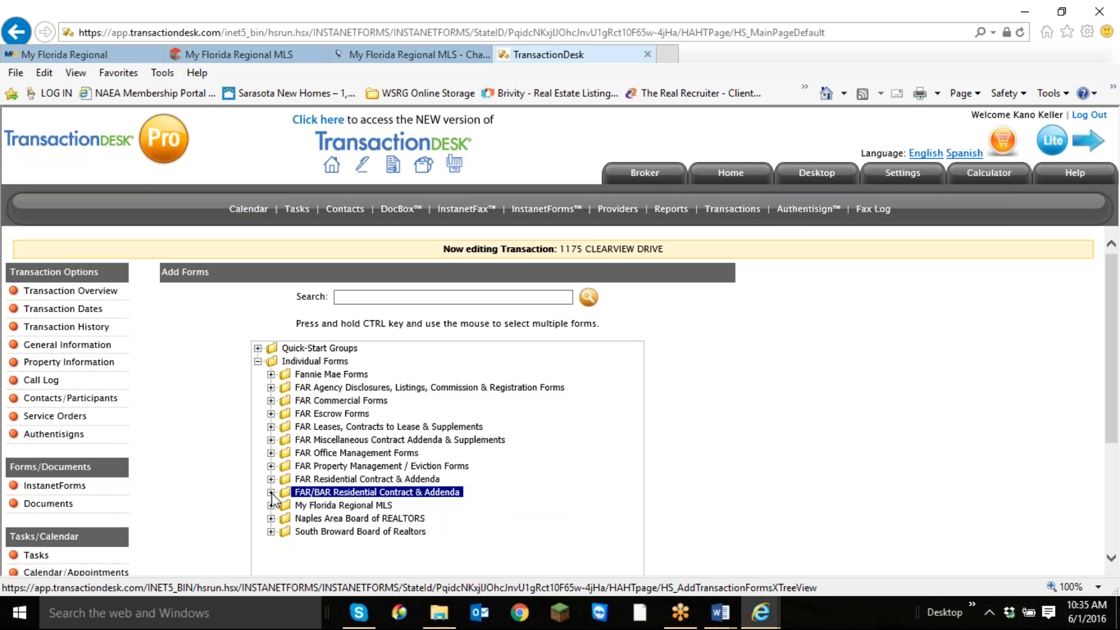
Expand the FAR/BAR Residential Contract & Addenda group and select the AS IS Residential Contract For Sale And Purchase form.
left_click(272, 493)
scroll(439, 415, "down", 2)
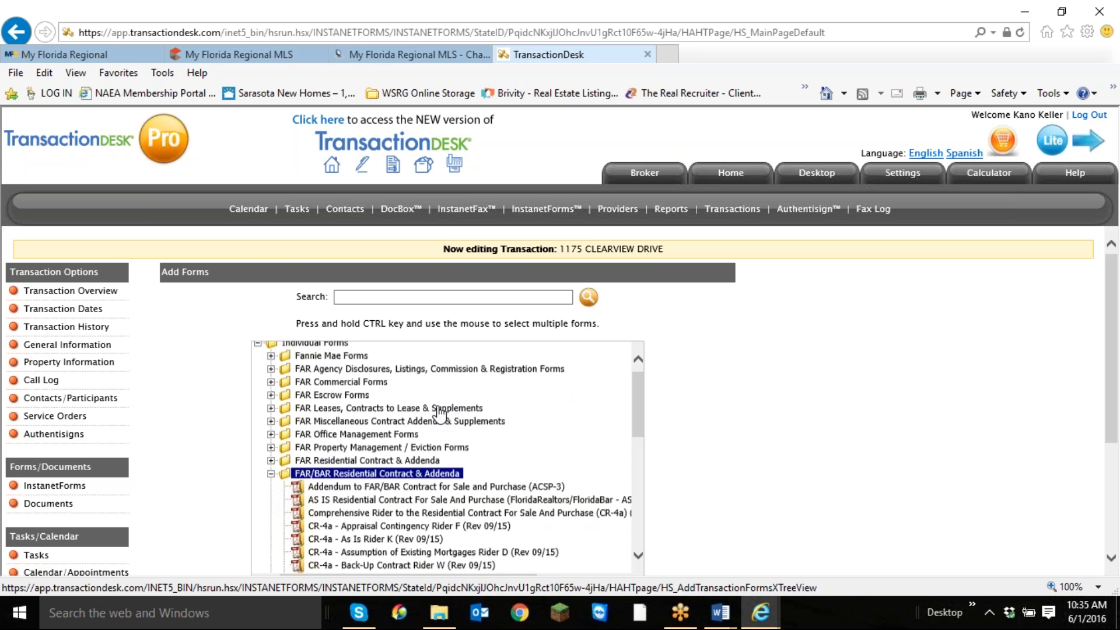
scroll(438, 415, "down", 1)
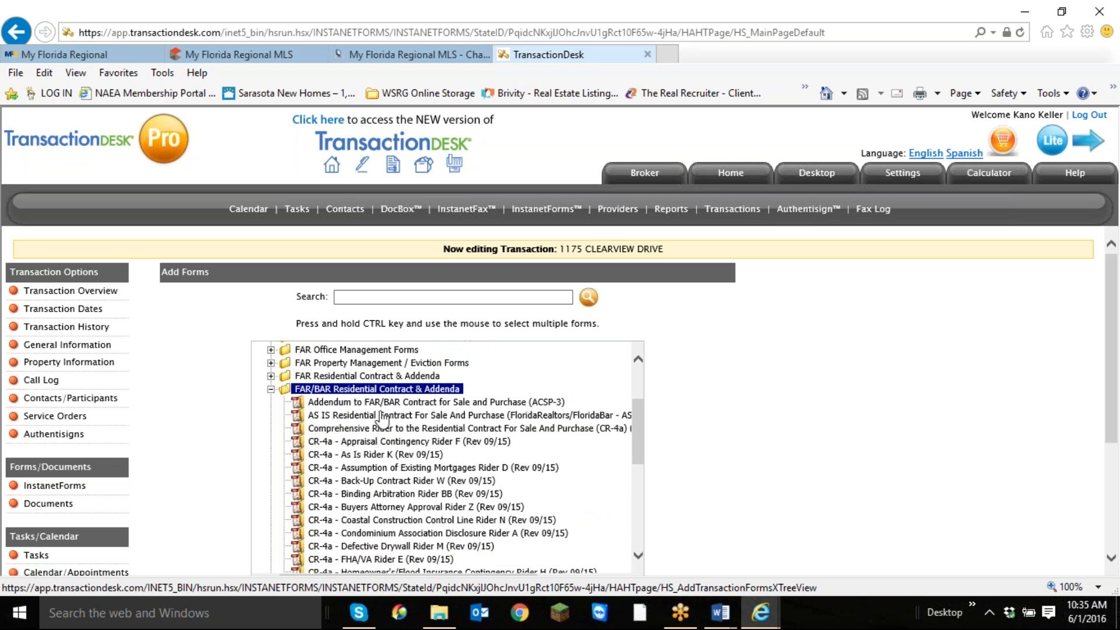
left_click(369, 416)
Select the Residential Contract For Sale And Purchase (FloridaRealtors/FloridaBar-4) instead of the AS IS contract.
scroll(420, 470, "down", 6)
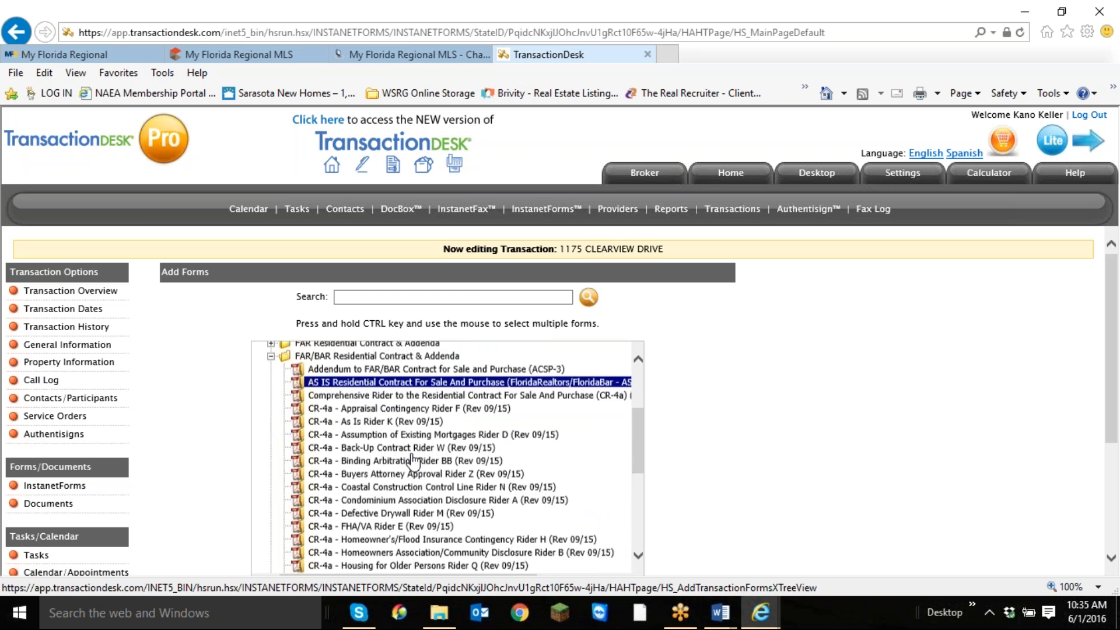
scroll(411, 461, "down", 2)
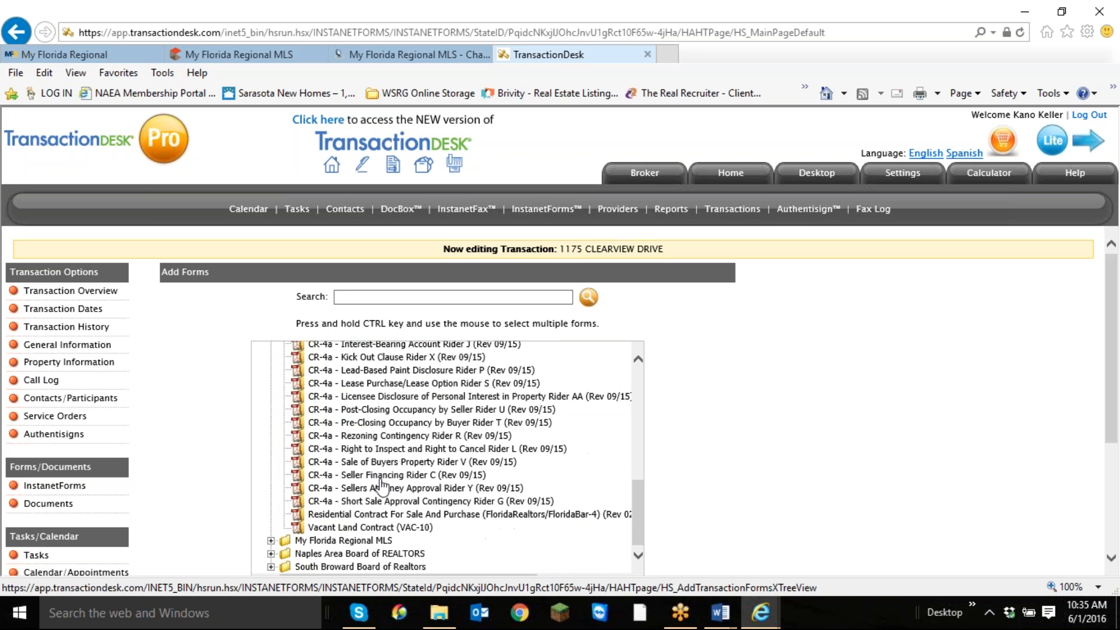
left_click(387, 516)
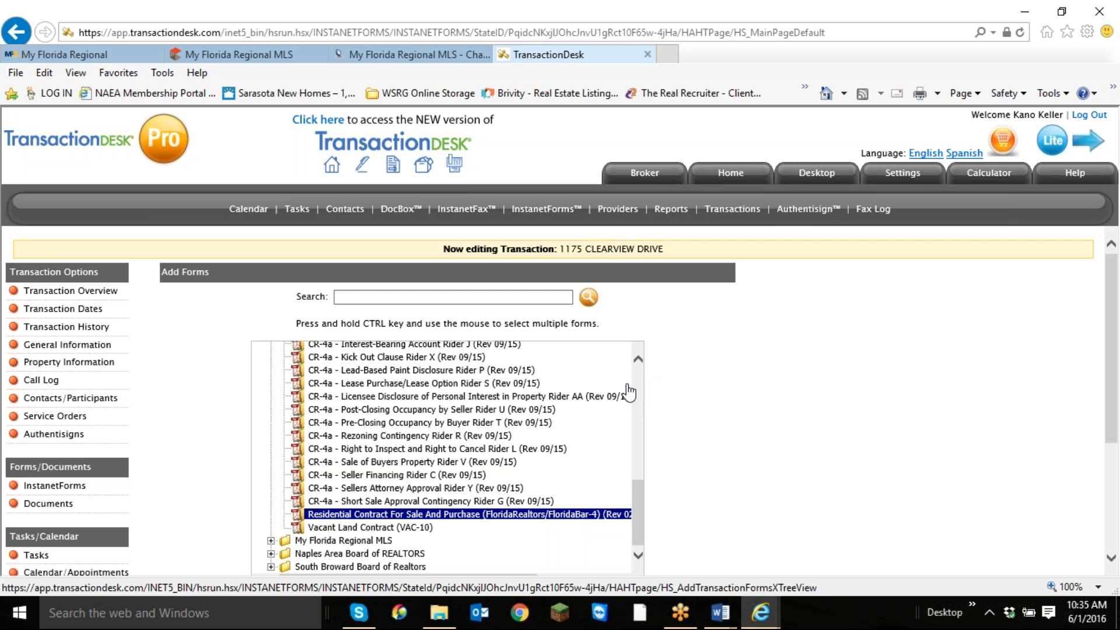
Look through the CR-4a riders in the FAR/BAR group and select Homeowner's/Flood Insurance Contingency Rider H.
scroll(627, 390, "up", 1)
scroll(628, 392, "up", 5)
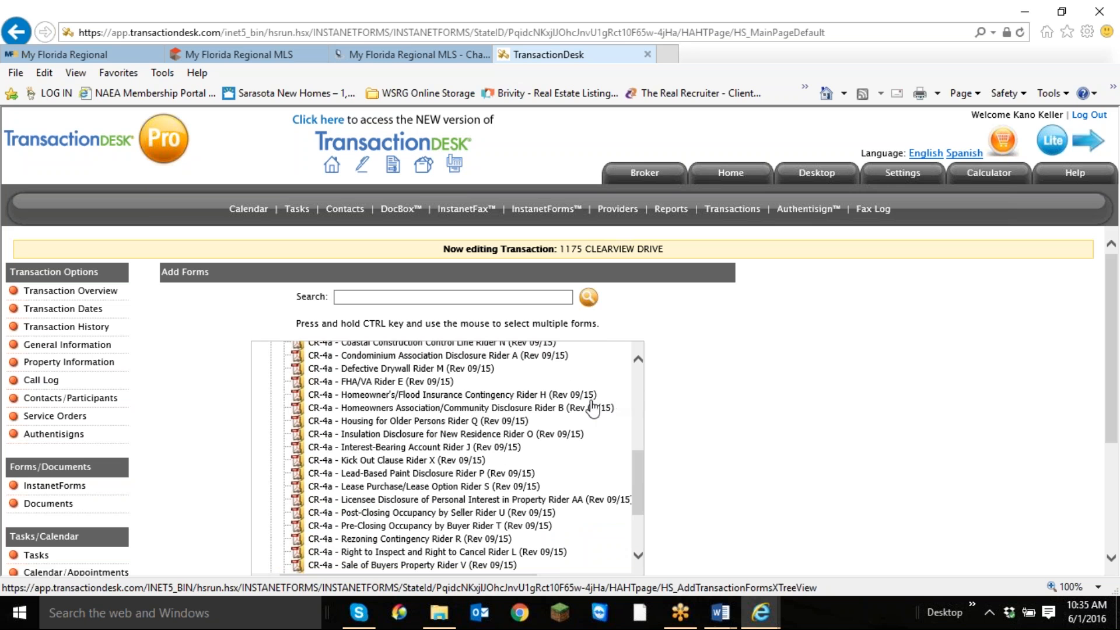
scroll(578, 417, "up", 4)
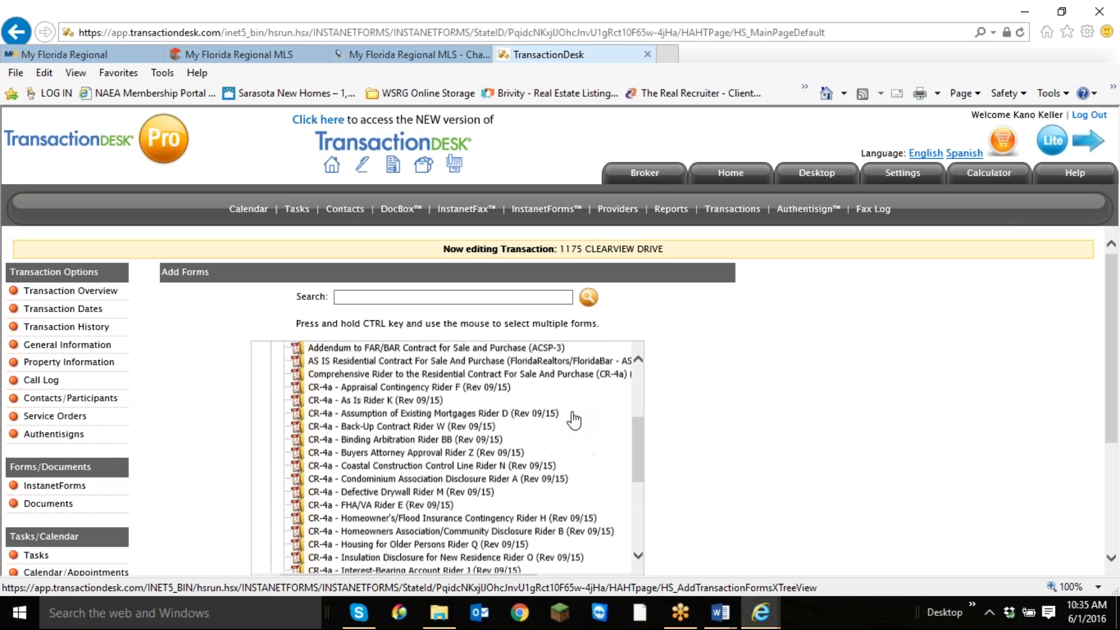
scroll(574, 419, "down", 3)
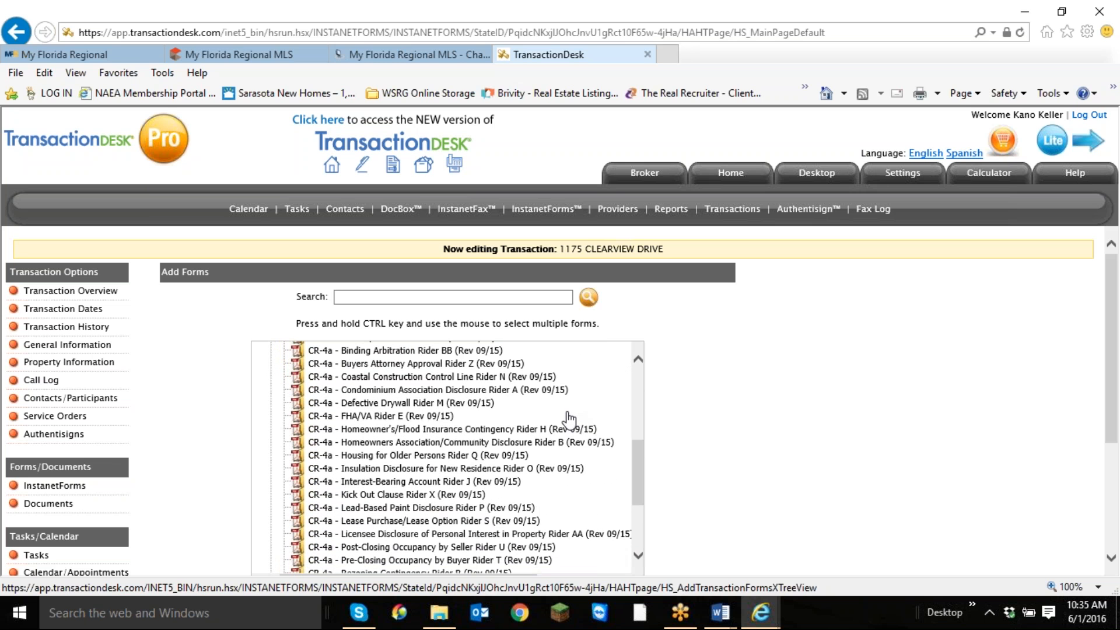
scroll(566, 419, "down", 1)
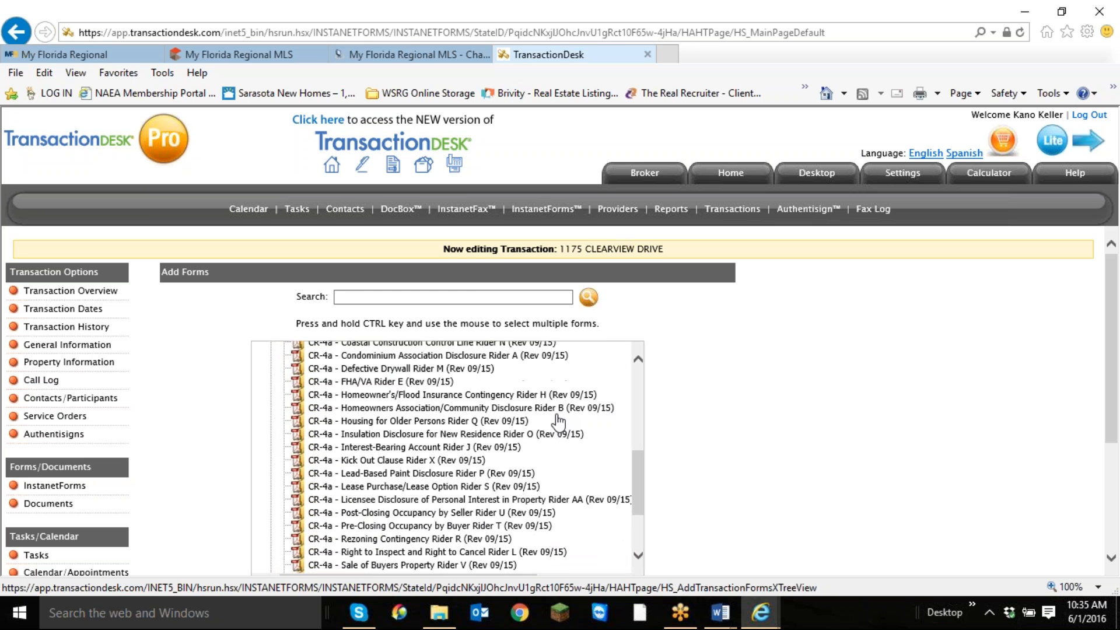
scroll(557, 421, "down", 2)
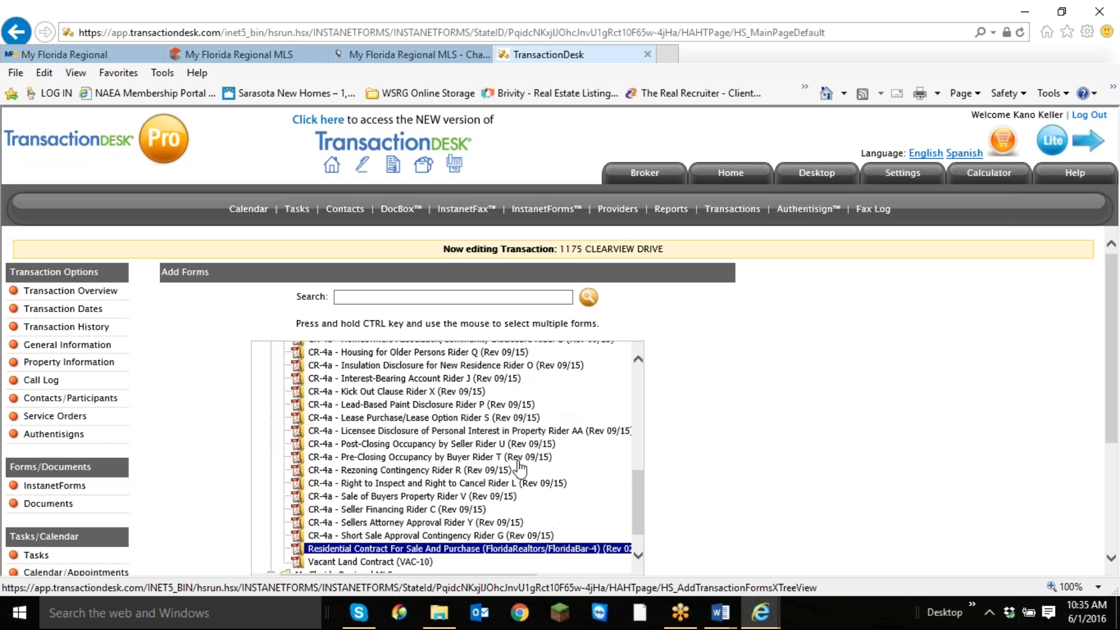
scroll(493, 487, "up", 1)
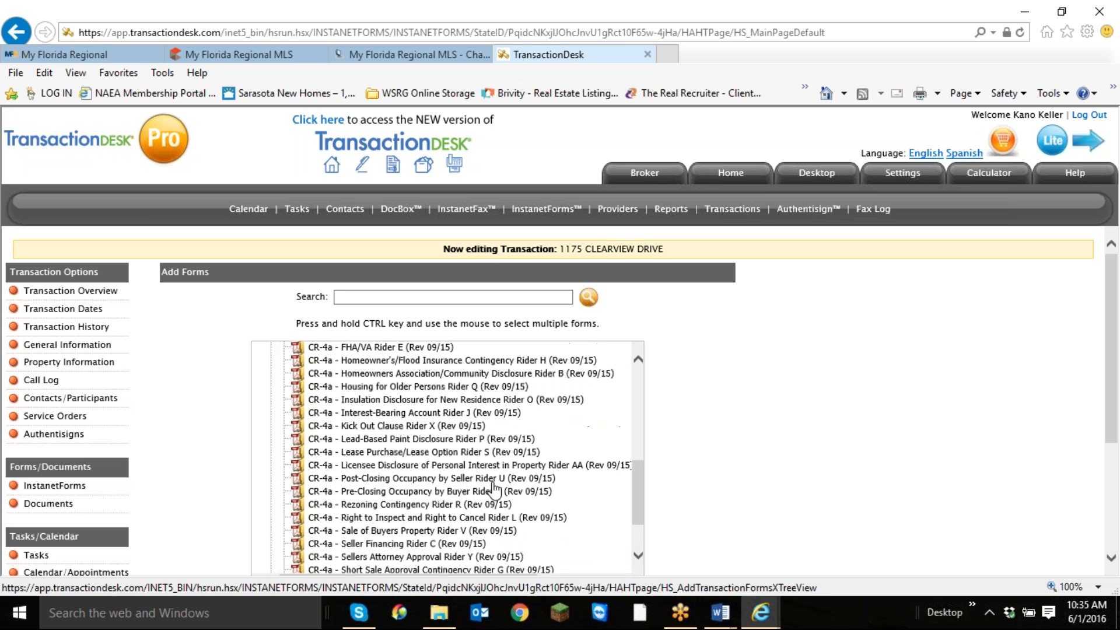
scroll(493, 488, "up", 1)
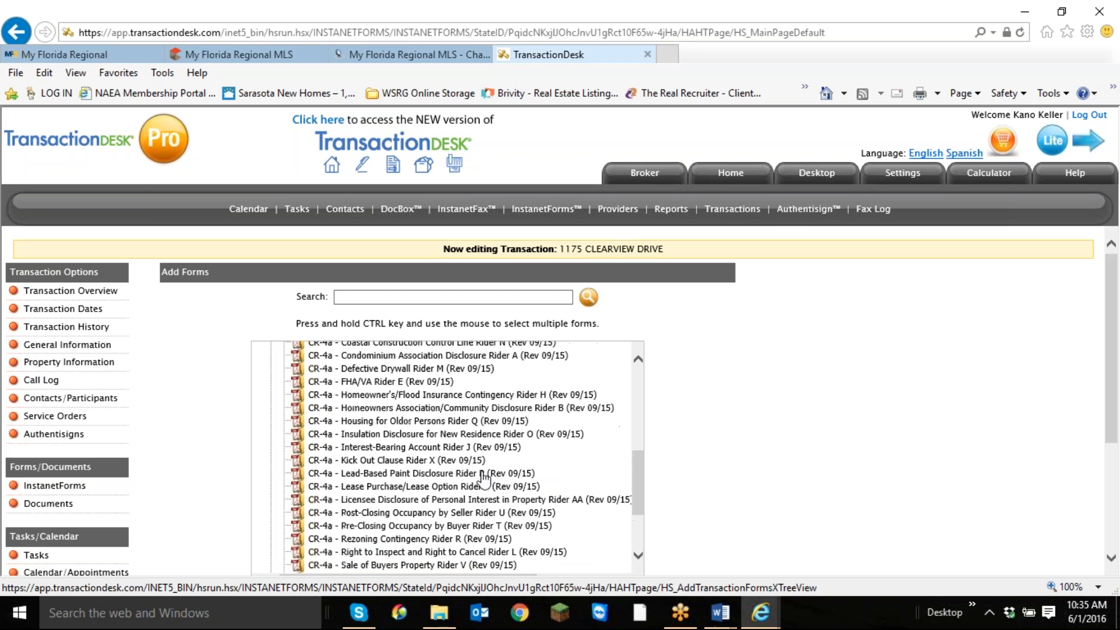
left_click(462, 398)
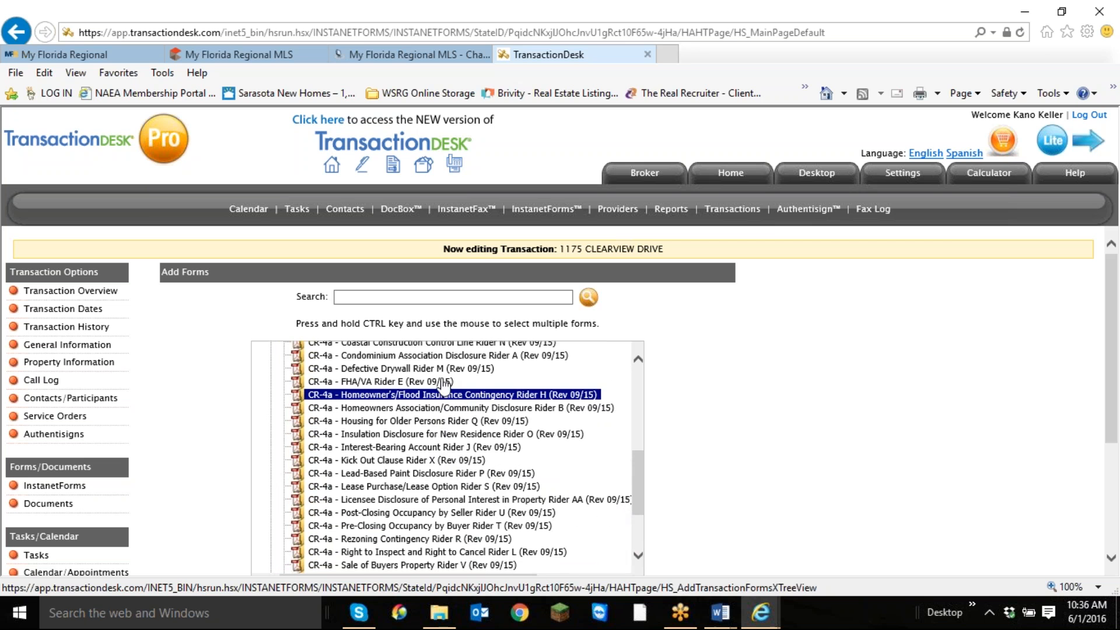
Select the Residential Contract For Sale And Purchase (FloridaRealtors/FloridaBar-4) among the forms to add to the transaction.
scroll(620, 465, "down", 5)
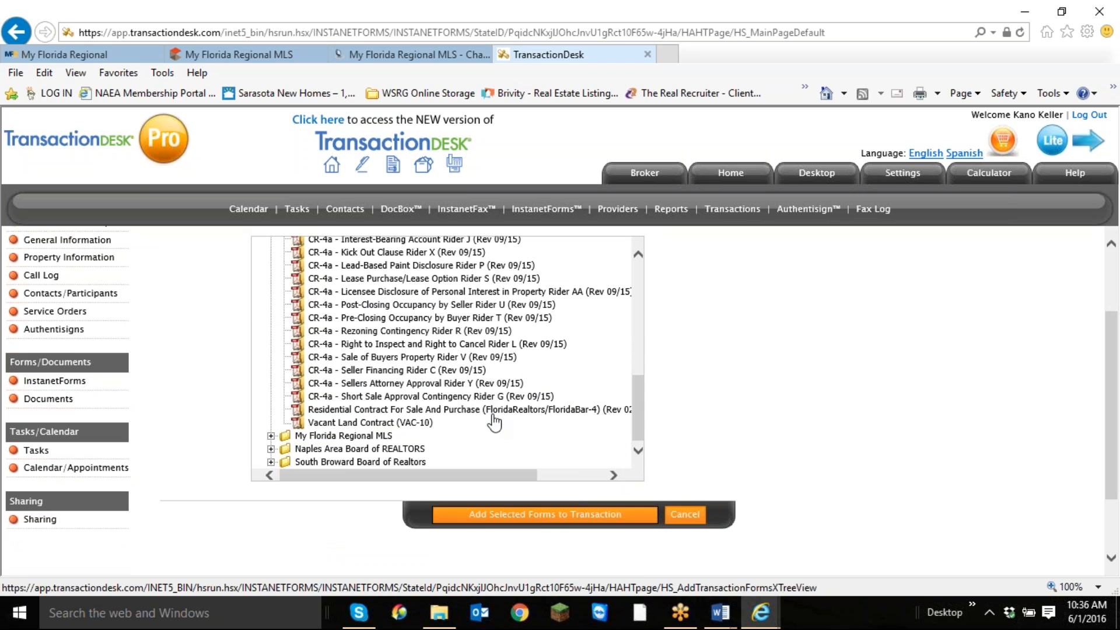
left_click(493, 411)
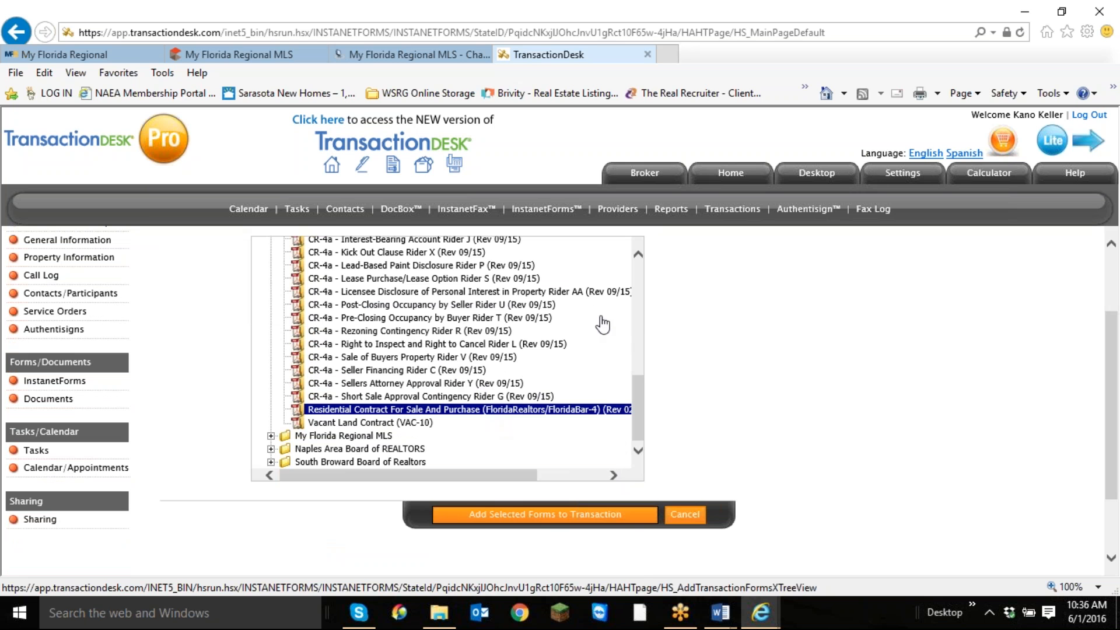
Add the selected Residential Contract and Homeowner's/Flood Insurance Rider H to the transaction, ordering the contract as 1 and the rider as 2.
scroll(640, 259, "up", 5)
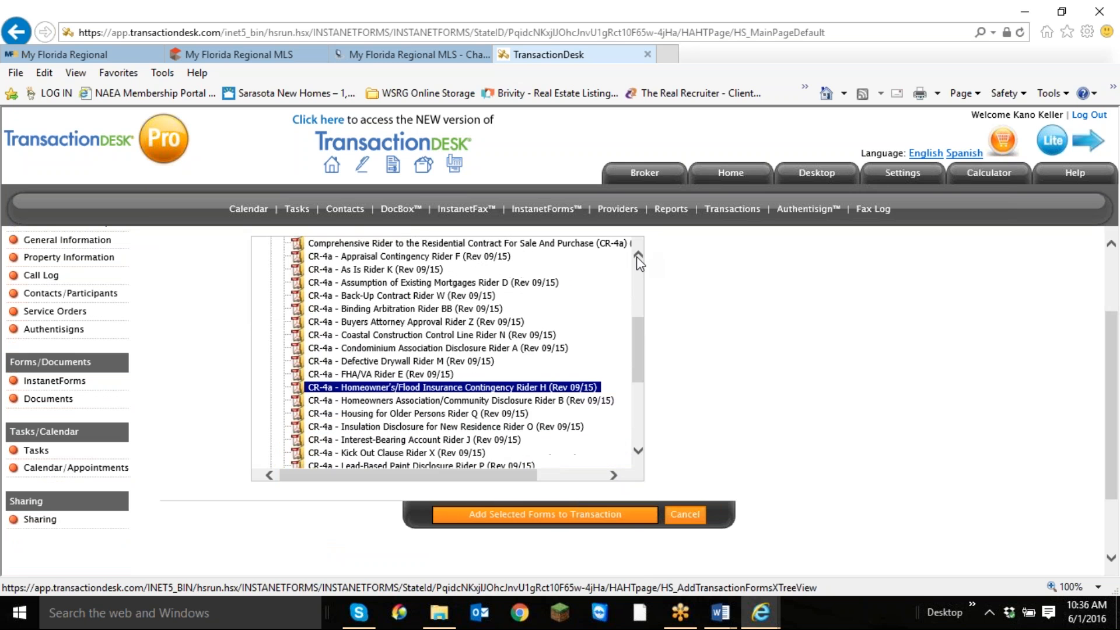
scroll(570, 387, "down", 8)
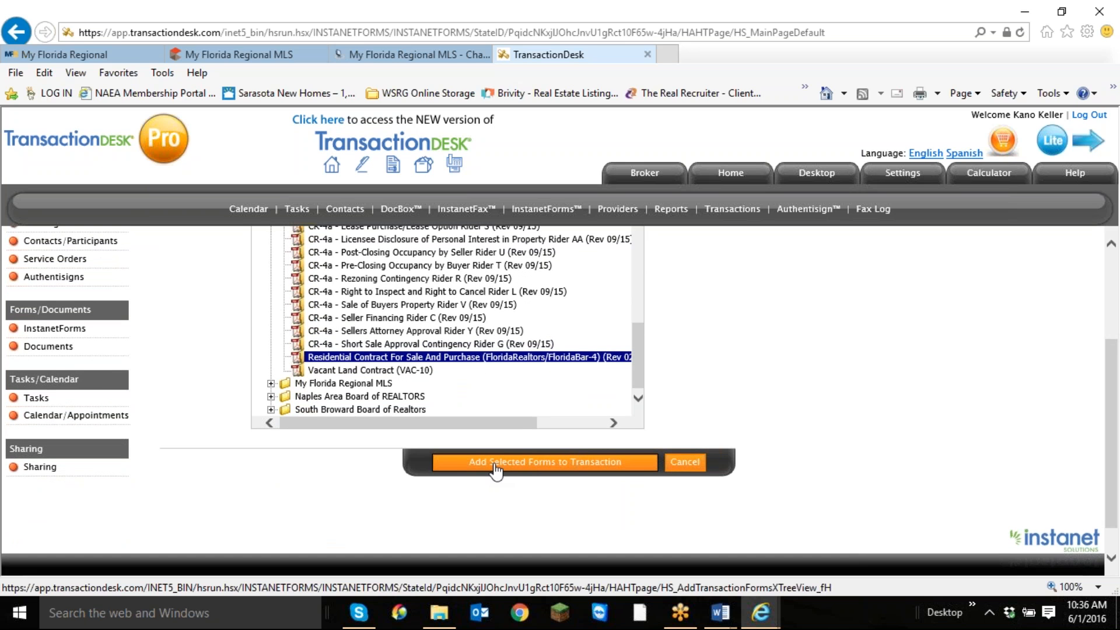
left_click(496, 465)
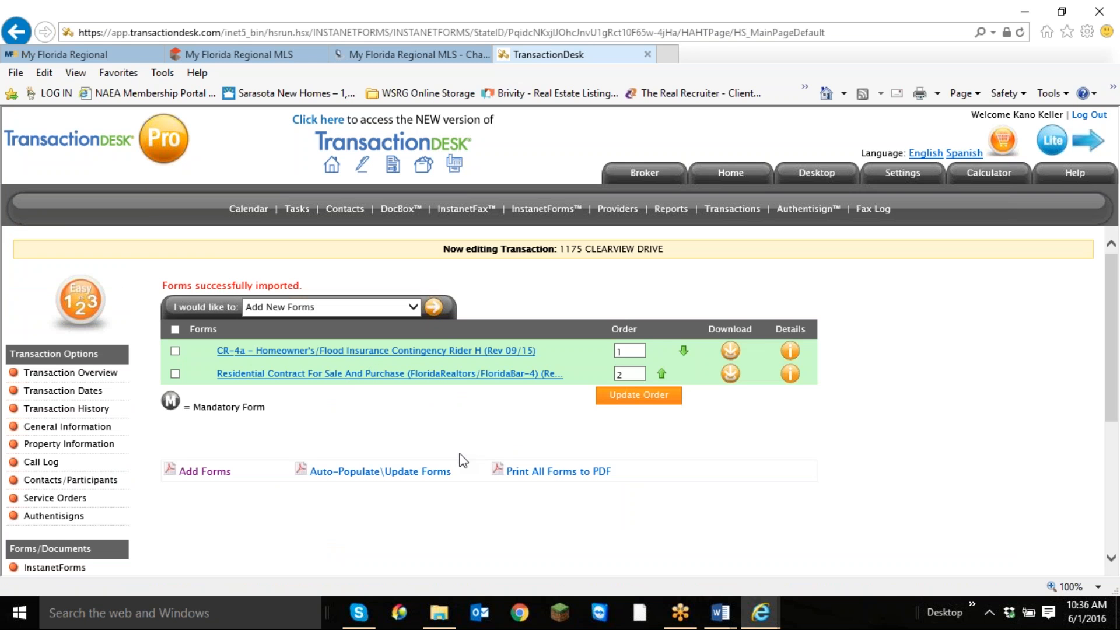
left_click(662, 373)
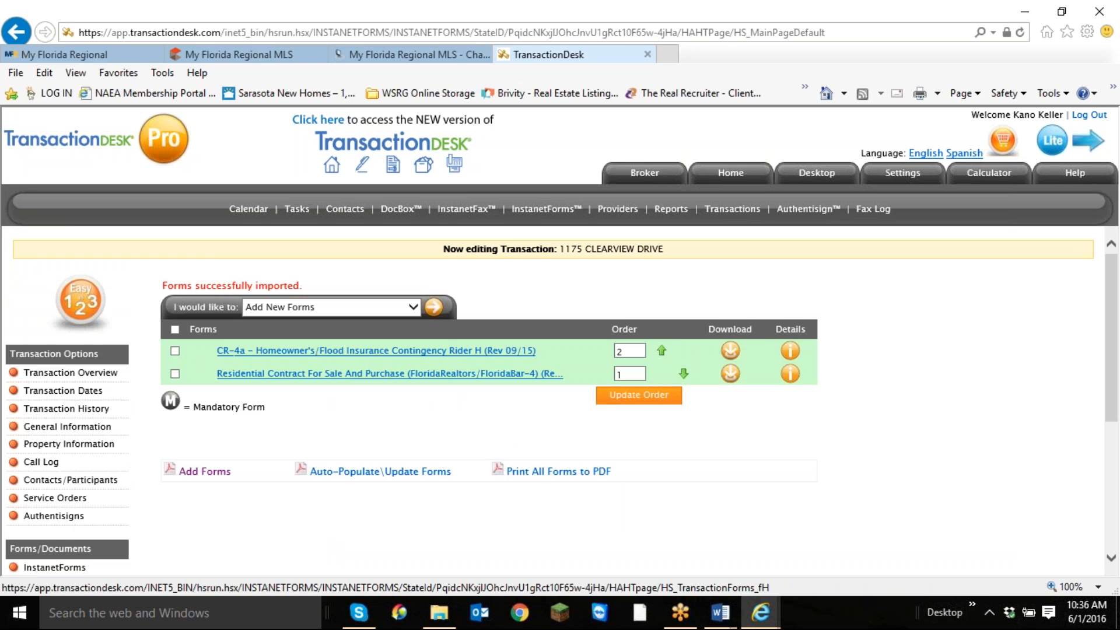
left_click(637, 396)
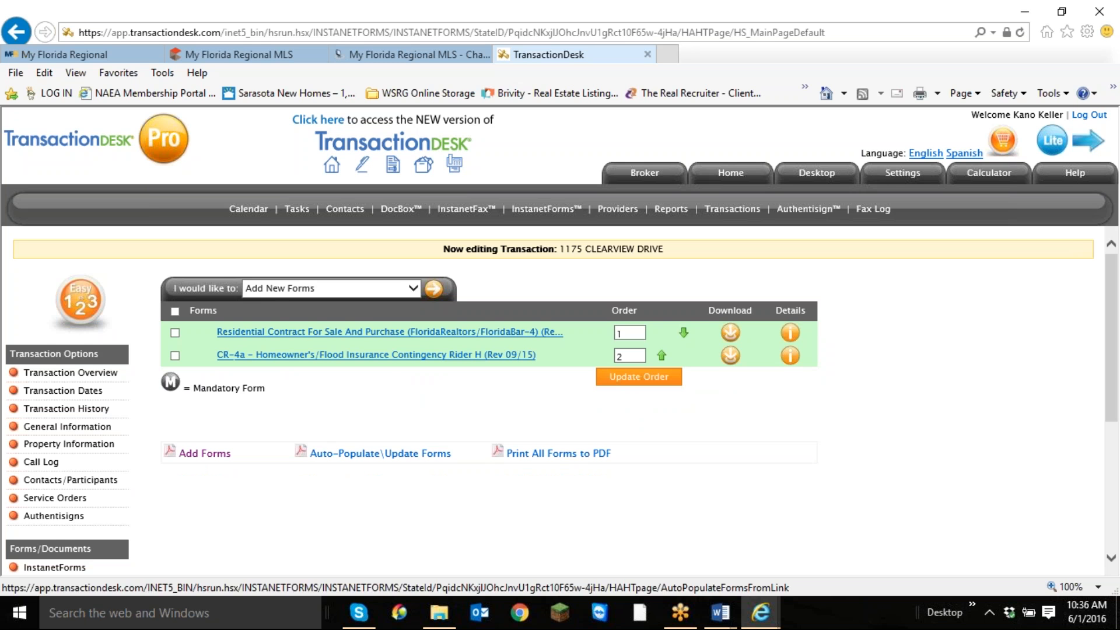
Auto-populate both forms with the transaction's data.
left_click(396, 459)
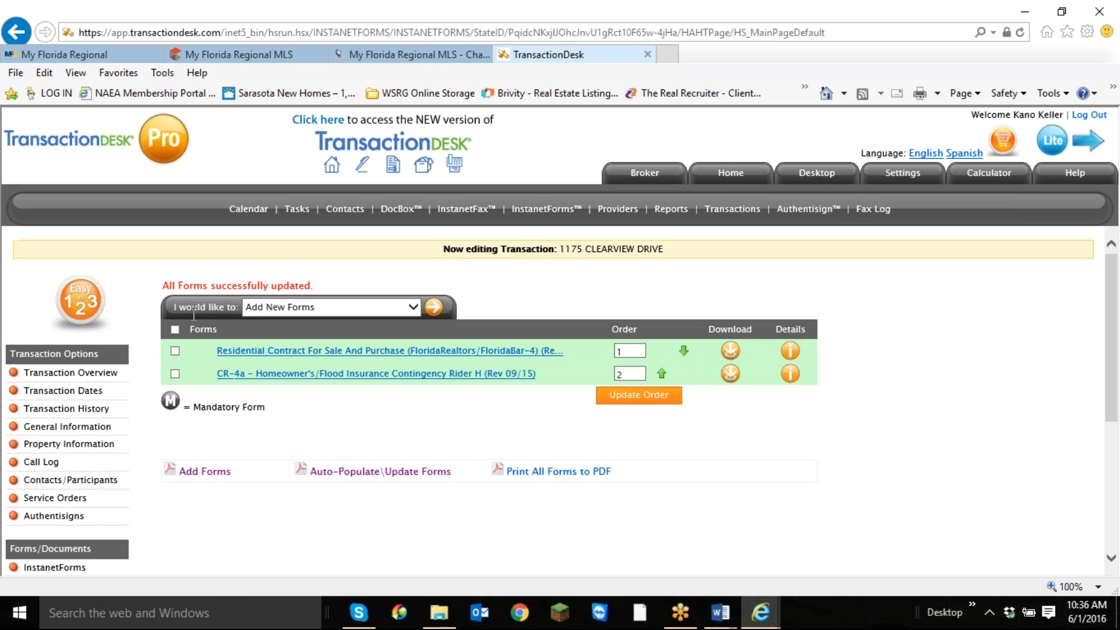
left_click(175, 330)
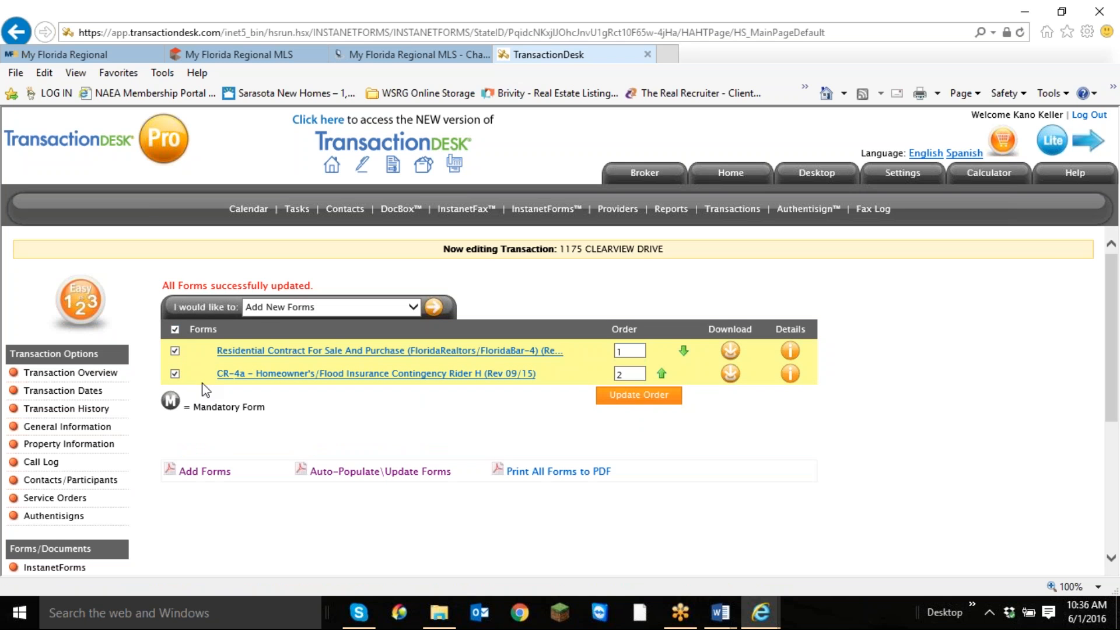
left_click(403, 474)
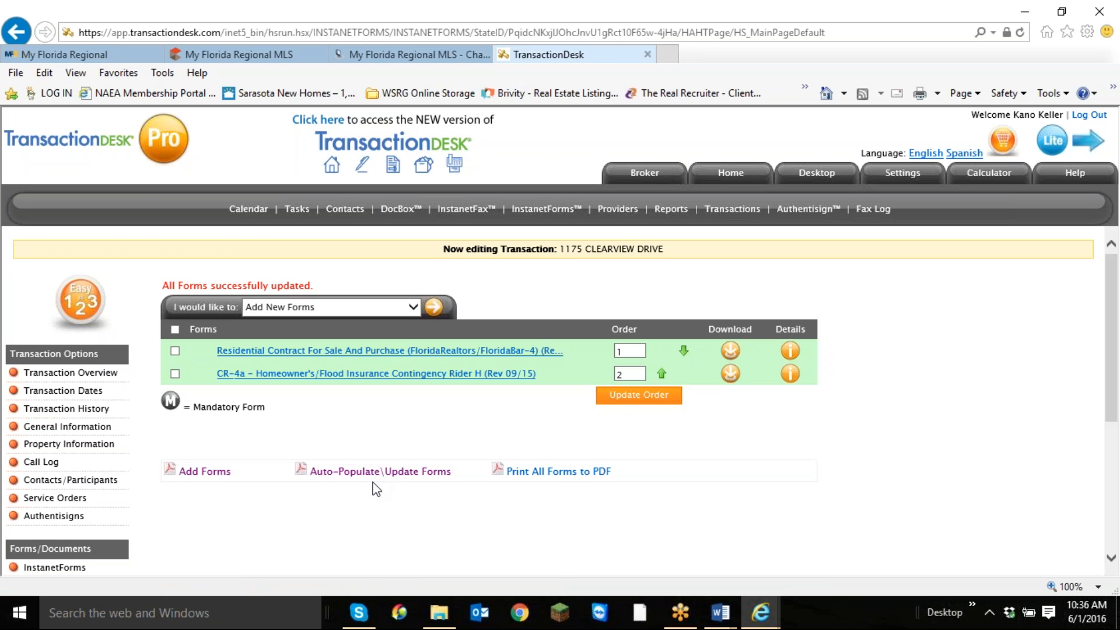
Open the Residential Contract For Sale And Purchase and review its filled-in parties and property description.
left_click(401, 352)
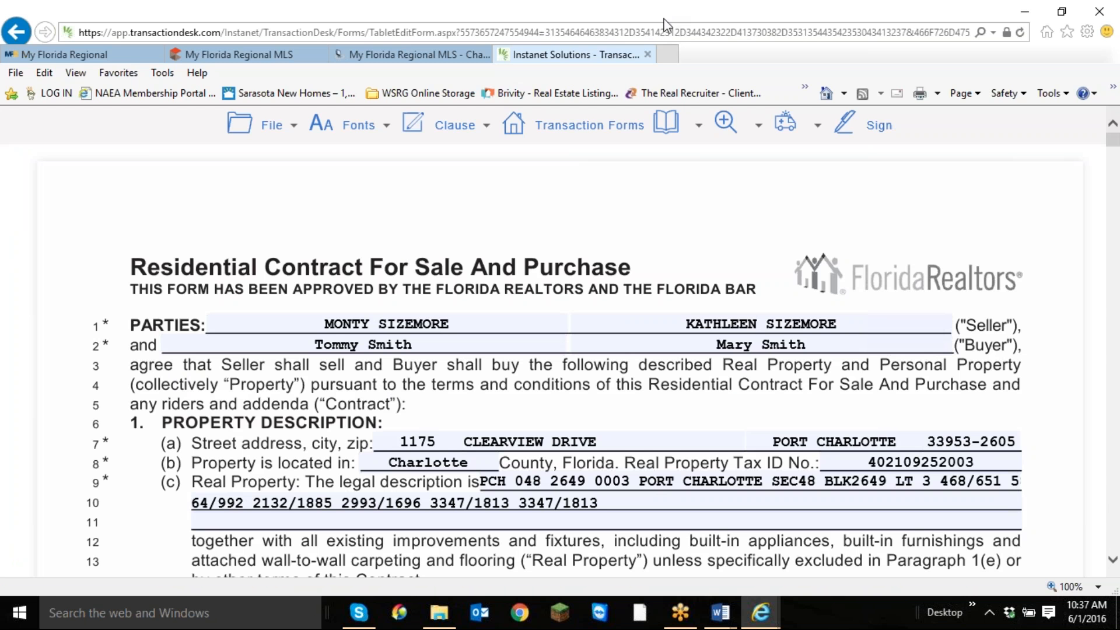
mouse_move(725, 124)
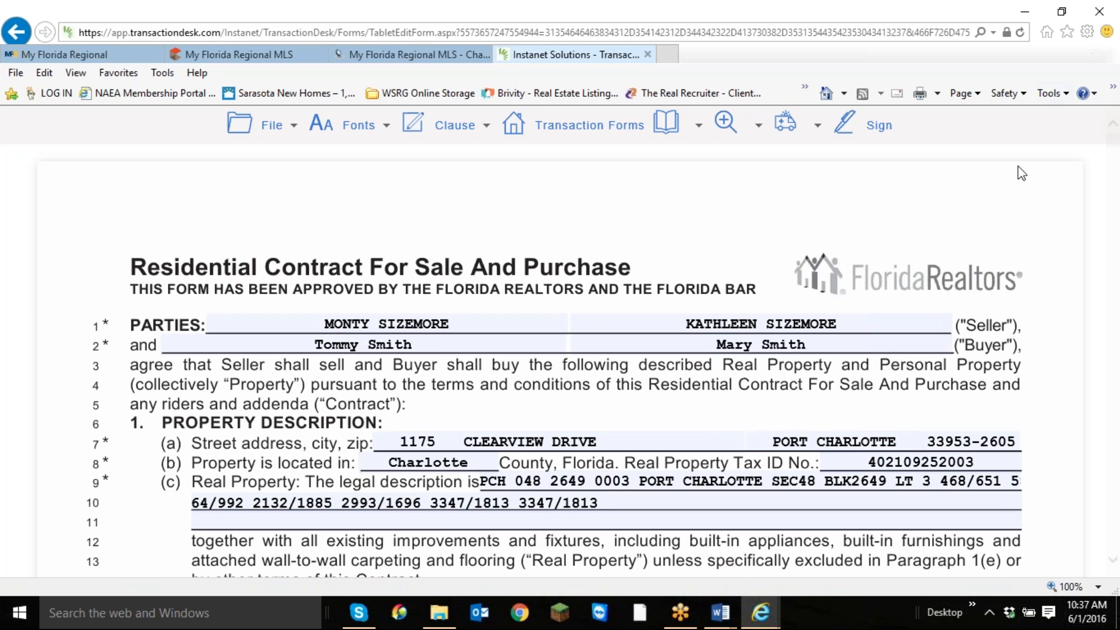
scroll(896, 245, "down", 3)
scroll(895, 245, "up", 2)
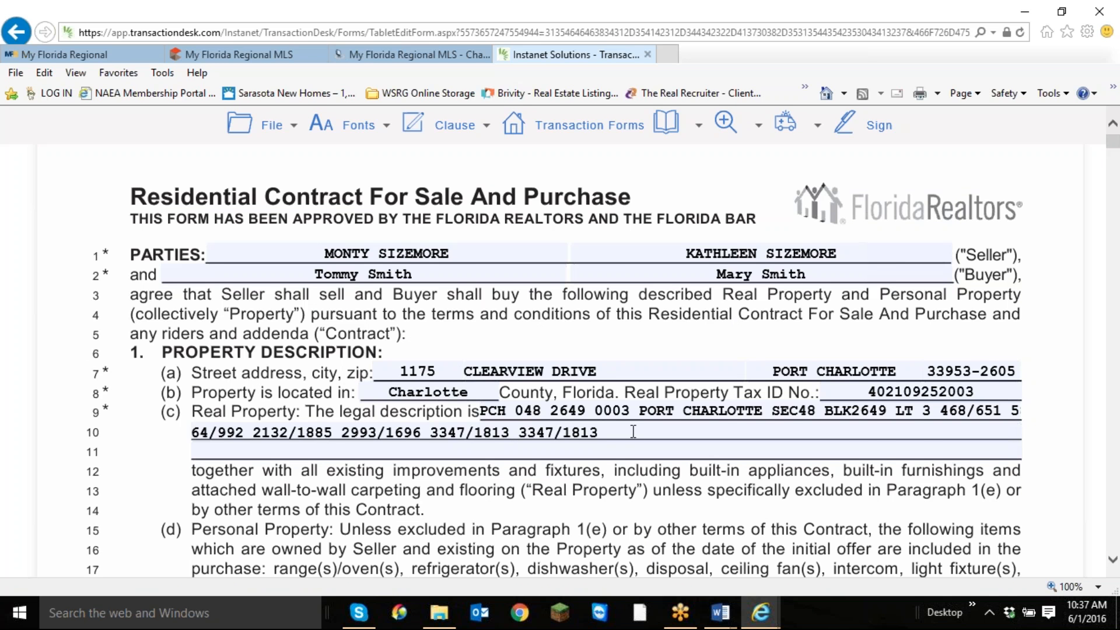
scroll(633, 432, "down", 3)
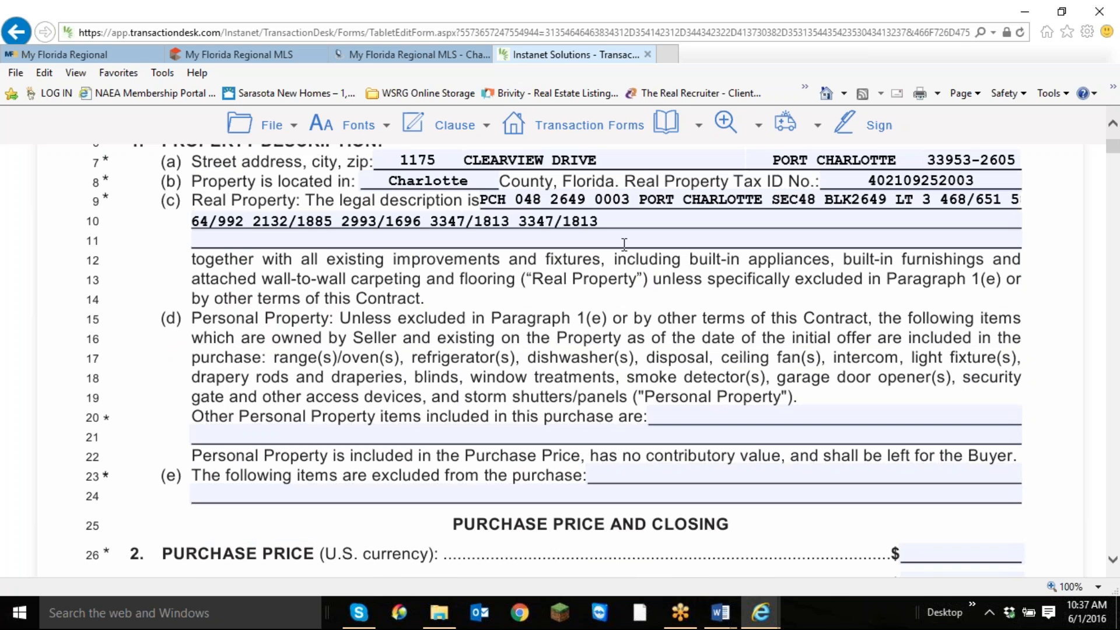
Enter "Washer, Dryer," as the other personal property items included in the purchase on line 20.
left_click(674, 412)
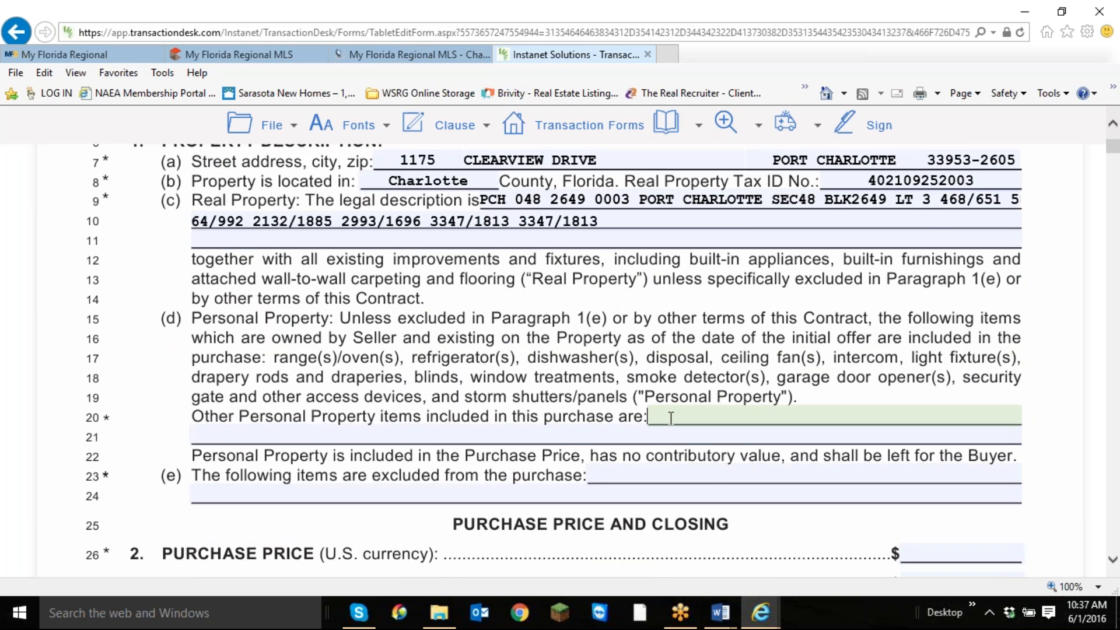
scroll(661, 427, "down", 2)
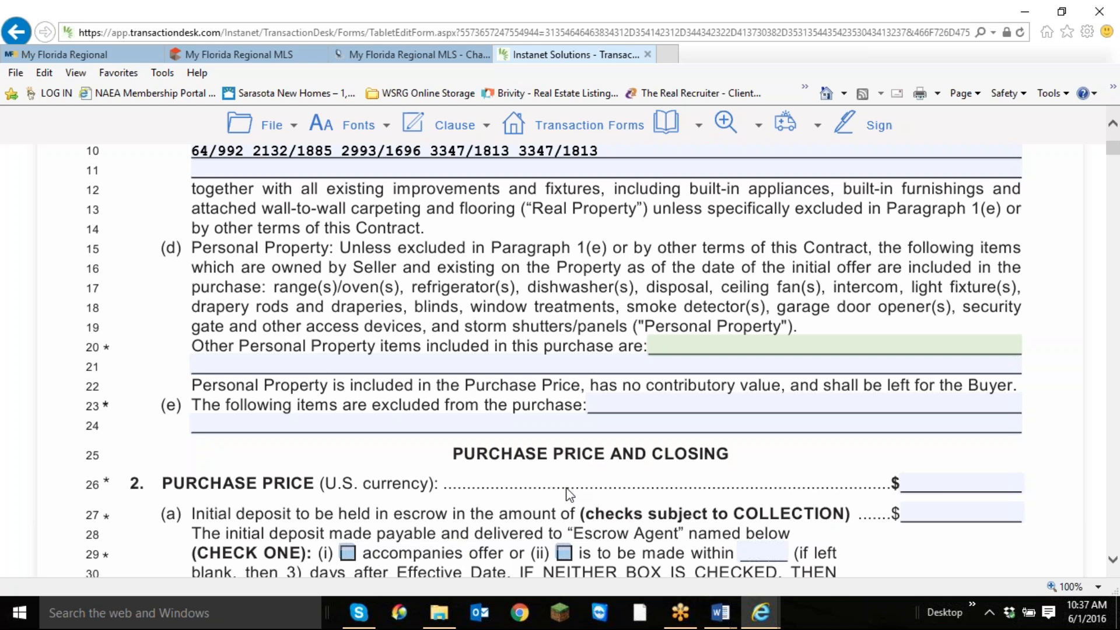
type("Washer")
key("BackSpace")
type(", Dey")
key("BackSpace")
key("BackSpace")
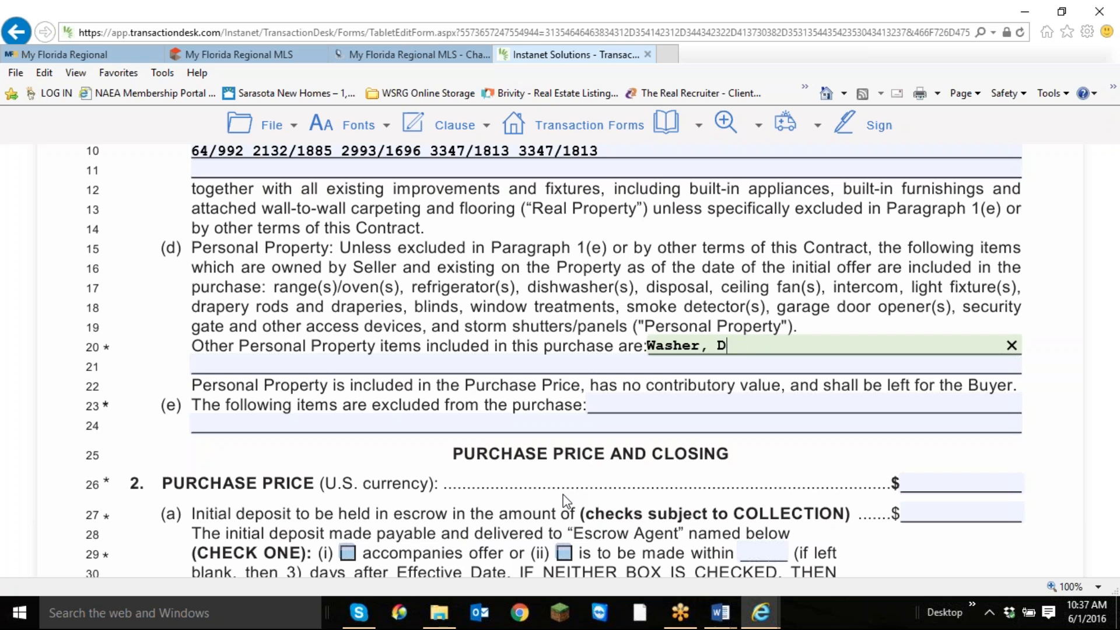
type("ryer,")
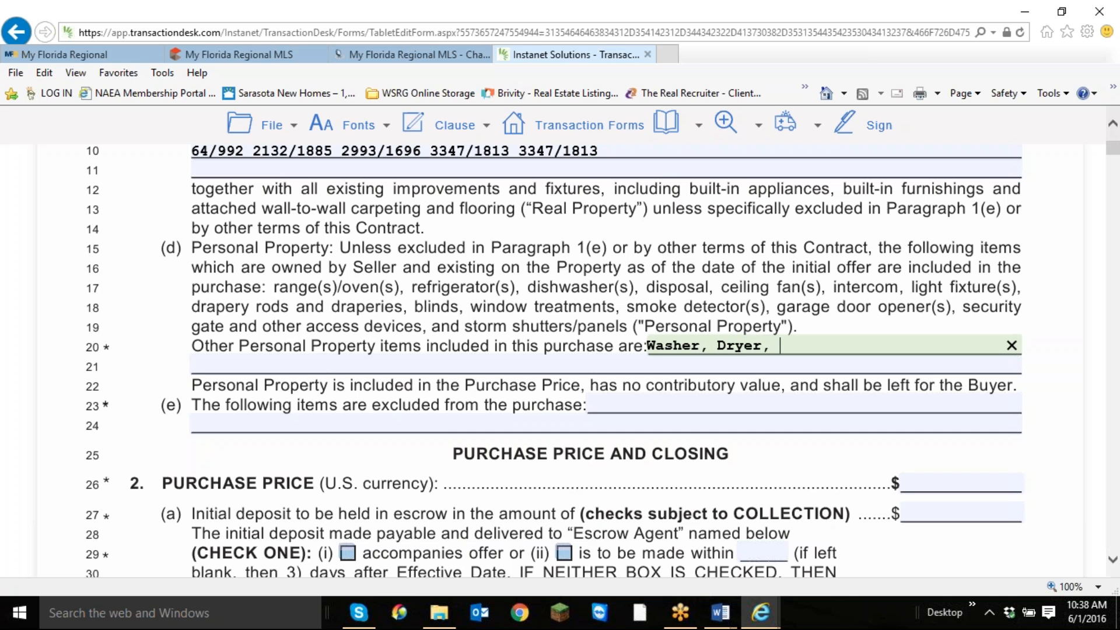
Switch to the My Florida Regional MLS page and read through the Clearview listing's synopsis.
left_click(761, 614)
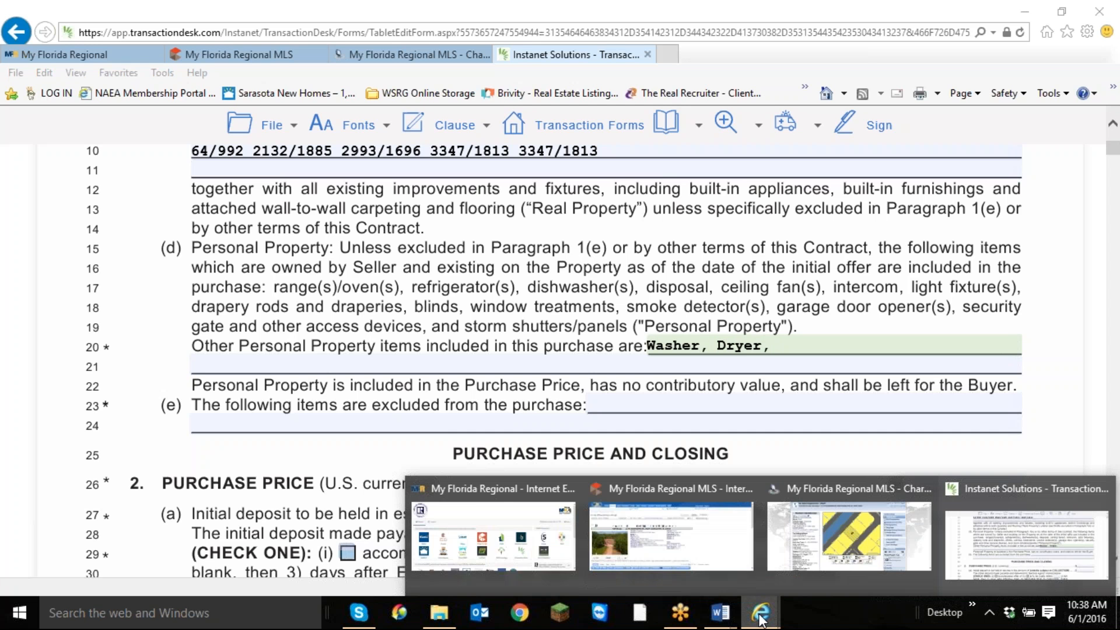
left_click(672, 538)
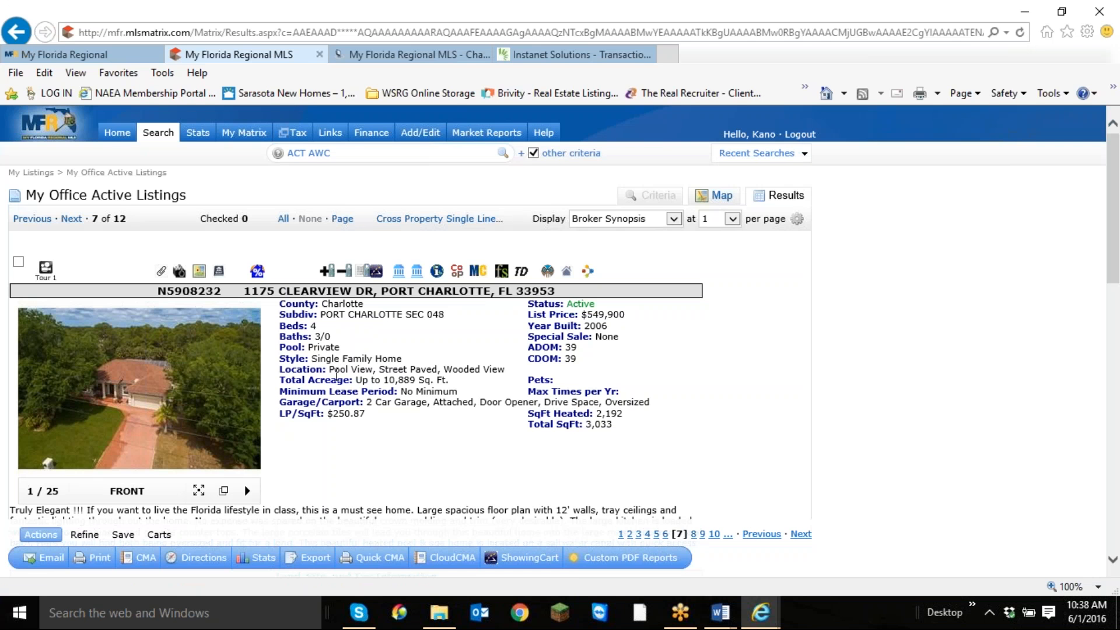
mouse_move(350, 380)
left_mouse_down()
mouse_move(331, 371)
mouse_move(340, 365)
left_mouse_up()
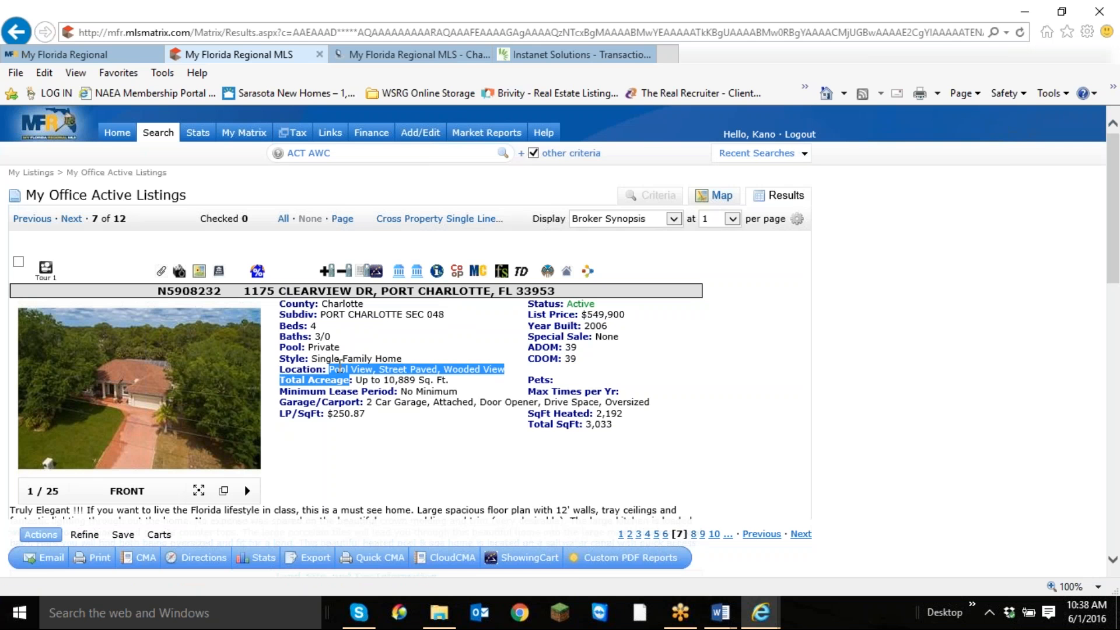
left_click(399, 400)
scroll(438, 433, "down", 5)
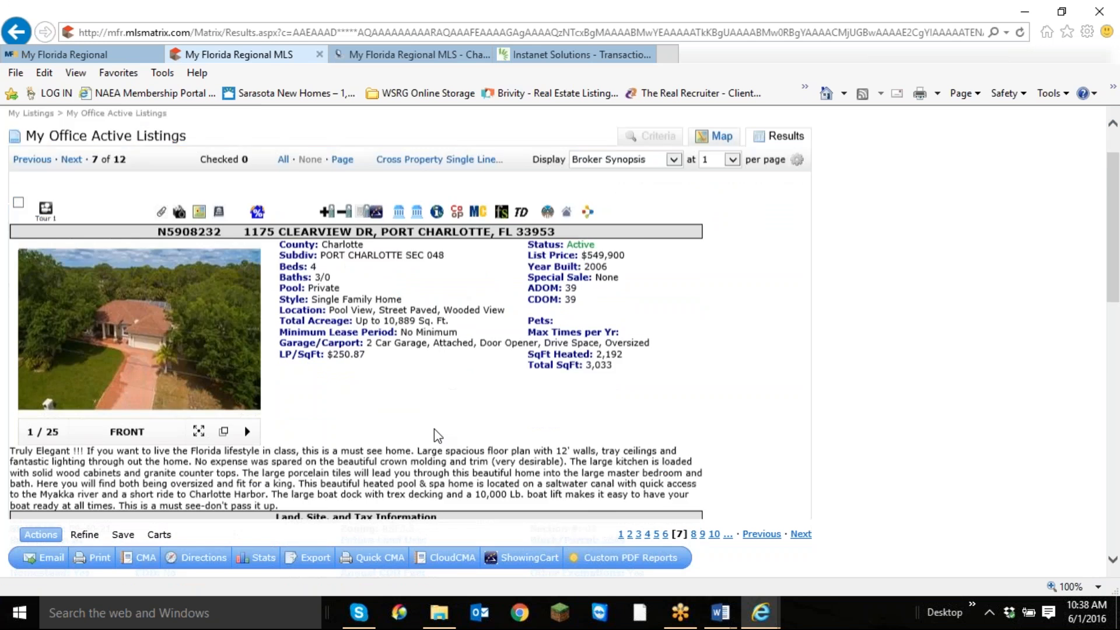
scroll(434, 429, "up", 5)
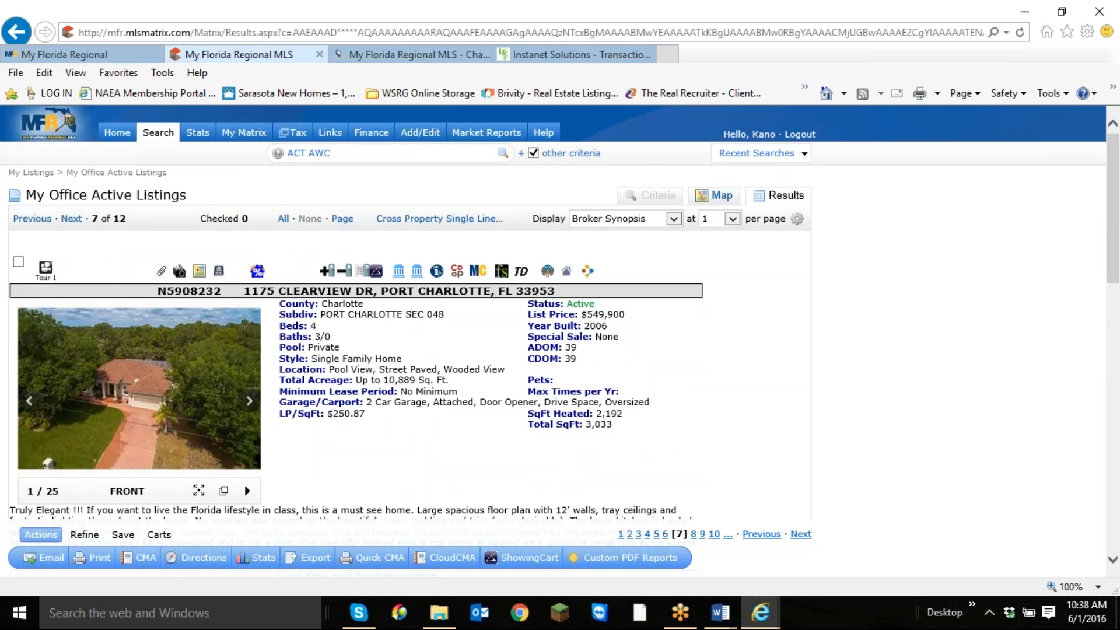
Enlarge the Clearview listing's photos and examine the interior shots from the sitting area through the master bath for items to include.
left_click(245, 399)
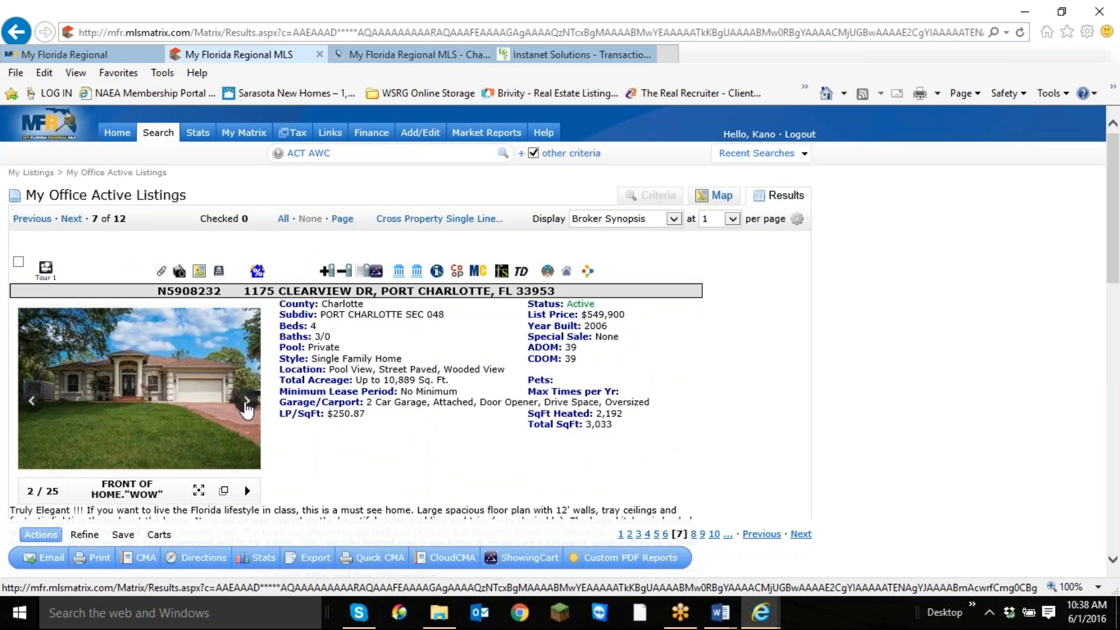
left_click(247, 401)
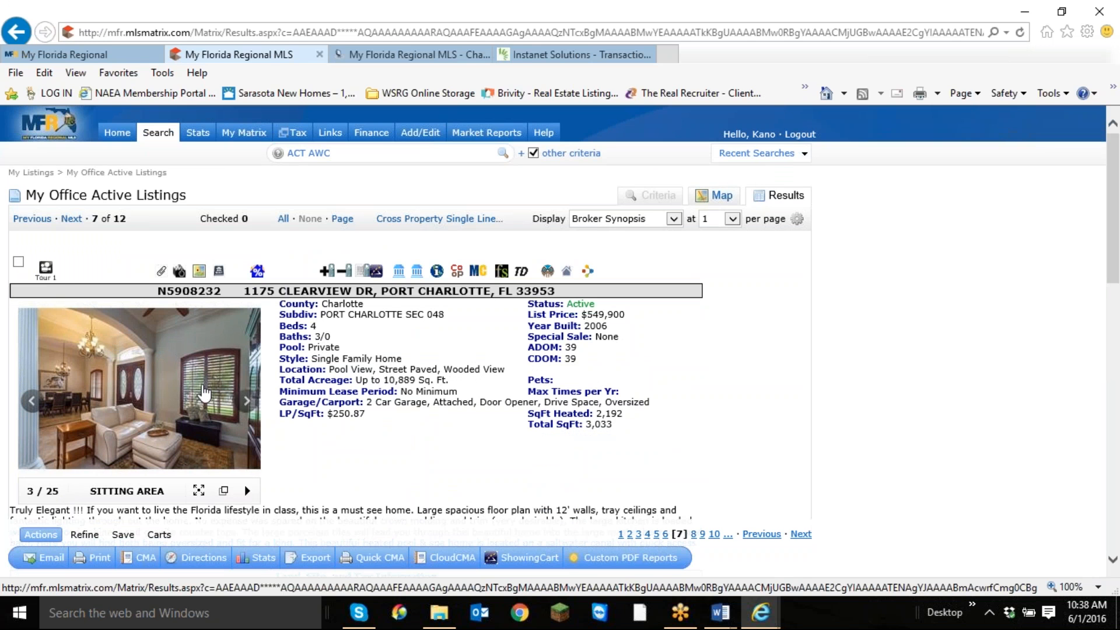
left_click(204, 394)
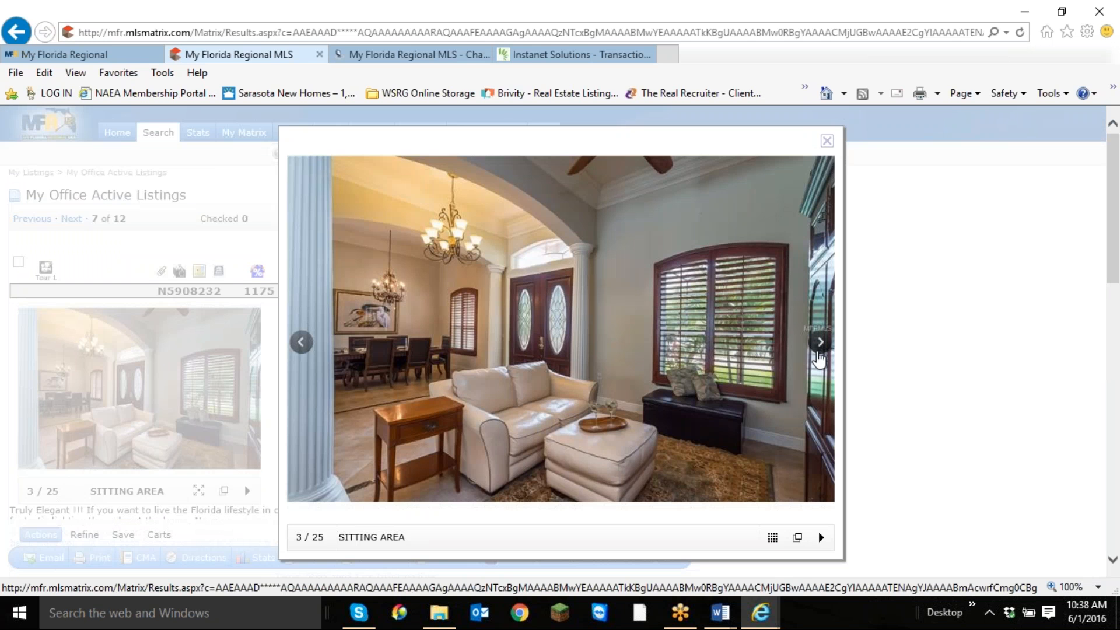
left_click(820, 345)
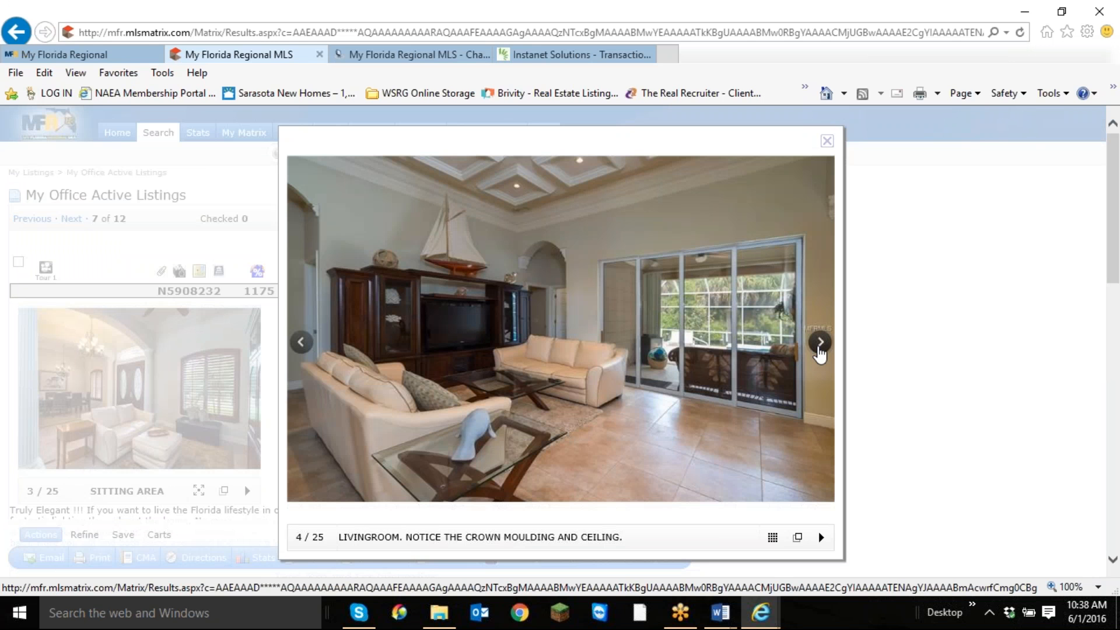
left_click(820, 344)
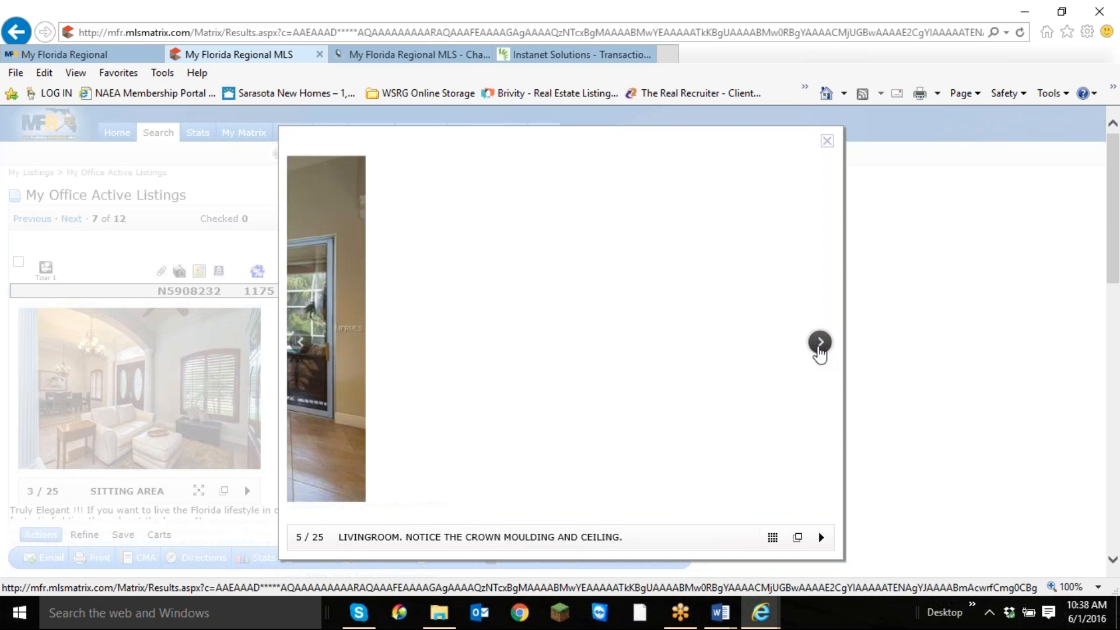
left_click(820, 345)
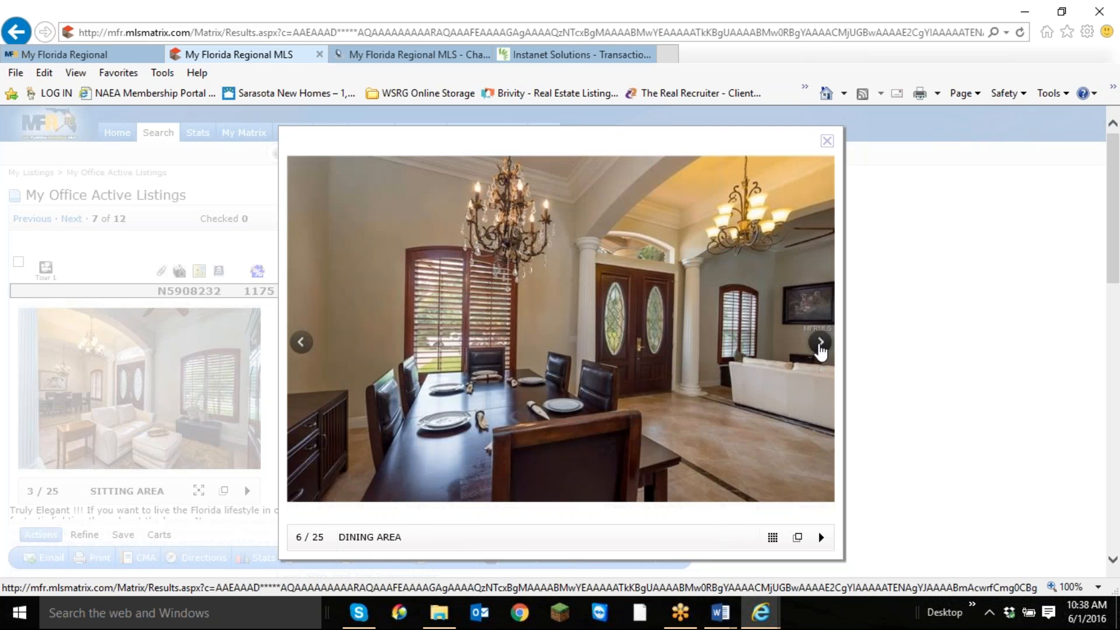
left_click(821, 344)
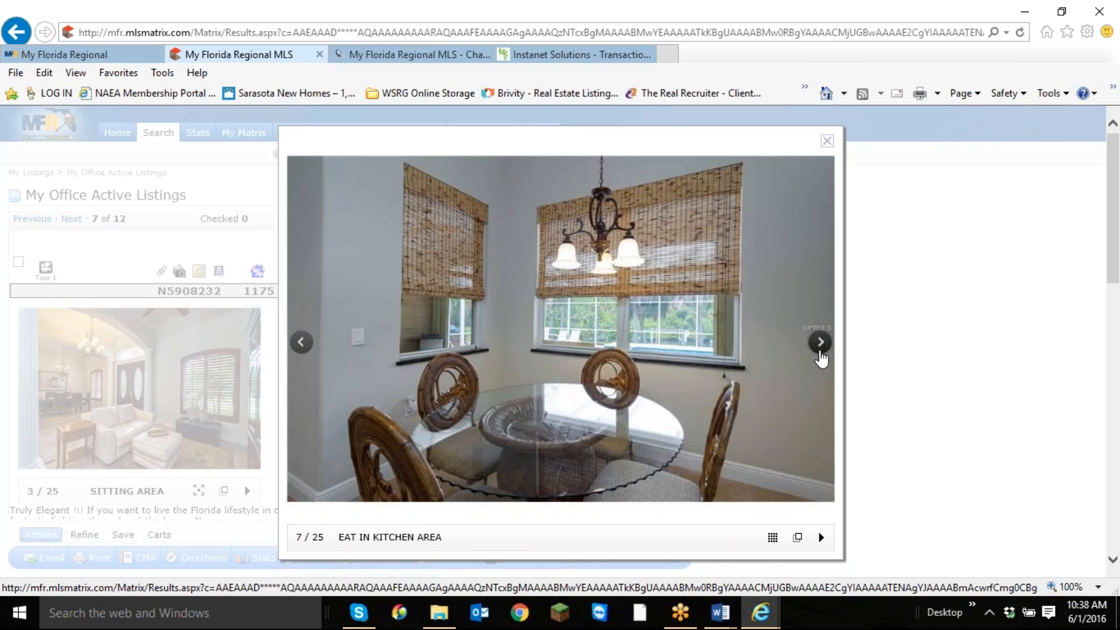
left_click(820, 343)
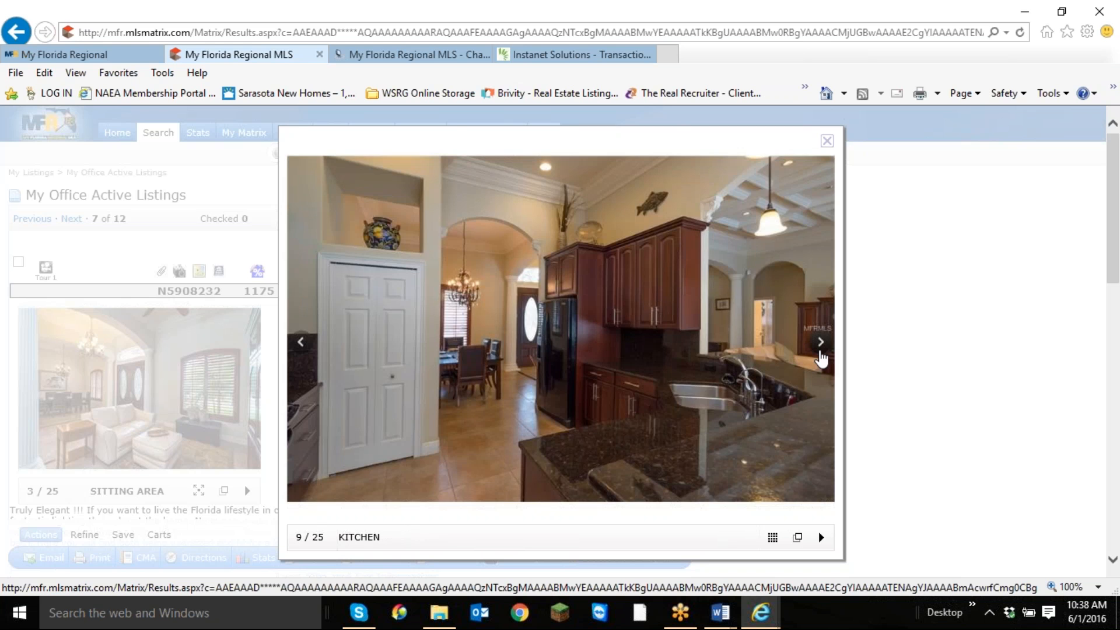
left_click(300, 350)
left_click(821, 343)
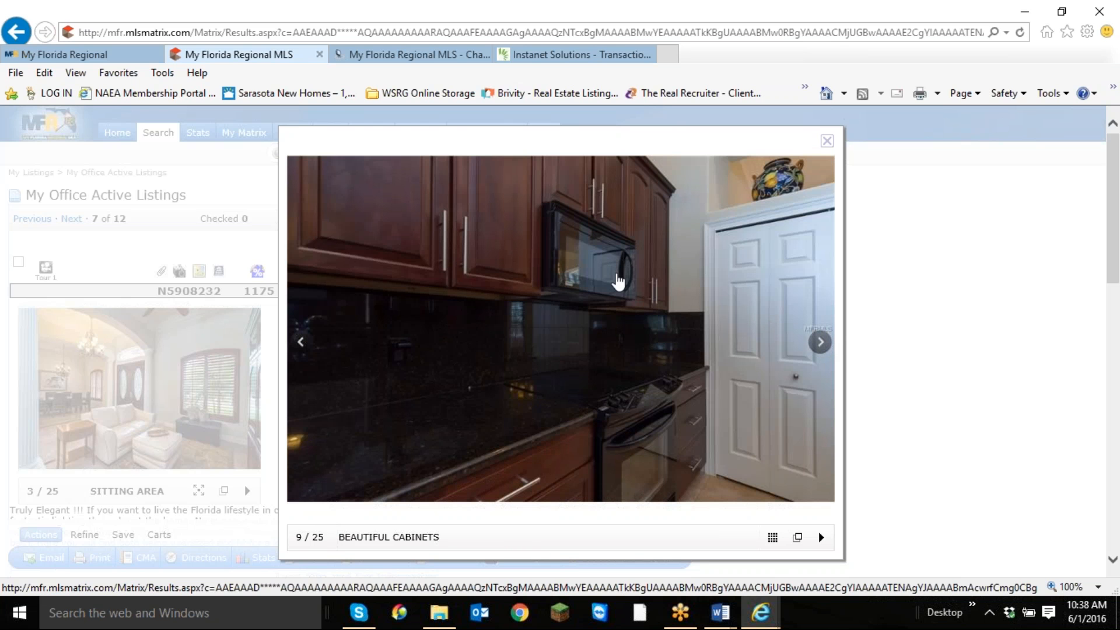
left_click(821, 343)
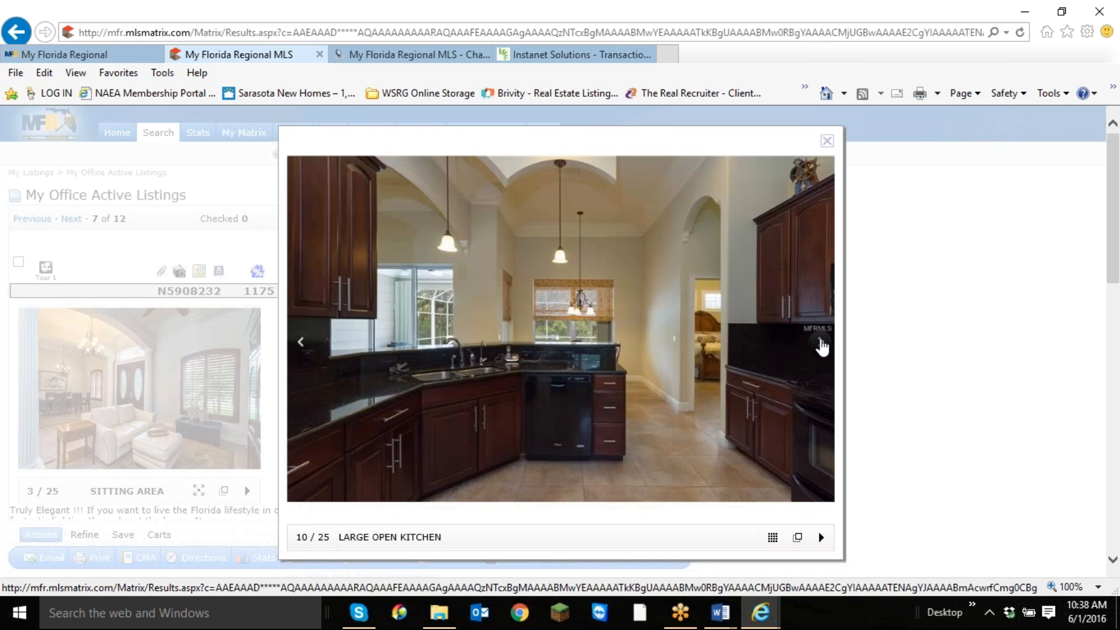
left_click(821, 343)
left_click(820, 343)
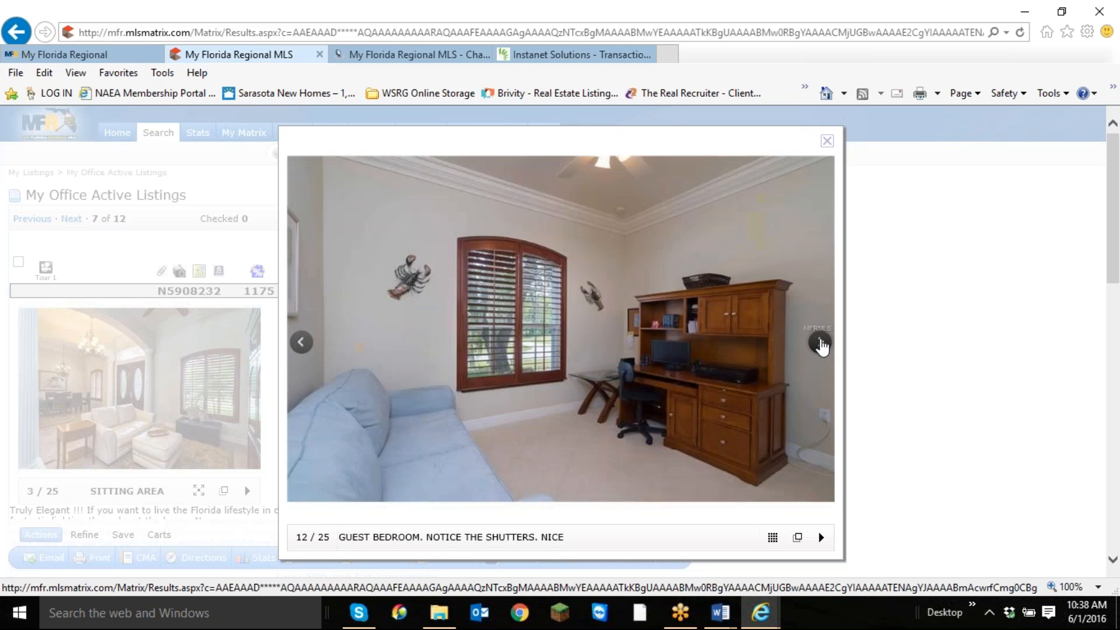
left_click(821, 344)
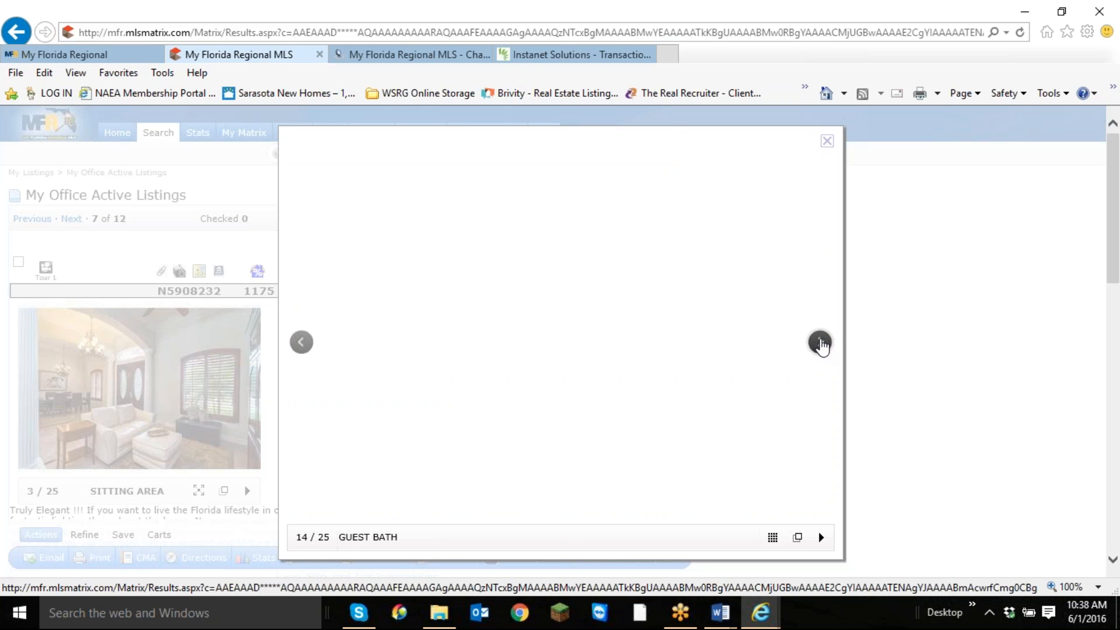
left_click(821, 343)
left_click(821, 343)
left_click(821, 344)
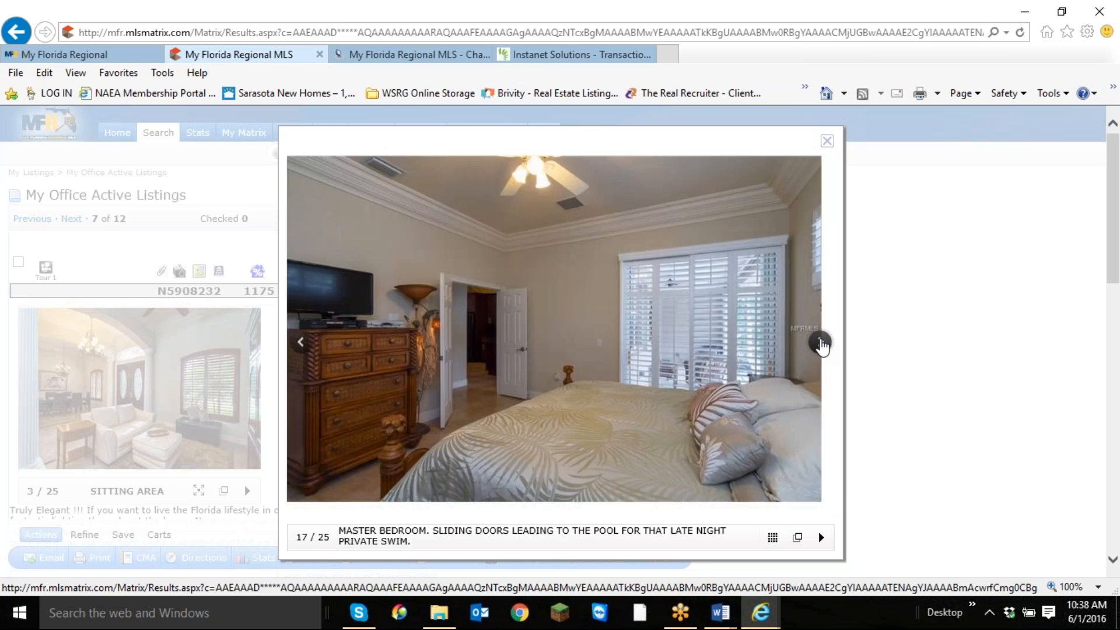
left_click(821, 344)
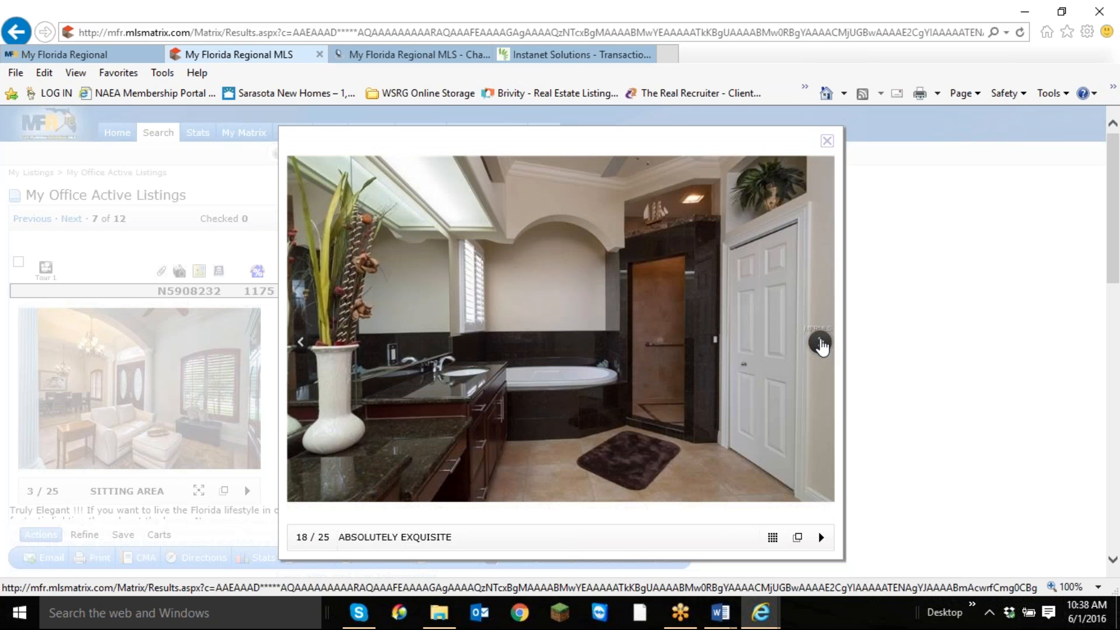
Examine the listing's pool, boat dock and aerial photos up to the last one, and close the photo viewer.
left_click(821, 344)
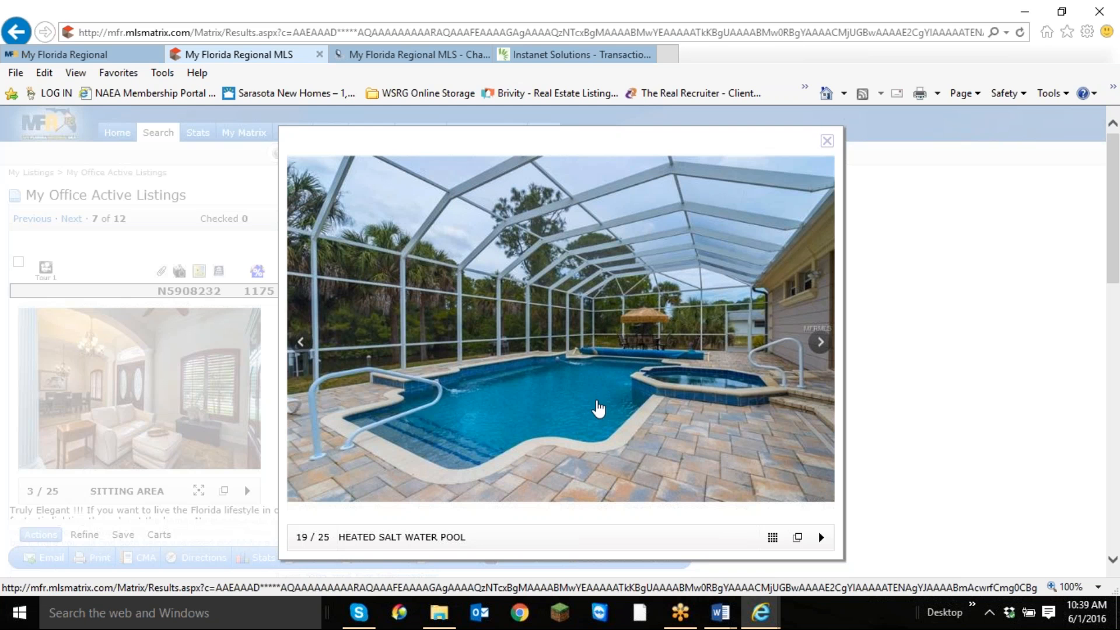
left_click(819, 348)
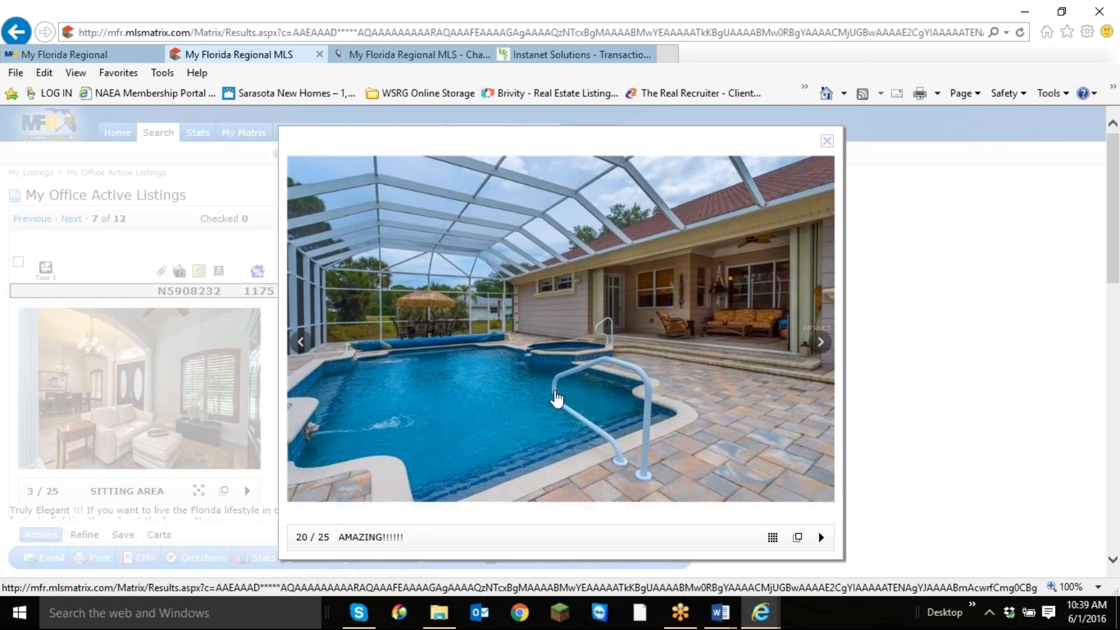
left_click(822, 345)
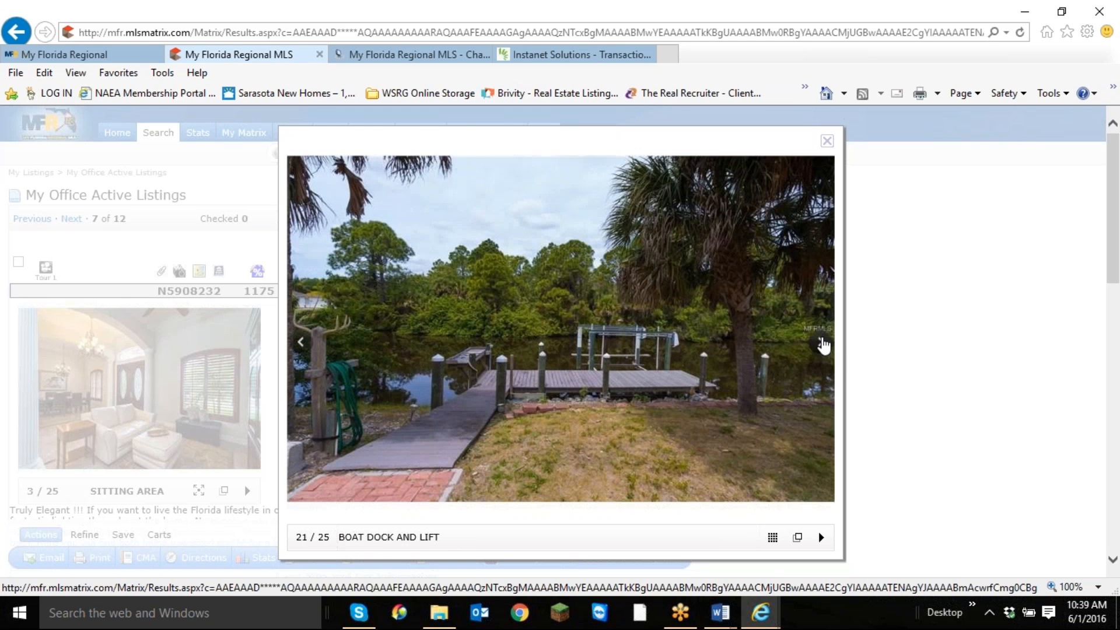
left_click(823, 346)
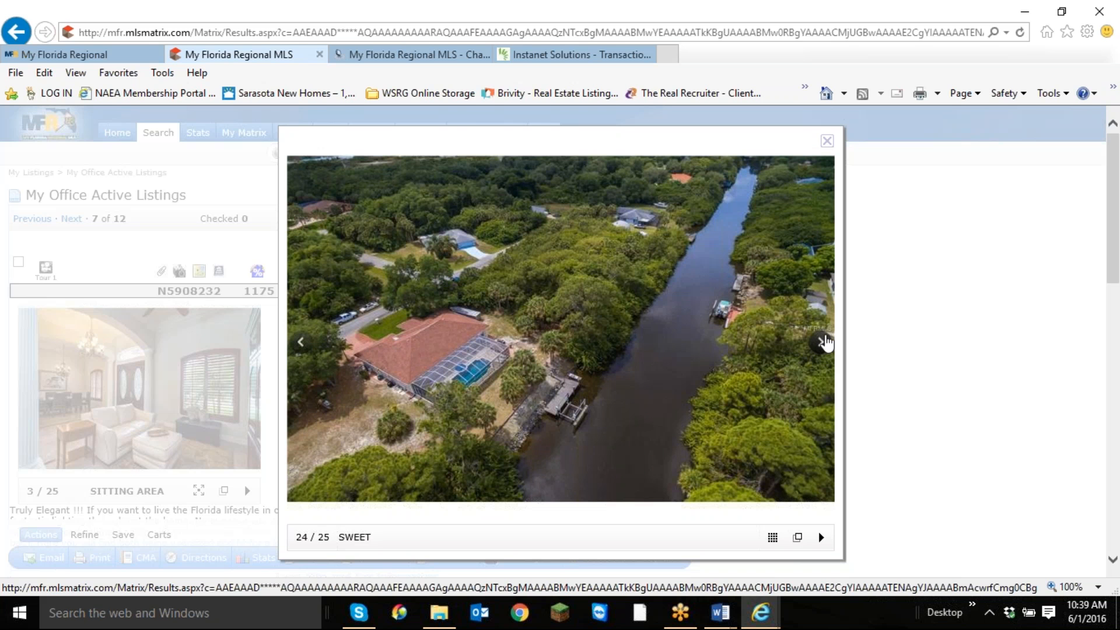
left_click(823, 350)
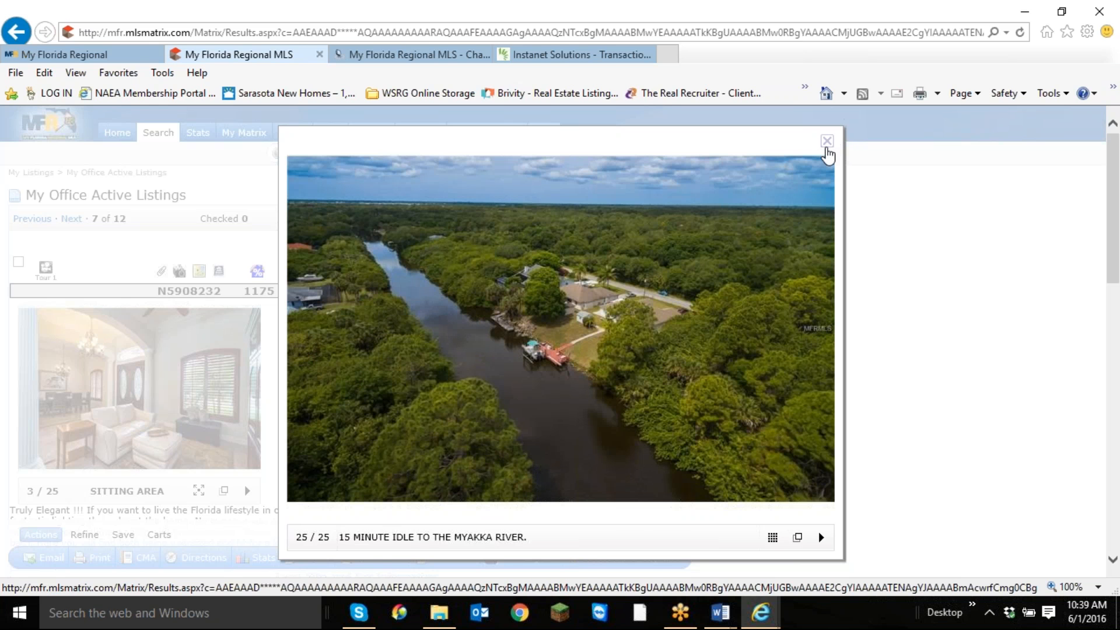
left_click(827, 142)
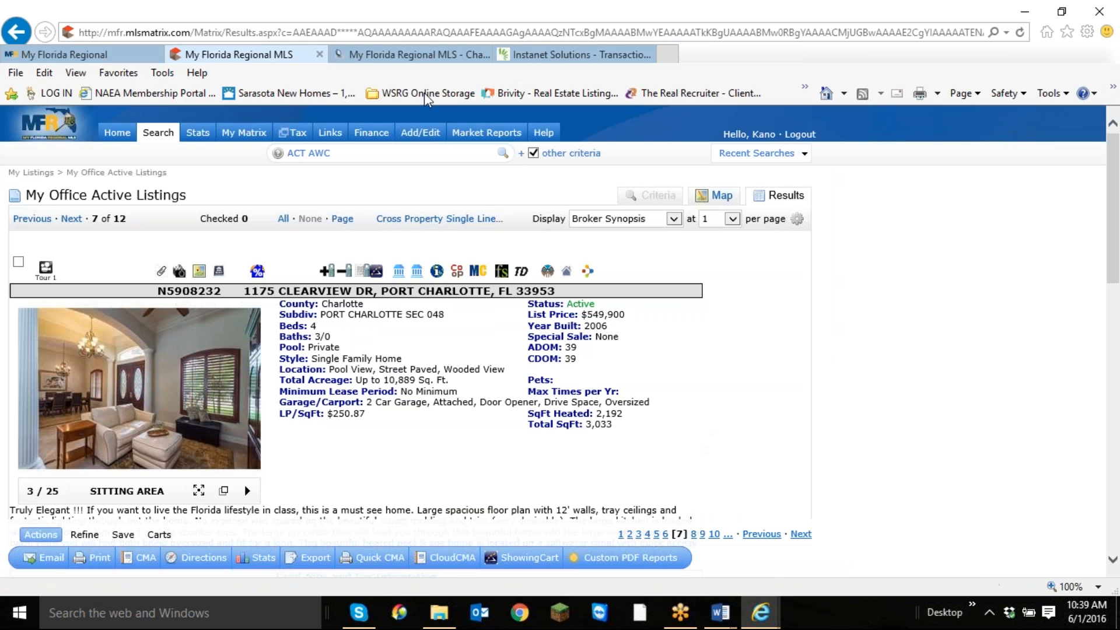
Return to the contract in TransactionDesk and add "Pool Equipment," to the other personal property items on line 20.
left_click(556, 55)
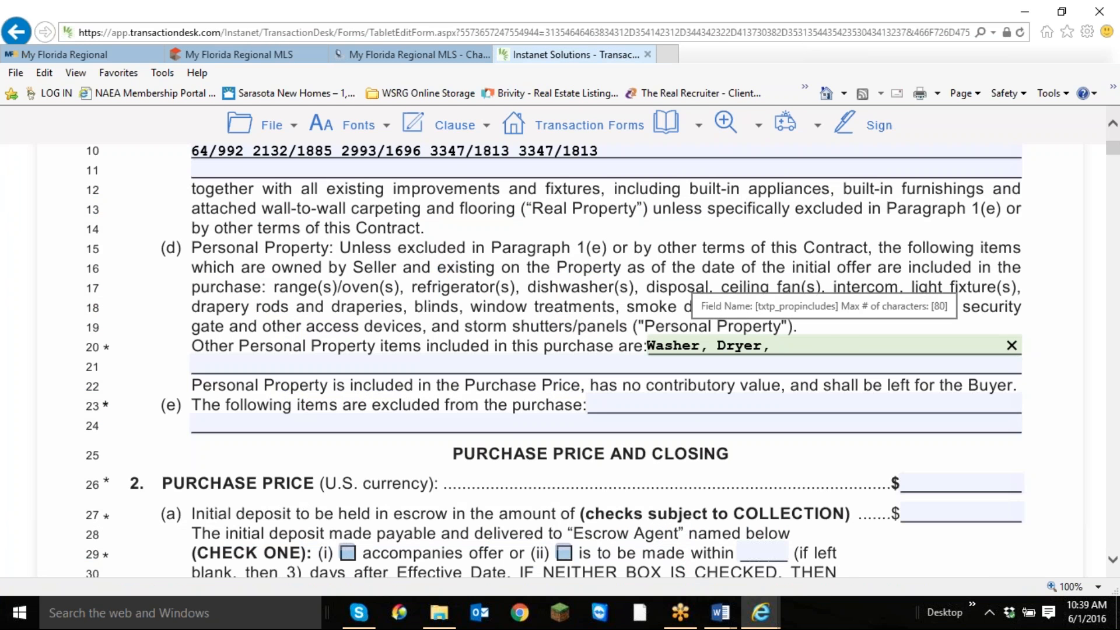
type("Pool ")
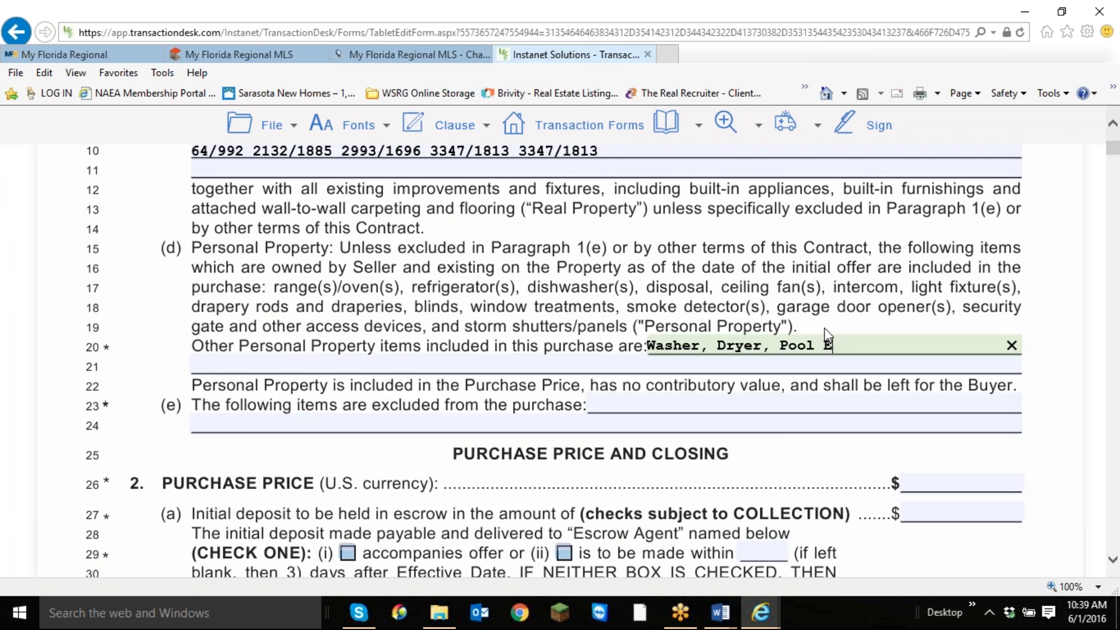
type("Equipment")
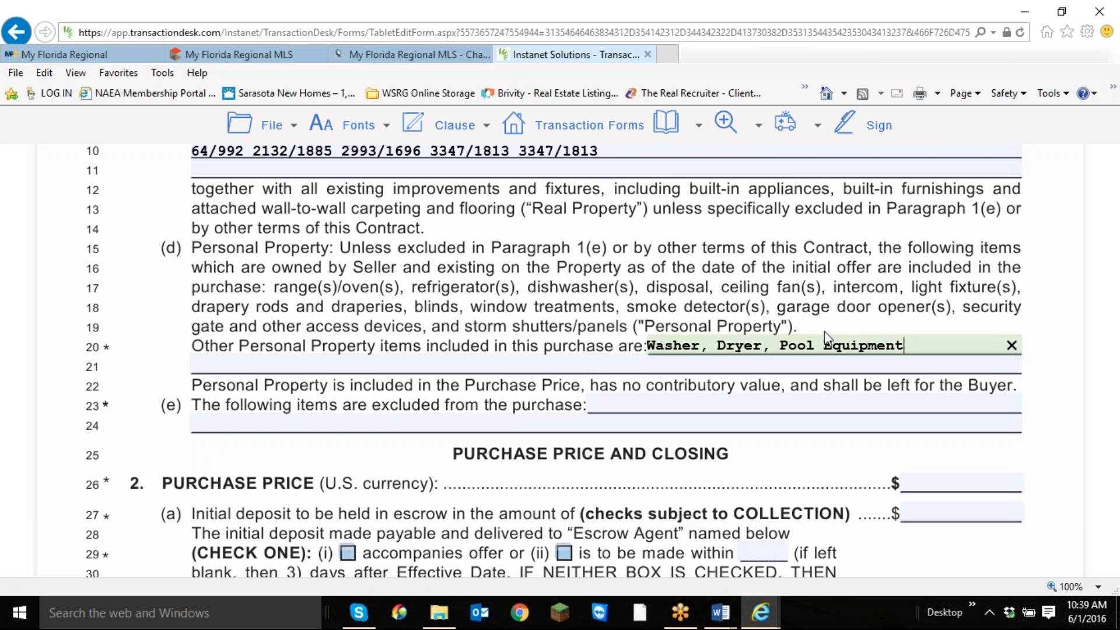
type(",")
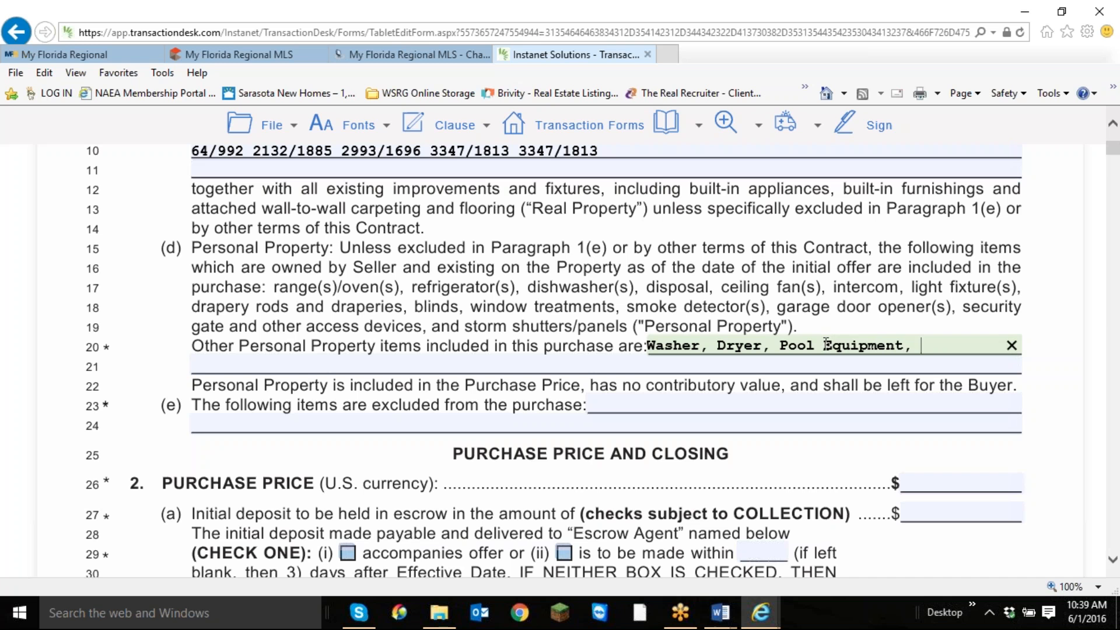
type(" Any ")
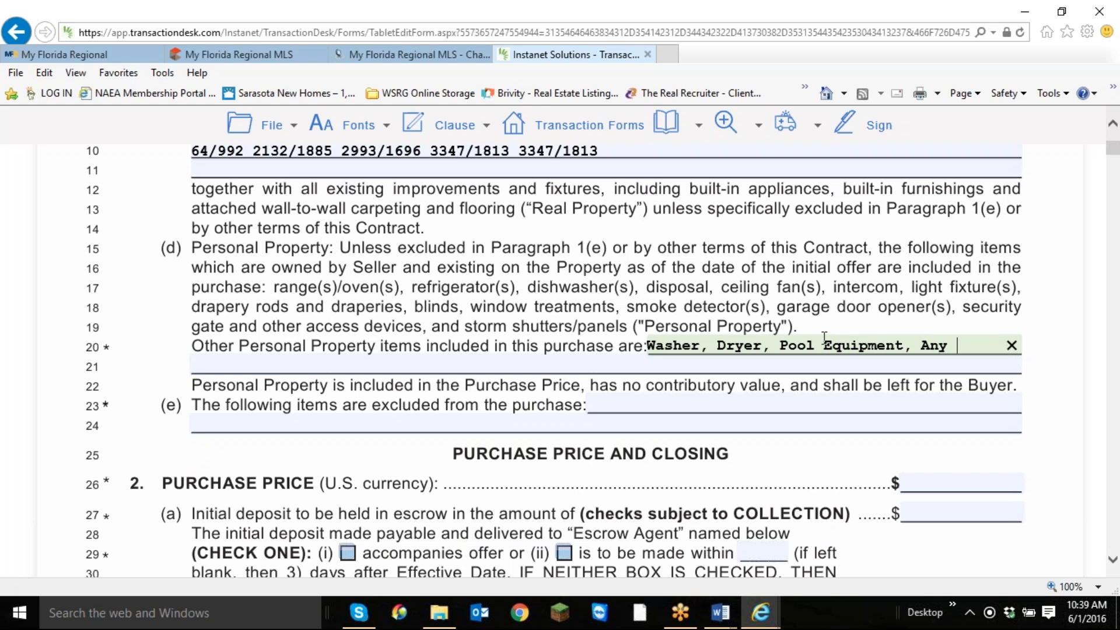
type("items on t")
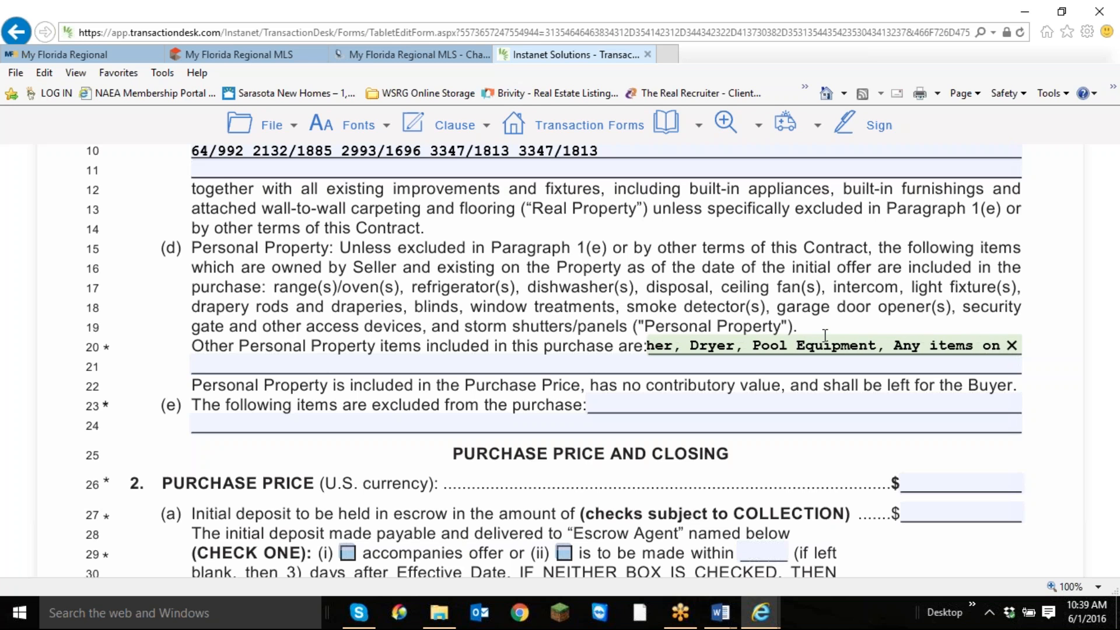
Extend the included personal property with "Any items" at the end of line 20 and "on the Dock." on line 21.
key("BackSpace")
key("BackSpace")
key("BackSpace")
key("BackSpace")
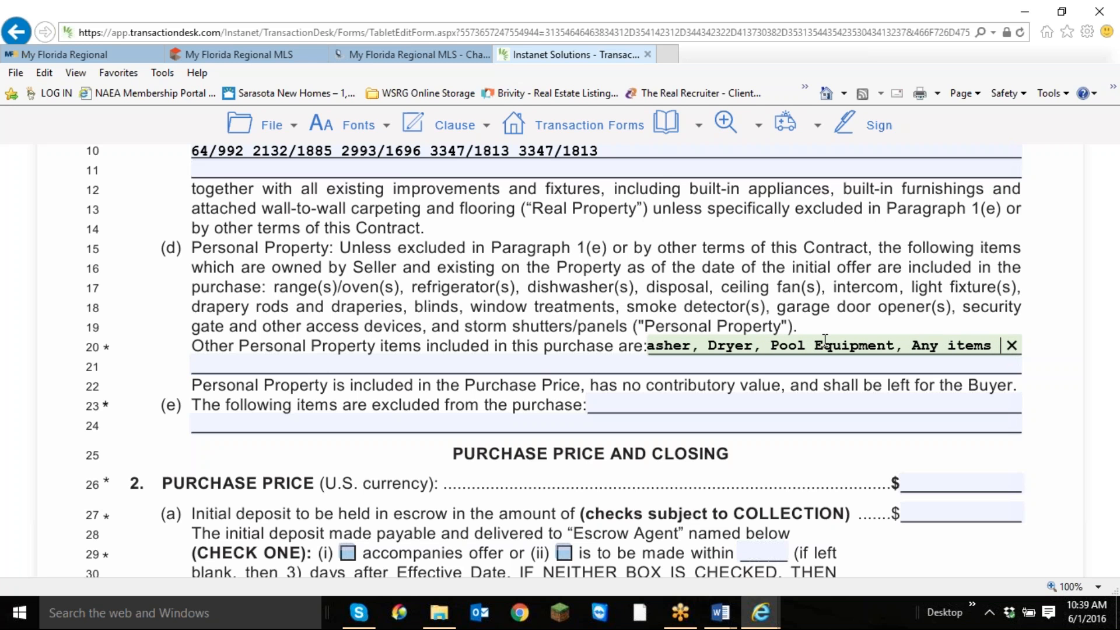
key("BackSpace")
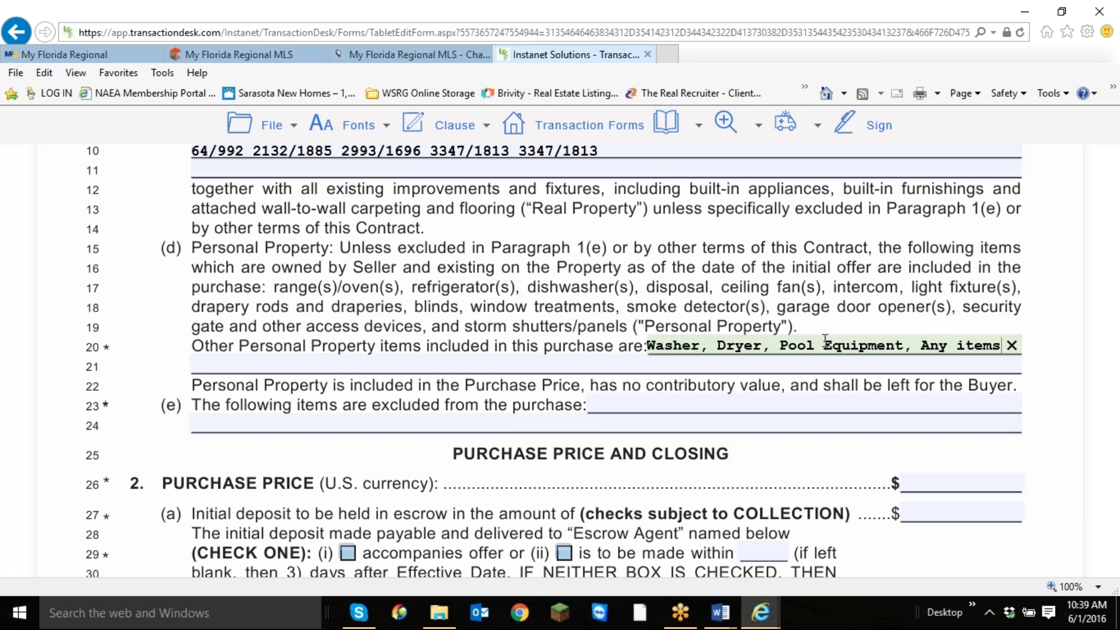
key("BackSpace")
type("s")
key("Tab")
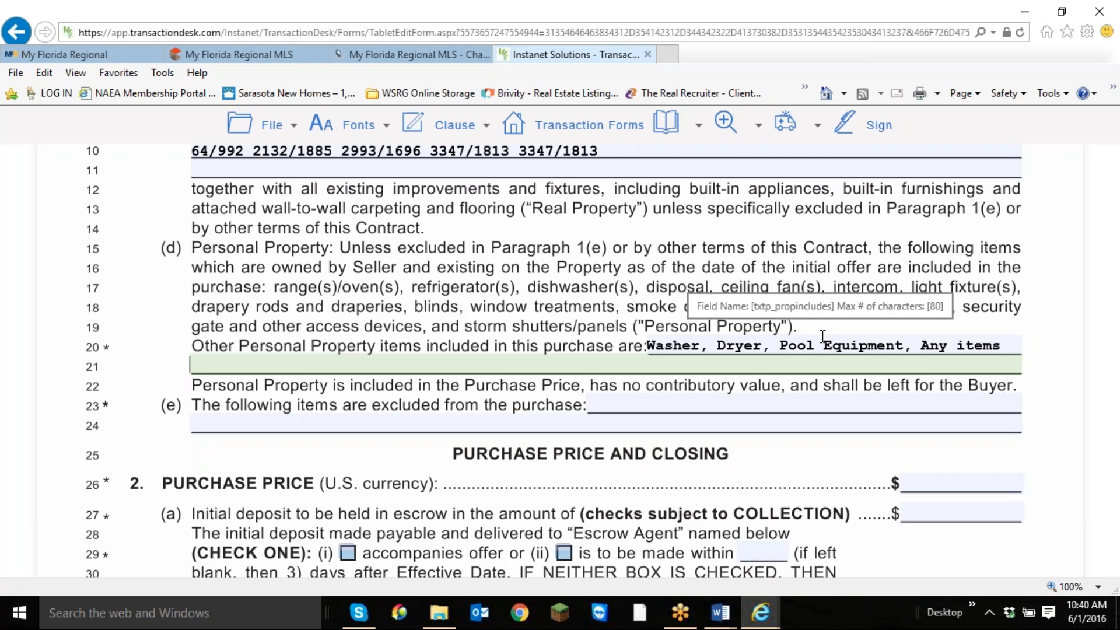
type("on")
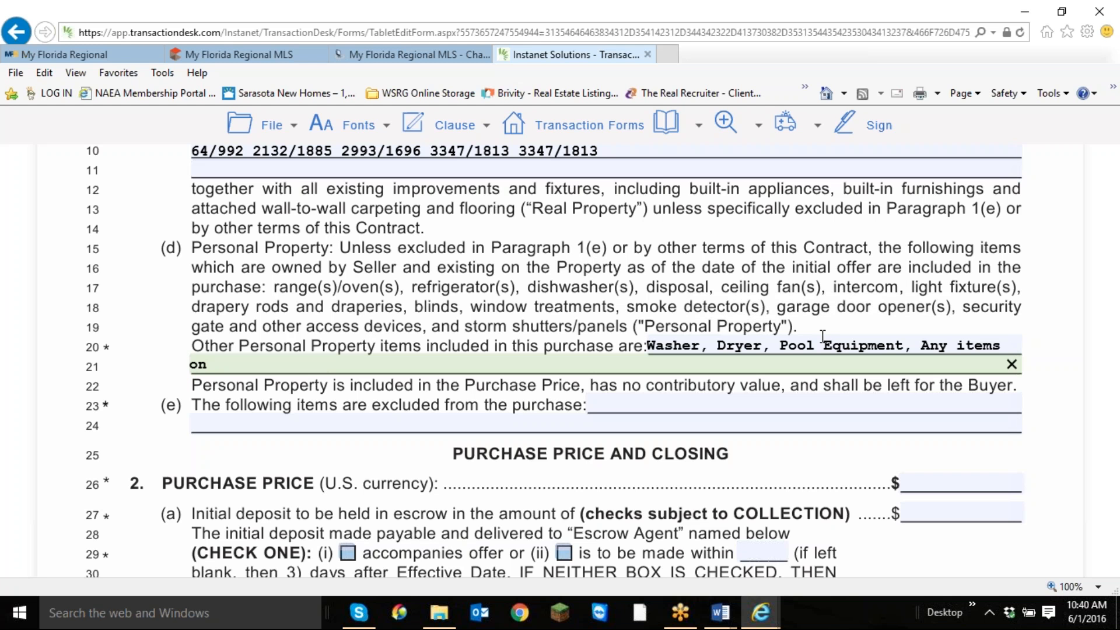
type(" the Dock.")
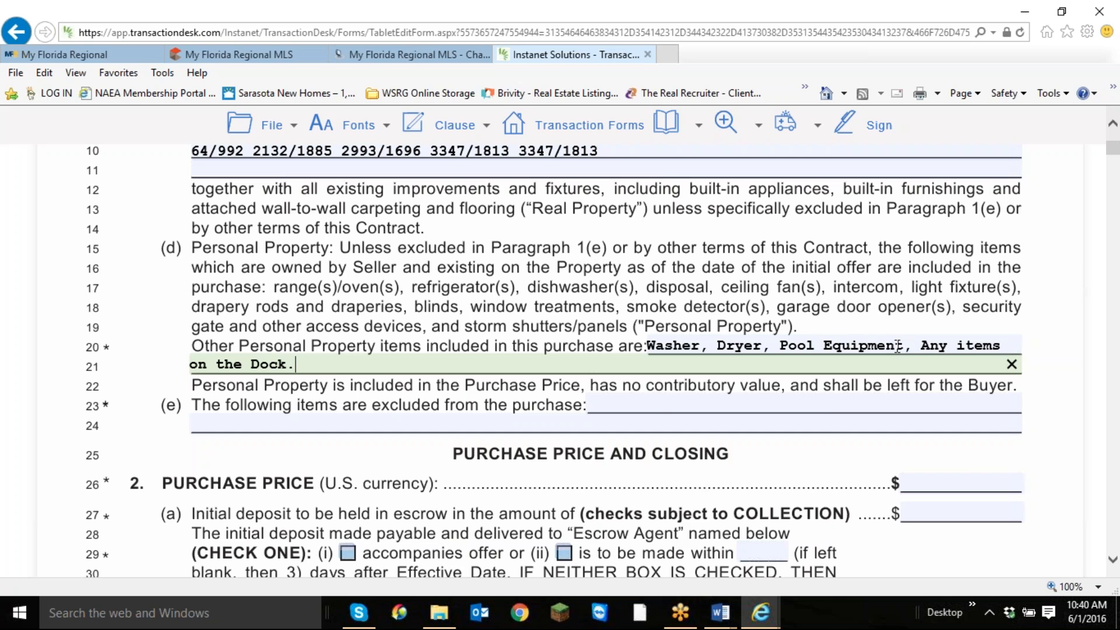
Look over the contract's excluded items and purchase price sections, and switch back to the Clearview listing in the MLS.
left_click(662, 405)
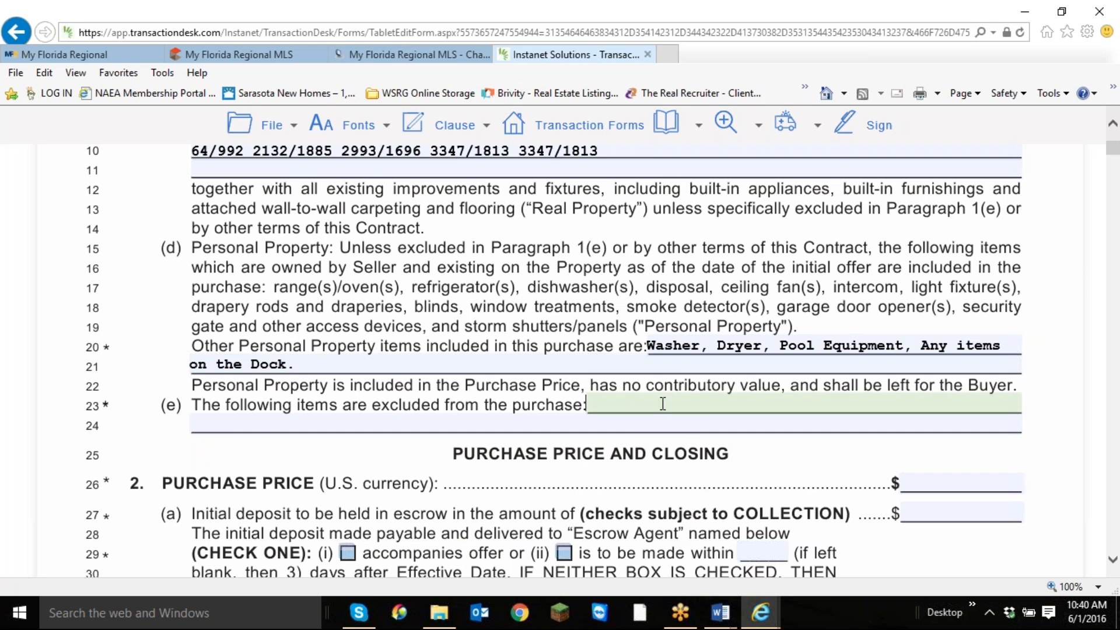
scroll(731, 402, "down", 1)
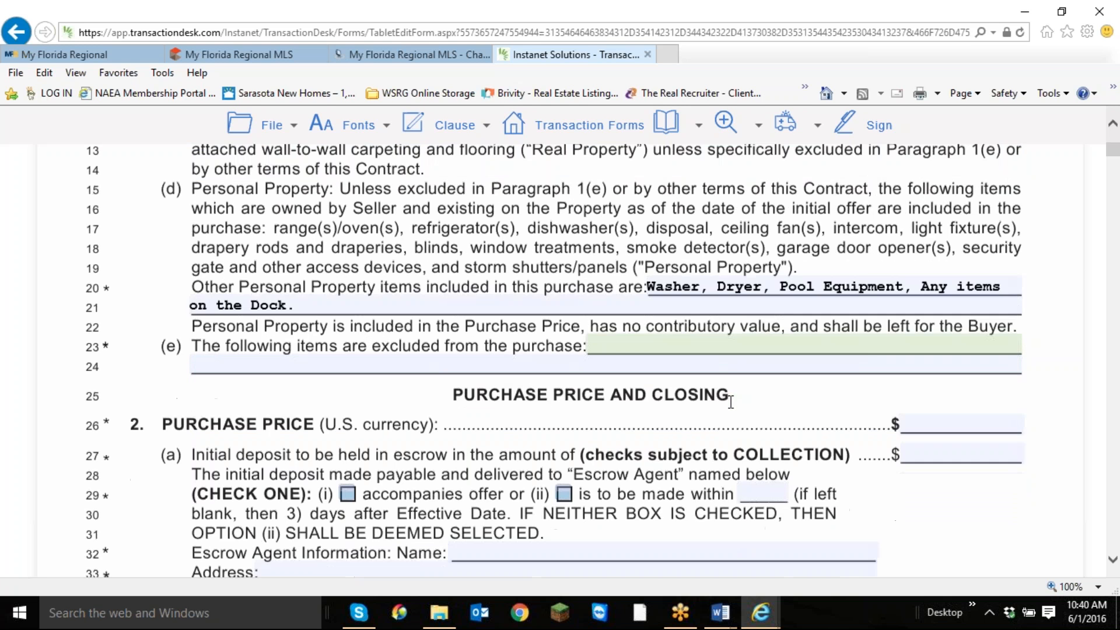
scroll(730, 402, "down", 1)
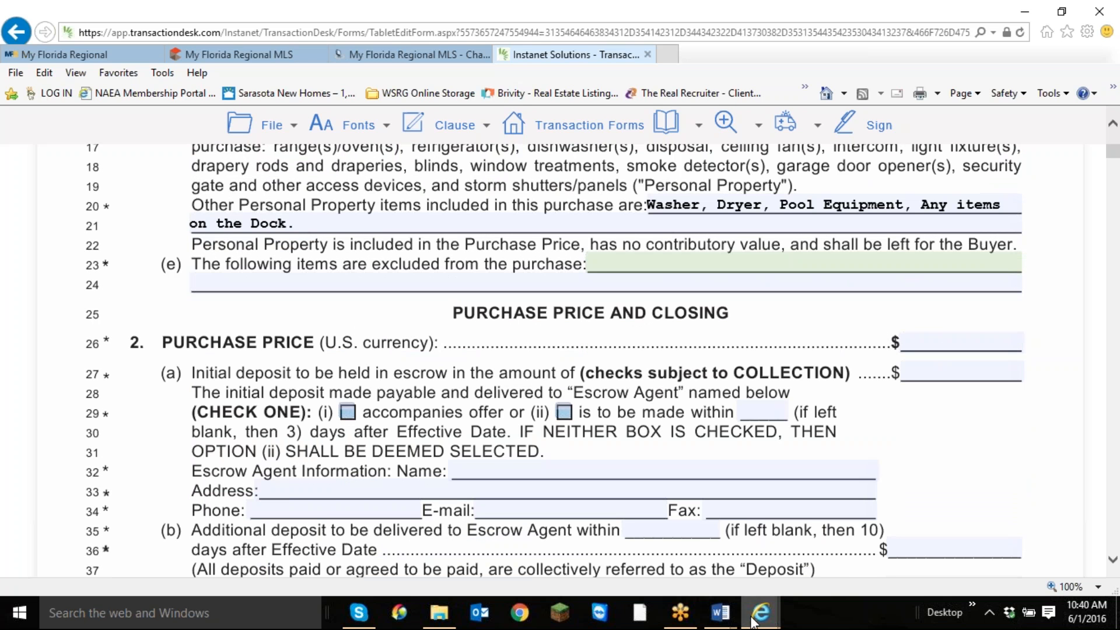
left_click(225, 55)
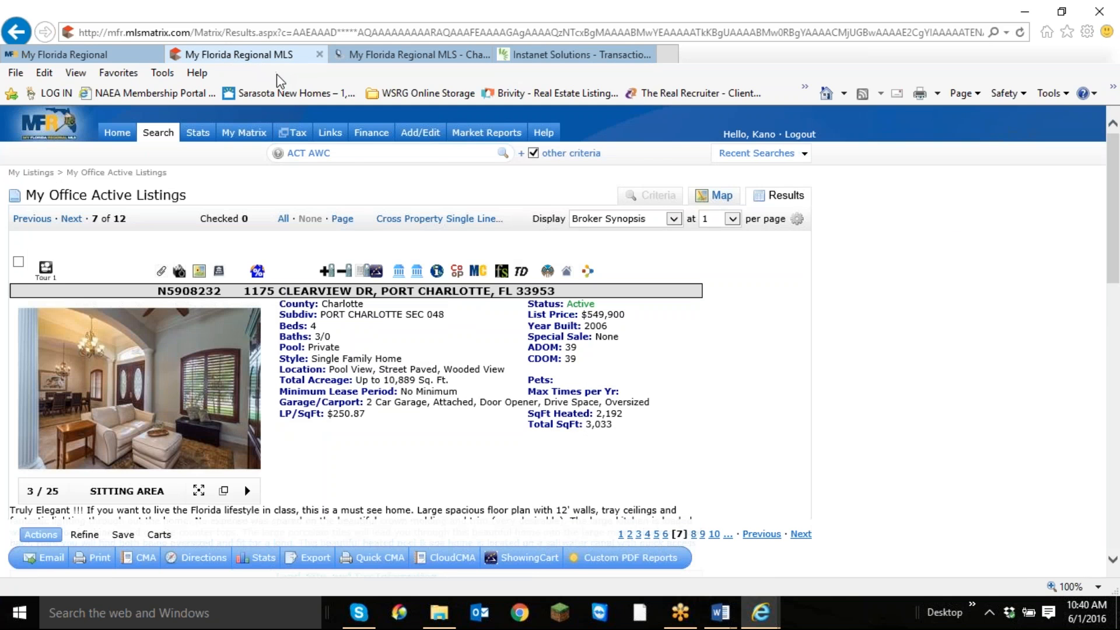
Return to the contract in TransactionDesk and enter 540000 as the purchase price on line 26.
left_click(574, 54)
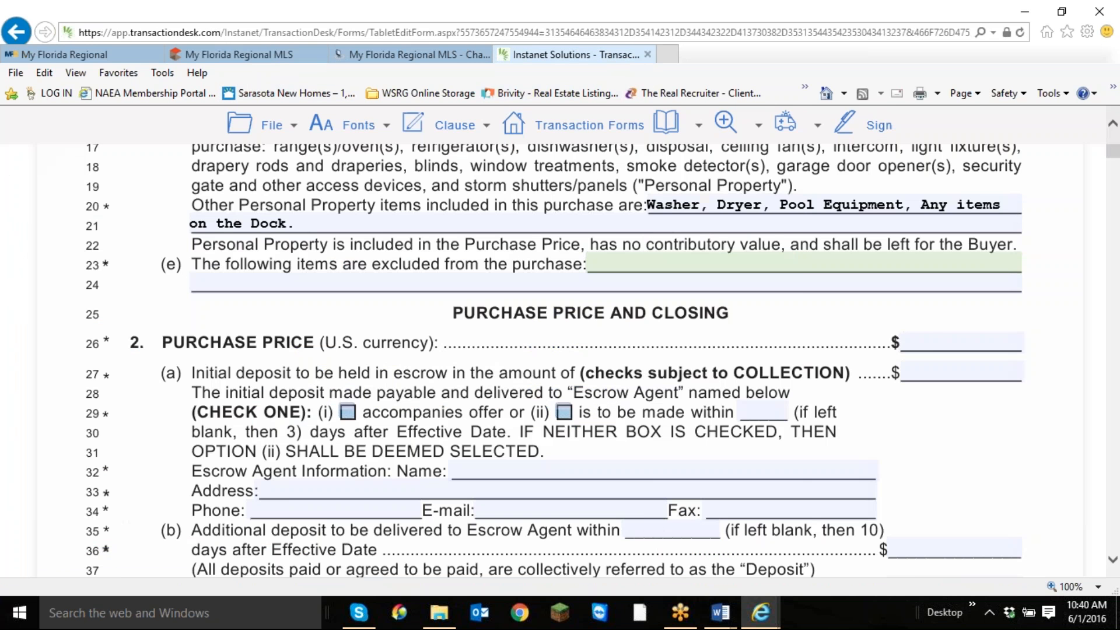
left_click(931, 343)
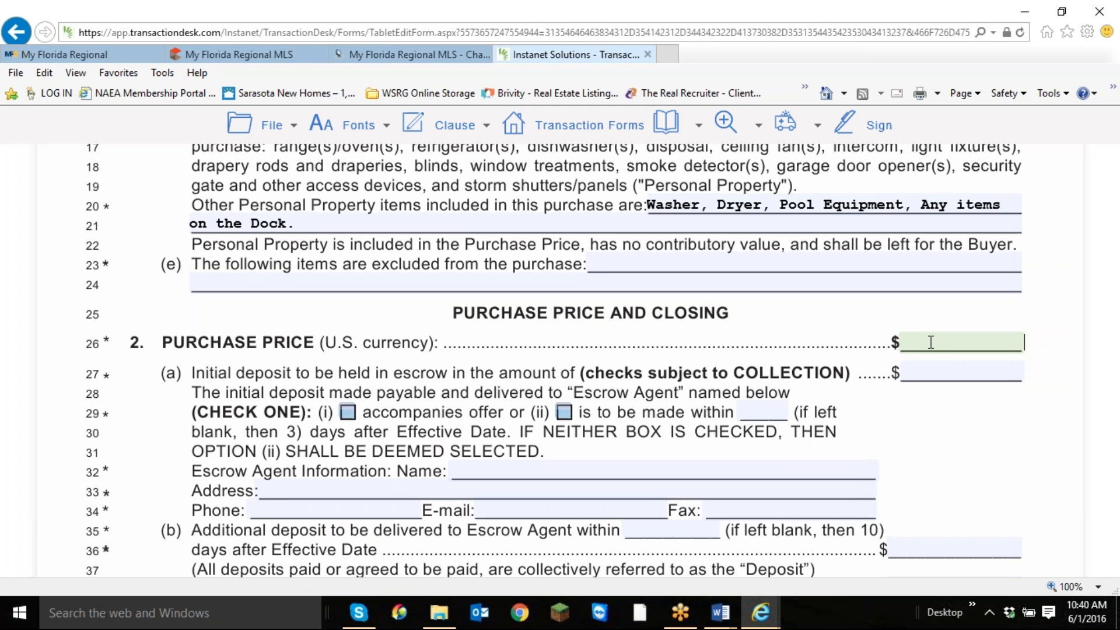
type("540000")
left_click(977, 345)
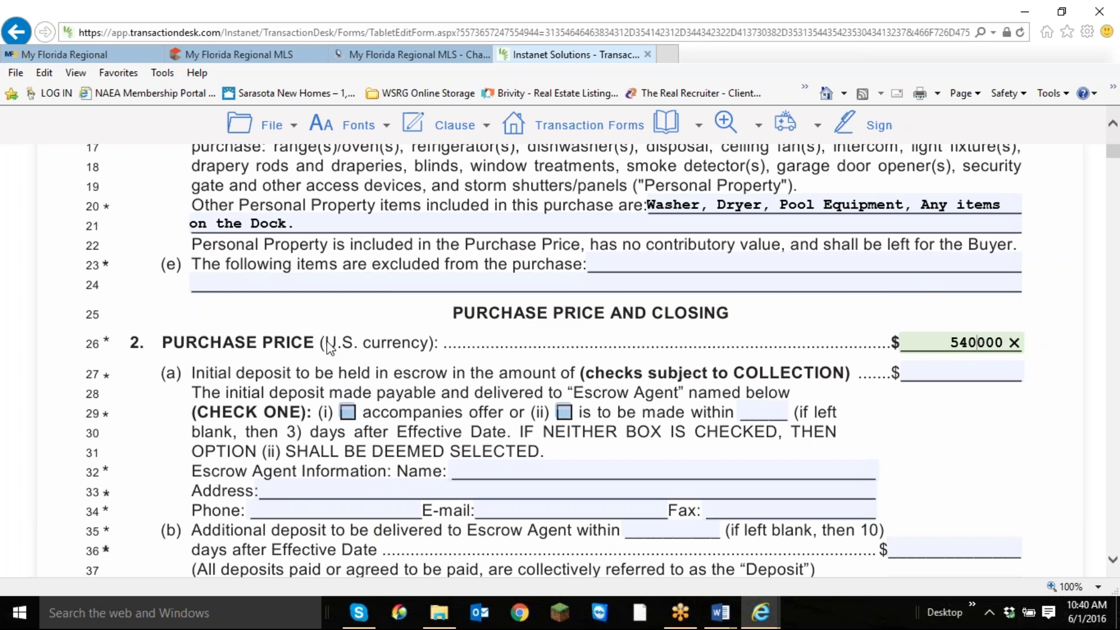
Select option (ii) for the initial deposit on line 29 and set it as due within 3 days.
left_click(564, 414)
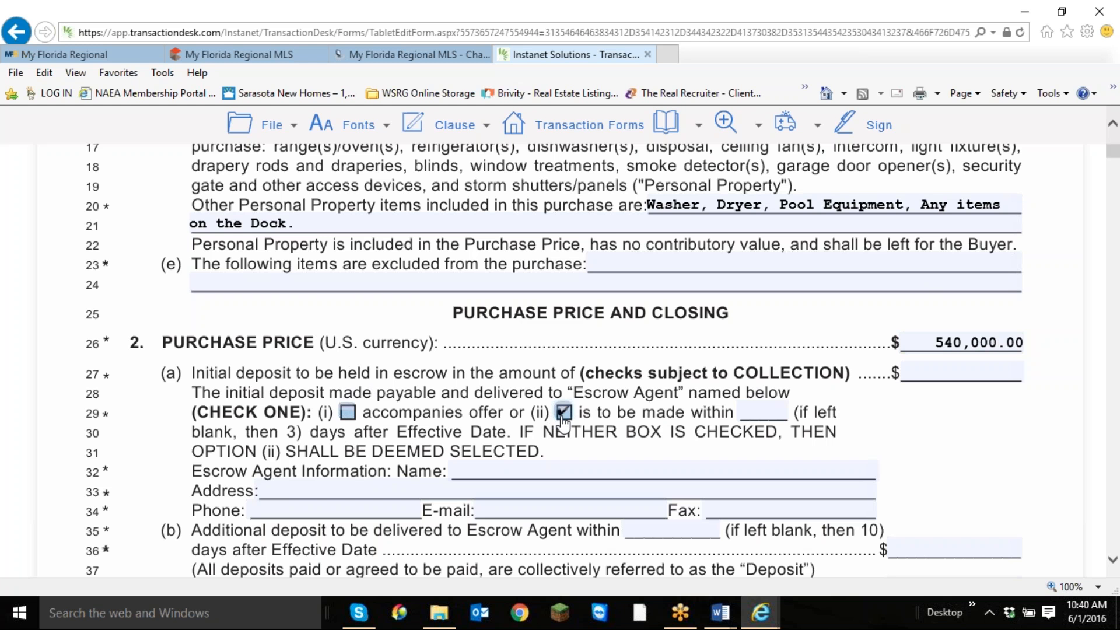
left_click(778, 411)
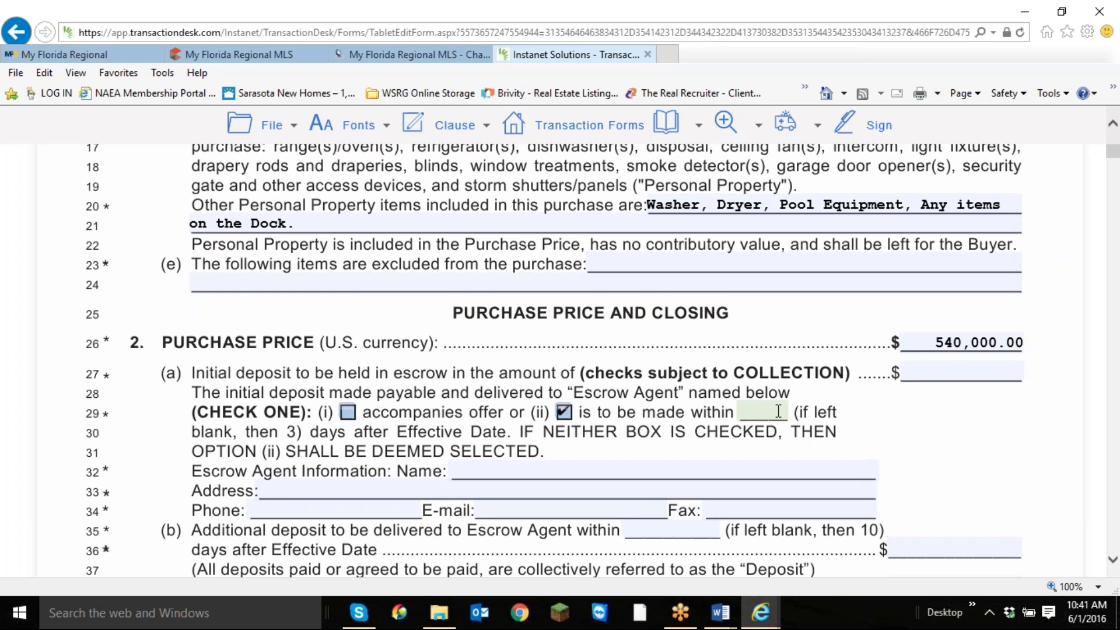
type("3")
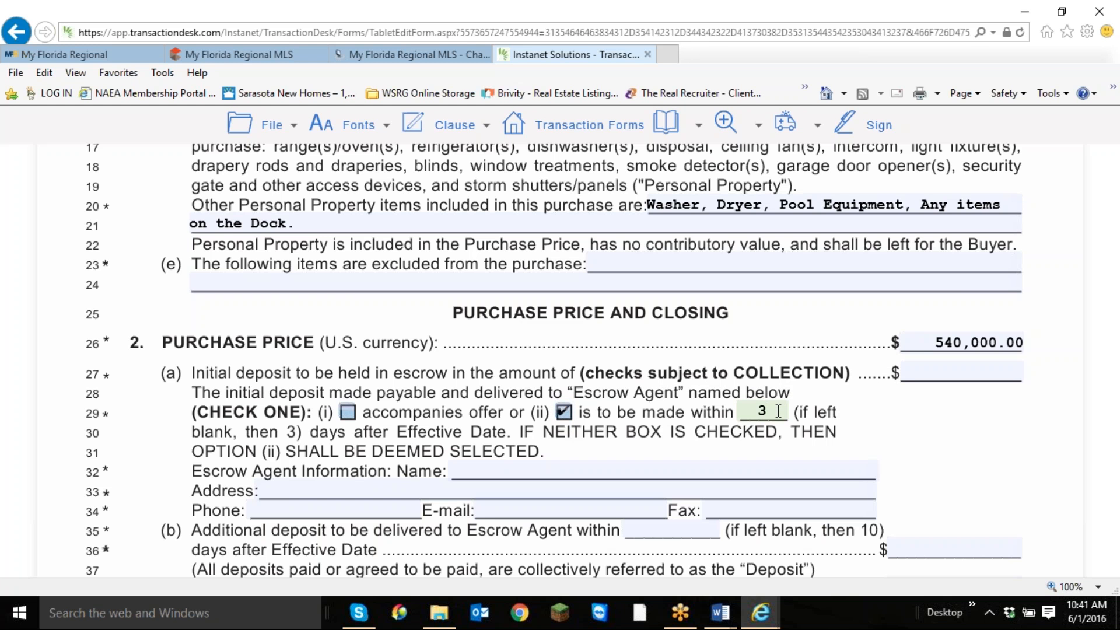
Open the initial escrow deposit amount on line 27 for entry.
left_click(934, 371)
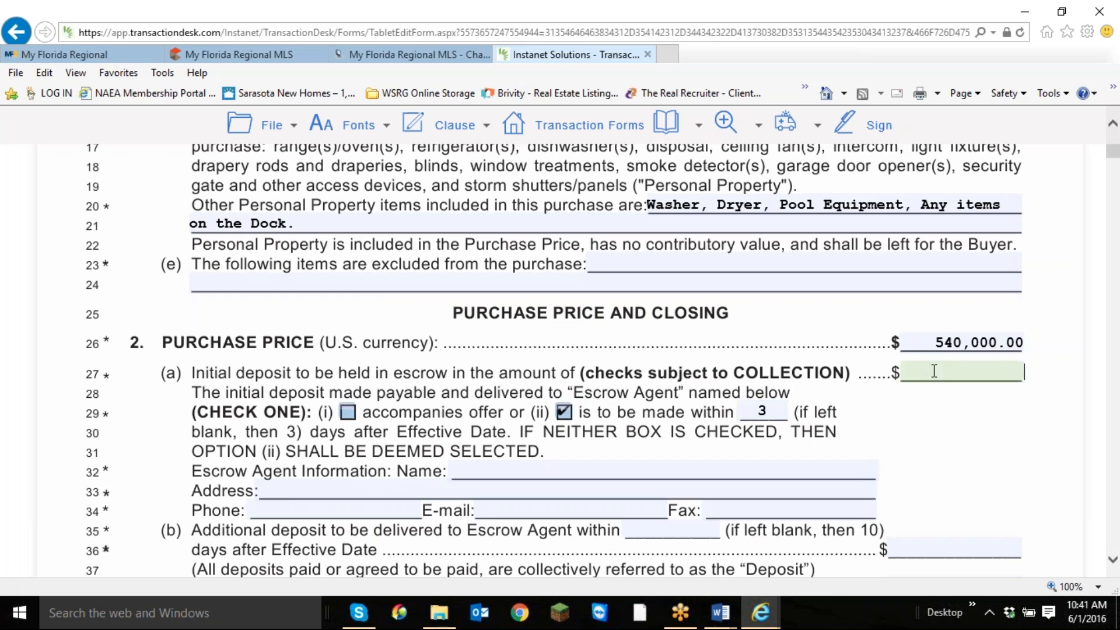
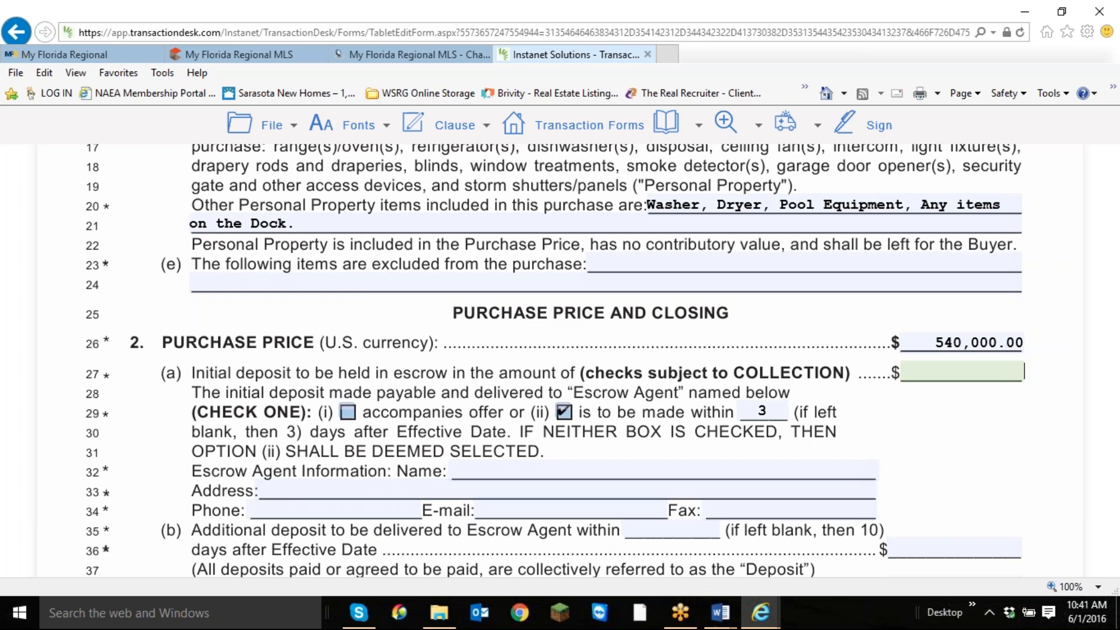
Enter 11000.00 as the initial escrow deposit amount on line 27.
type("10000.00")
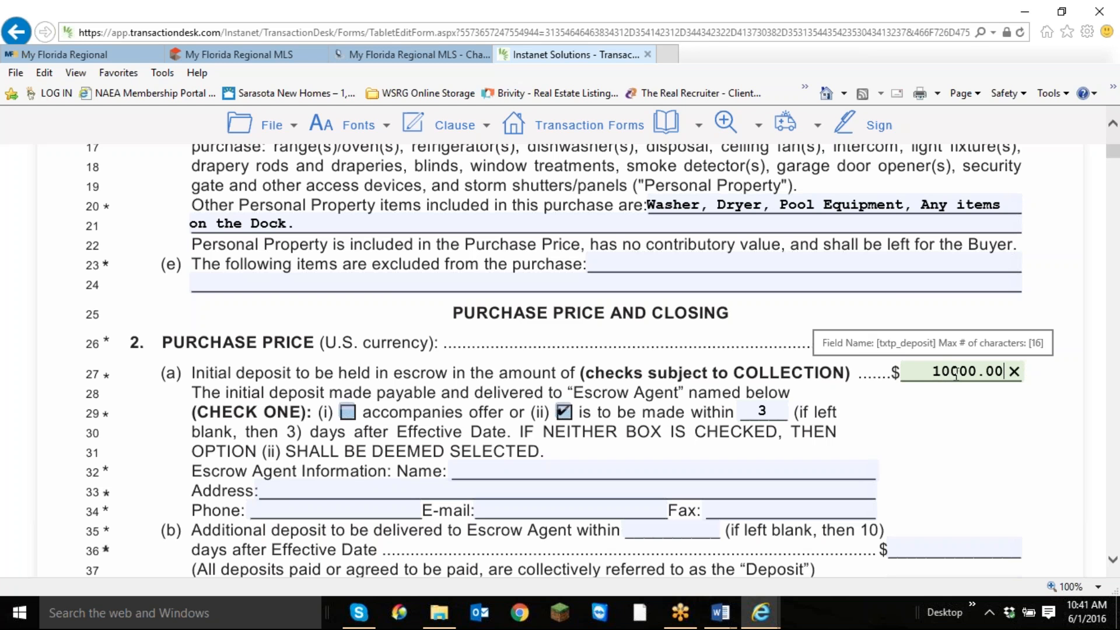
key("BackSpace")
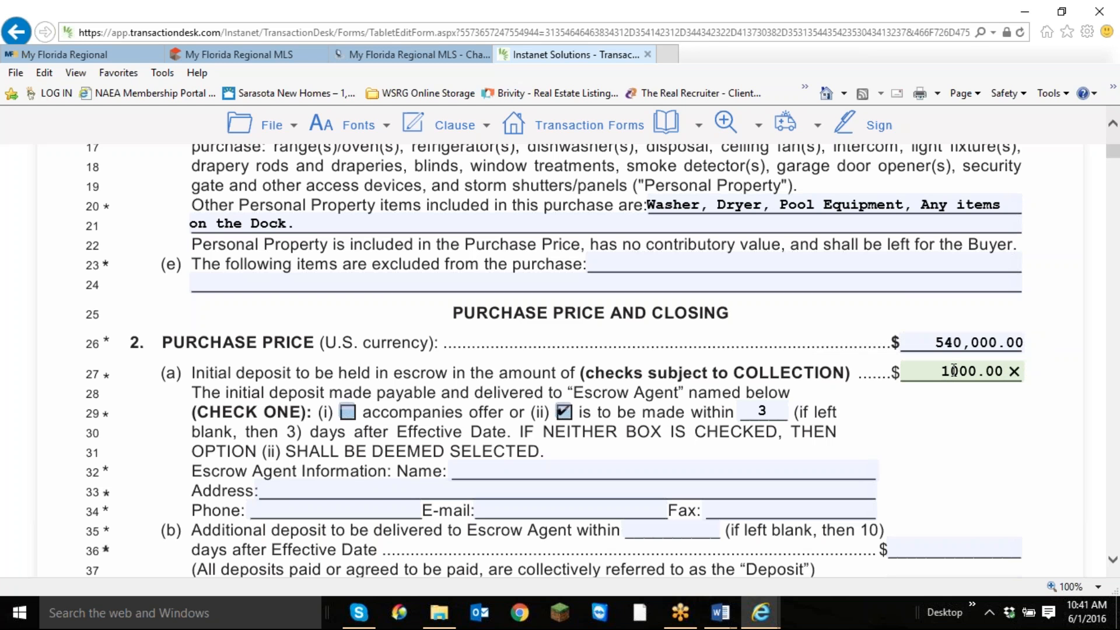
type("1")
Enter First International Title as the escrow agent's name on line 32.
left_click(855, 473)
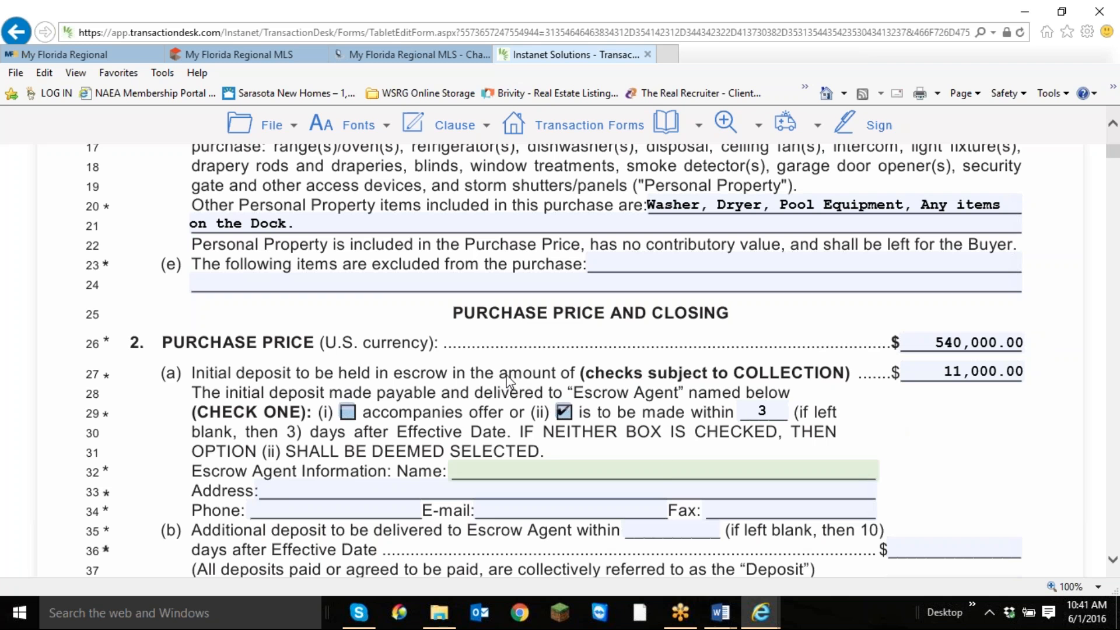
type("First Internation")
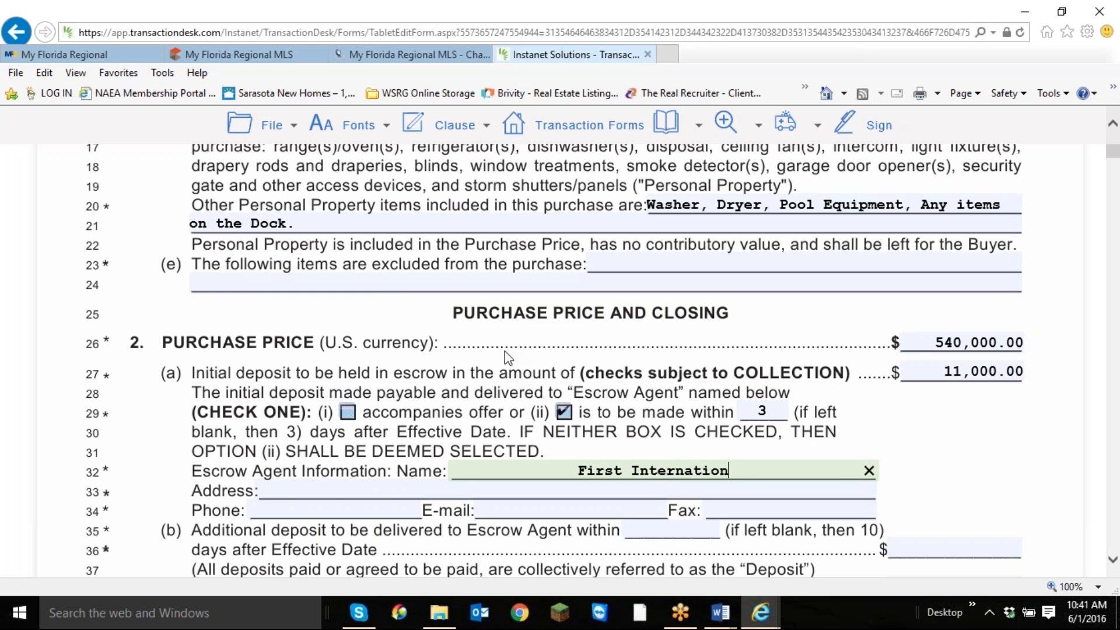
type("al T")
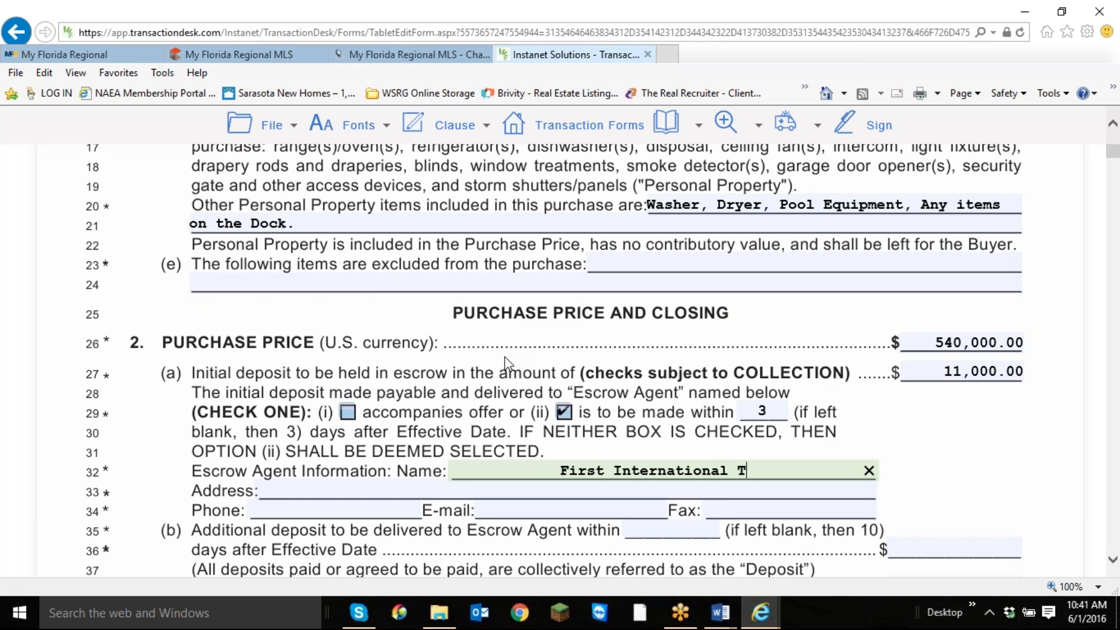
type("itle")
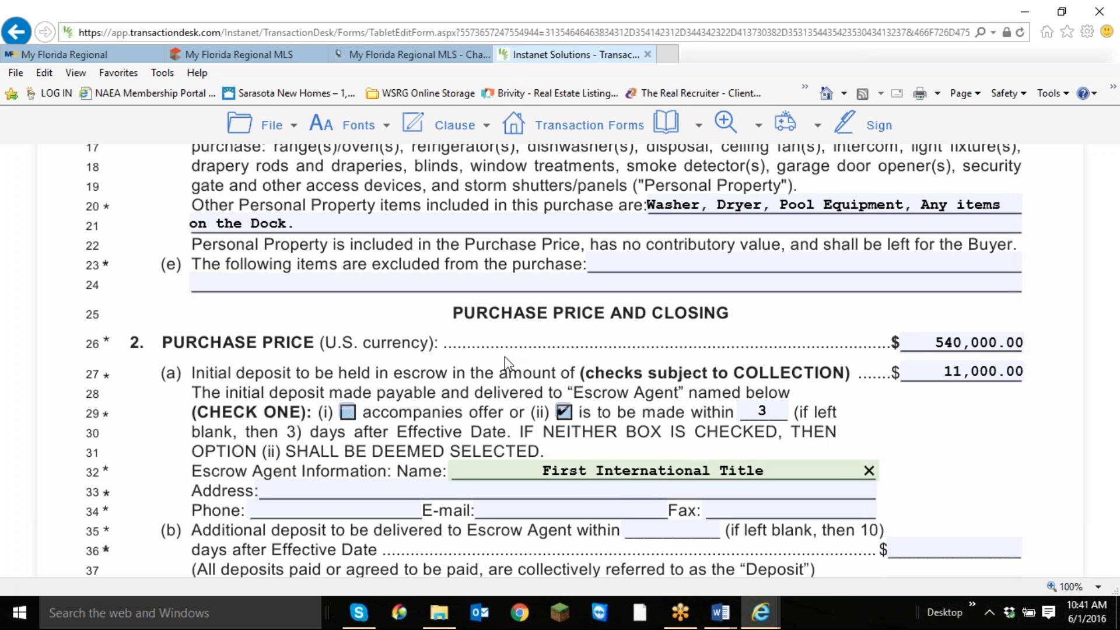
Set the financing loan amount on line 38 to 80%, leaving the additional deposit blank.
scroll(934, 500, "down", 3)
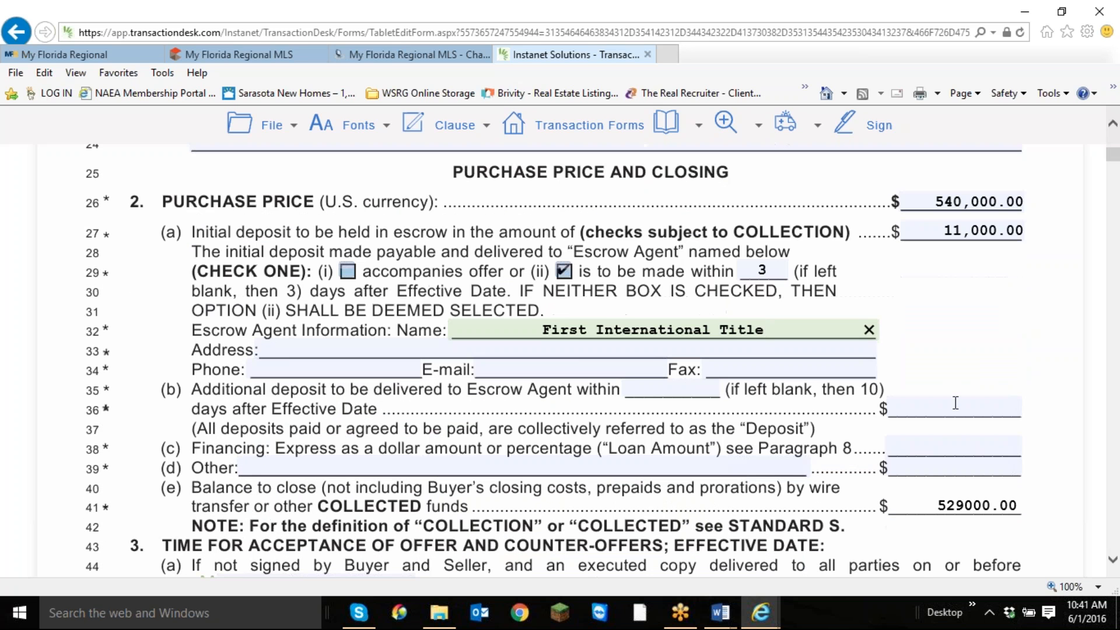
left_click(955, 404)
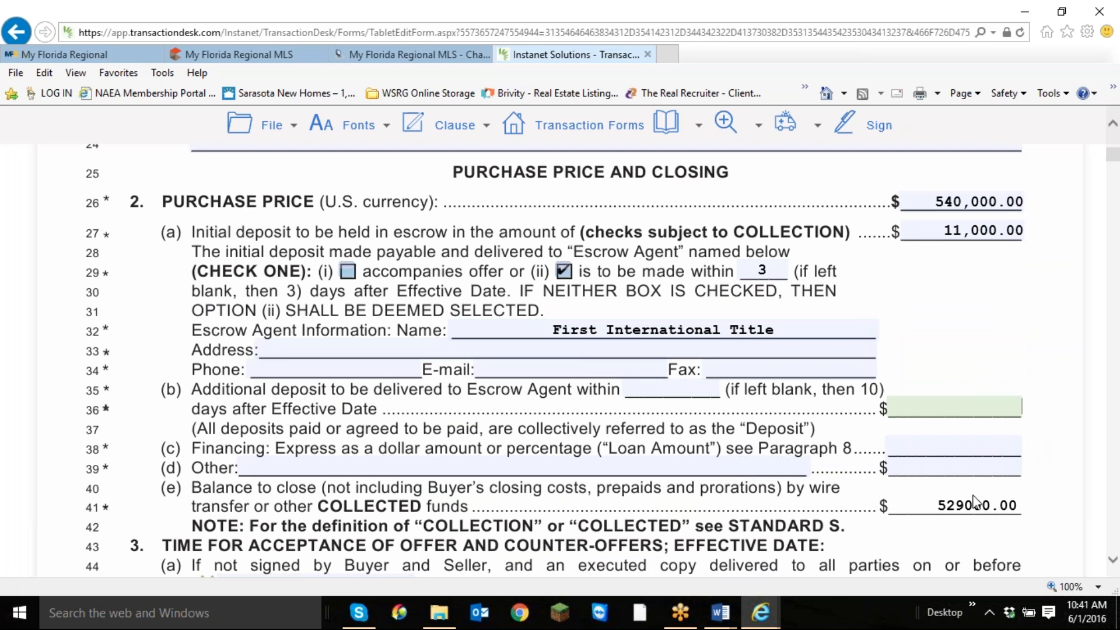
left_click(983, 452)
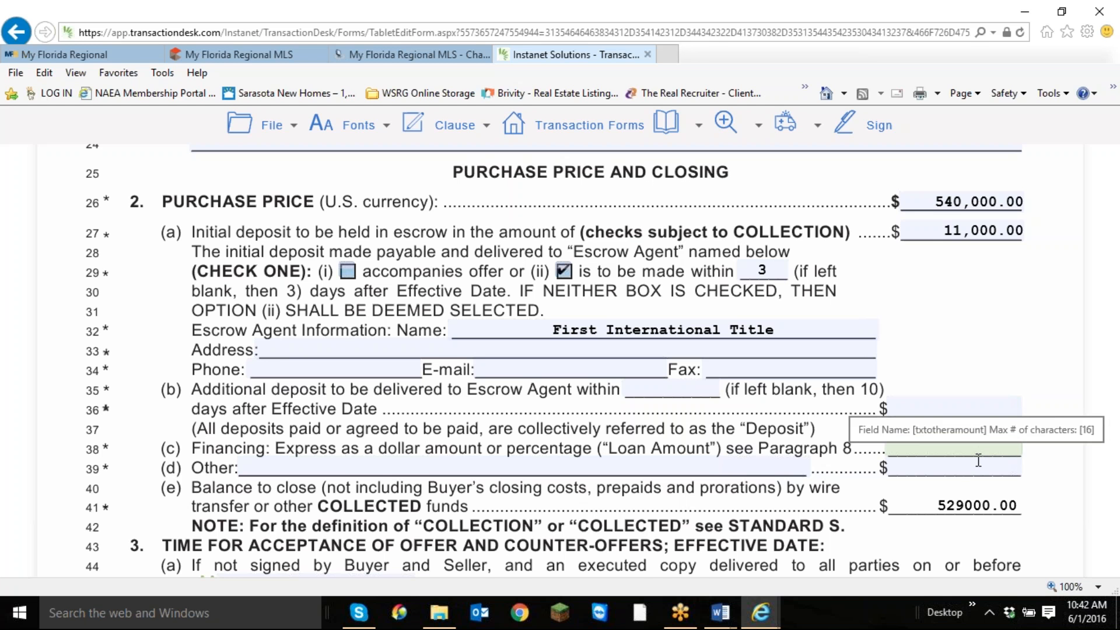
type("80")
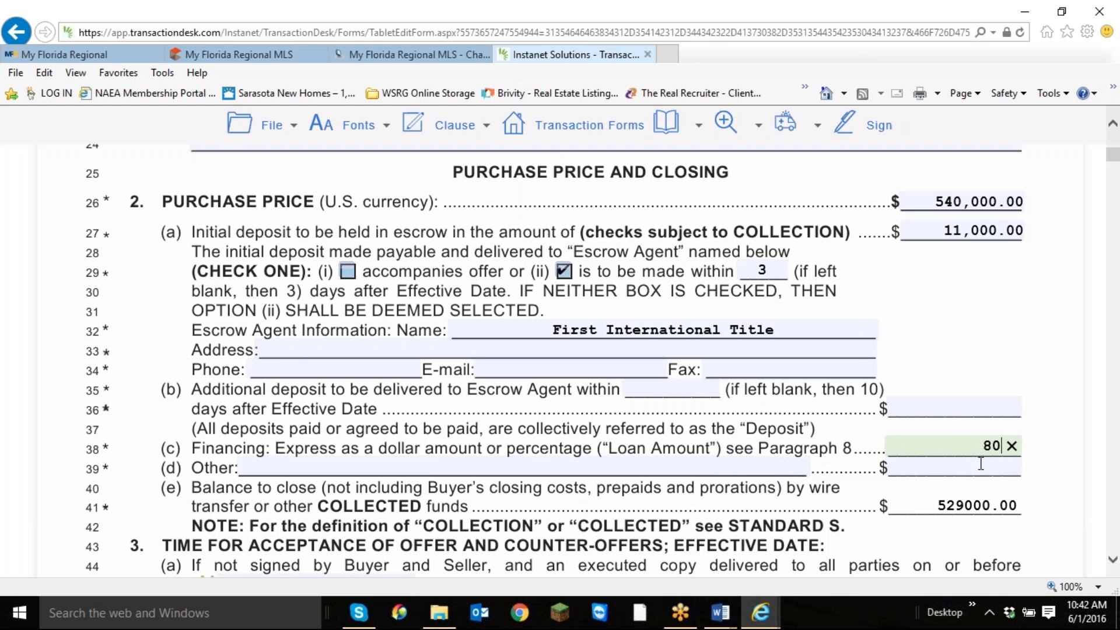
type("%")
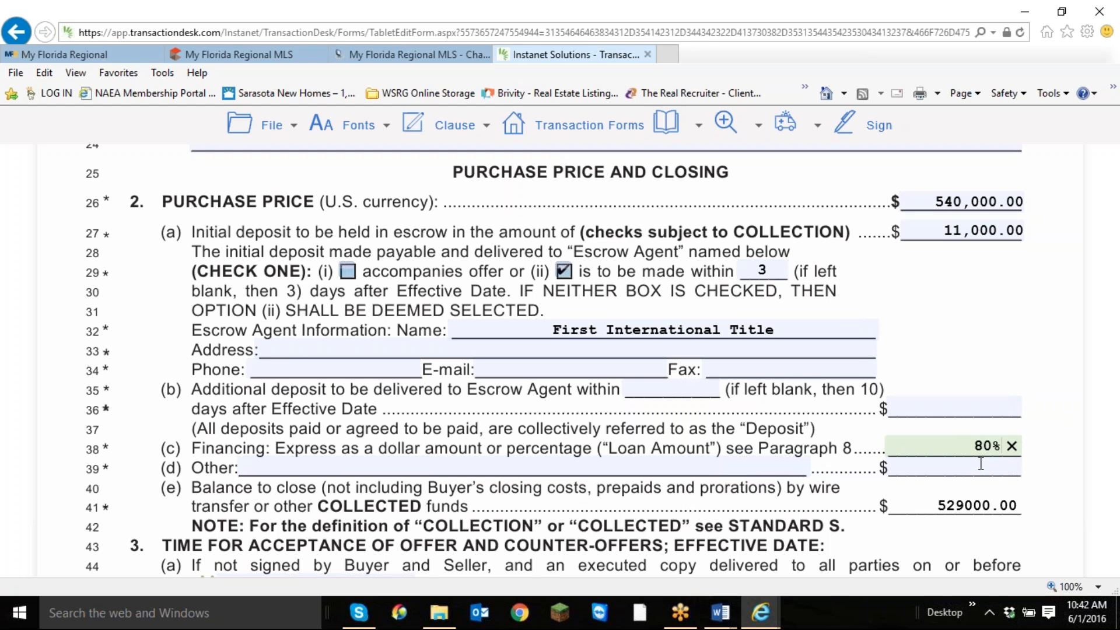
left_click(982, 464)
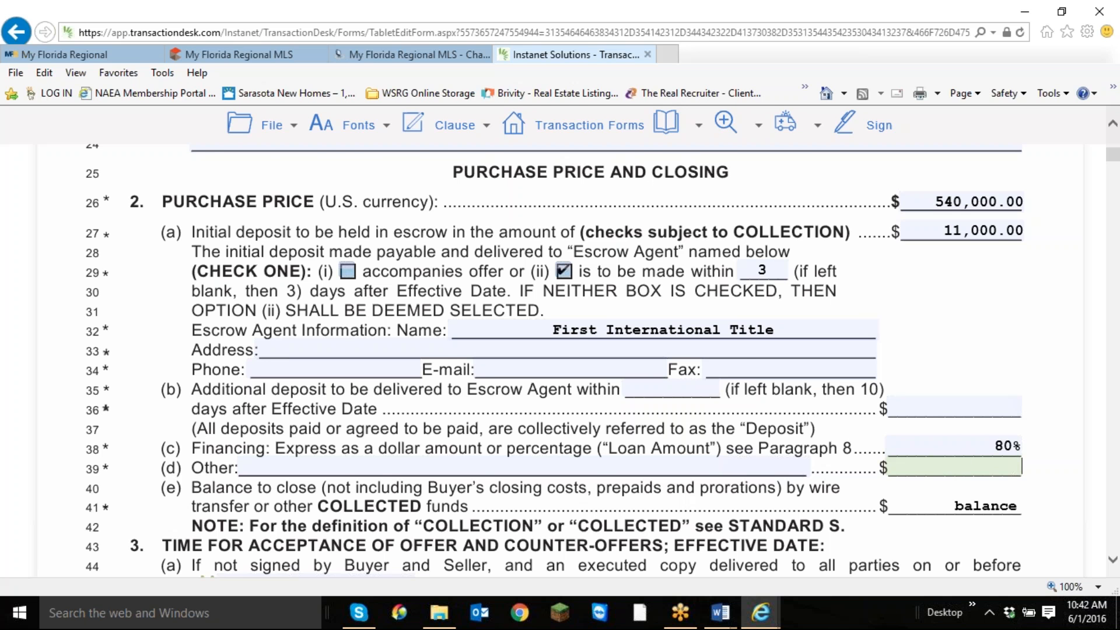
Set the offer acceptance deadline on line 45 to June 3, 2016.
scroll(875, 518, "down", 3)
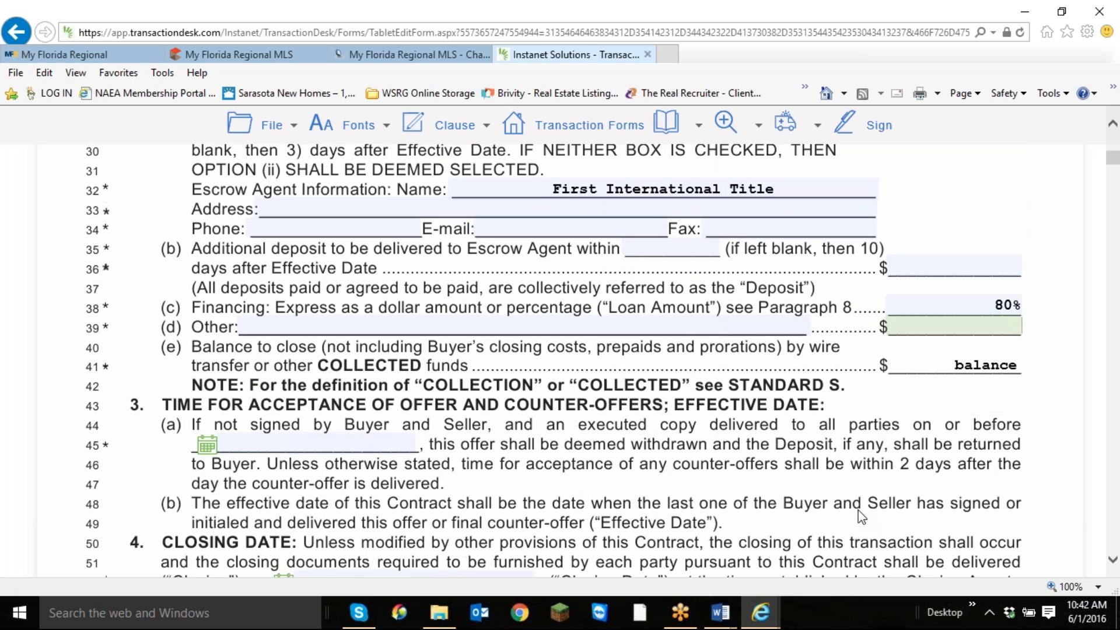
scroll(860, 519, "down", 1)
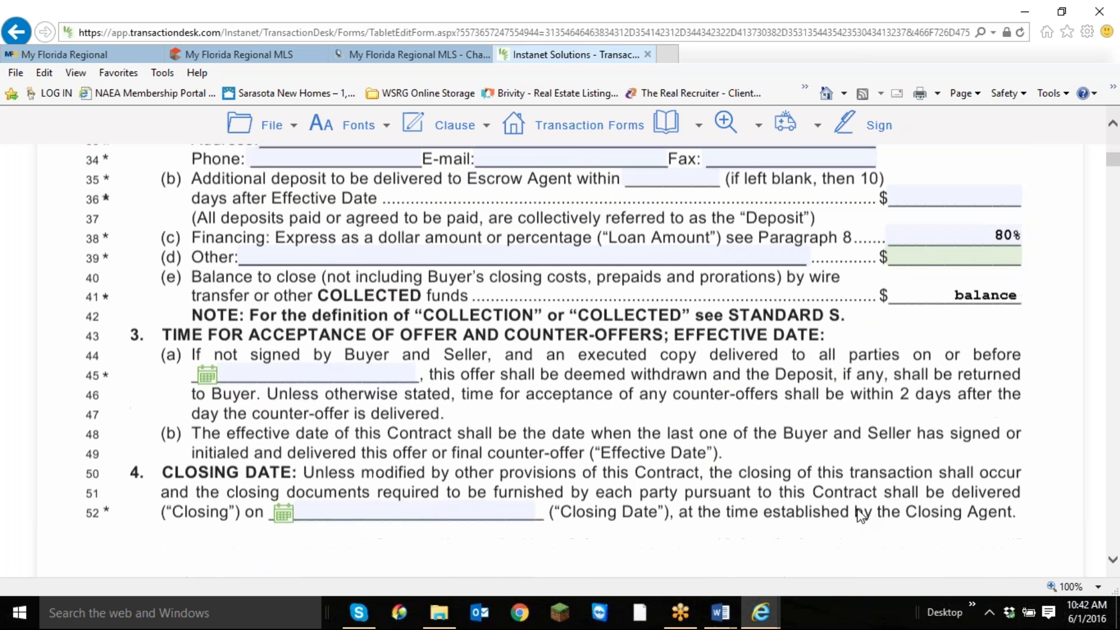
left_click(208, 376)
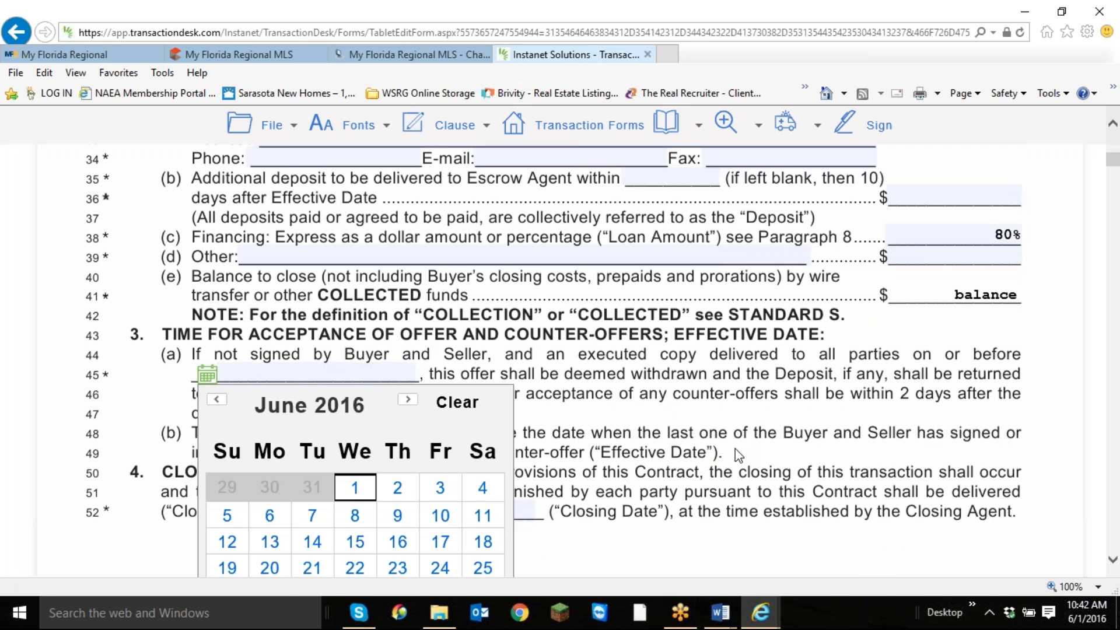
left_click(440, 493)
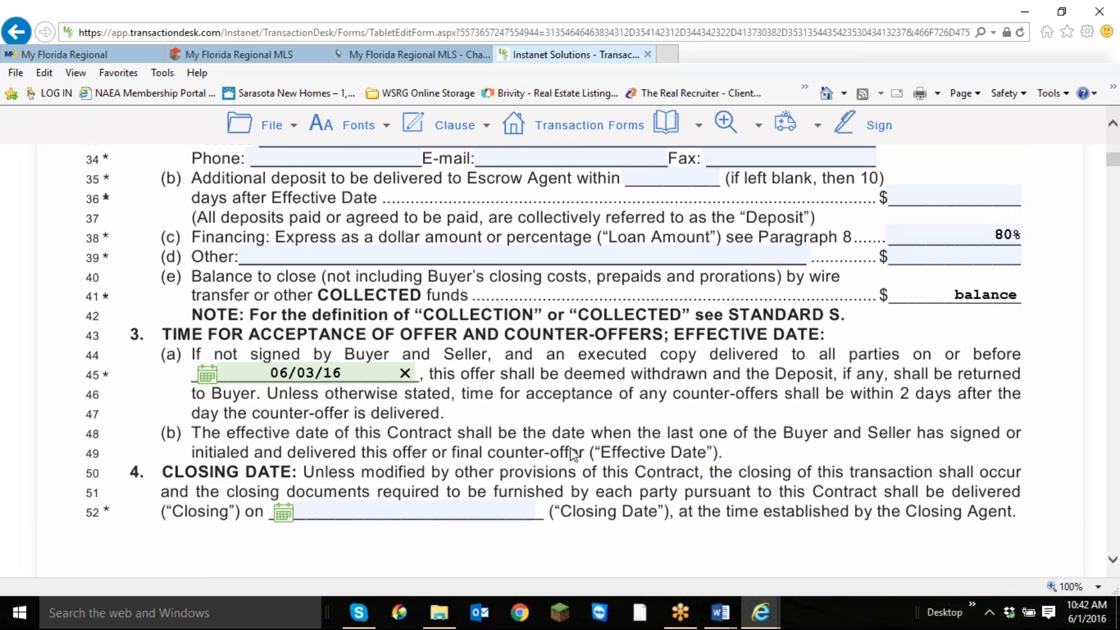
Set the closing date on line 52 to July 13, 2016.
scroll(569, 449, "down", 2)
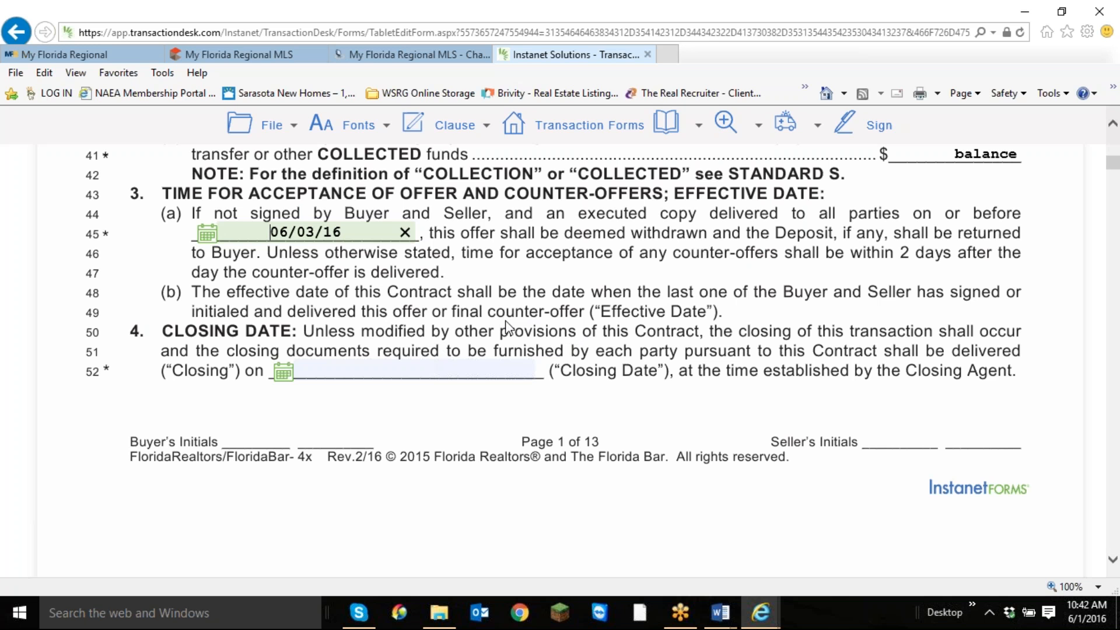
scroll(506, 328, "down", 1)
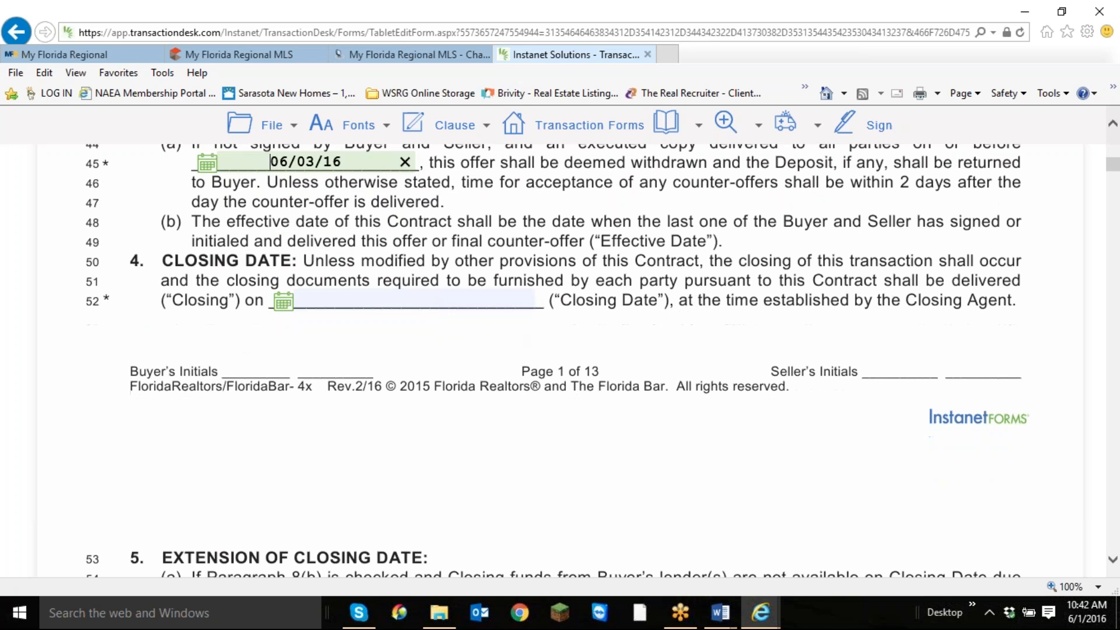
scroll(504, 328, "up", 2)
scroll(503, 328, "up", 3)
scroll(301, 353, "down", 4)
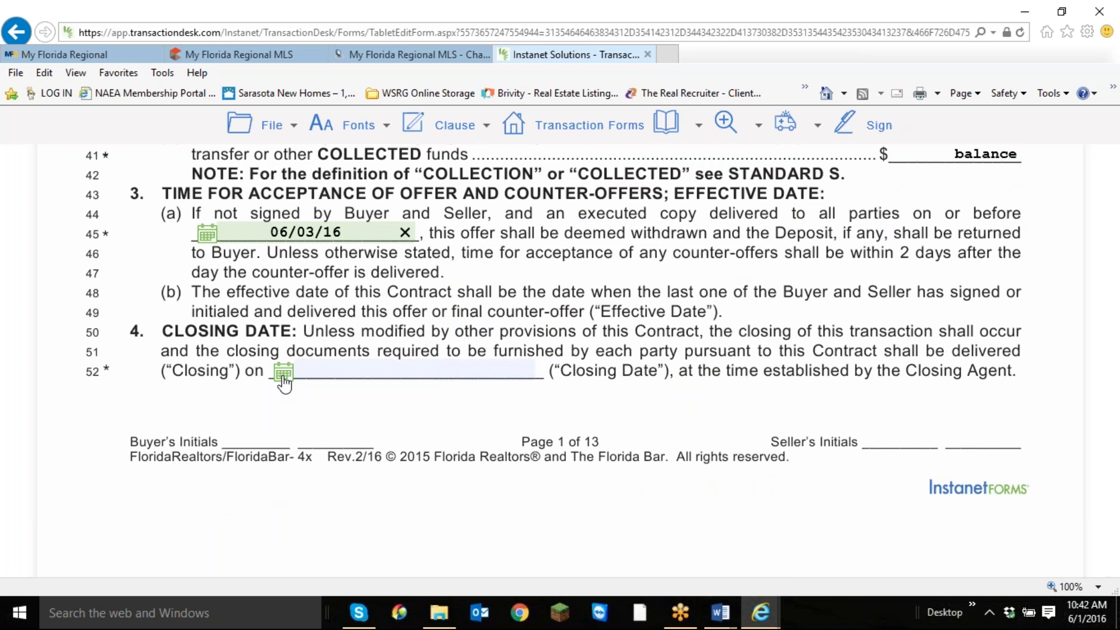
left_click(283, 376)
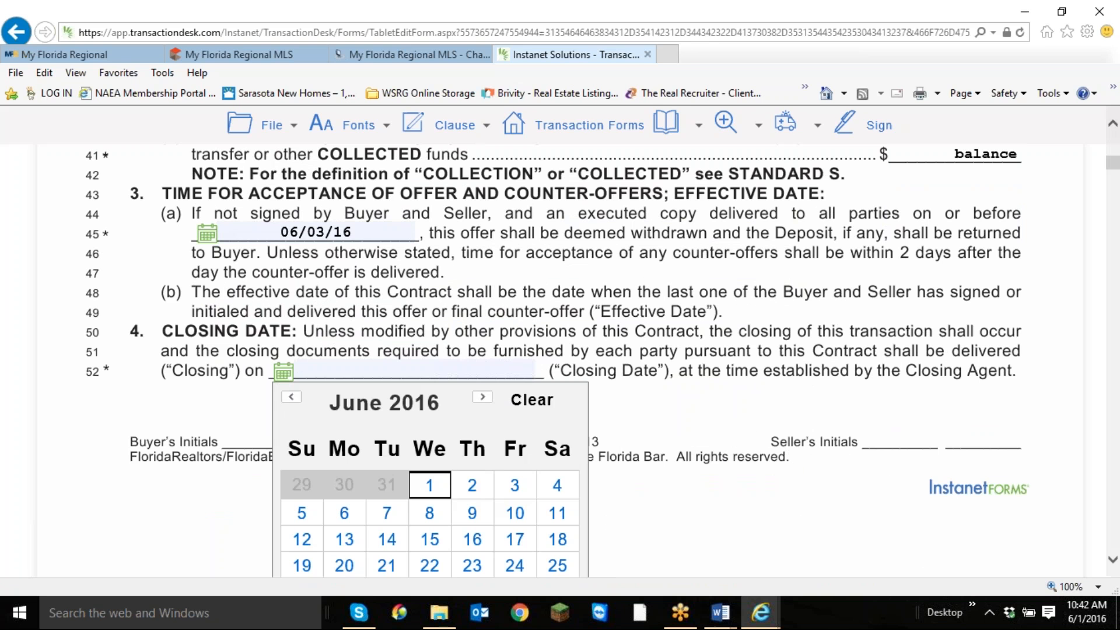
left_click(482, 399)
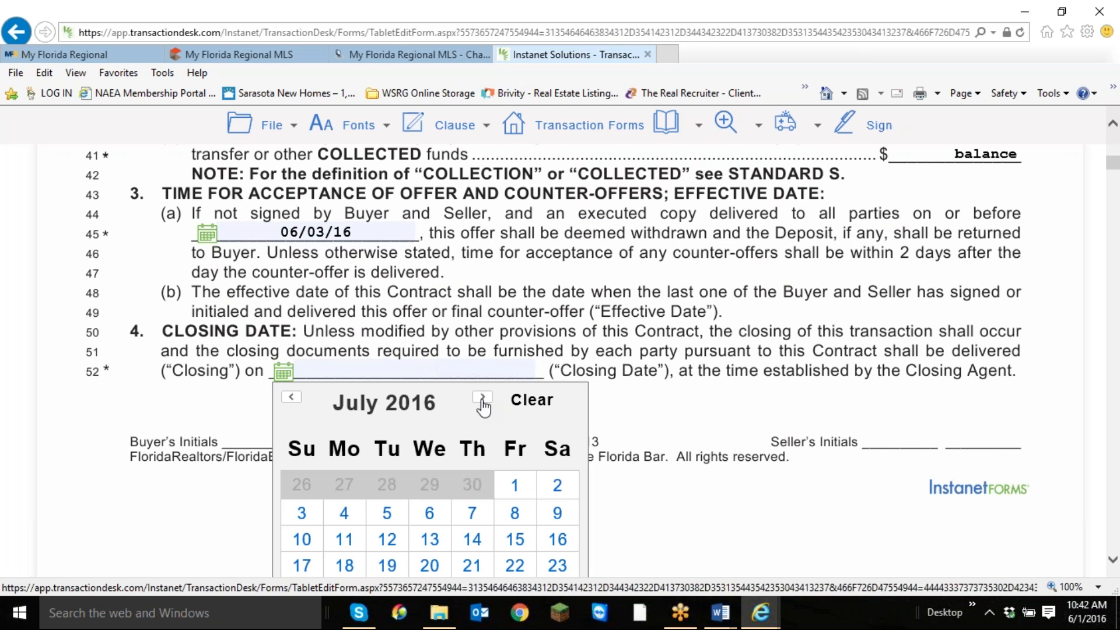
left_click(430, 539)
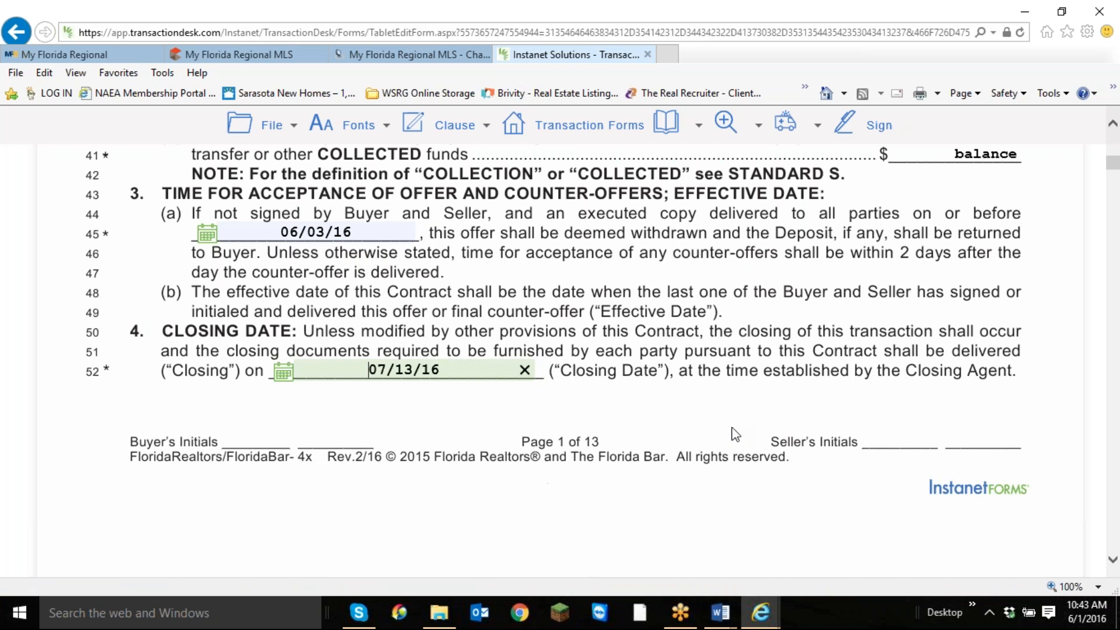
In the assignability section, select that the buyer may assign but not be released from liability under the contract.
scroll(736, 435, "down", 10)
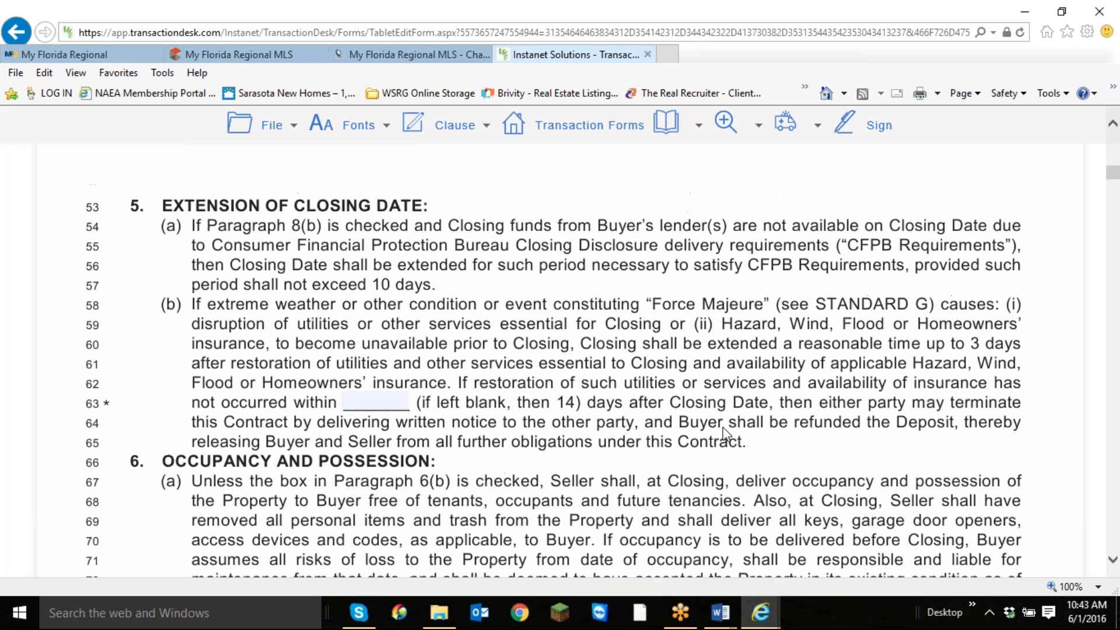
scroll(723, 435, "down", 1)
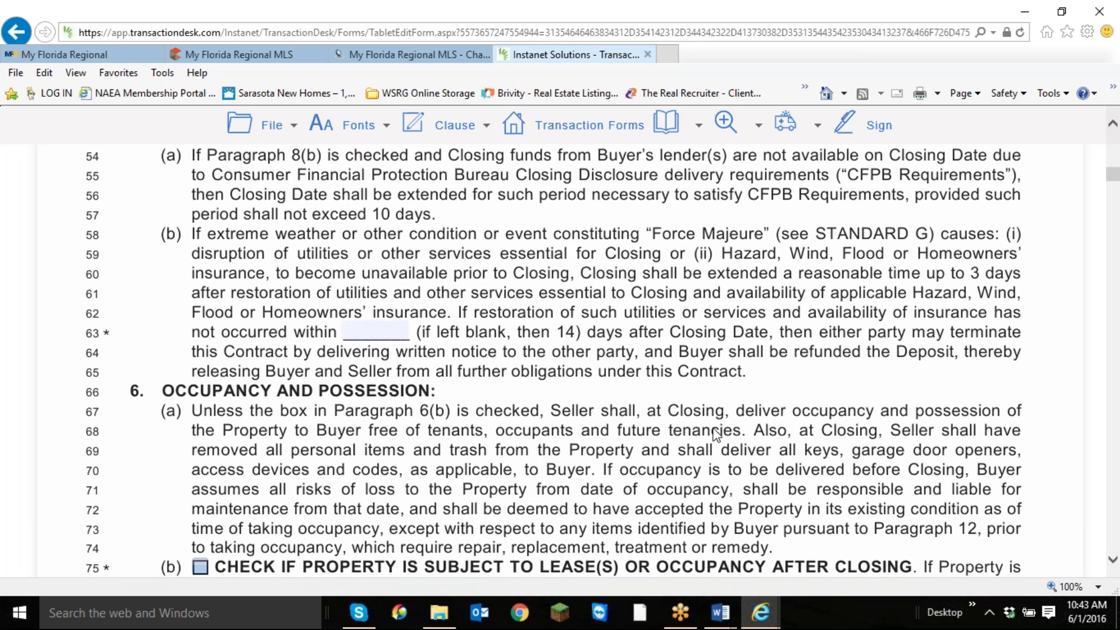
scroll(717, 433, "down", 5)
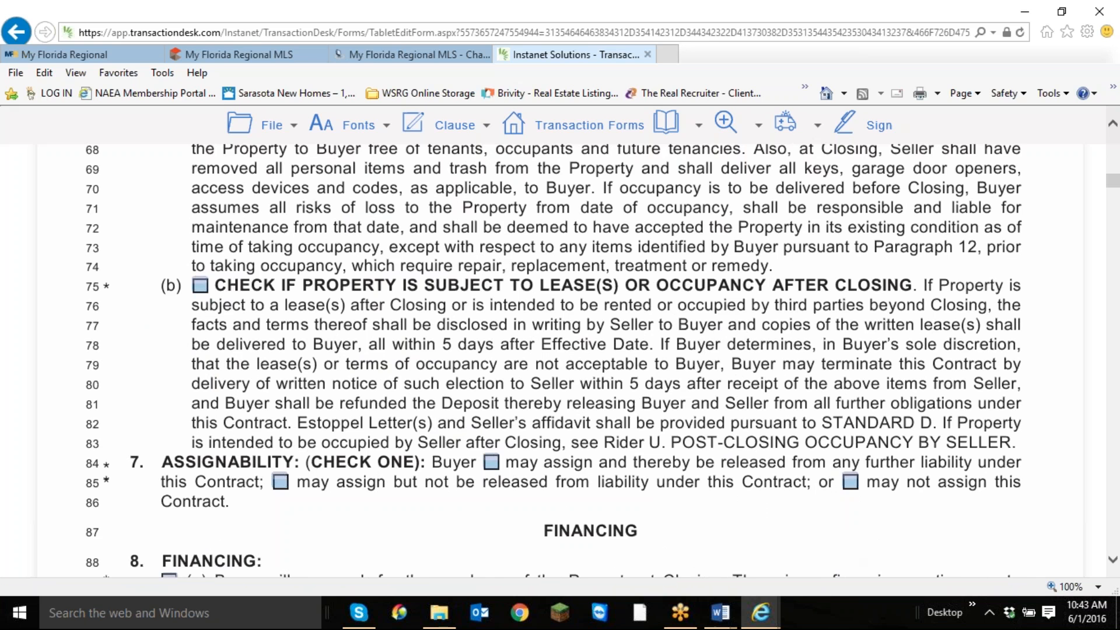
scroll(756, 464, "down", 1)
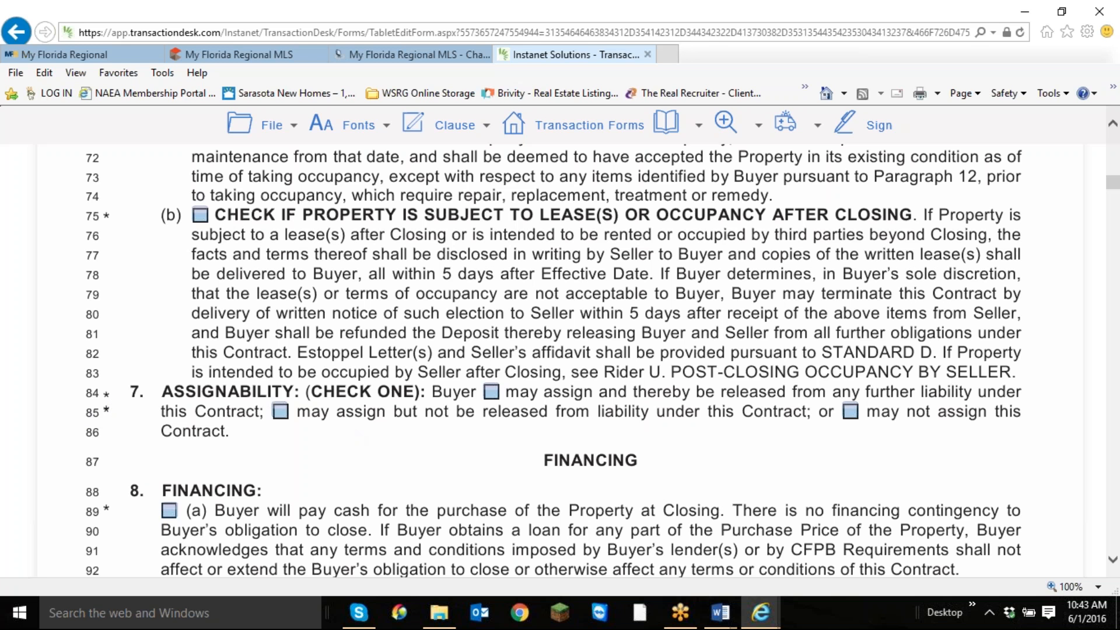
left_click(283, 413)
Make the contract contingent on financing under option 8(b), with a conventional loan at a fixed or adjustable rate.
scroll(788, 467, "down", 3)
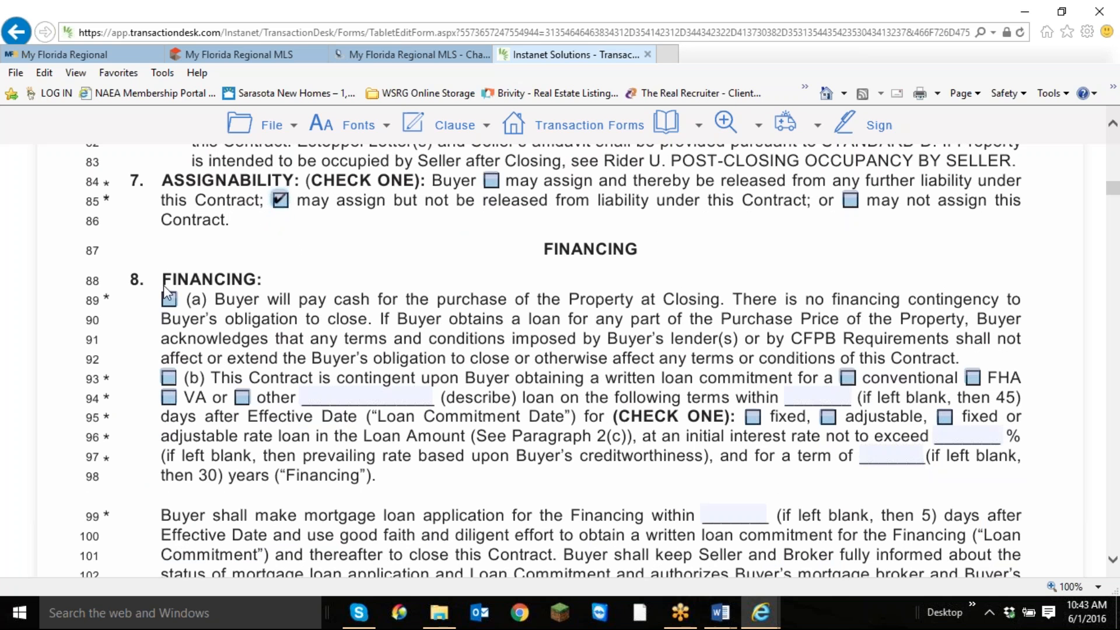
scroll(169, 298, "down", 2)
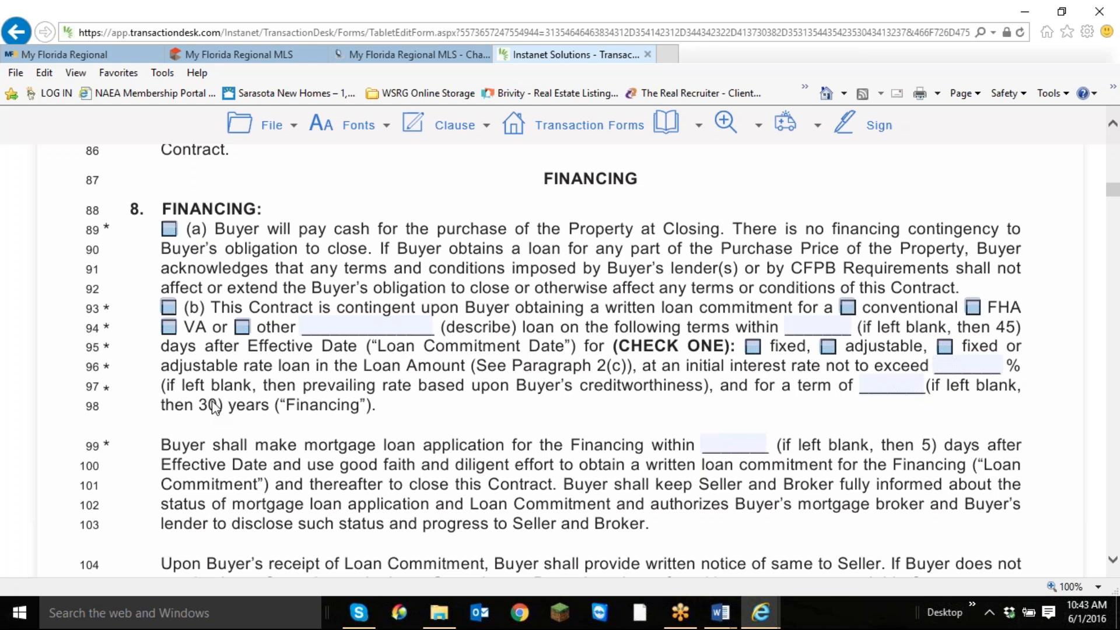
left_click(169, 230)
left_click(168, 229)
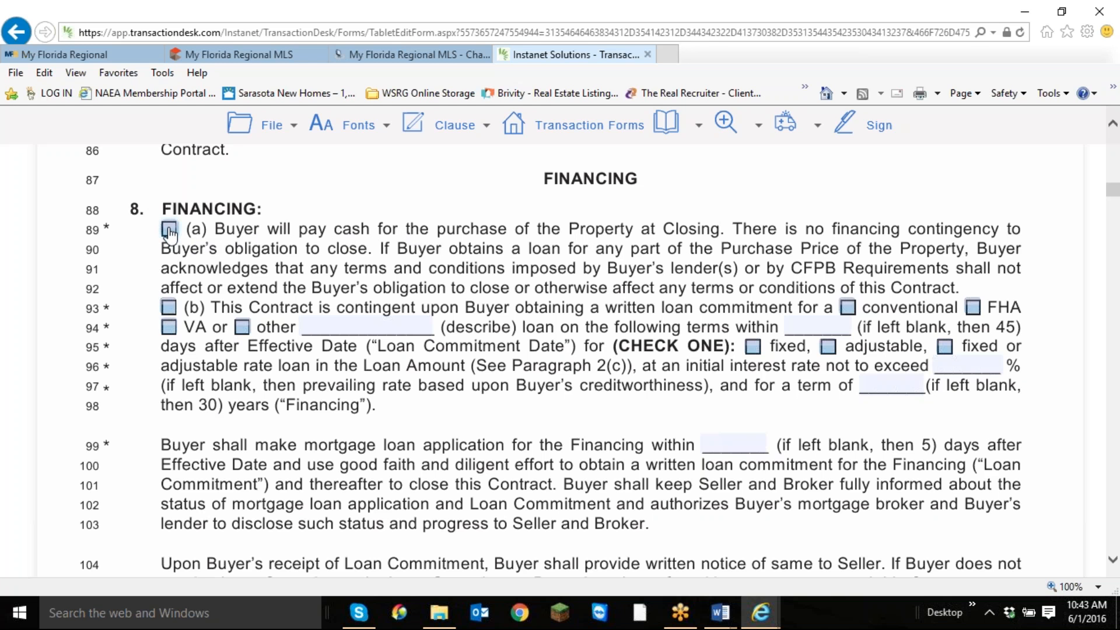
left_click(168, 309)
left_click(850, 309)
left_click(753, 346)
left_click(946, 347)
Set the mortgage loan application period on line 99 to 2 days after the Effective Date.
scroll(742, 400, "down", 3)
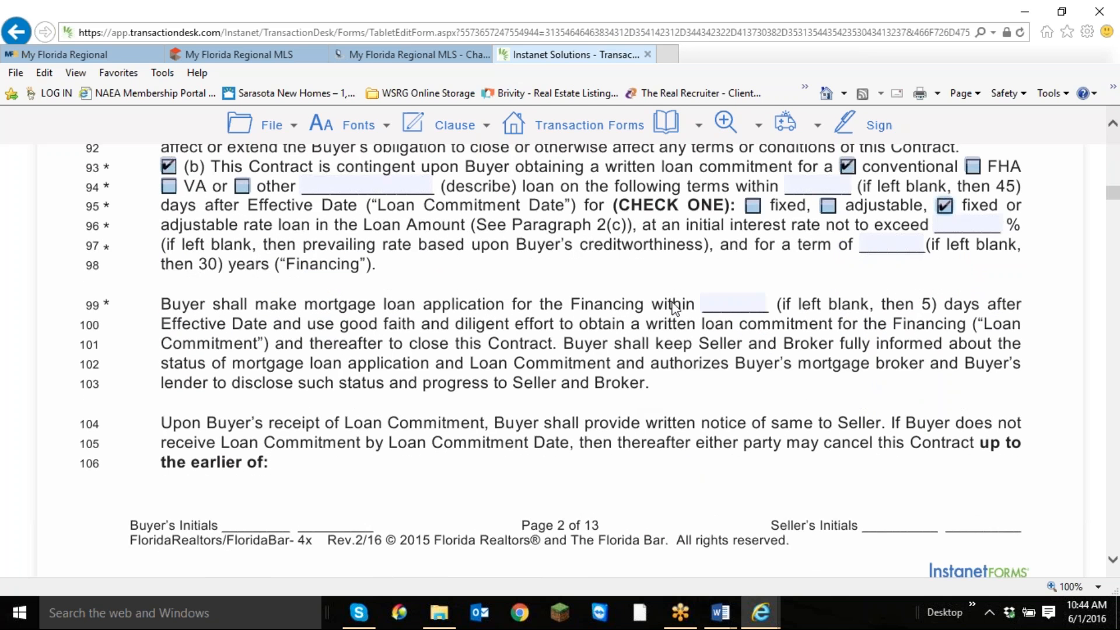
left_click(726, 300)
type("1")
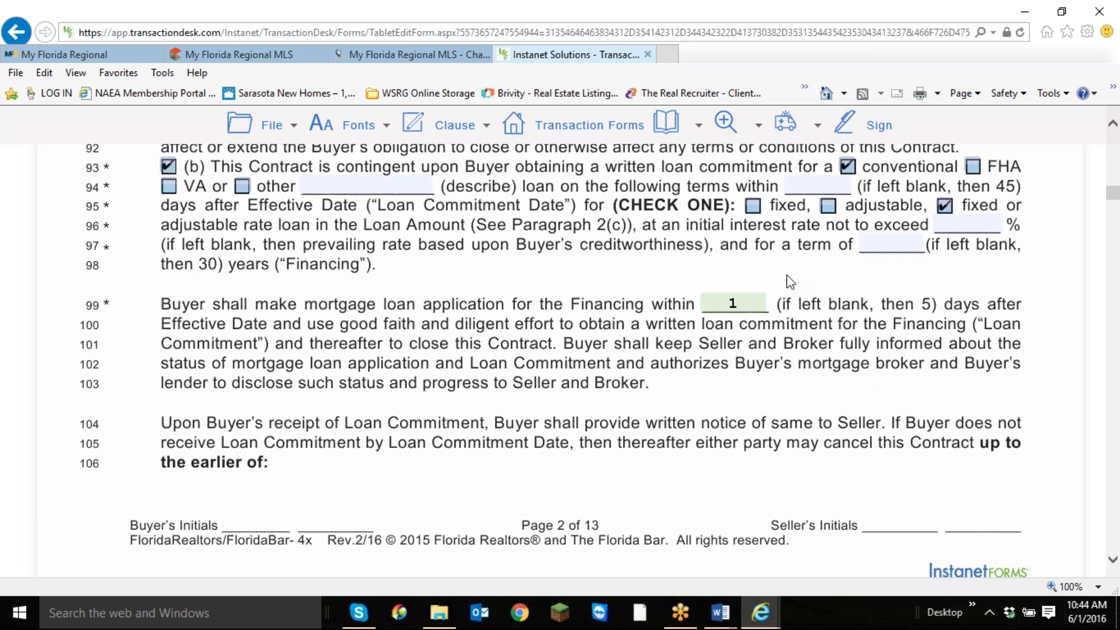
scroll(789, 282, "down", 3)
scroll(787, 276, "up", 1)
scroll(786, 278, "down", 2)
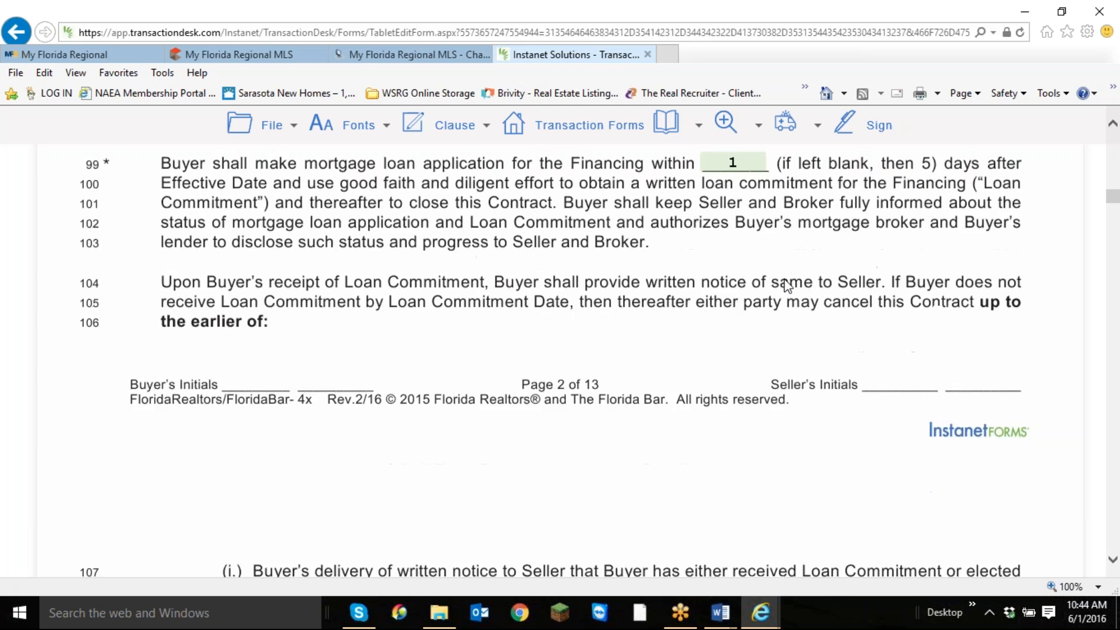
scroll(783, 281, "up", 2)
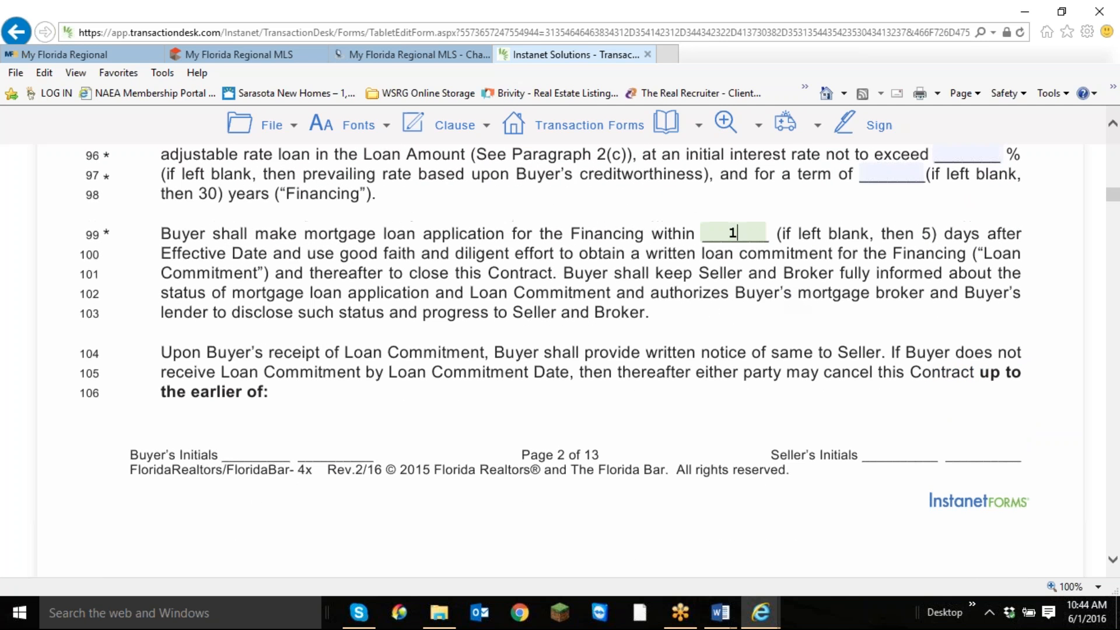
key("BackSpace")
type("2")
Set the seller's General Repair Limit on line 132 to $5000.00.
scroll(814, 301, "down", 7)
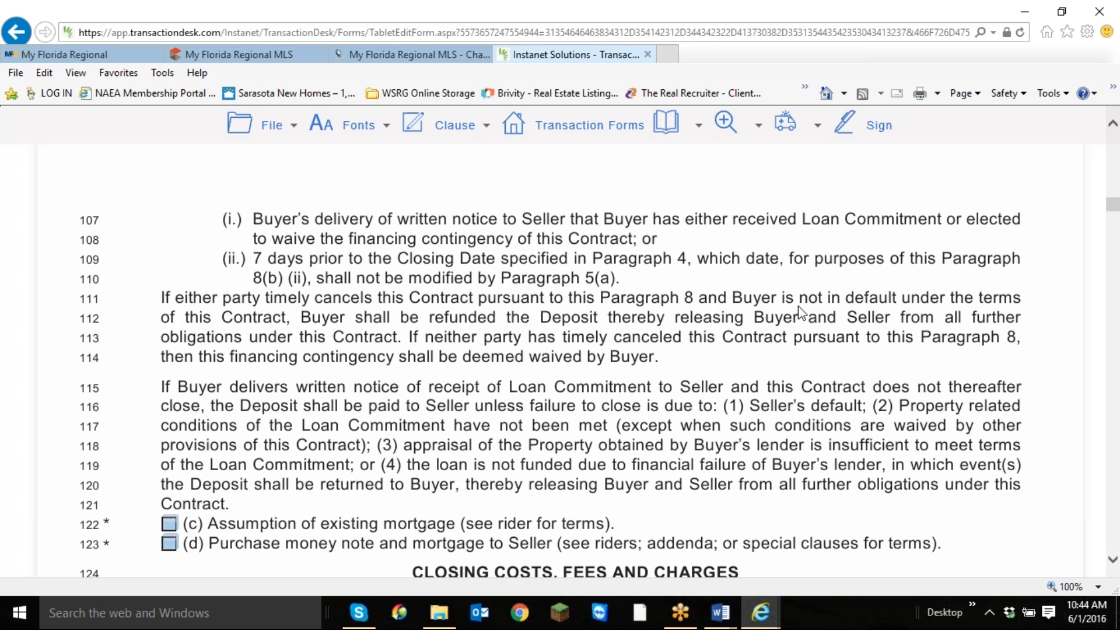
scroll(799, 311, "down", 7)
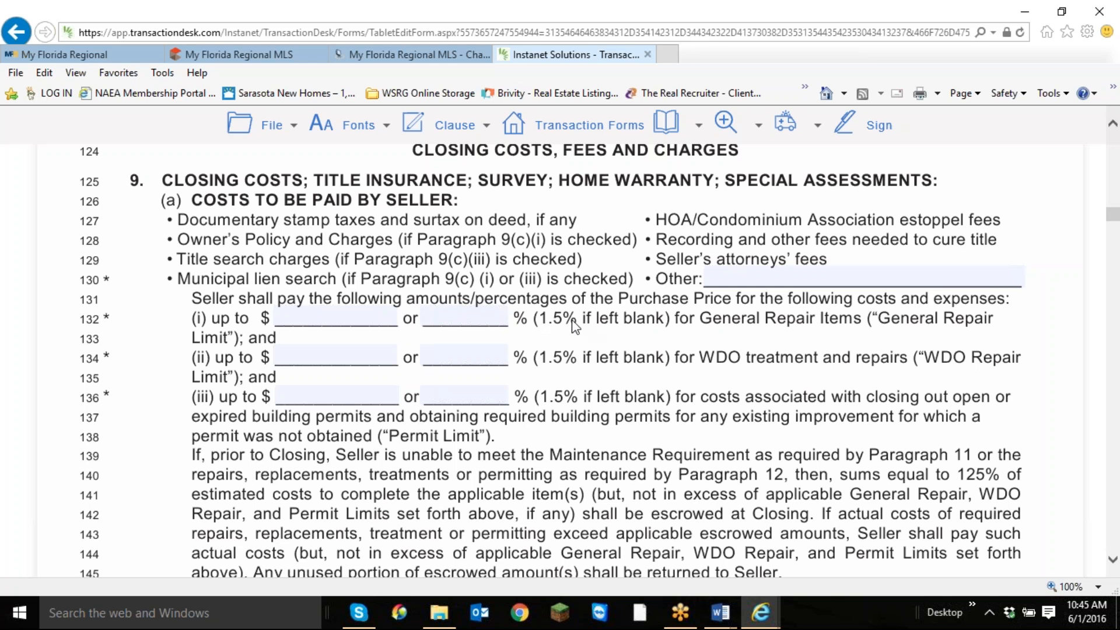
left_click(335, 314)
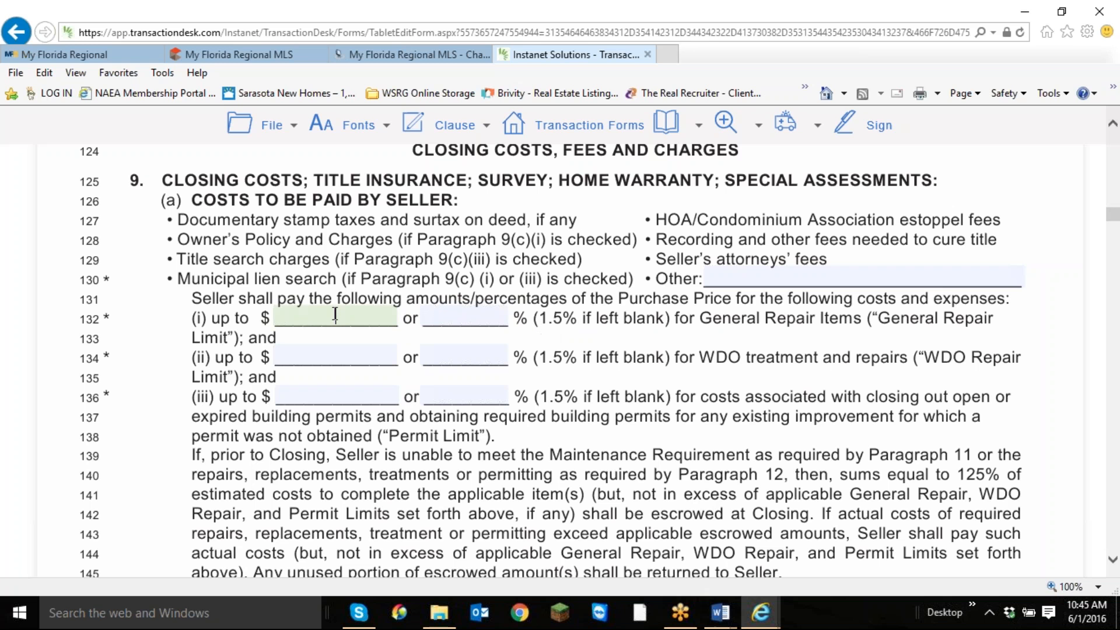
type("5000.00")
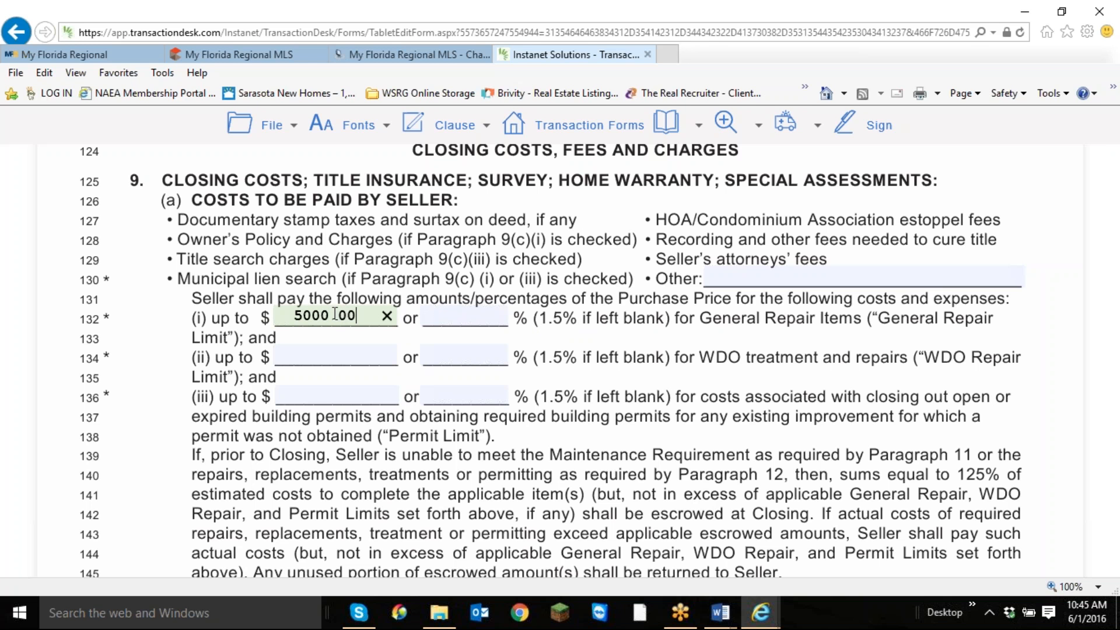
Set the seller's WDO Repair Limit on line 134 to $3000.00.
left_click(335, 357)
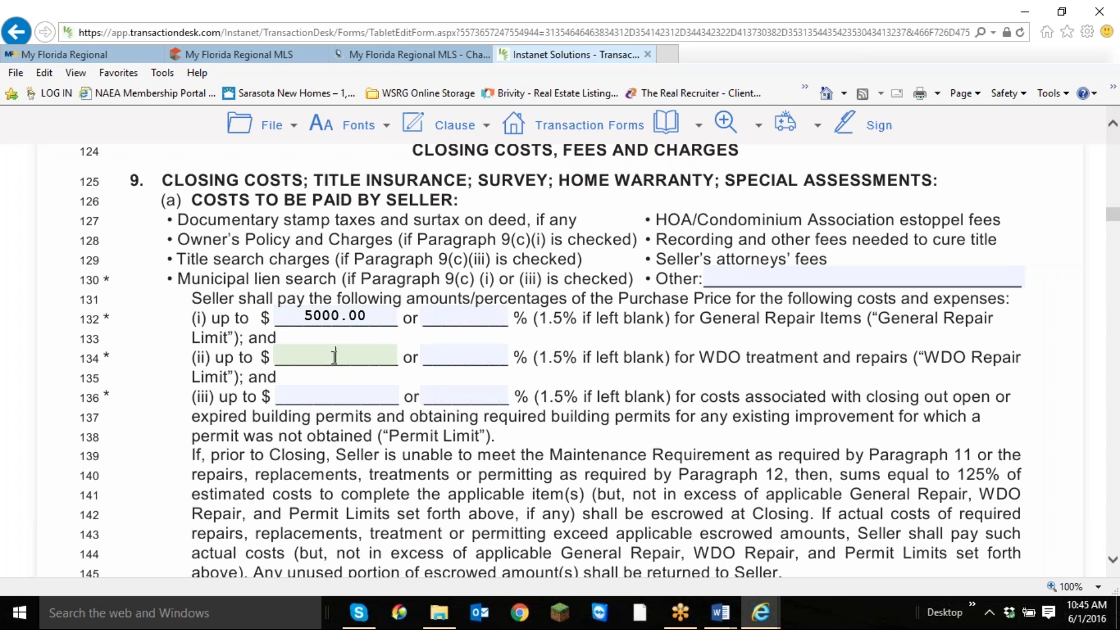
type("50000.00")
scroll(334, 357, "up", 3)
scroll(334, 358, "down", 4)
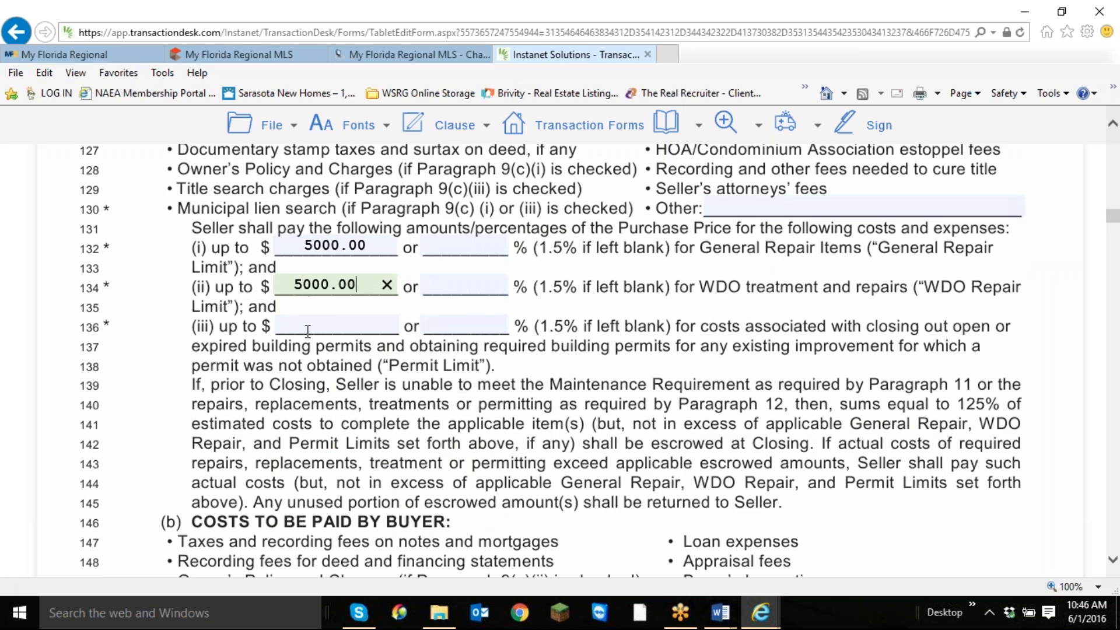
left_click(303, 286)
key("BackSpace")
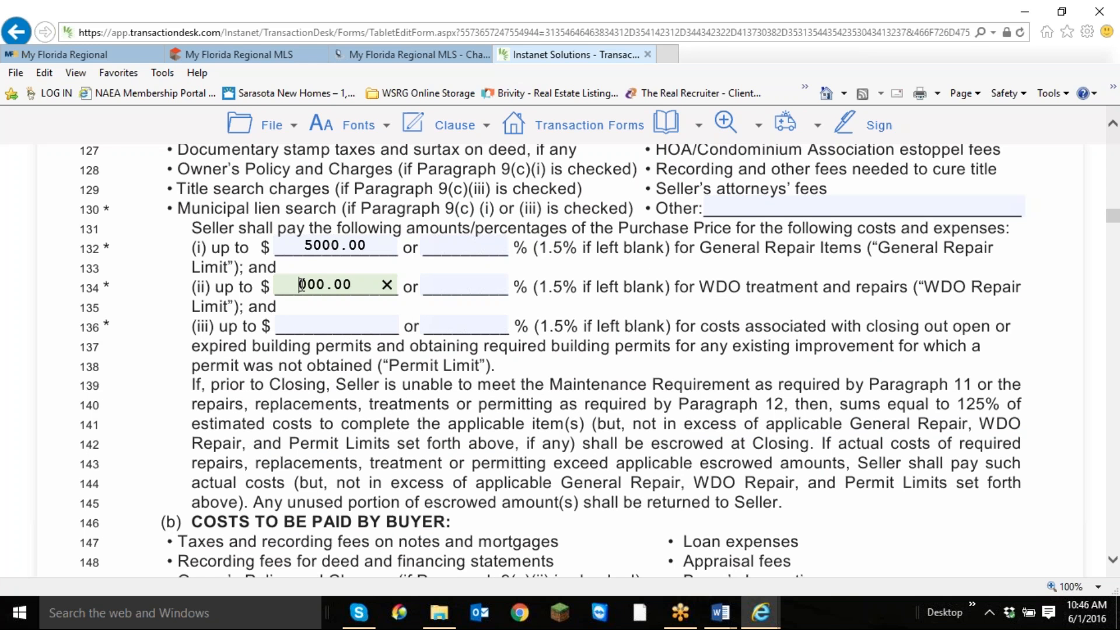
type("3")
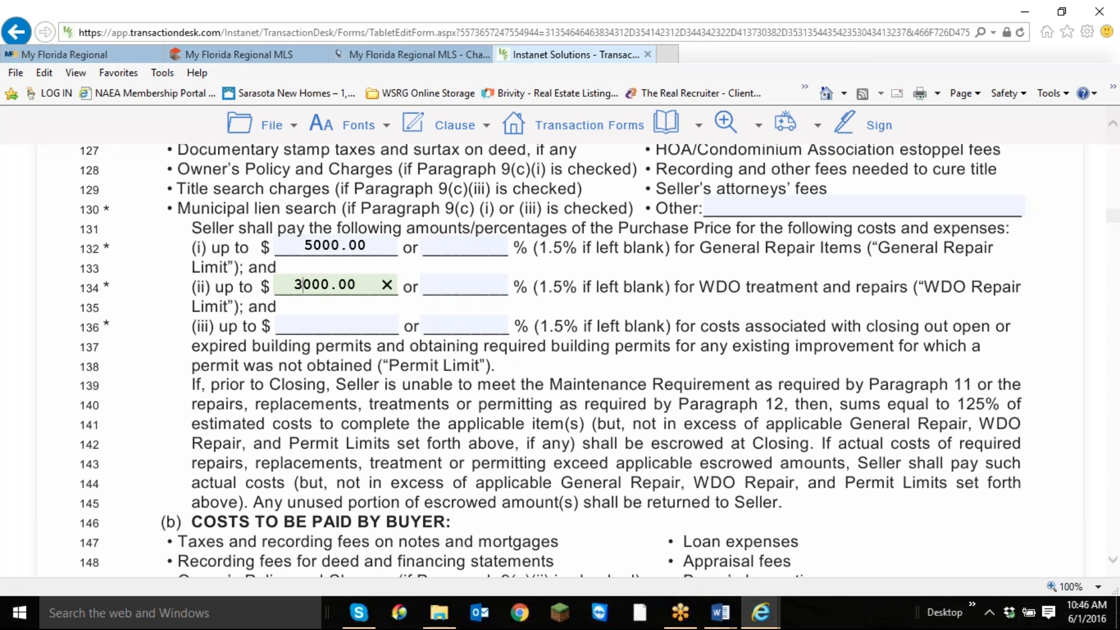
Set the seller's Permit Limit on line 136 to $1000.00.
left_click(325, 317)
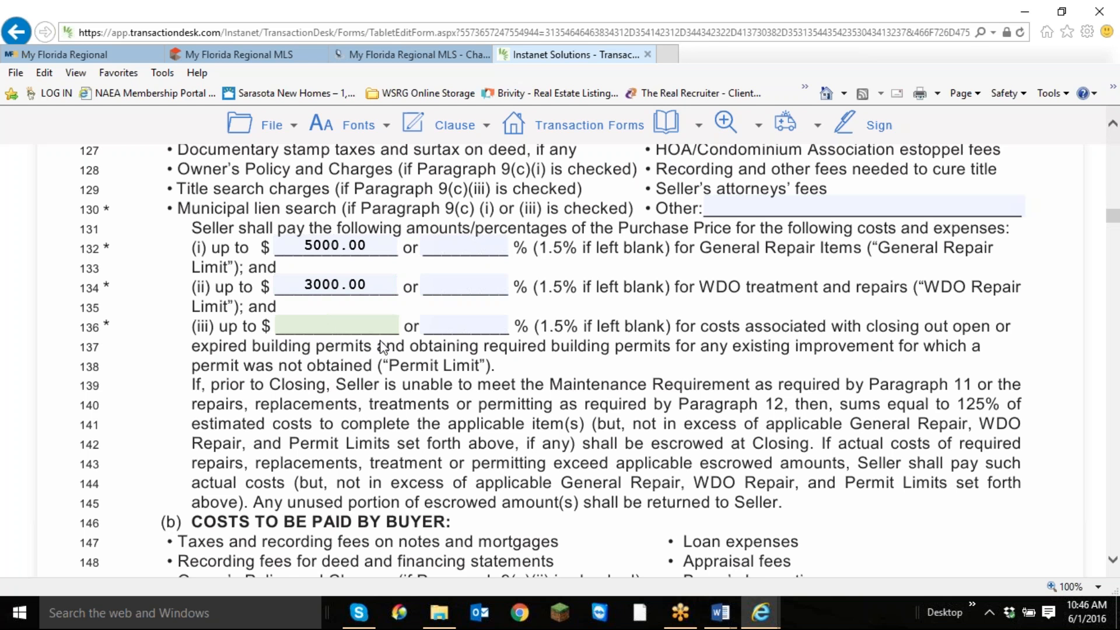
type("100")
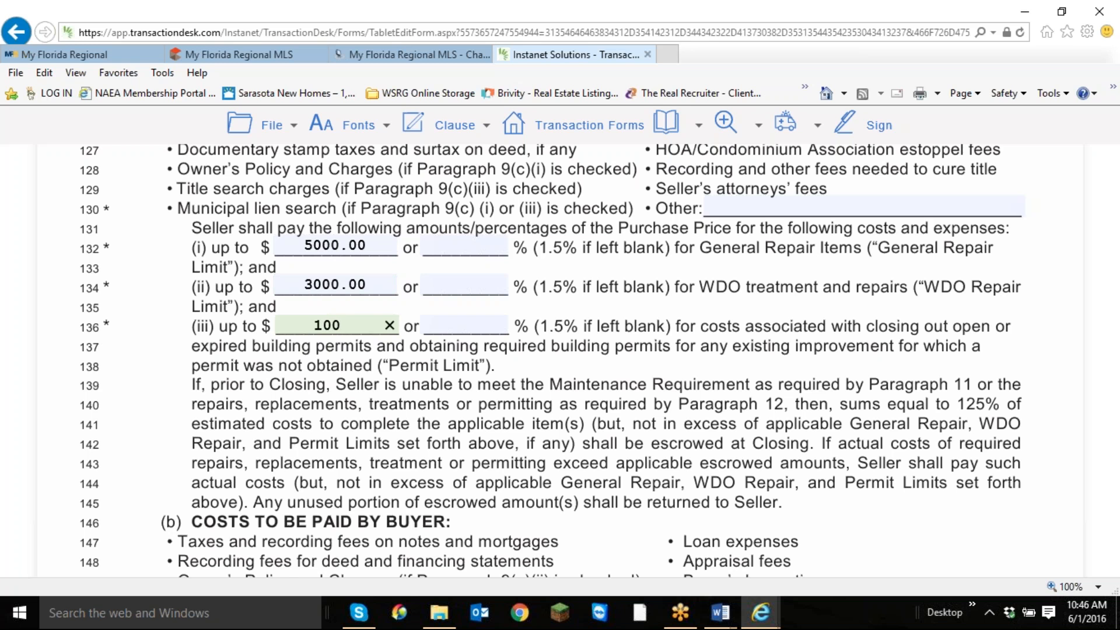
type("0.00")
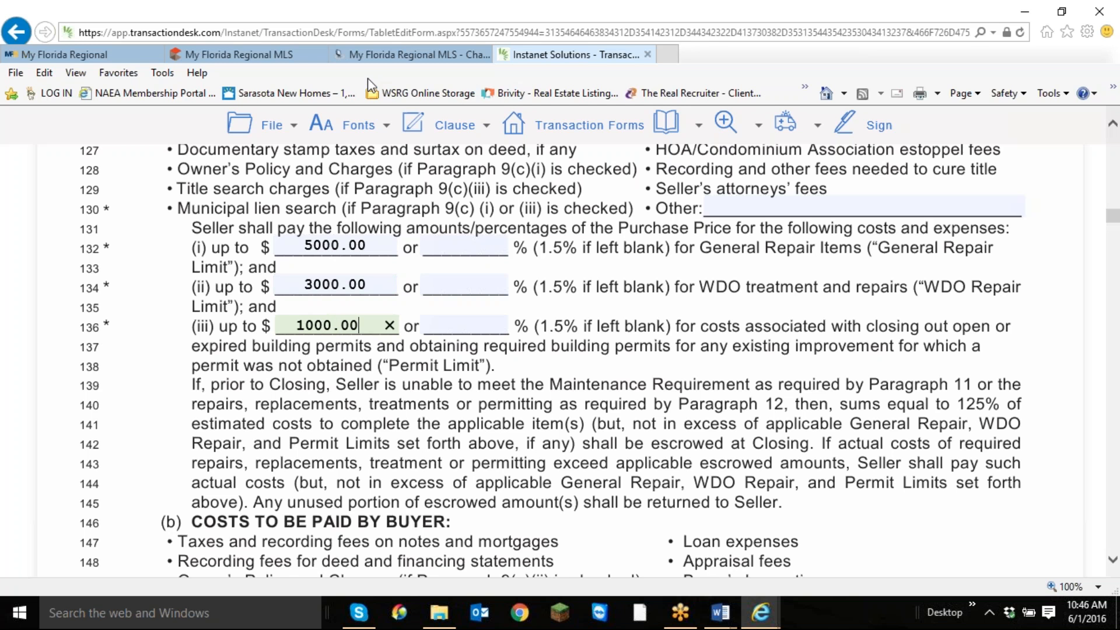
left_click(646, 315)
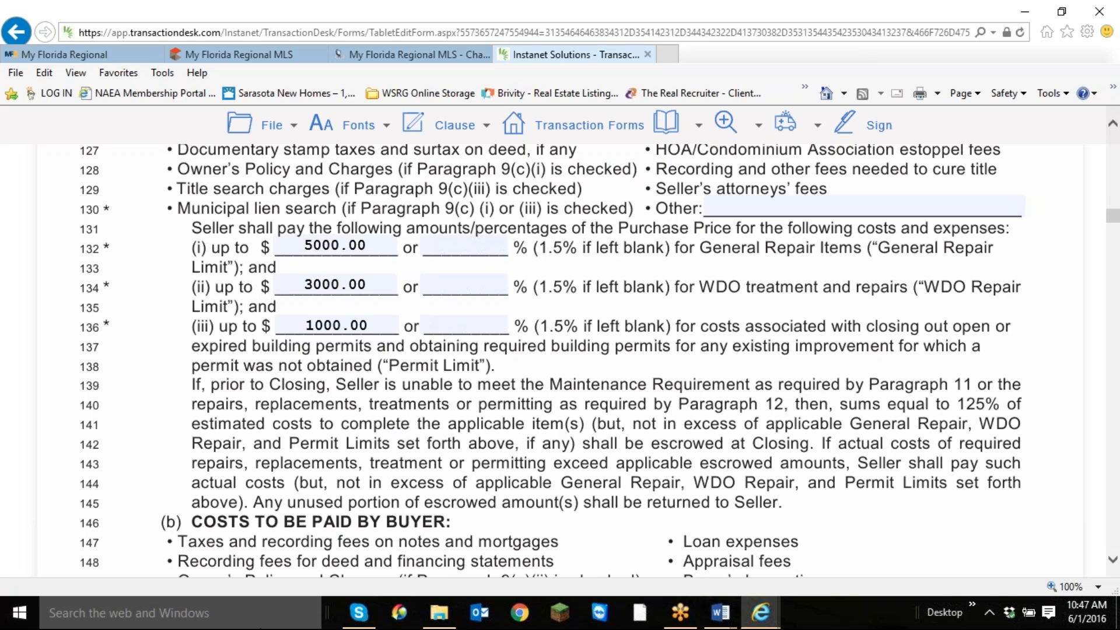
Select option 9(c)(ii), under which the buyer designates the Closing Agent and pays for Owner's Policy and Charges.
scroll(505, 407, "down", 3)
scroll(511, 415, "down", 8)
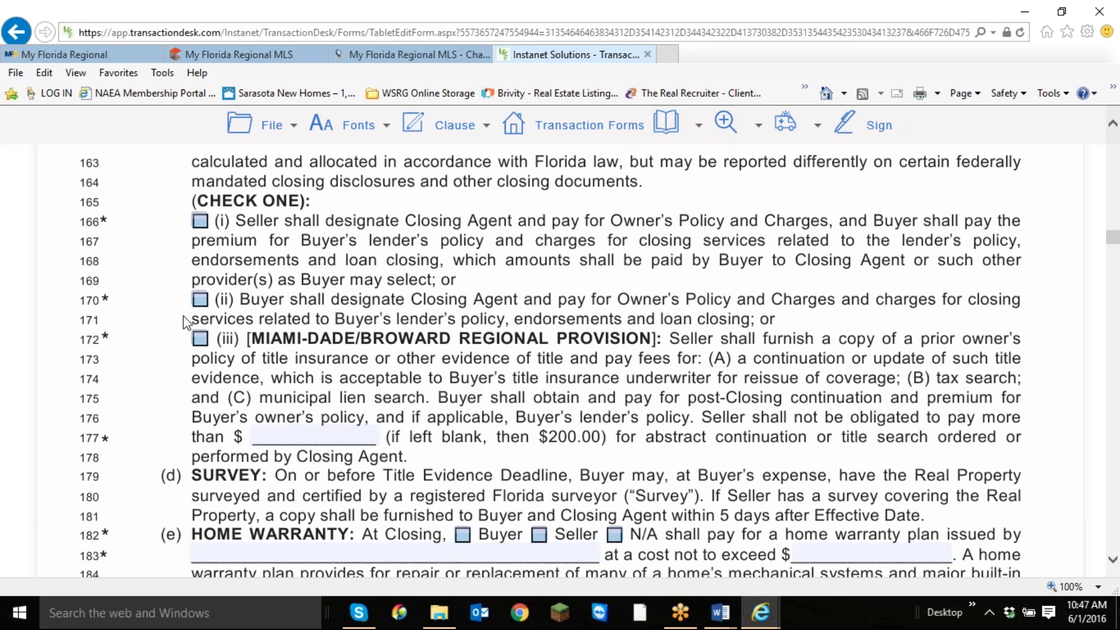
left_click(200, 302)
Mark the home warranty as N/A and select option (b), seller pays special assessments in full prior to or at Closing.
scroll(431, 319, "down", 3)
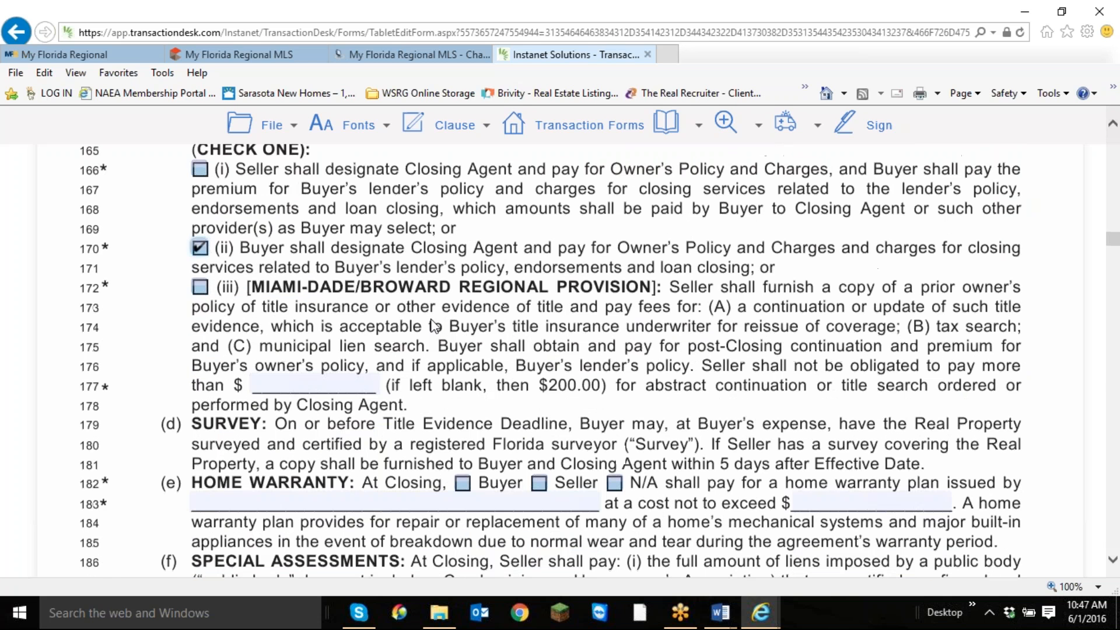
left_click(614, 323)
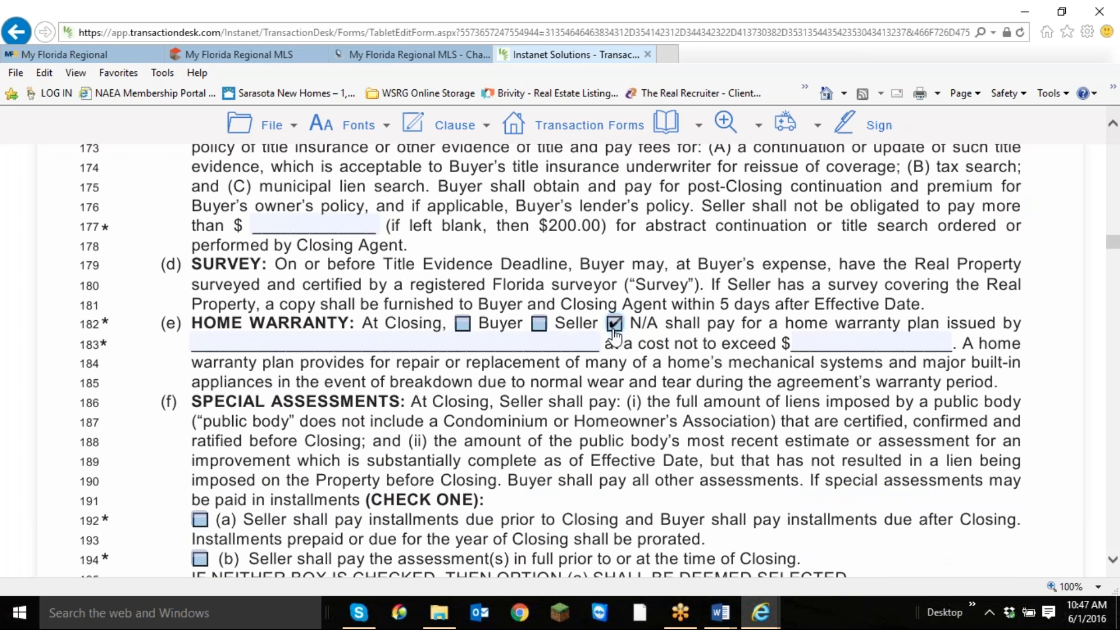
scroll(614, 334, "down", 3)
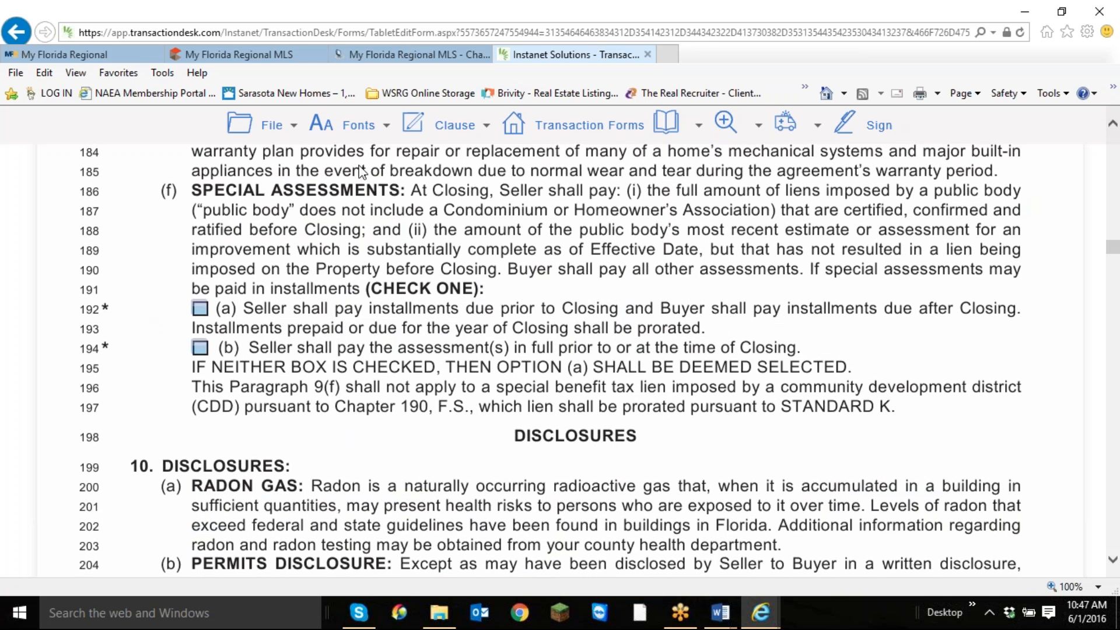
left_click(201, 348)
Set the buyer's Inspection Period on line 251 to 10 days after the Effective Date.
scroll(745, 459, "down", 10)
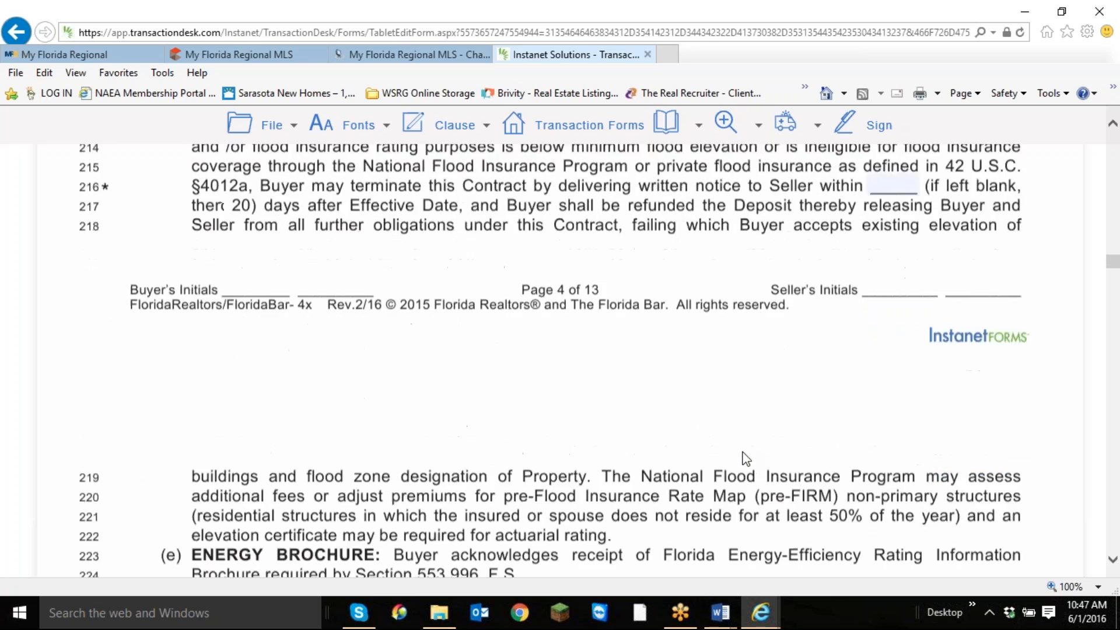
scroll(746, 459, "down", 10)
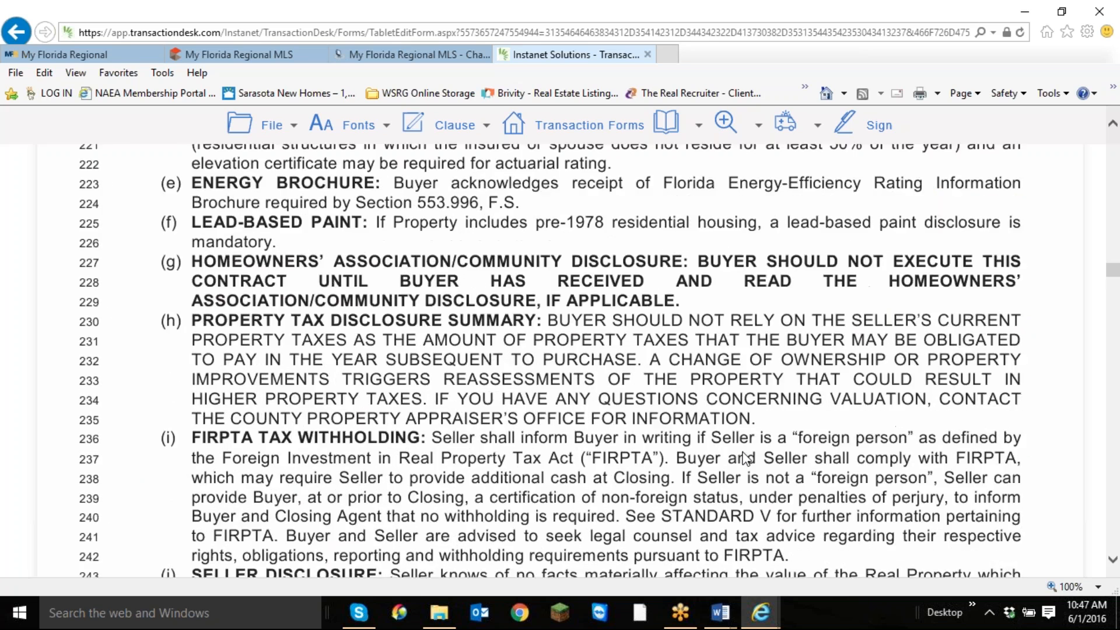
scroll(746, 459, "down", 6)
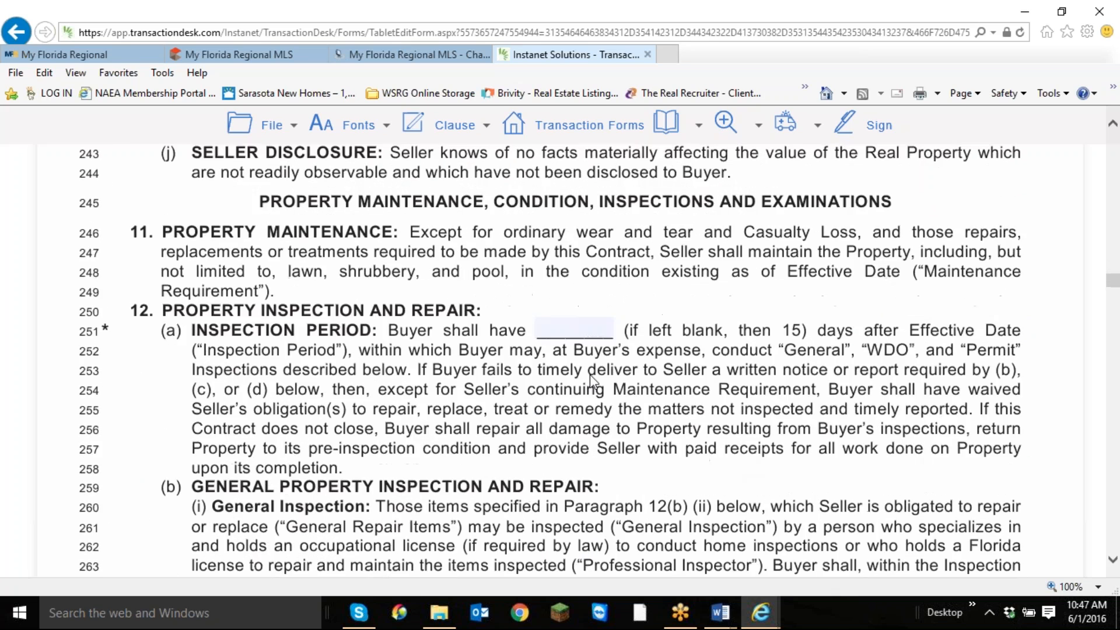
left_click(576, 327)
type("10")
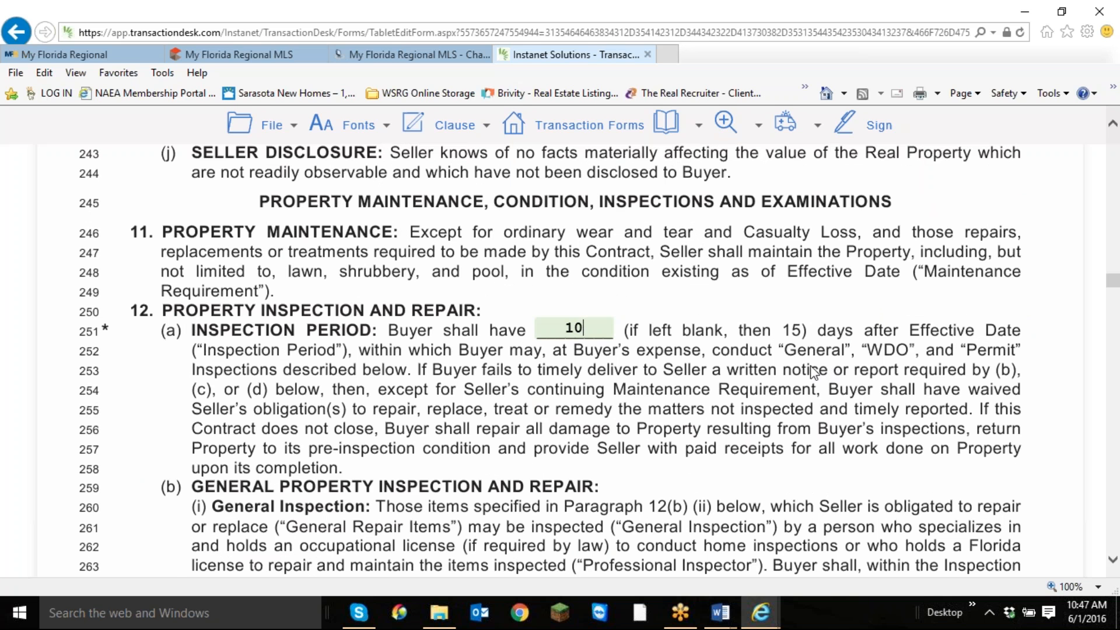
Review the contract's remaining inspection, escrow, dispute resolution and Standards clauses up to the Addenda and Additional Terms sections.
scroll(812, 368, "down", 1)
scroll(812, 368, "down", 10)
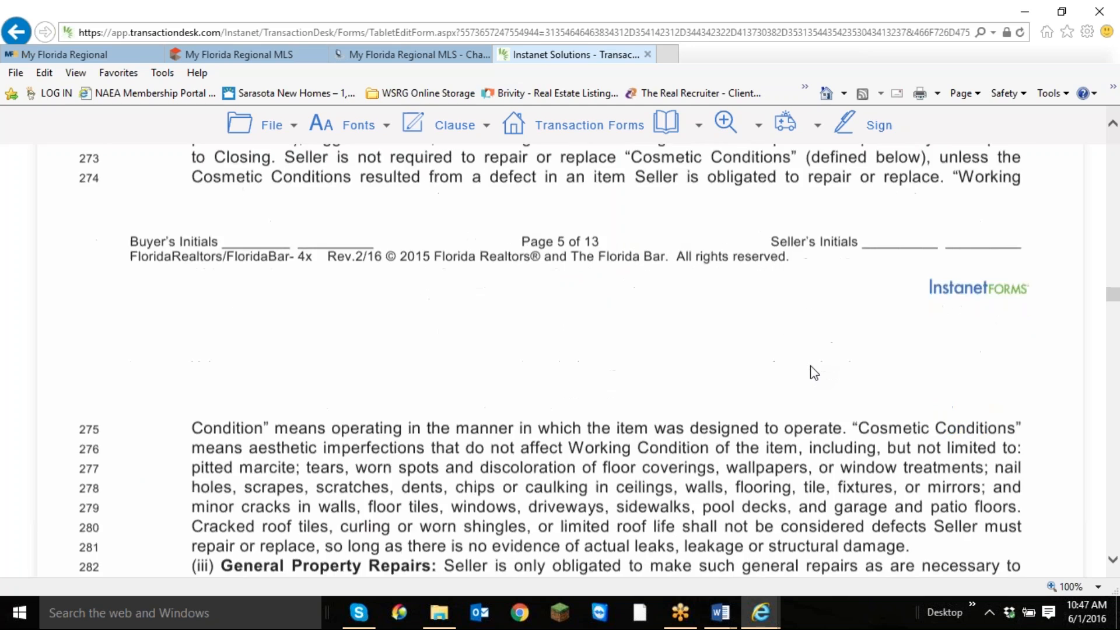
scroll(813, 370, "down", 12)
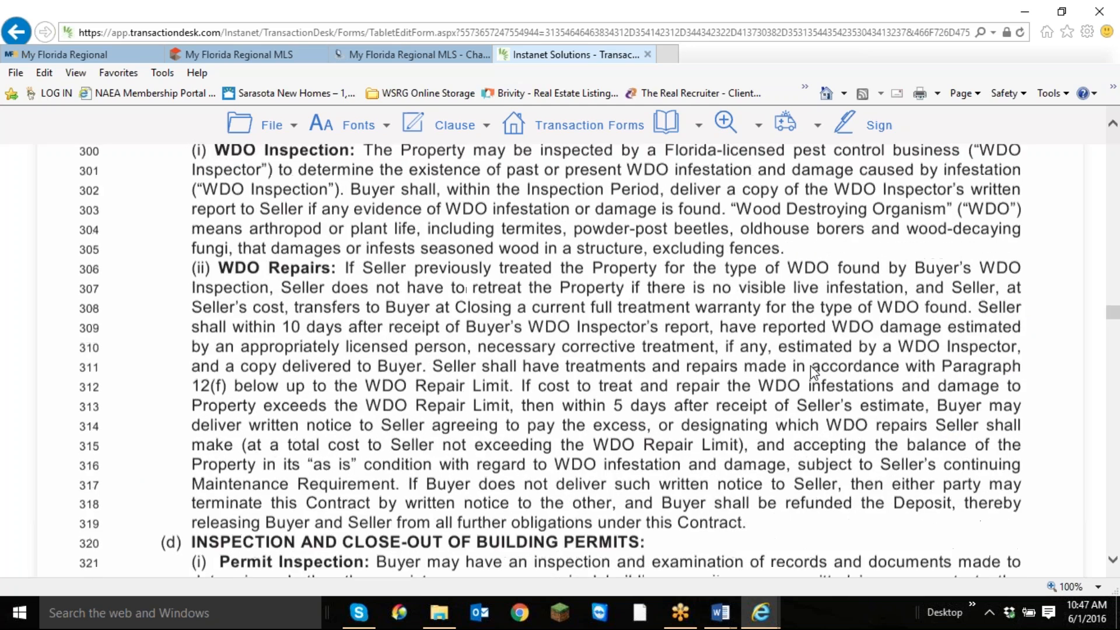
scroll(810, 366, "down", 20)
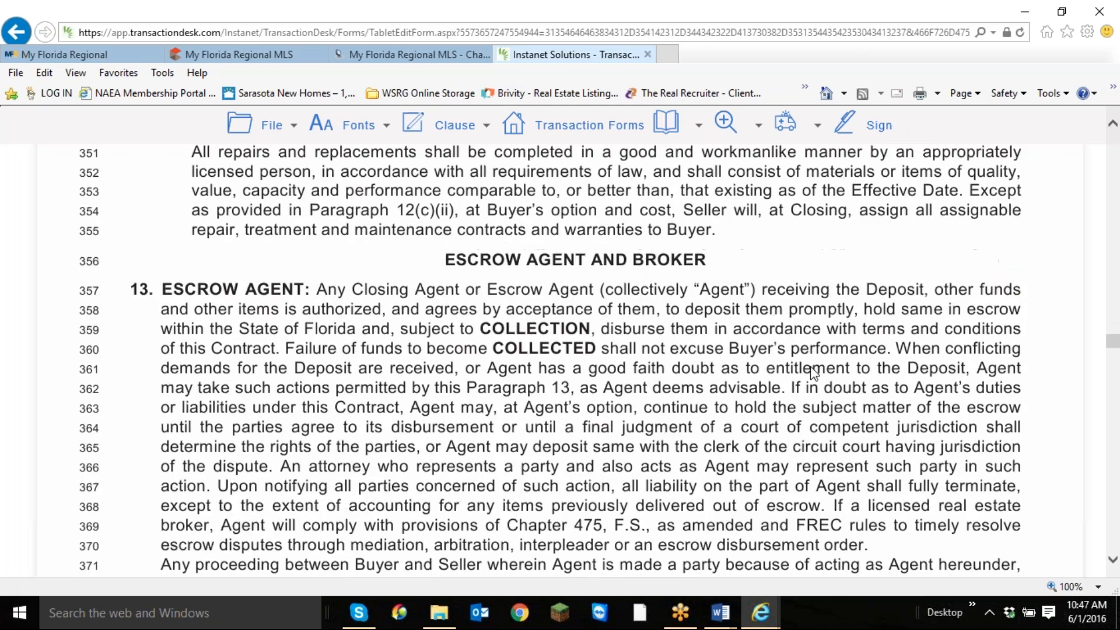
scroll(810, 366, "down", 17)
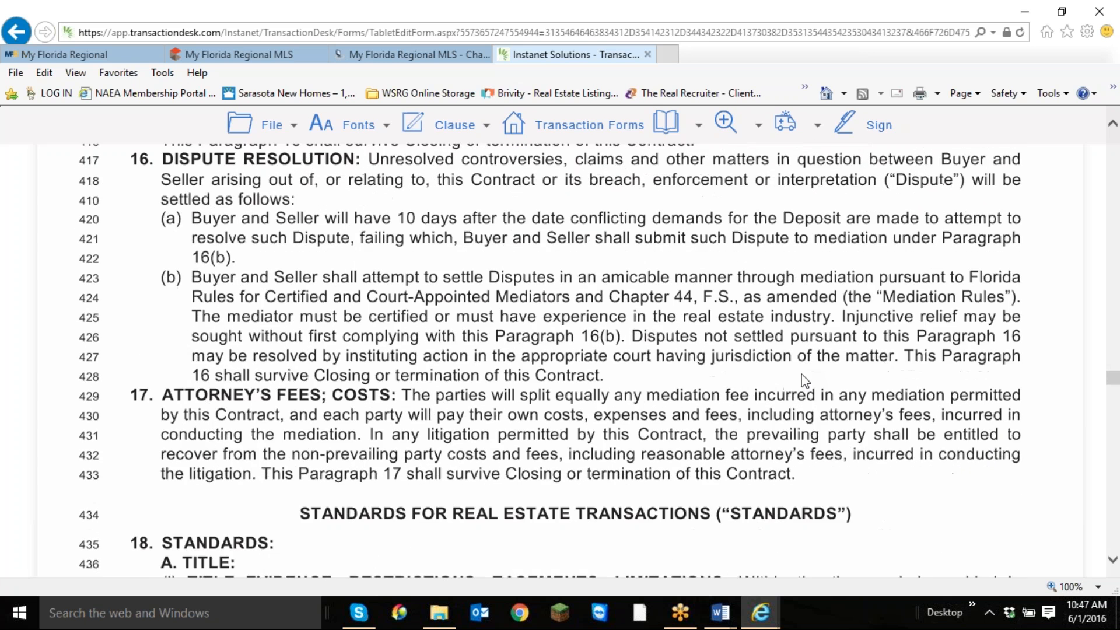
scroll(805, 379, "down", 6)
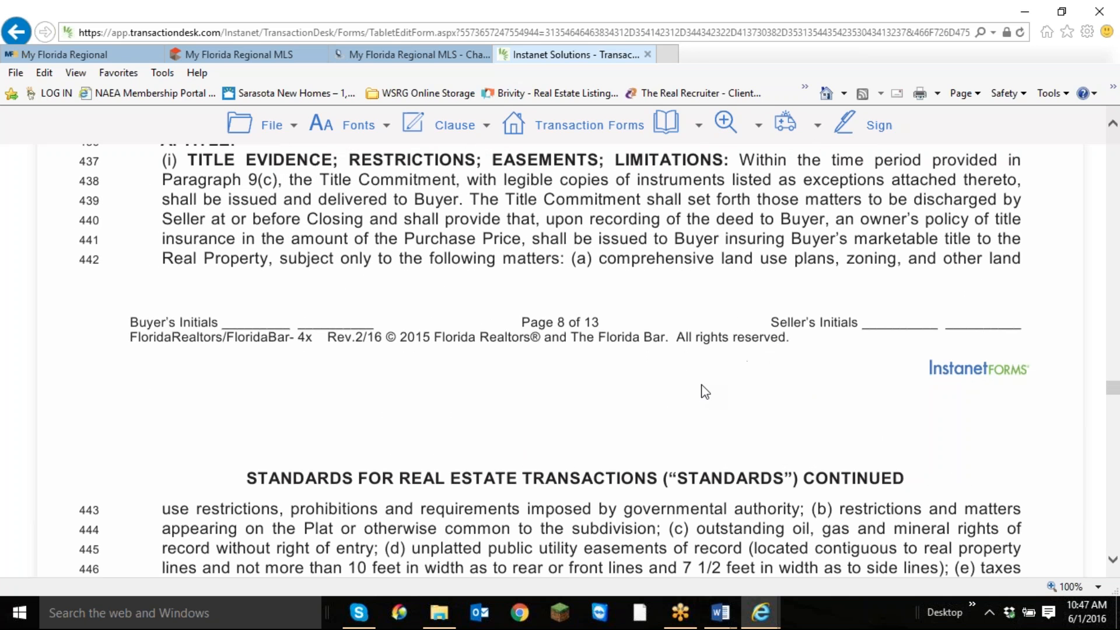
scroll(705, 392, "down", 8)
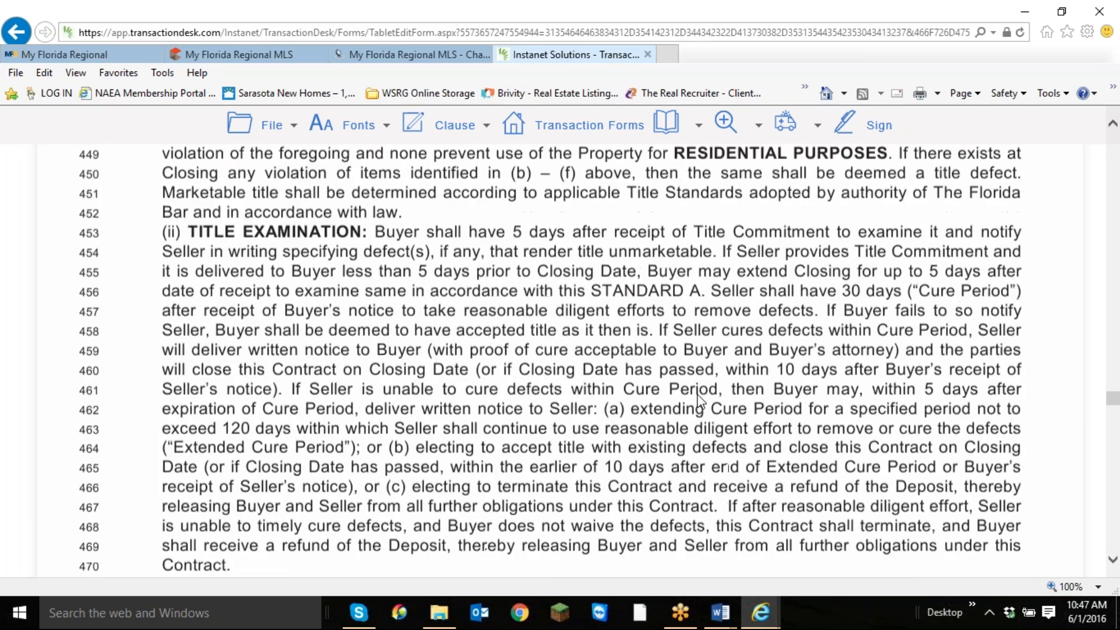
scroll(698, 401, "down", 9)
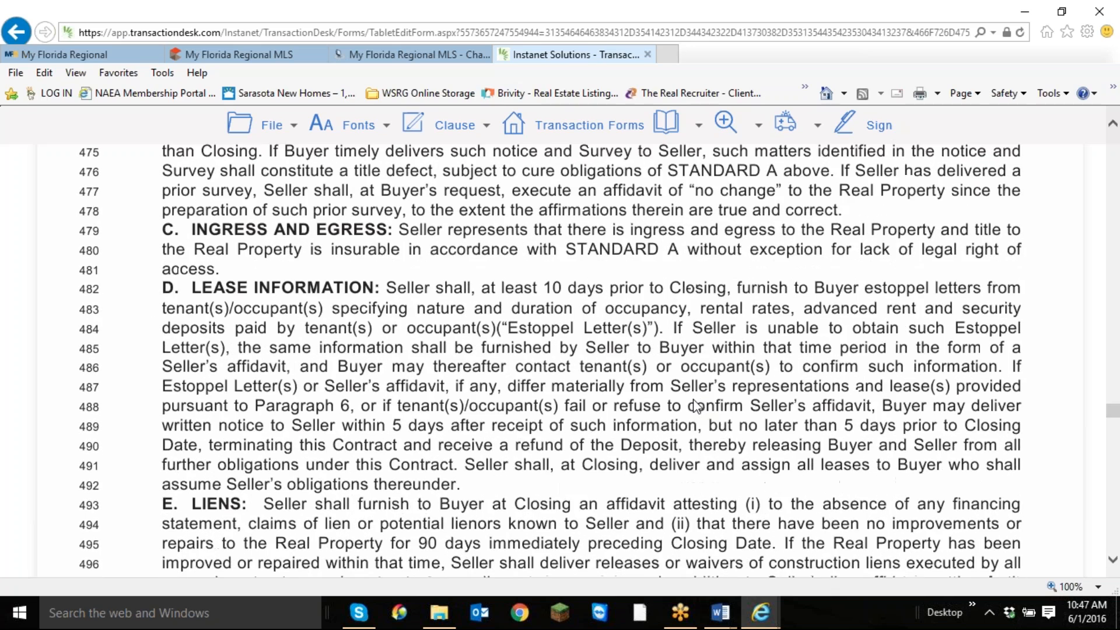
scroll(697, 404, "down", 3)
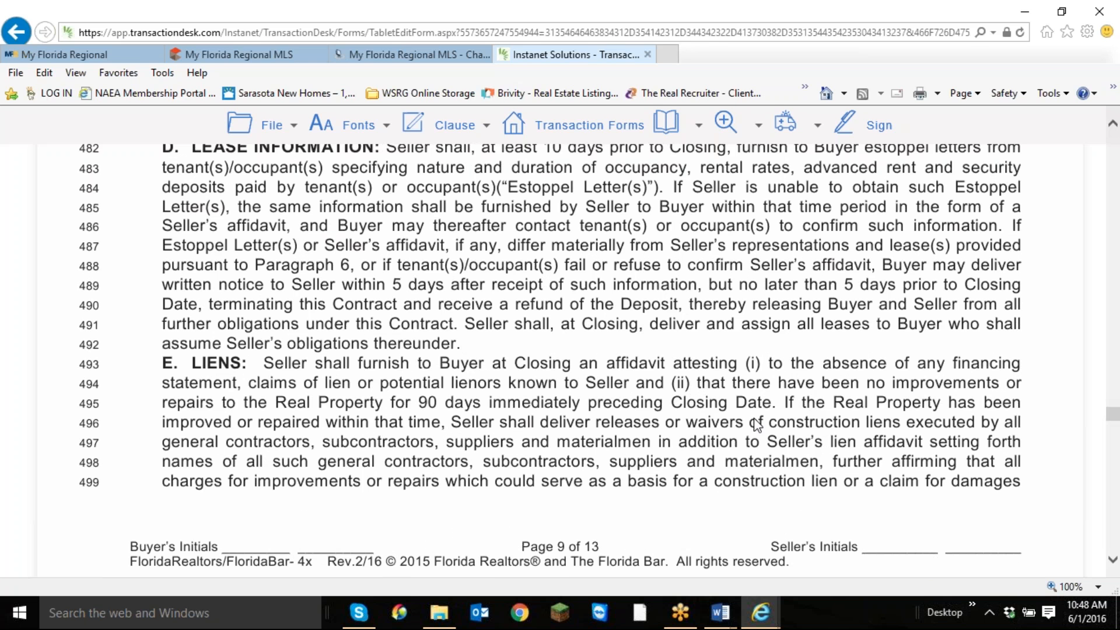
scroll(756, 425, "down", 3)
scroll(747, 433, "down", 6)
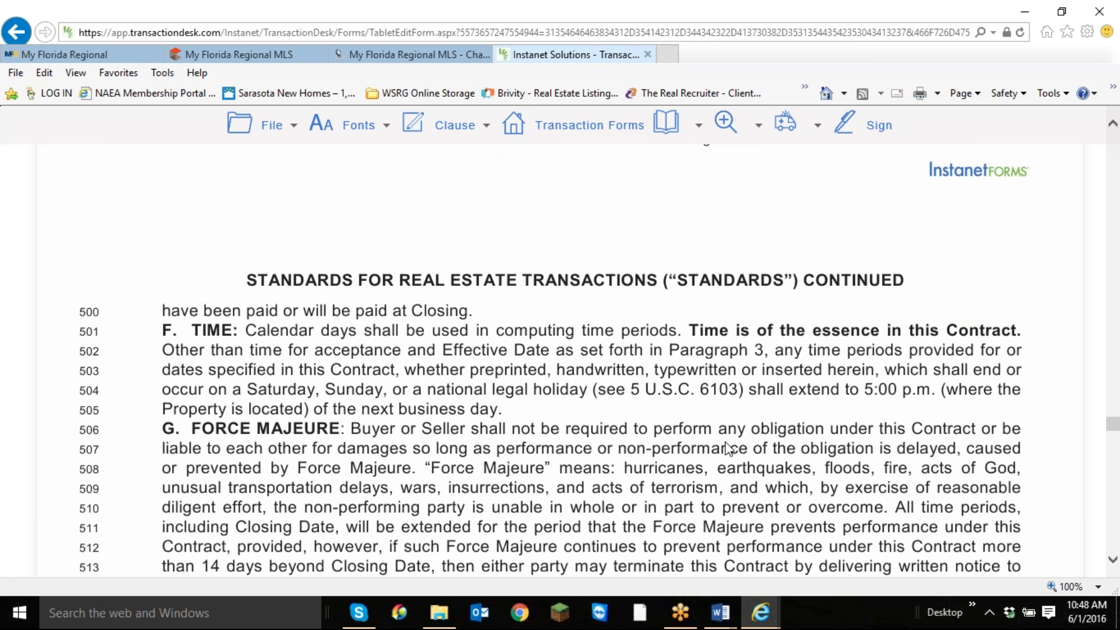
scroll(715, 445, "down", 3)
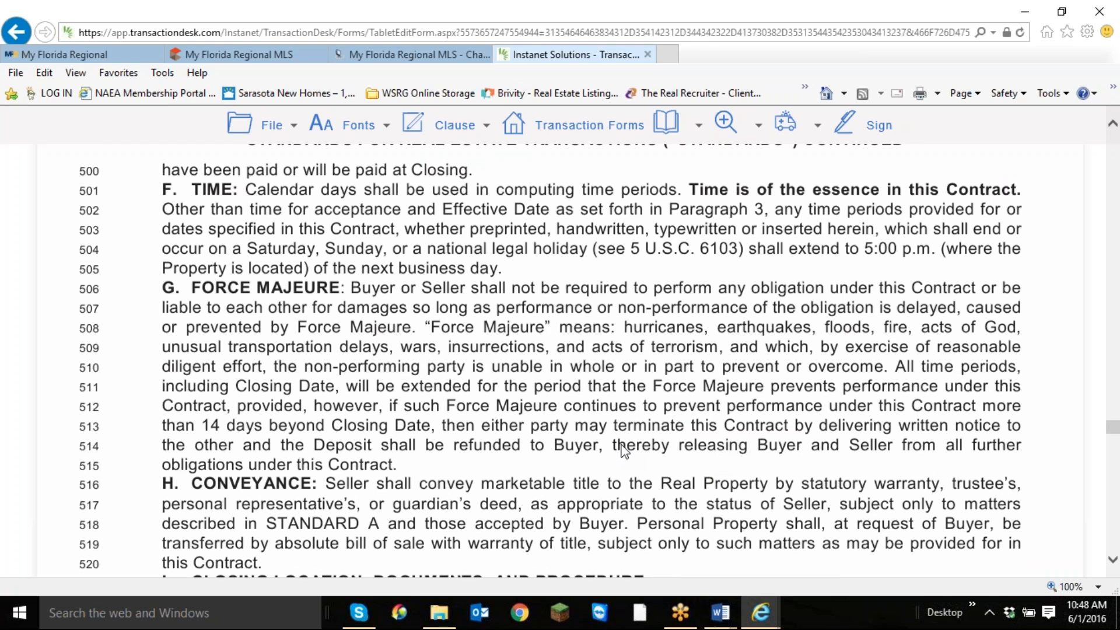
scroll(623, 451, "down", 2)
scroll(623, 451, "up", 2)
scroll(623, 451, "up", 1)
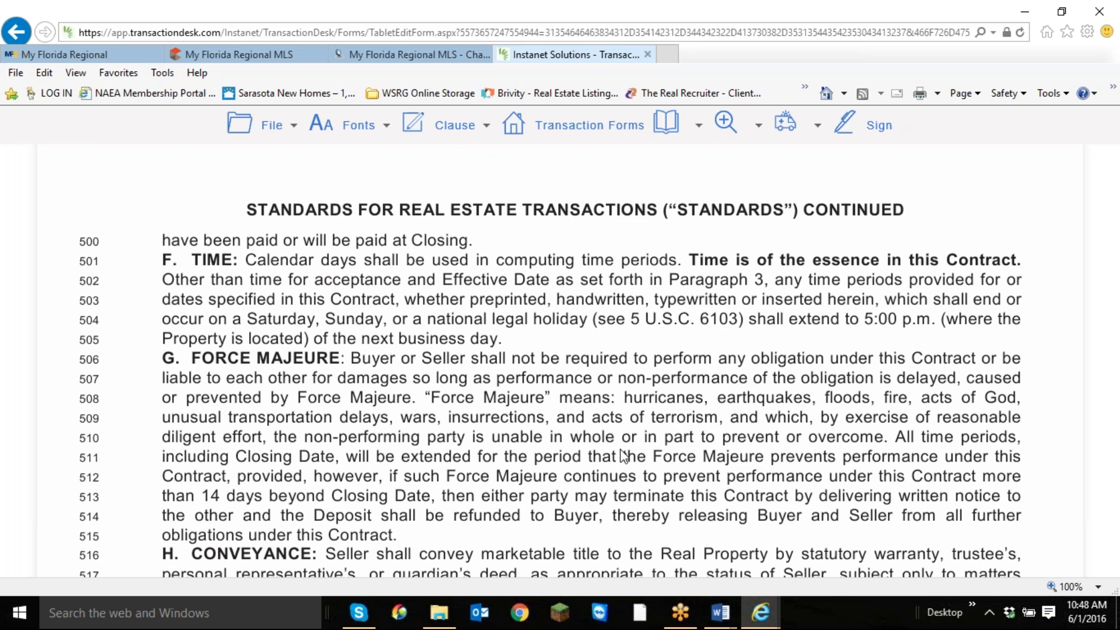
scroll(623, 456, "down", 5)
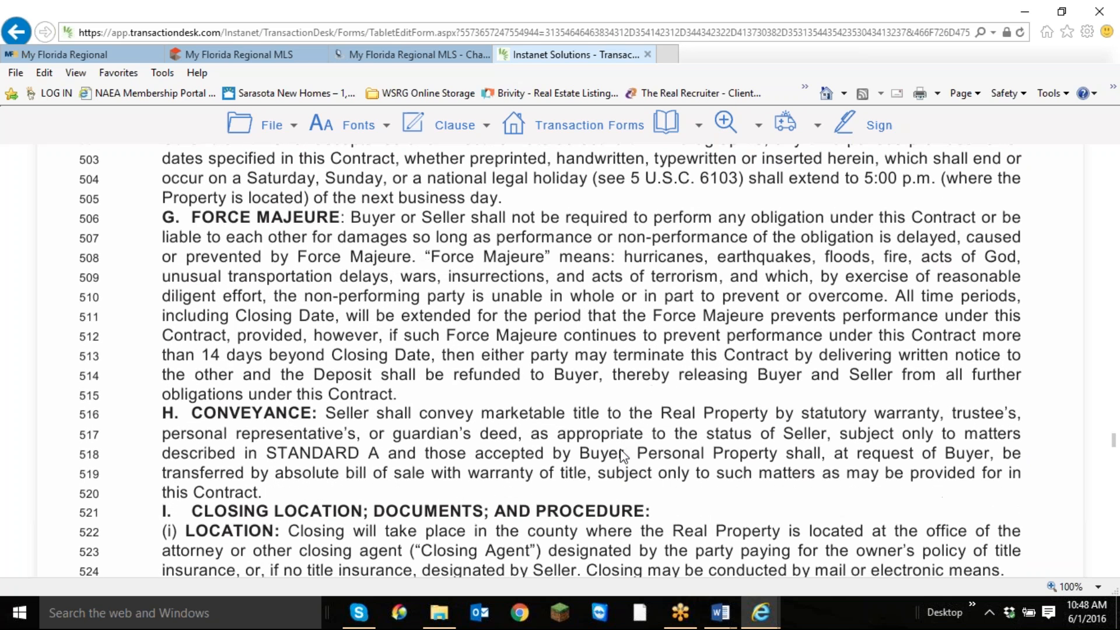
scroll(621, 461, "down", 10)
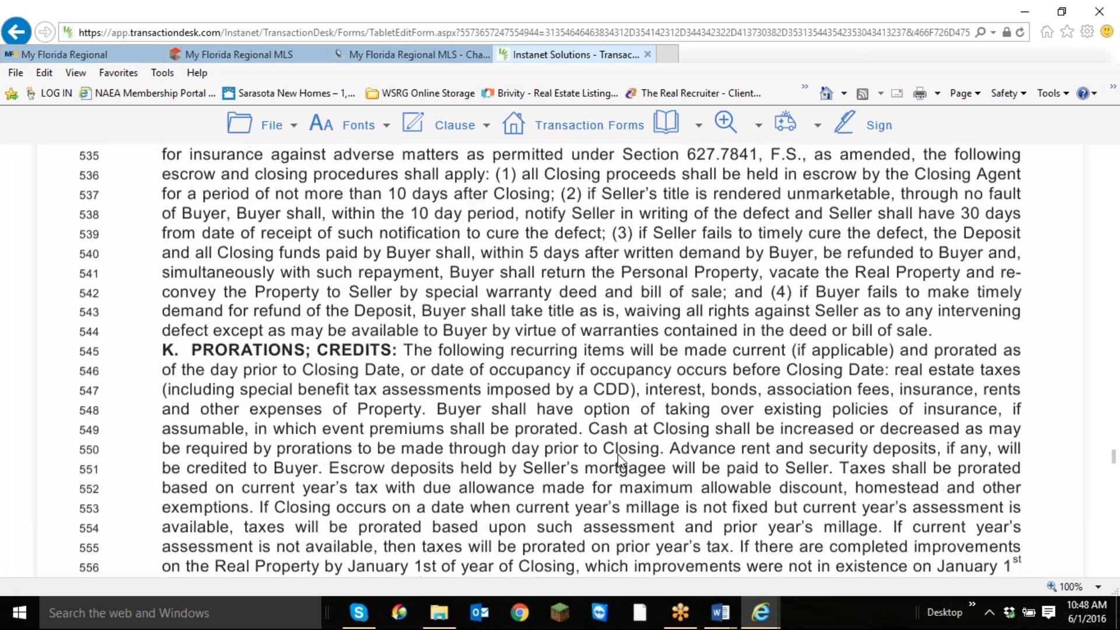
scroll(615, 462, "down", 15)
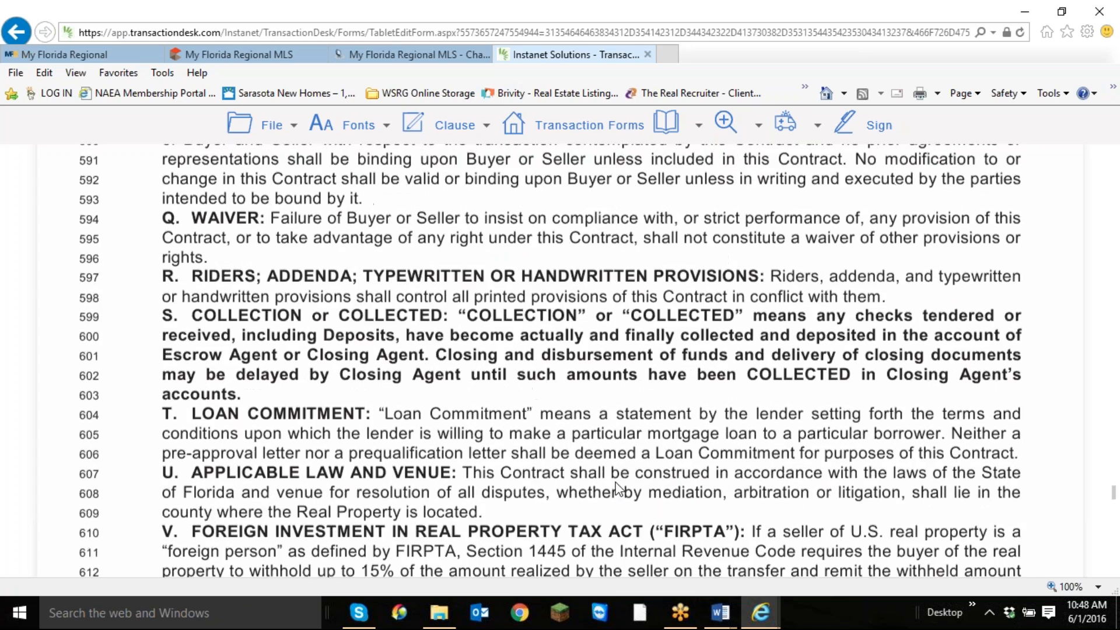
scroll(618, 488, "down", 15)
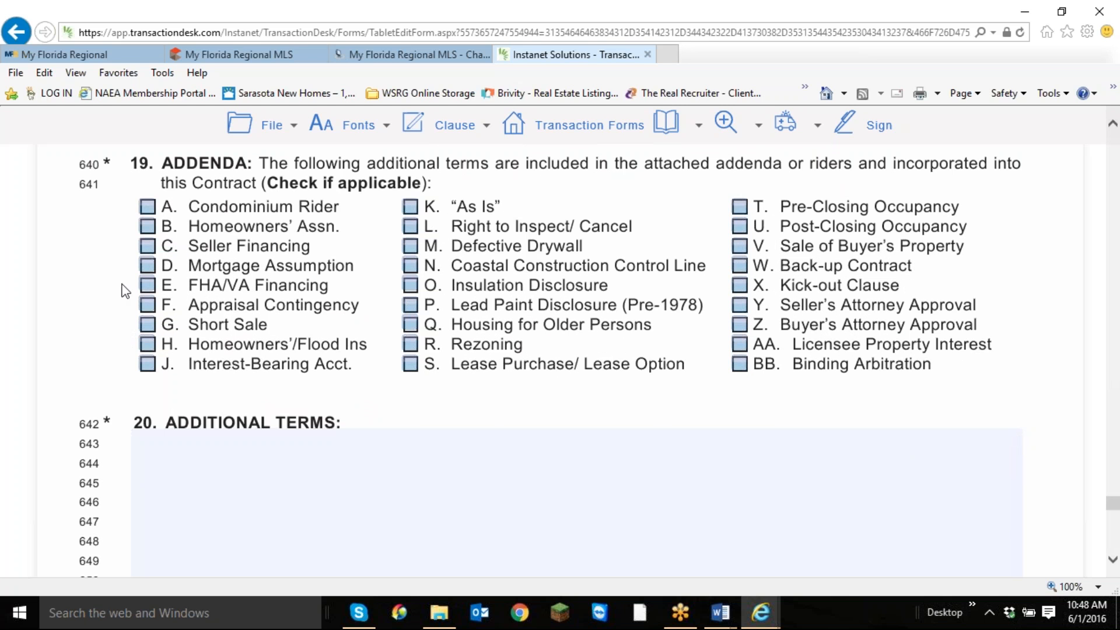
Mark addendum H, Homeowners'/Flood Ins, as included in section 19 and check the contract's signature and broker blocks.
left_click(148, 343)
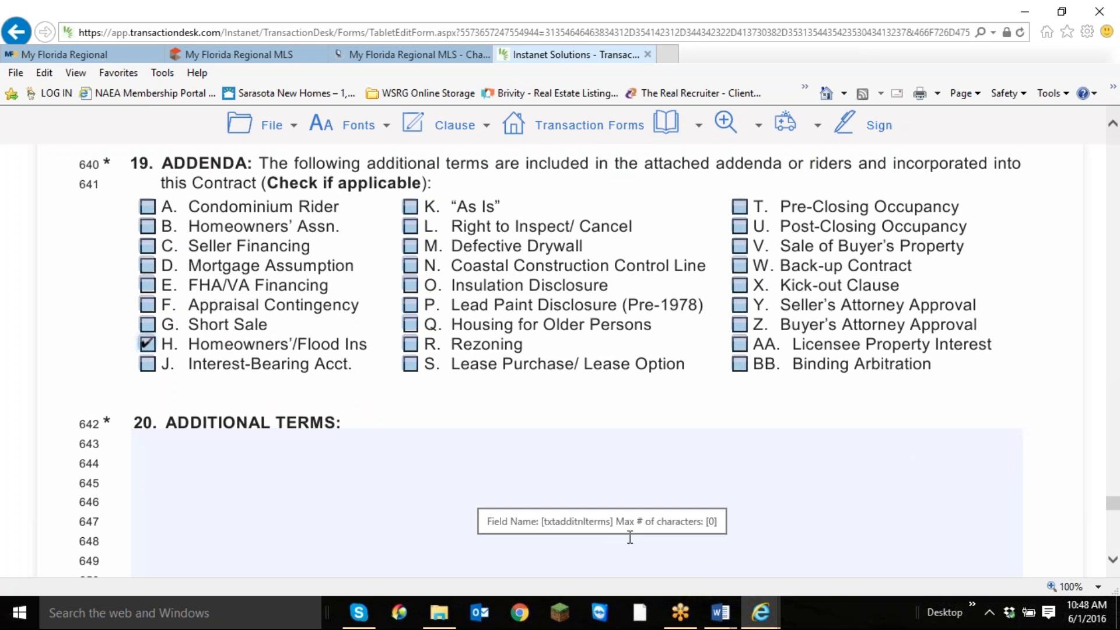
scroll(707, 499, "down", 3)
scroll(709, 497, "down", 15)
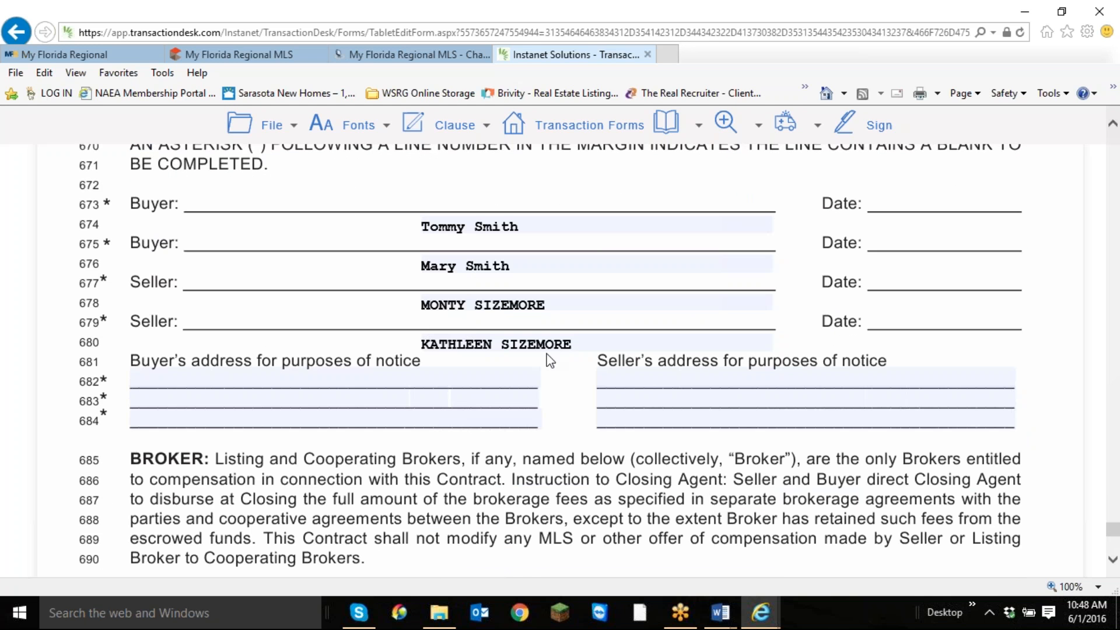
scroll(550, 360, "down", 7)
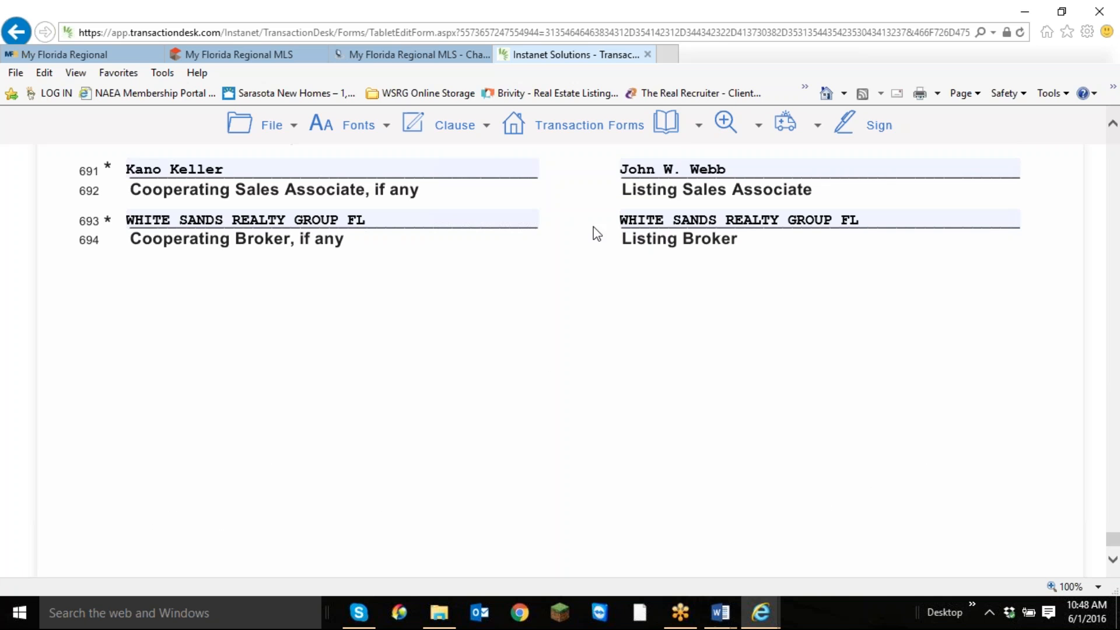
scroll(601, 257, "down", 4)
Save the purchase contract and exit to the transaction's forms list.
left_click(279, 137)
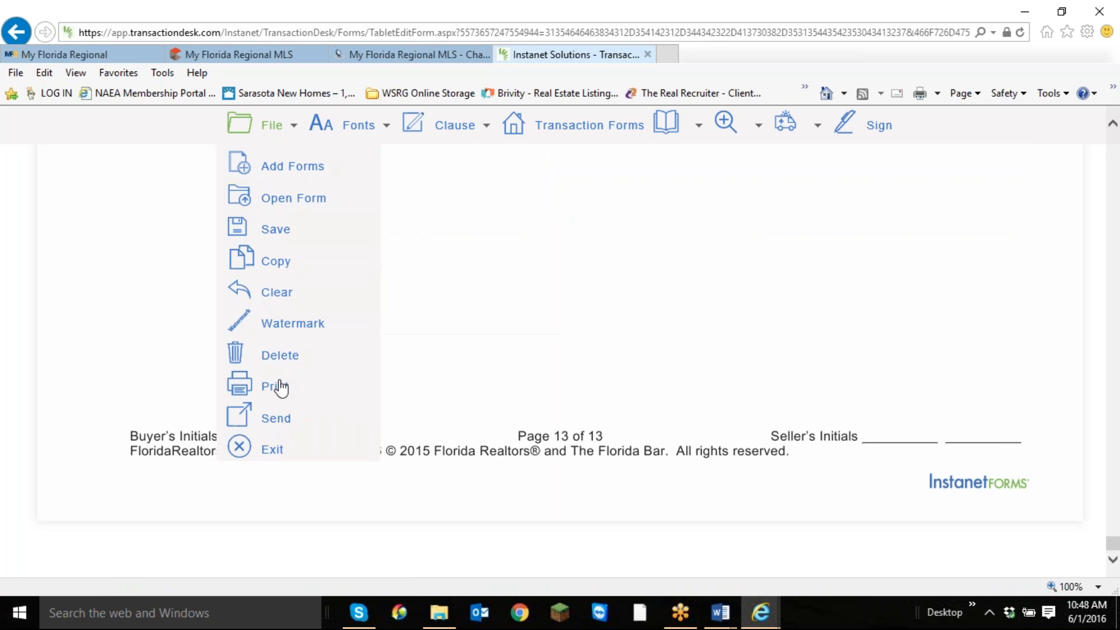
mouse_move(253, 238)
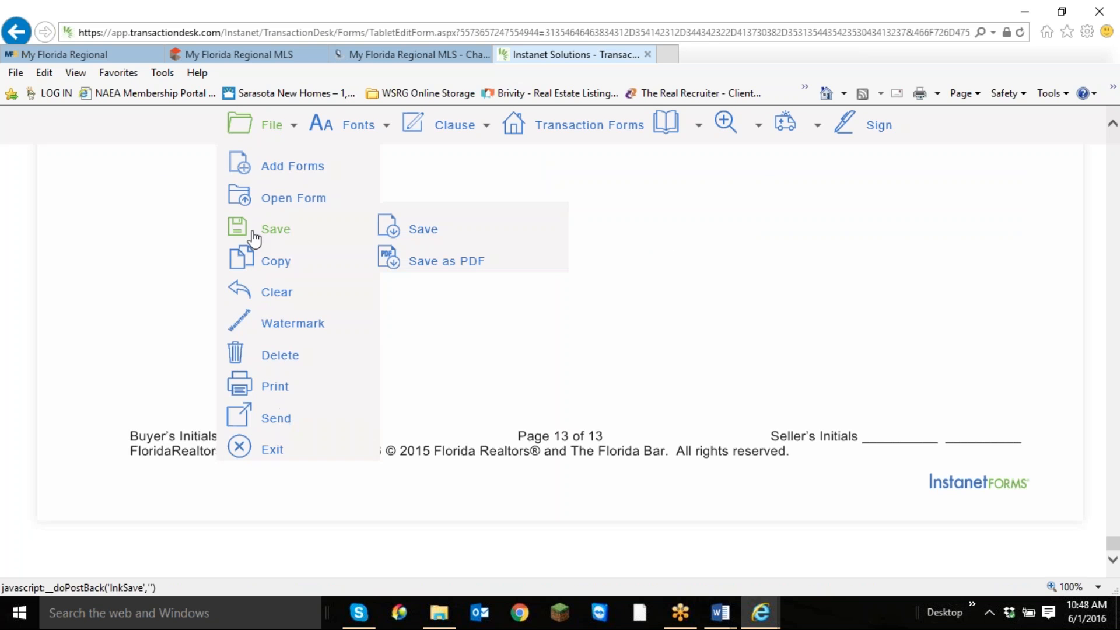
left_click(389, 230)
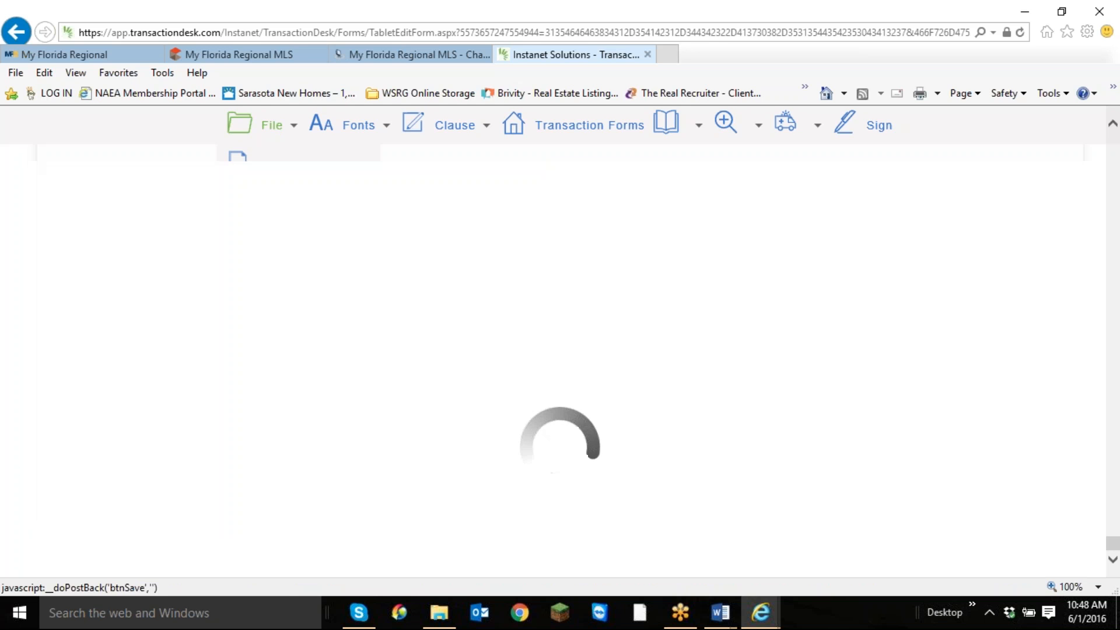
mouse_move(273, 127)
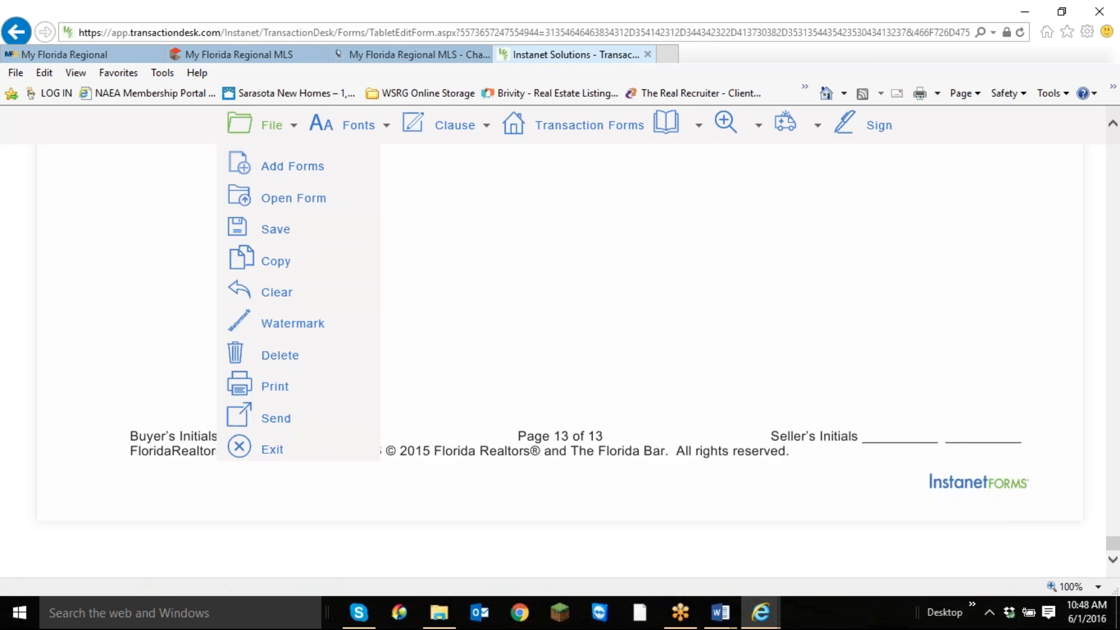
left_click(270, 454)
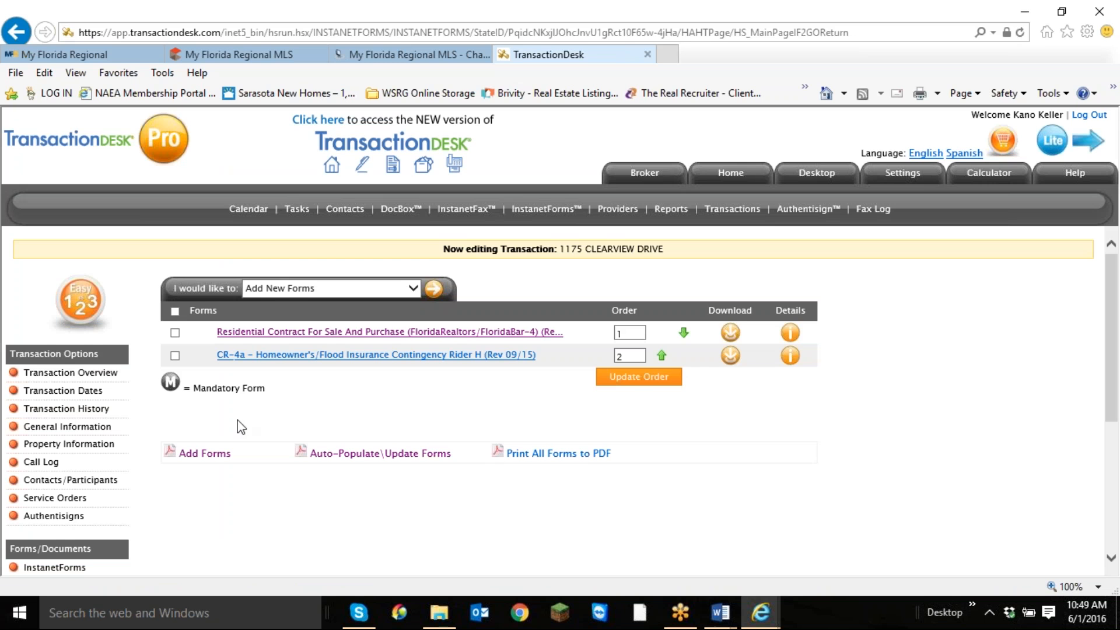
Open the CR-4a Homeowner's/Flood Insurance Contingency Rider H and mark option (b) Flood Insurance as applicable.
left_click(342, 356)
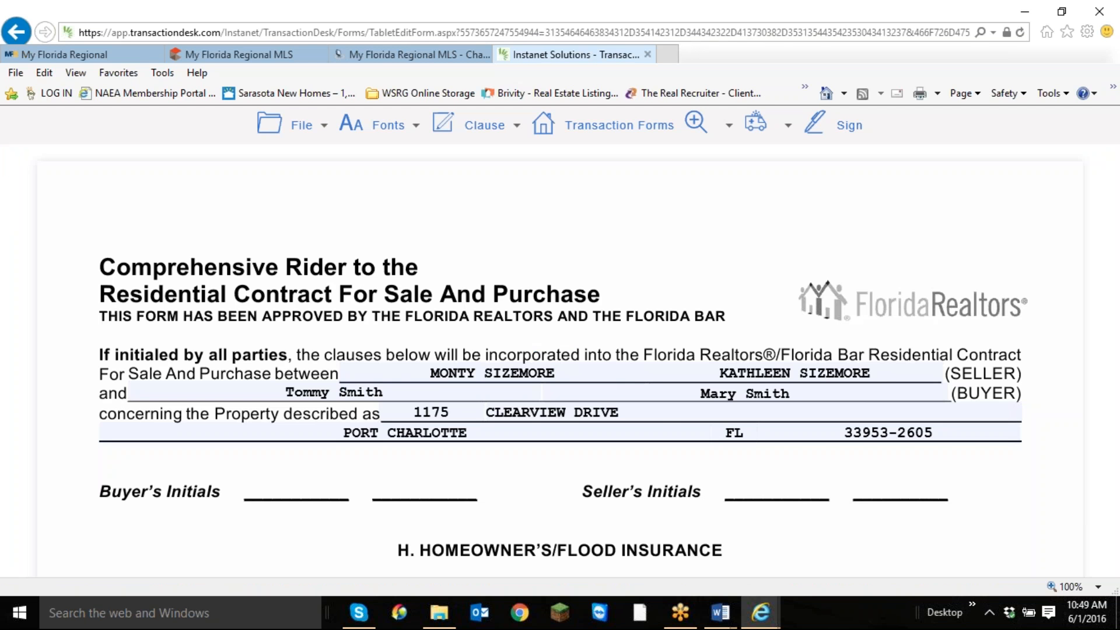
scroll(693, 327, "down", 5)
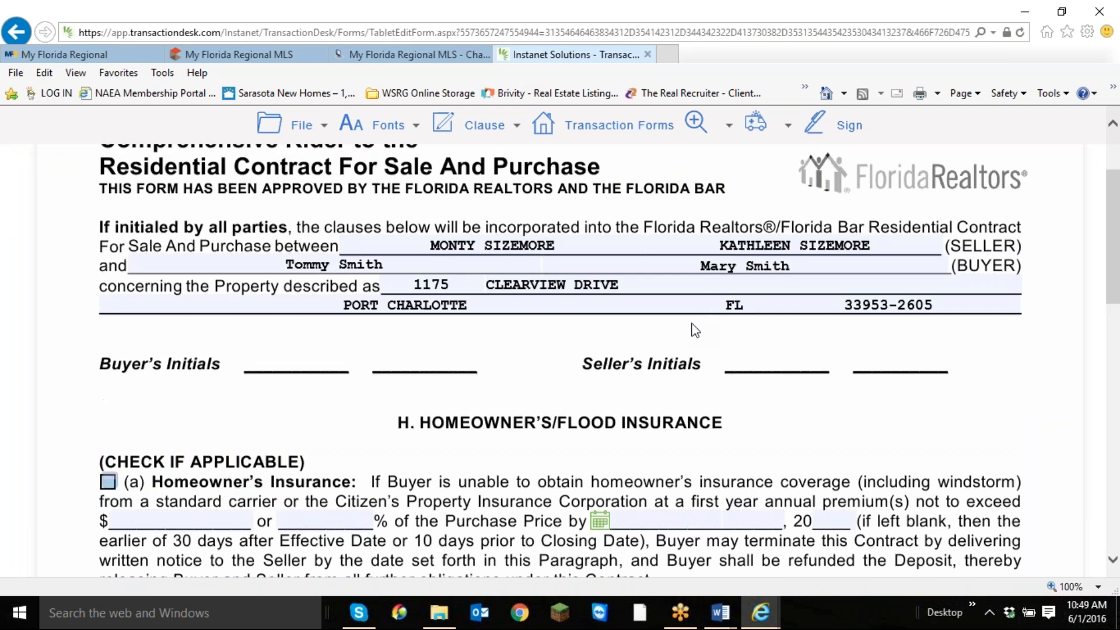
scroll(62, 446, "down", 3)
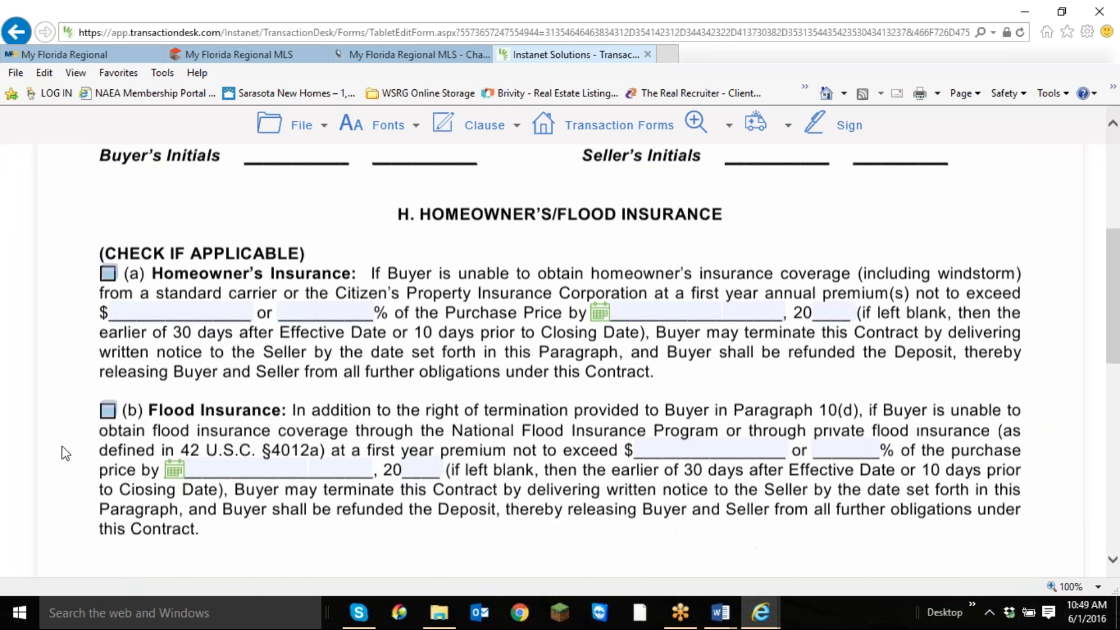
left_click(108, 325)
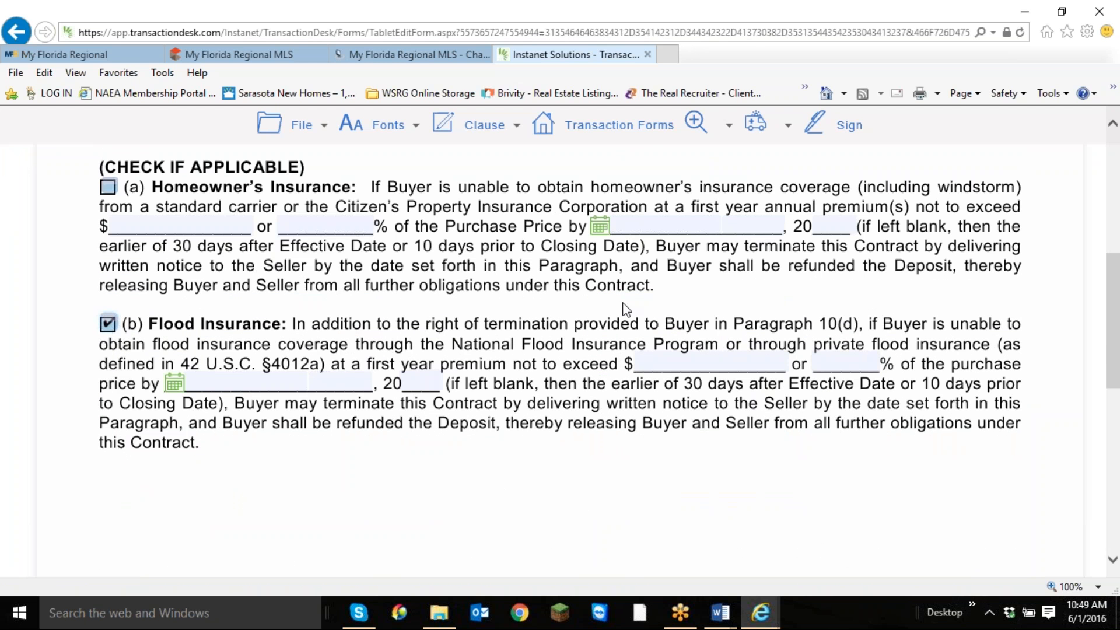
Set the maximum first-year flood insurance premium in option (b) to $3,000.
left_click(716, 365)
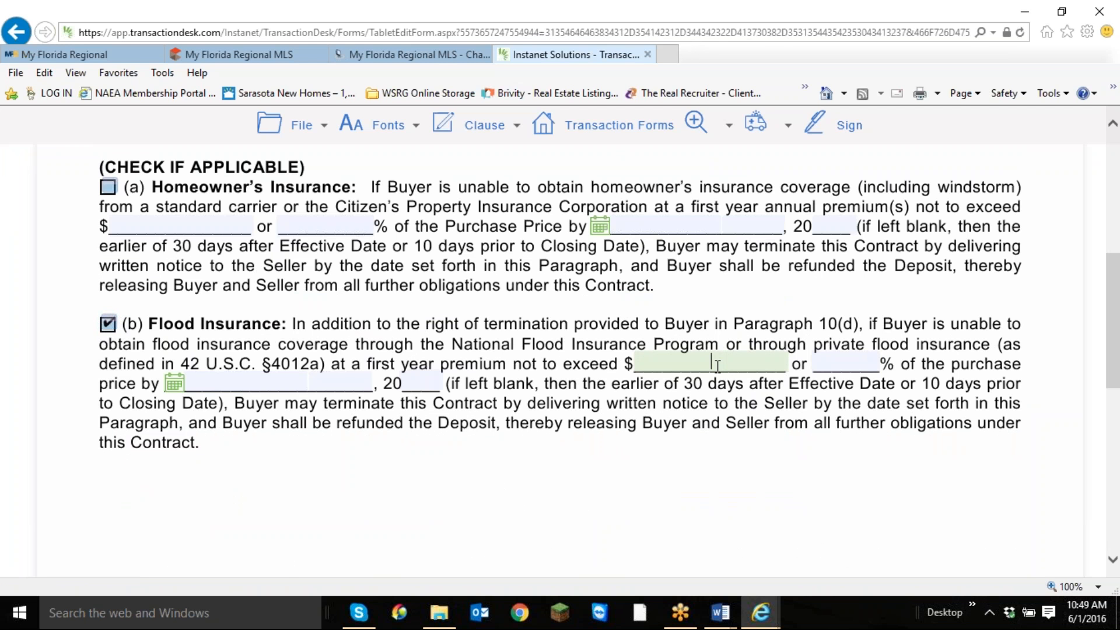
type("300")
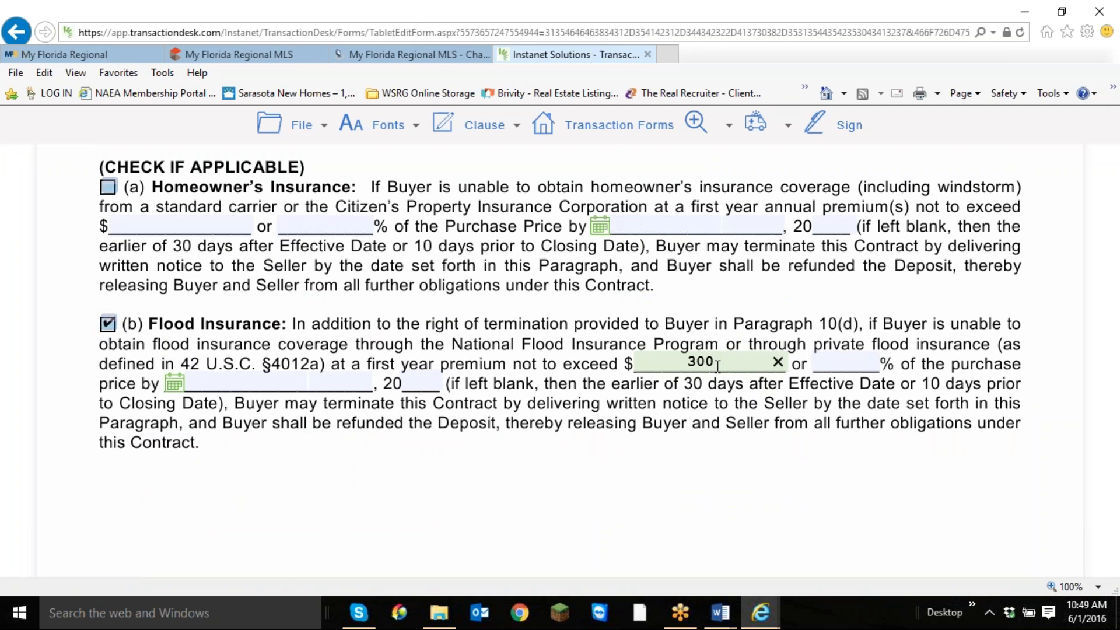
key("BackSpace")
key("BackSpace")
key("BackSpace")
type("3000")
Set the flood insurance deadline in option (b) to June 22nd, 2016.
left_click(175, 385)
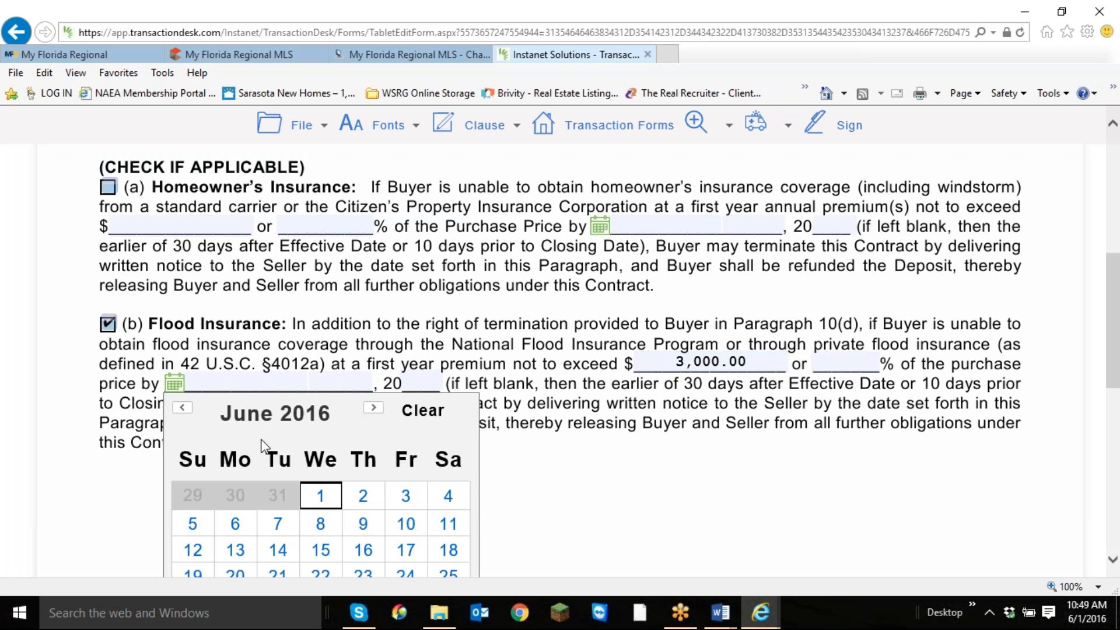
scroll(472, 496, "down", 1)
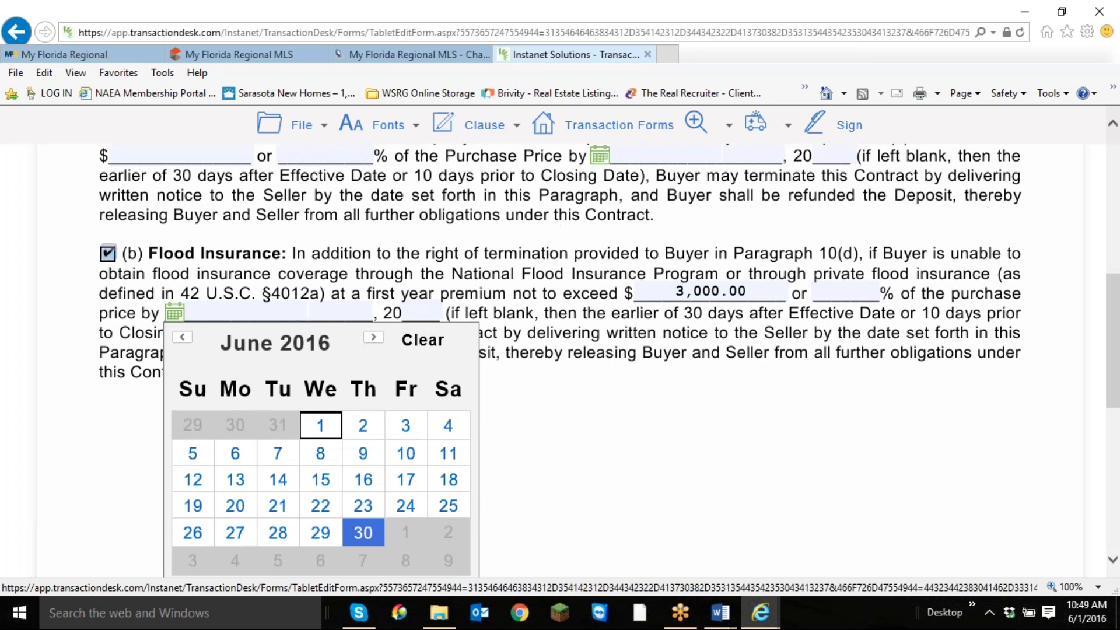
left_click(320, 507)
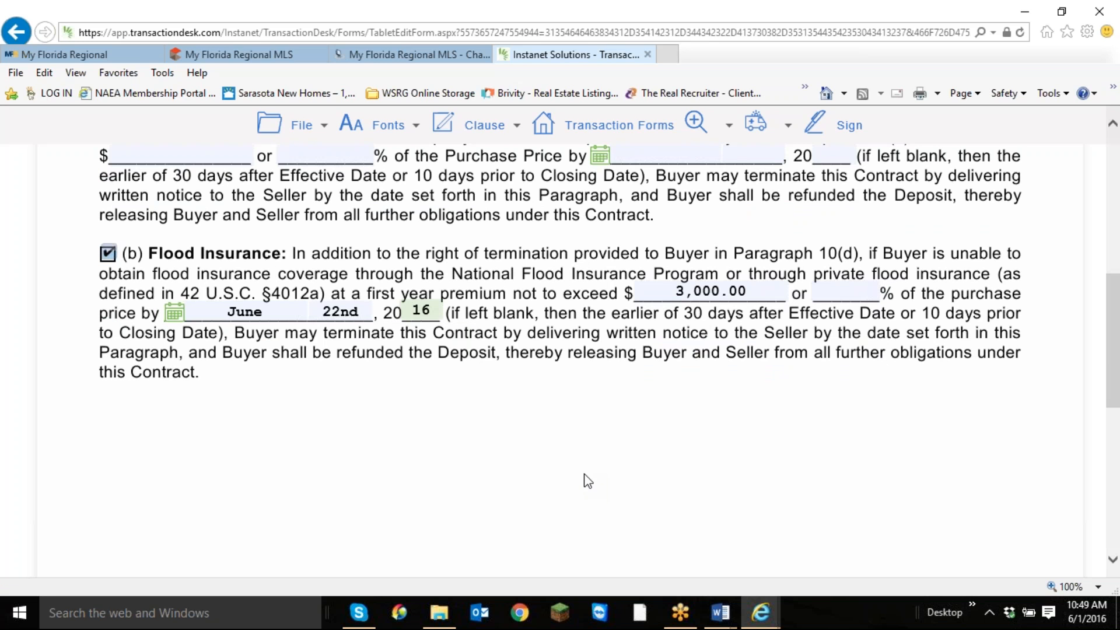
Save the completed Homeowner's/Flood Insurance rider.
scroll(755, 407, "down", 5)
scroll(755, 407, "up", 12)
mouse_move(301, 125)
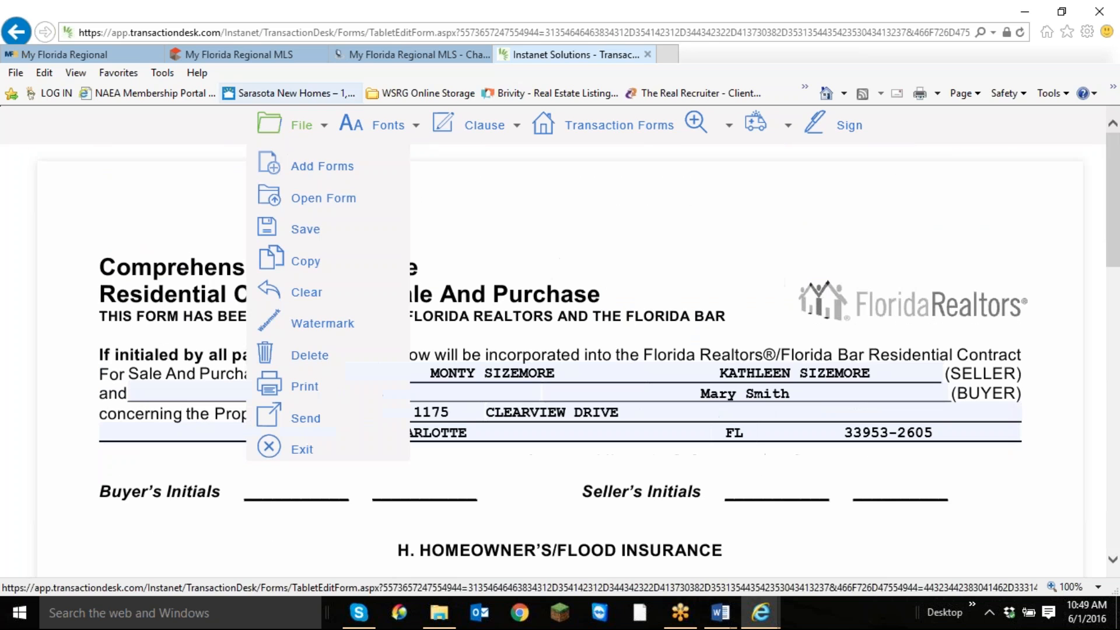
mouse_move(305, 238)
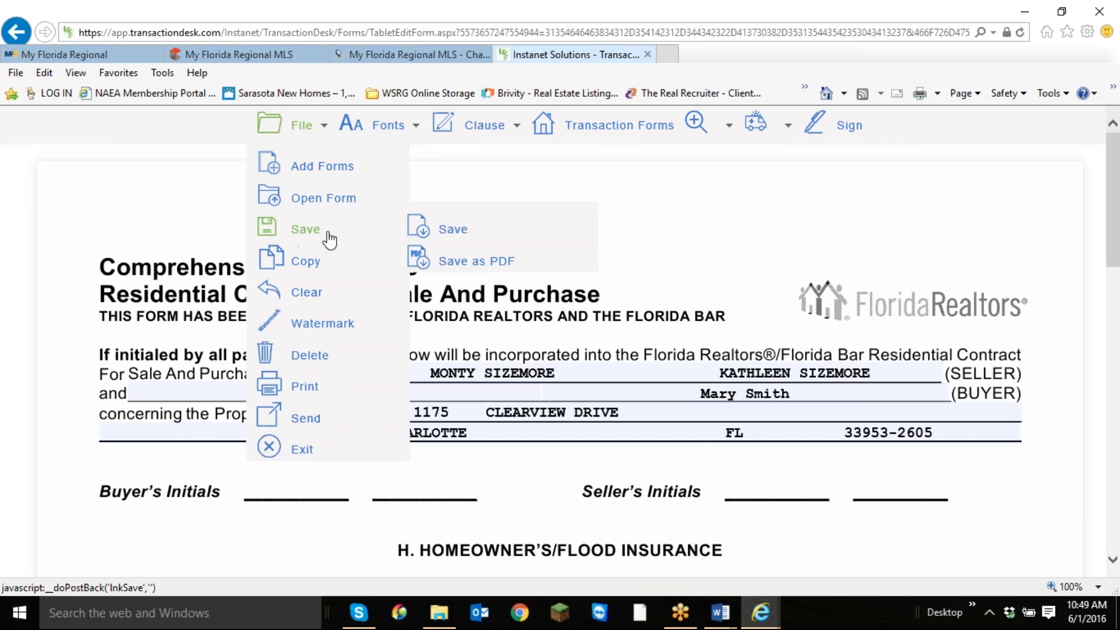
left_click(446, 232)
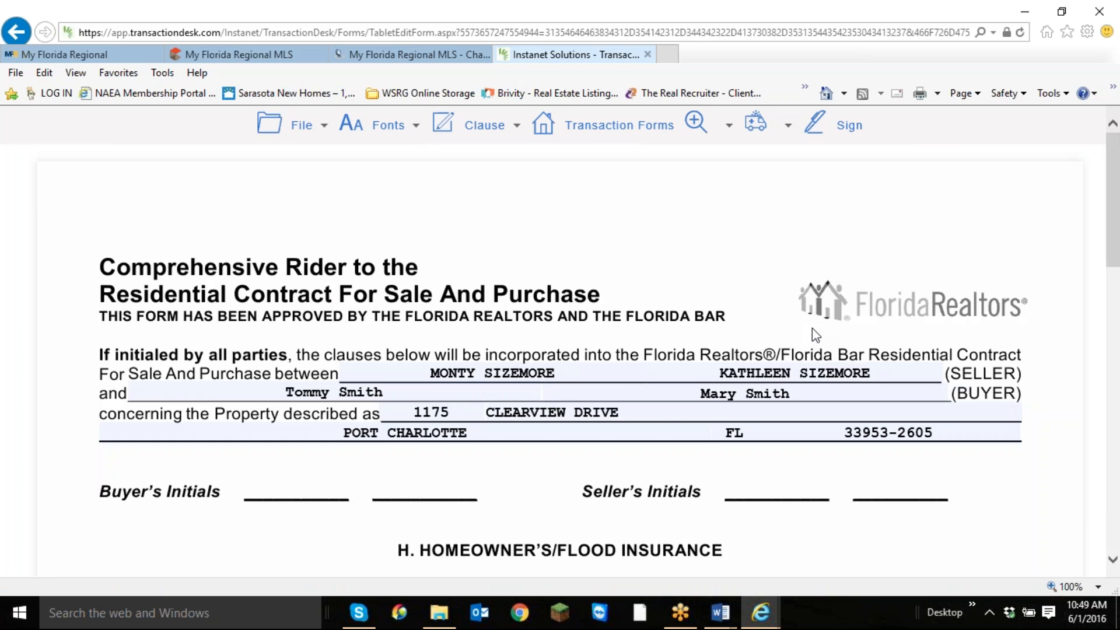
Review the saved rider through to its last page and exit to the transaction's forms list.
scroll(813, 328, "down", 5)
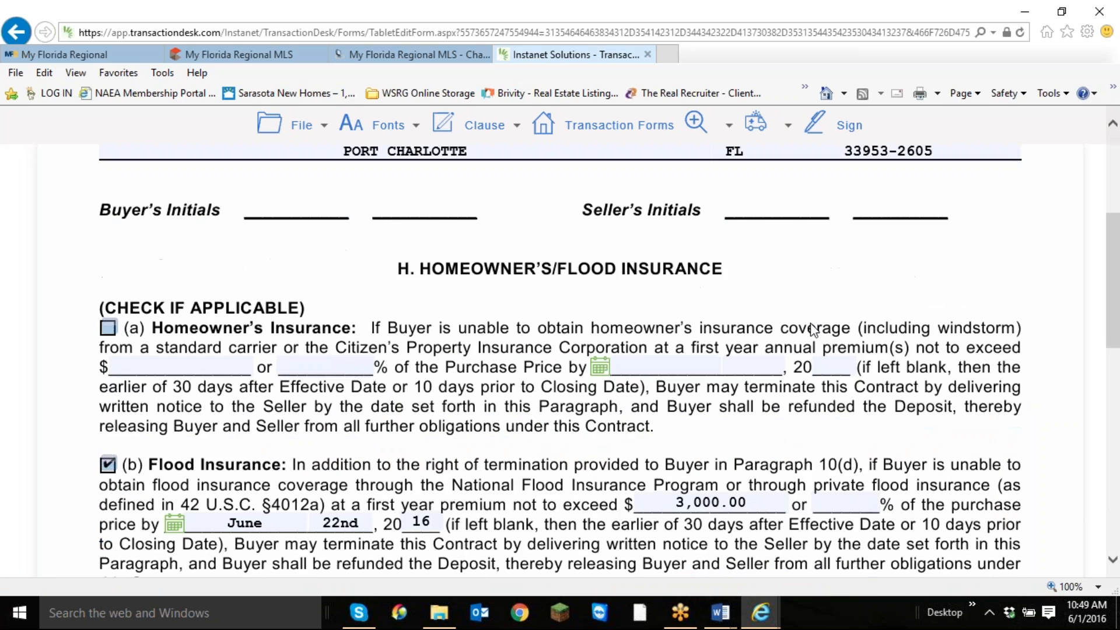
scroll(814, 330, "down", 5)
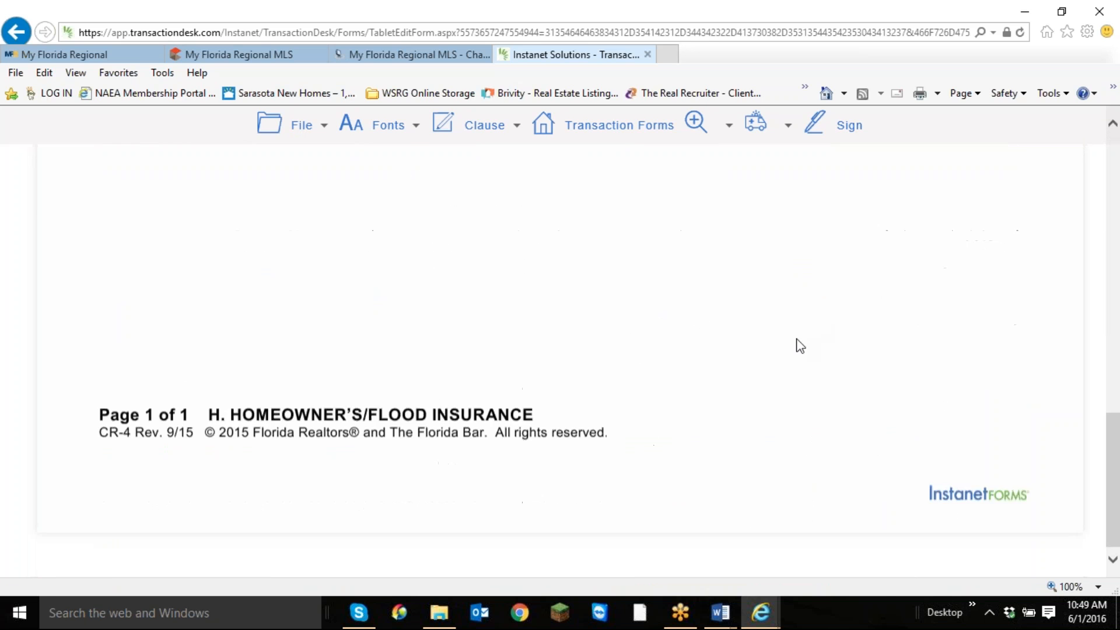
left_click(301, 125)
left_click(321, 226)
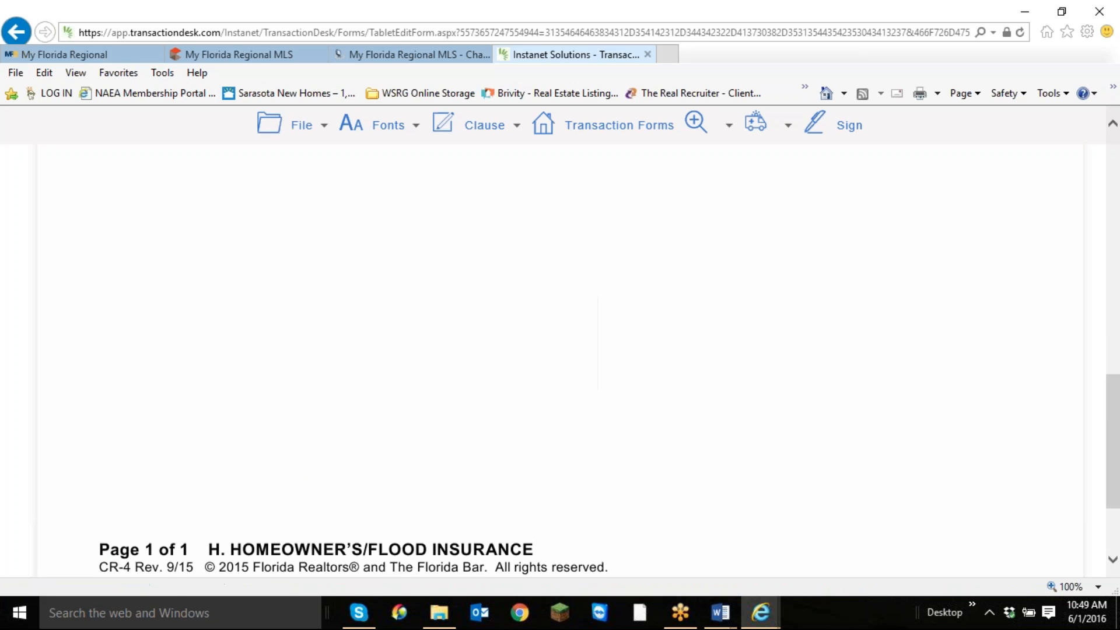
left_click(252, 121)
left_click(293, 456)
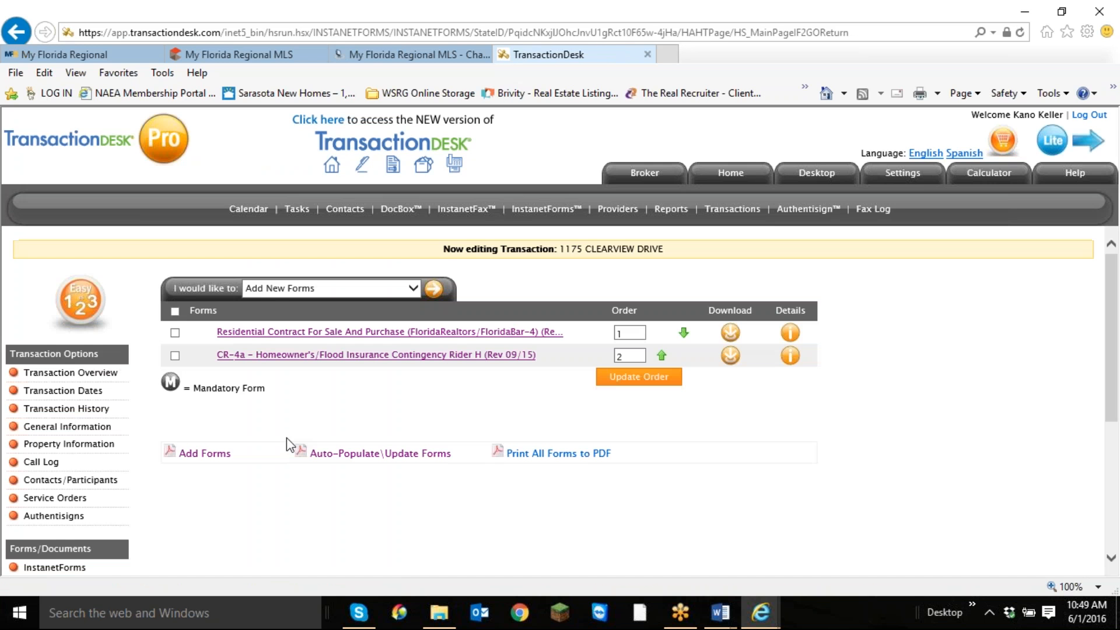
Look over the Transaction Overview with its documents, forms and participants, and reopen the InstanetForms list for editing.
left_click(59, 391)
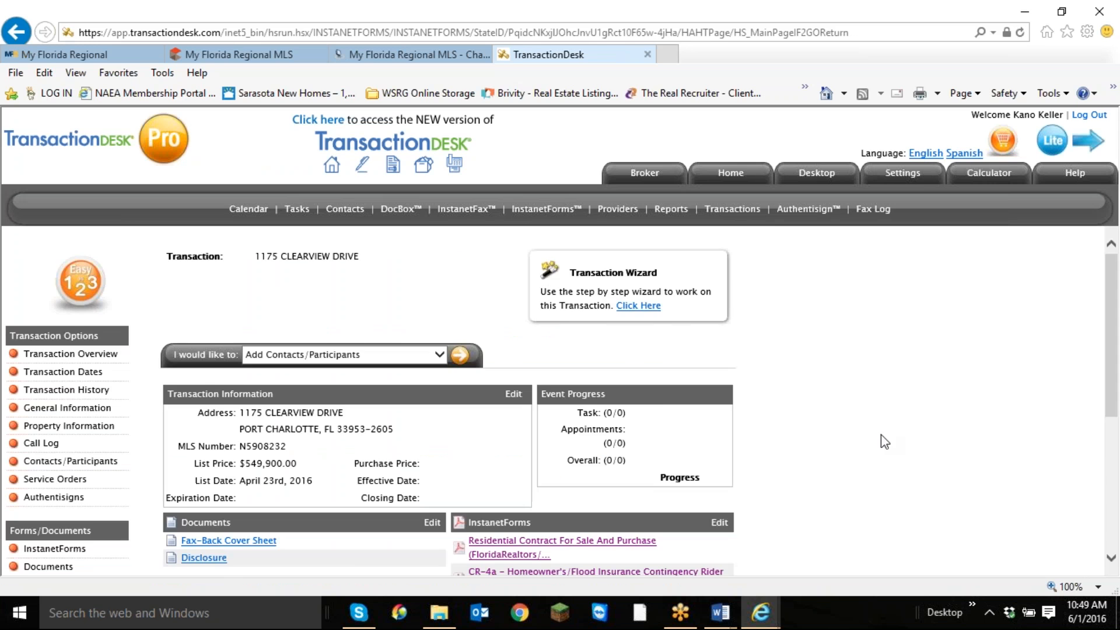
scroll(850, 425, "down", 3)
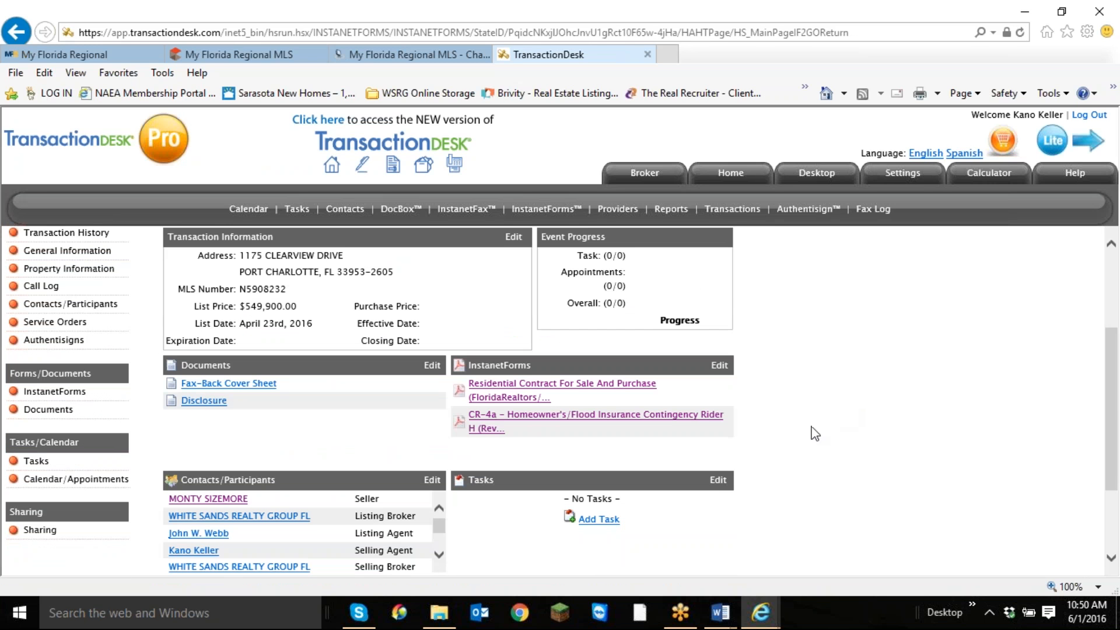
scroll(802, 444, "up", 2)
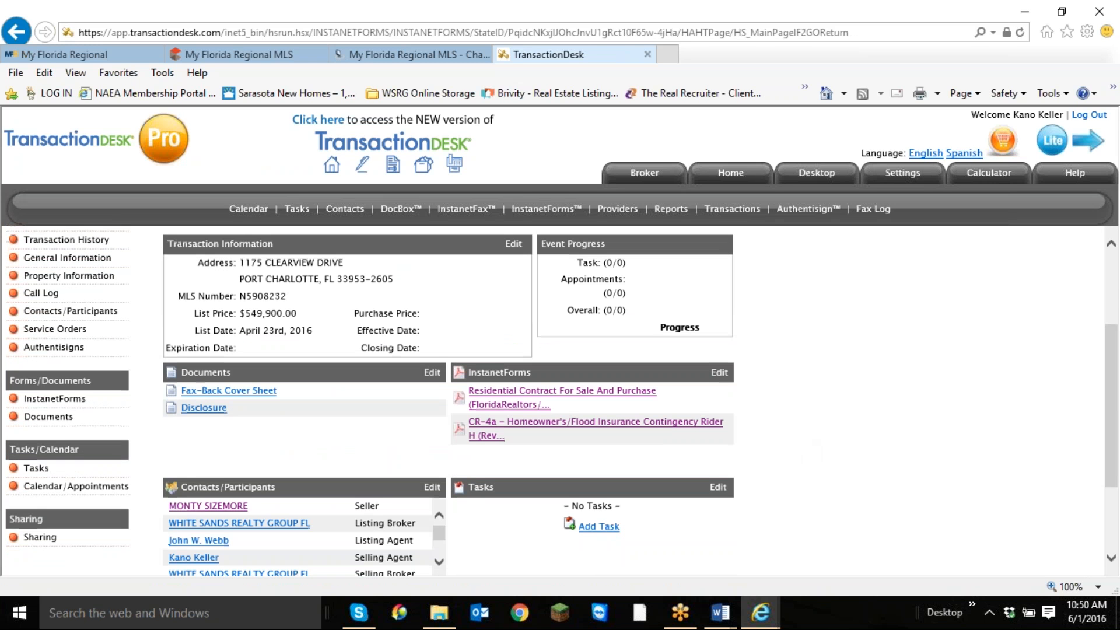
scroll(744, 468, "down", 1)
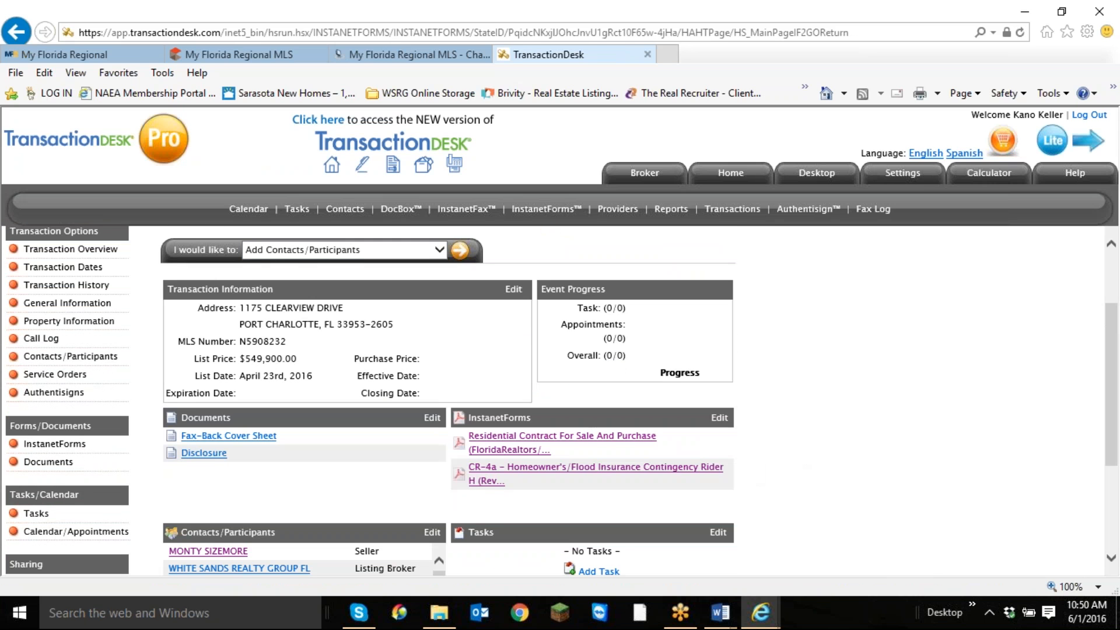
left_click(719, 418)
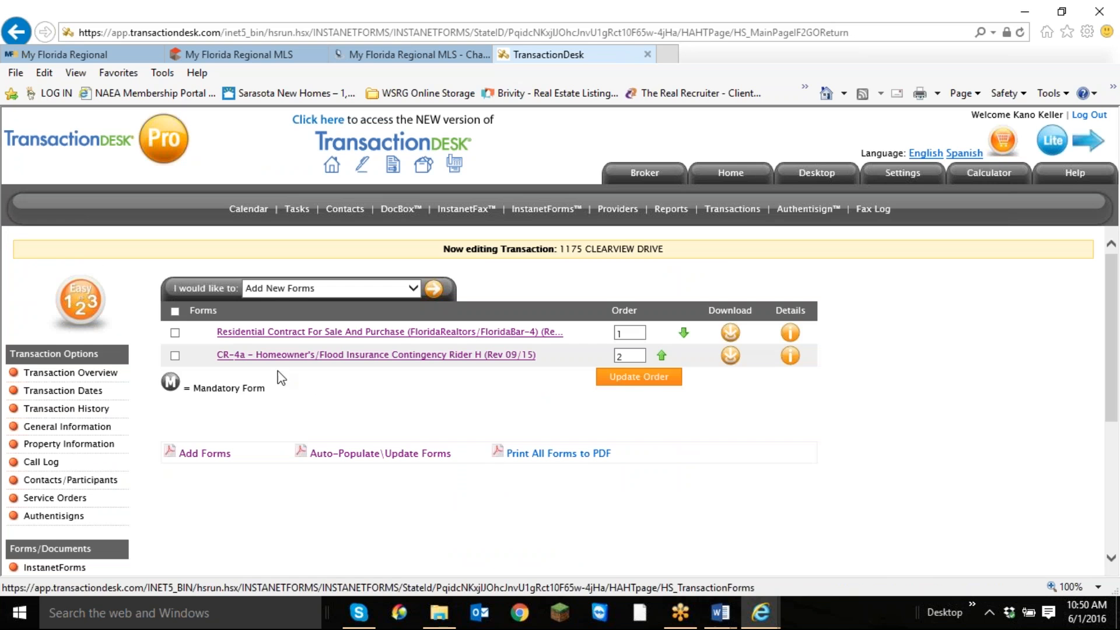
Select both the purchase contract and Rider H and open the email setup for the selected forms.
left_click(175, 313)
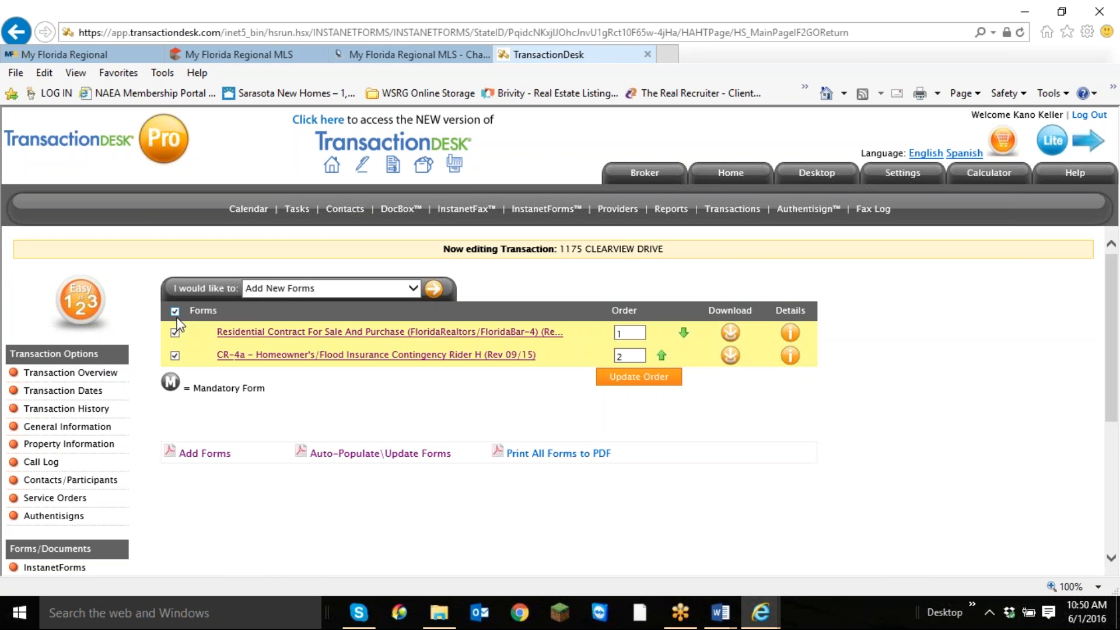
left_click(406, 292)
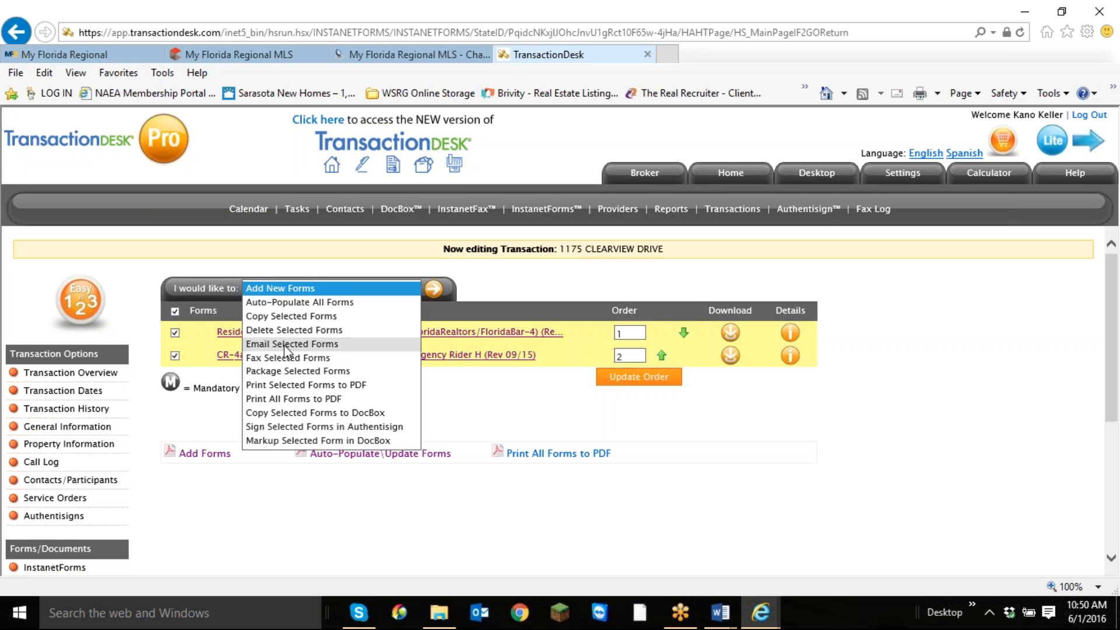
left_click(286, 344)
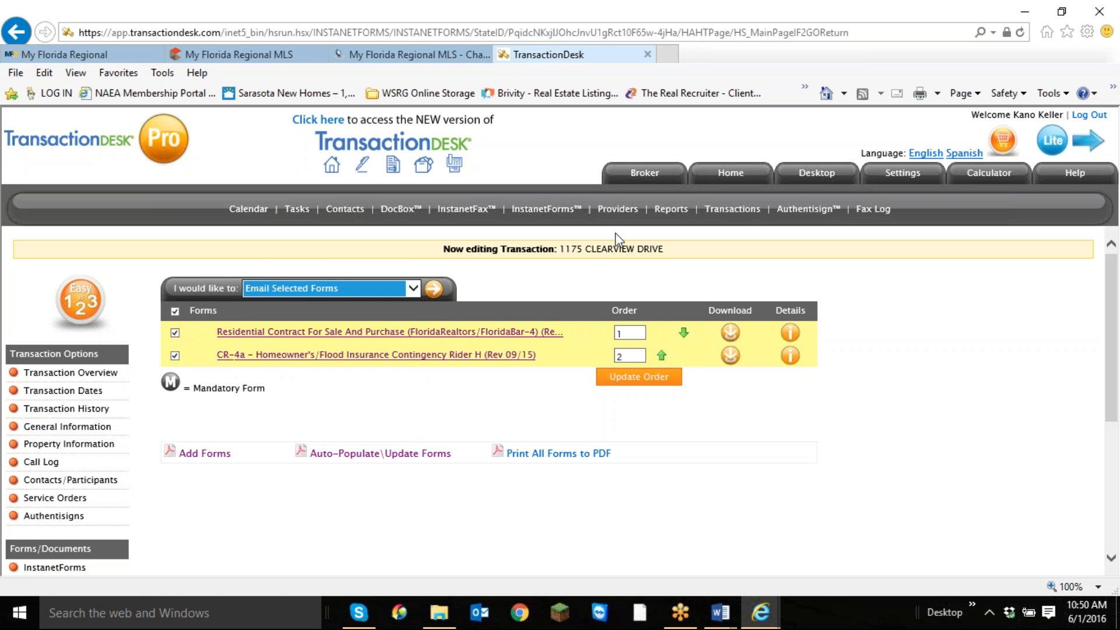
left_click(433, 290)
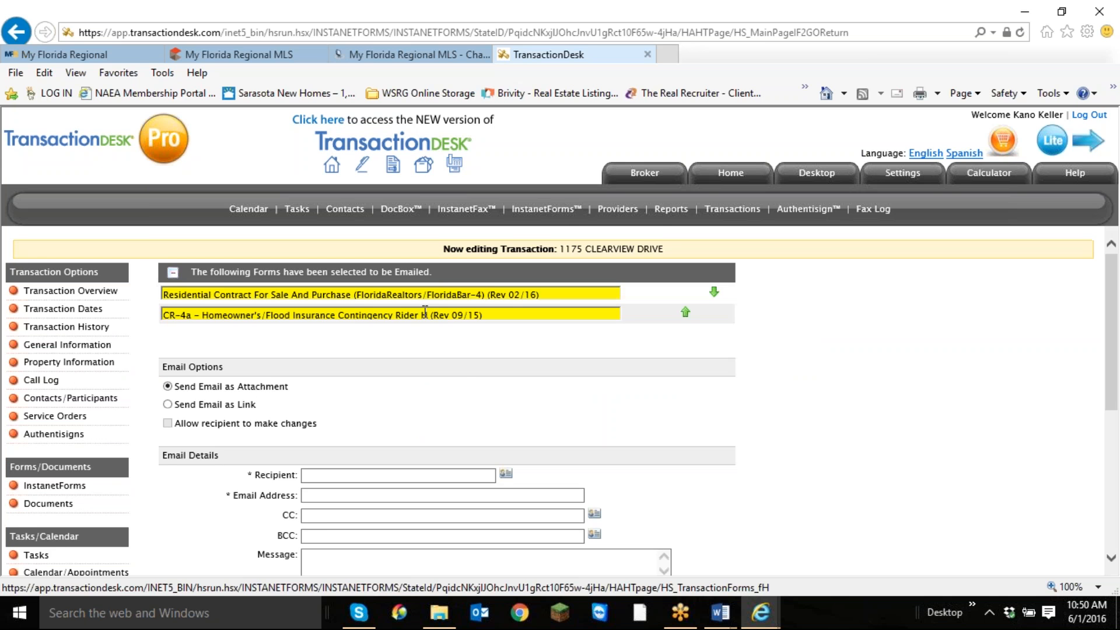
scroll(457, 354, "down", 2)
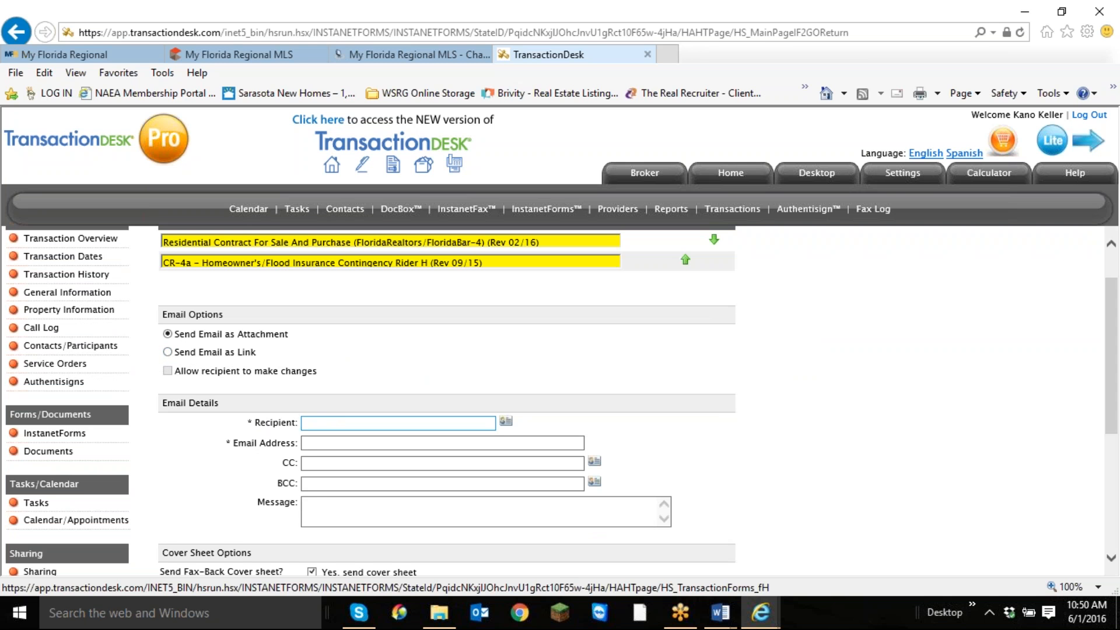
Fill in the email recipient's name and email address for the two selected forms.
left_click(344, 423)
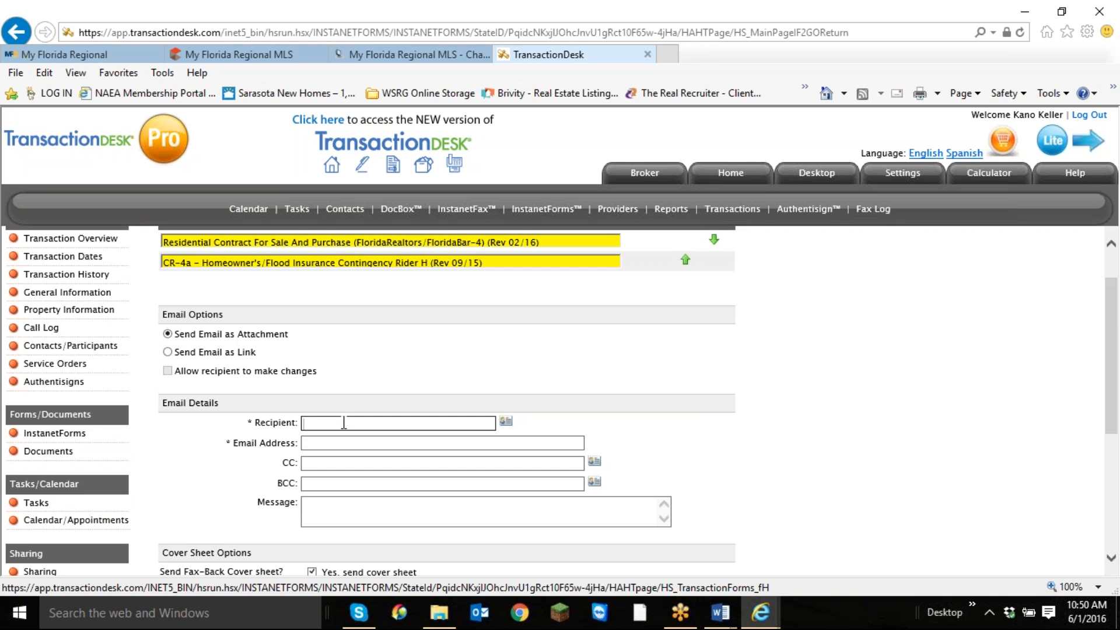
type("Kano")
left_click(344, 442)
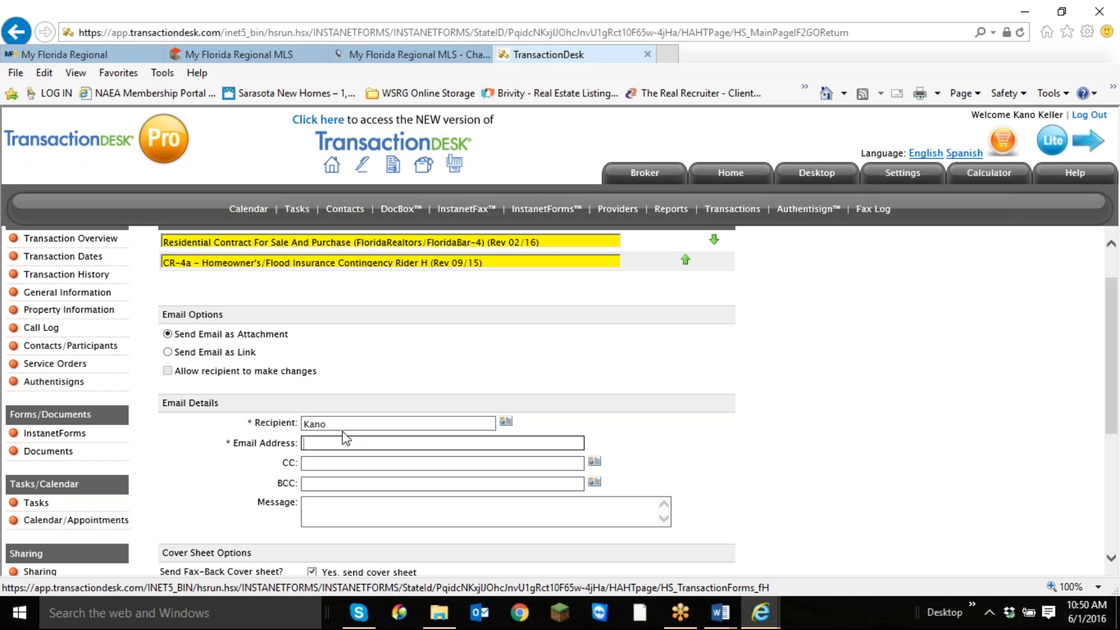
key("Tab")
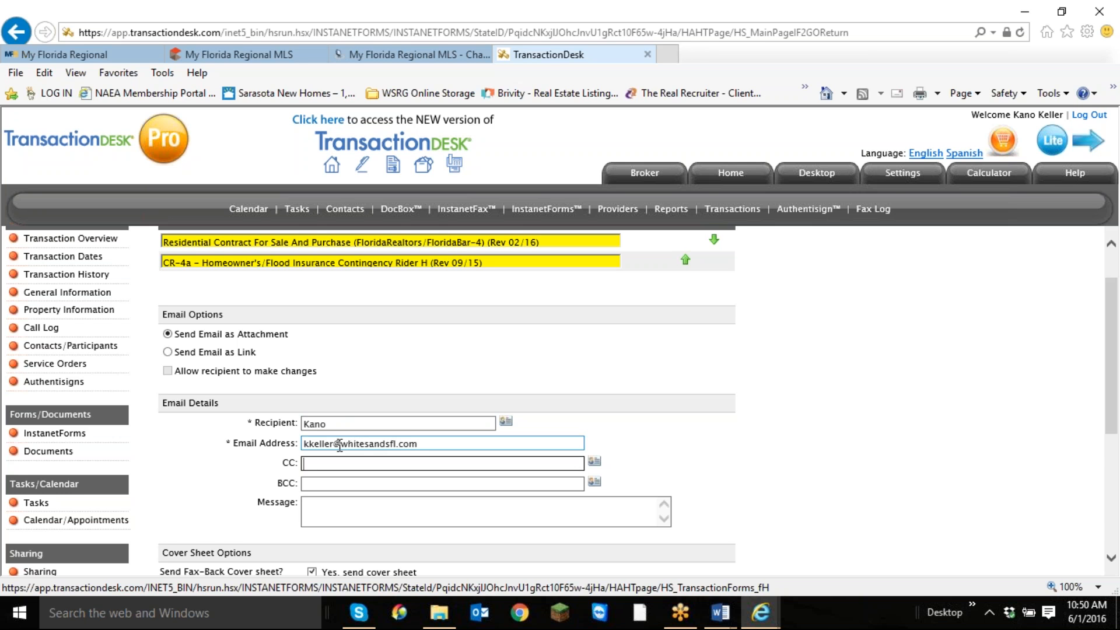
type("mburket")
key("BackSpace")
key("BackSpace")
key("BackSpace")
key("BackSpace")
key("BackSpace")
Turn off the fax-back cover sheet and send the email with the forms attached.
scroll(673, 274, "down", 4)
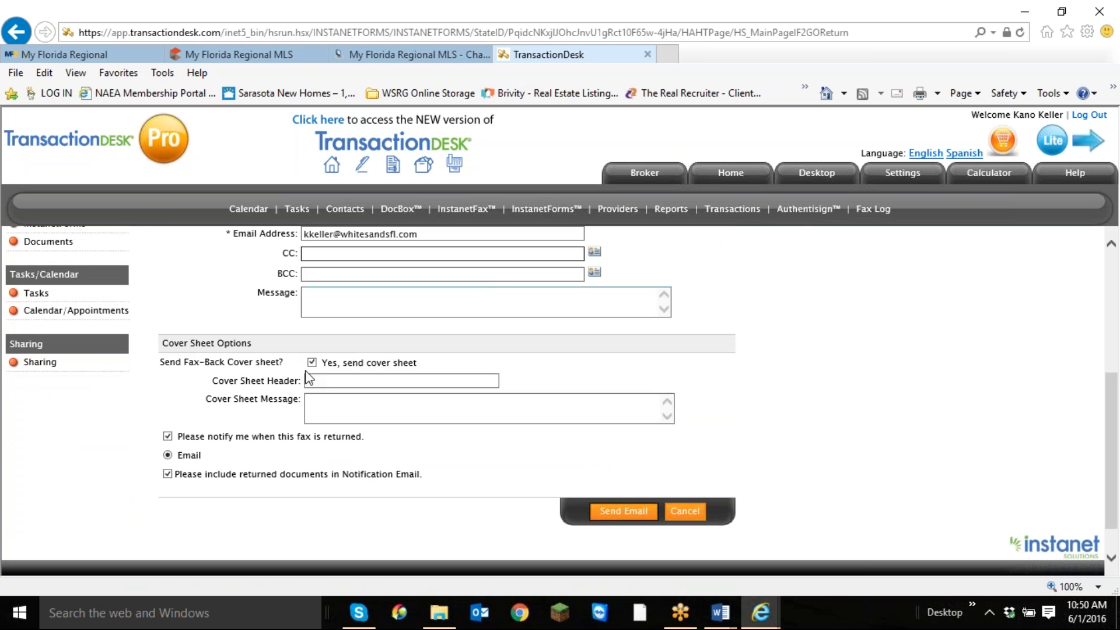
left_click(312, 362)
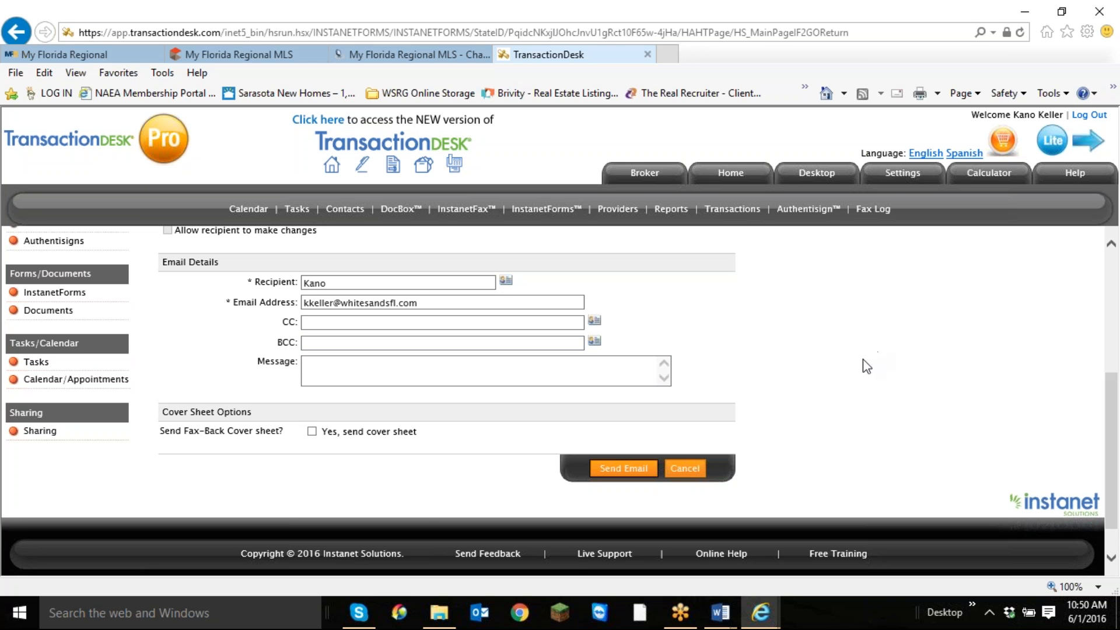
left_click(633, 471)
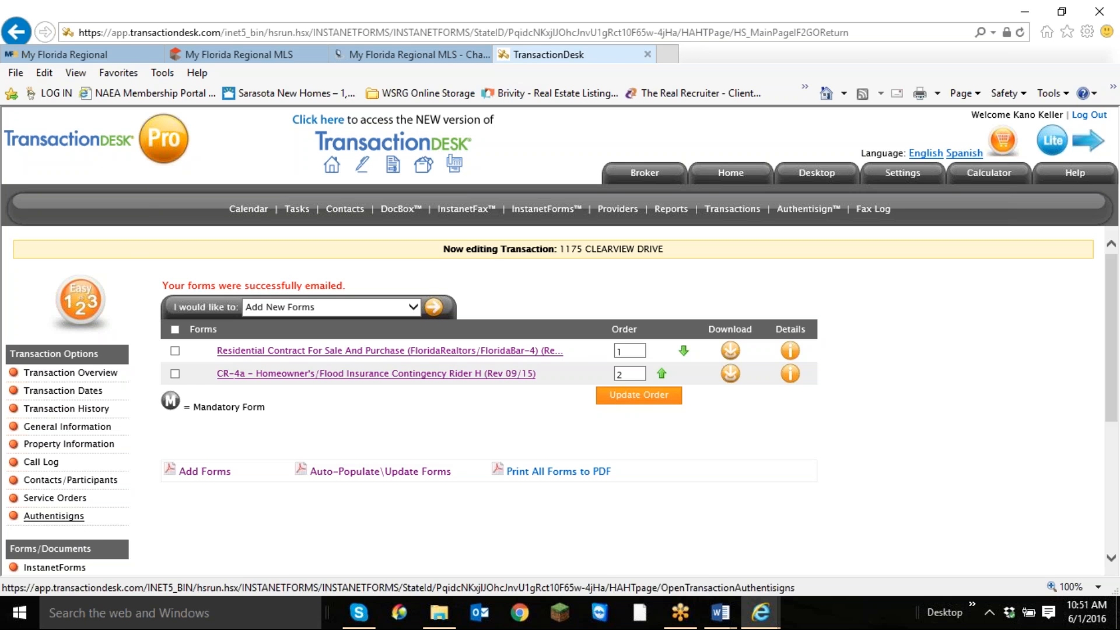
Open the transaction's Authentisign signing and set the participant order to Simul-Sign, checking the advanced options.
left_click(54, 516)
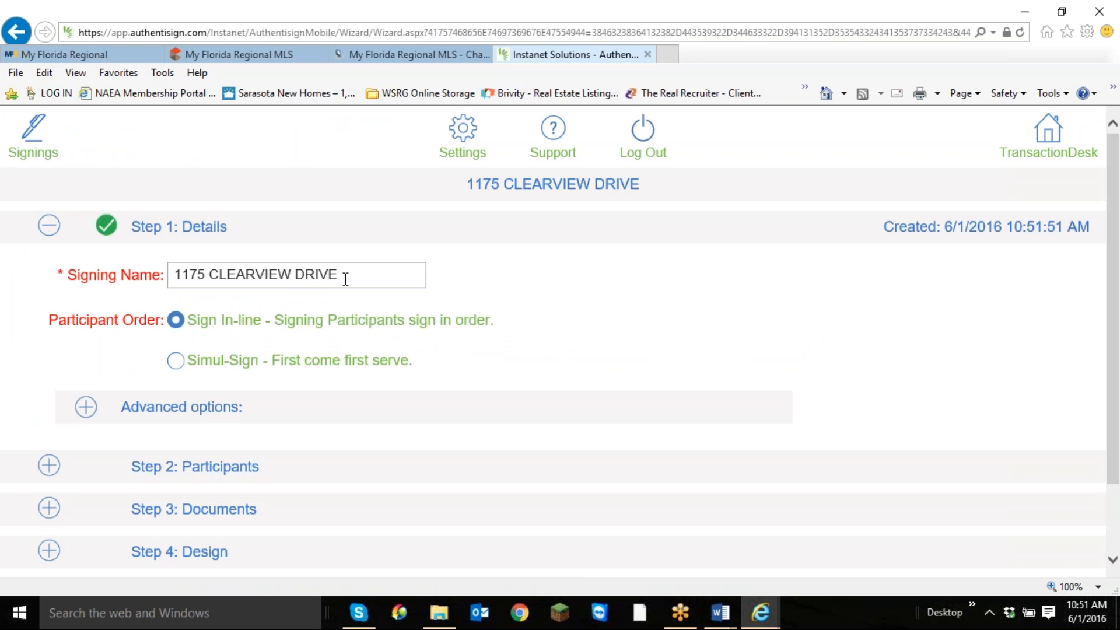
left_click(176, 362)
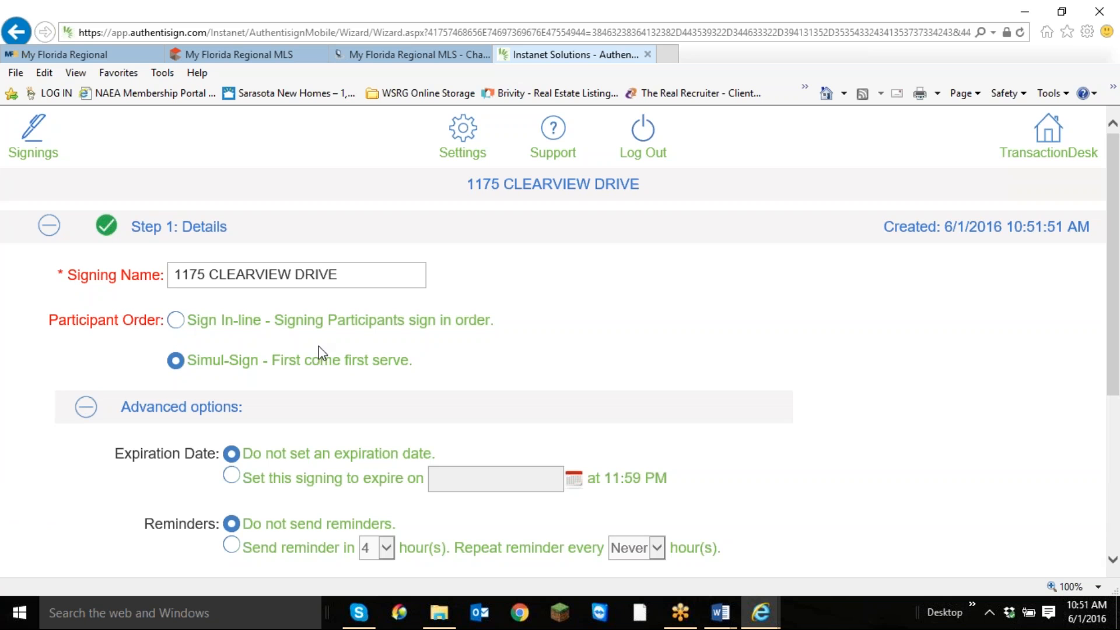
scroll(314, 354, "down", 1)
scroll(317, 350, "down", 4)
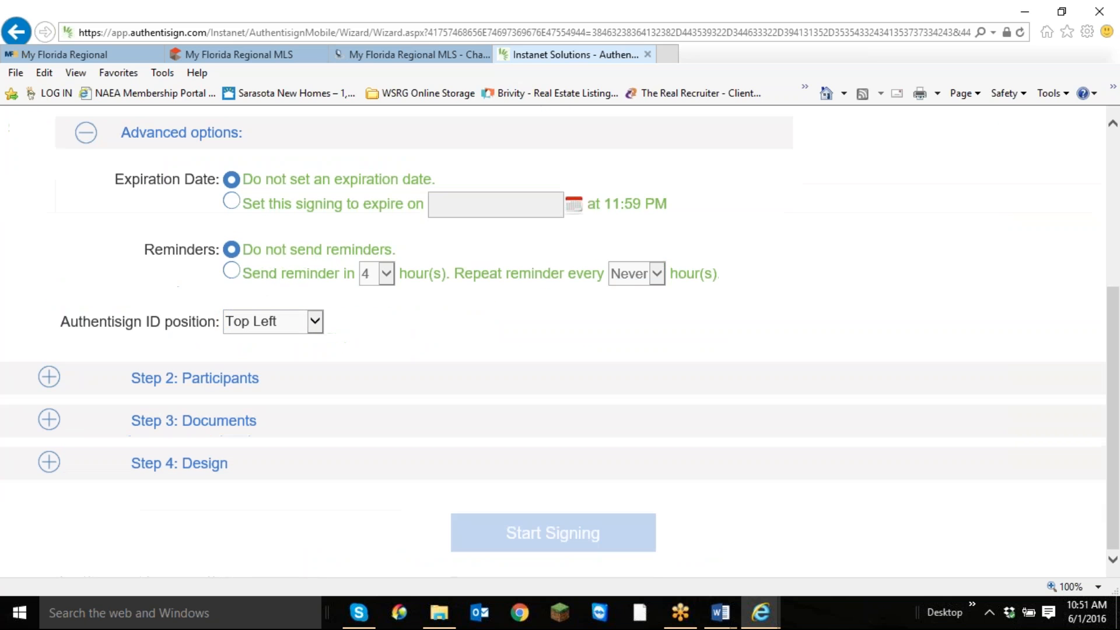
Select both buyers from the transaction's participants, with the first as Remote Signer and the second as In-Person Signer.
left_click(51, 379)
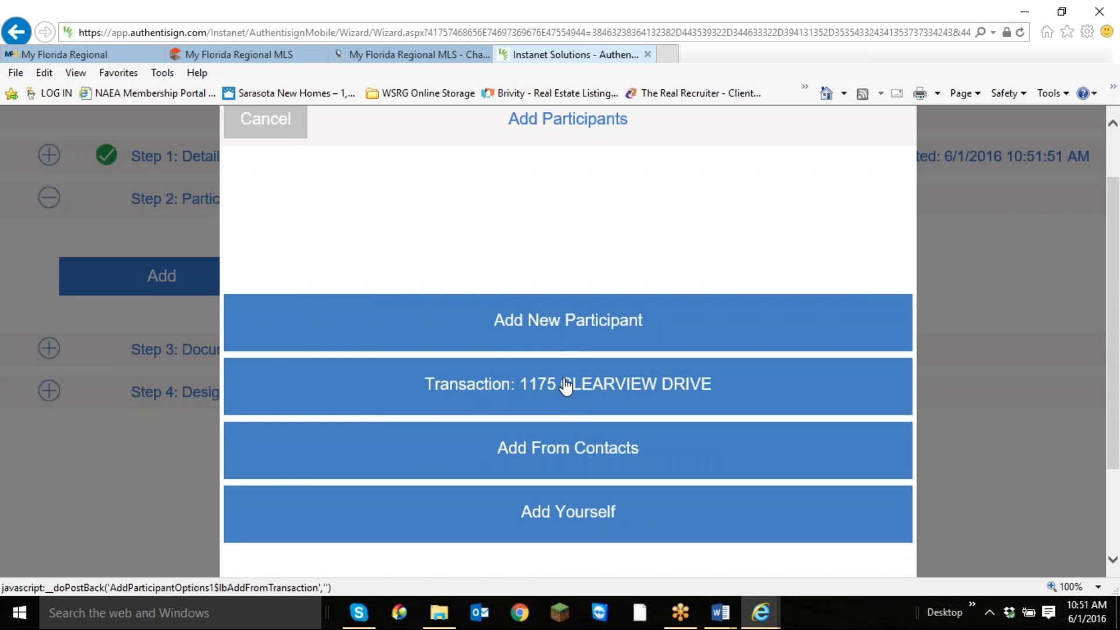
left_click(566, 386)
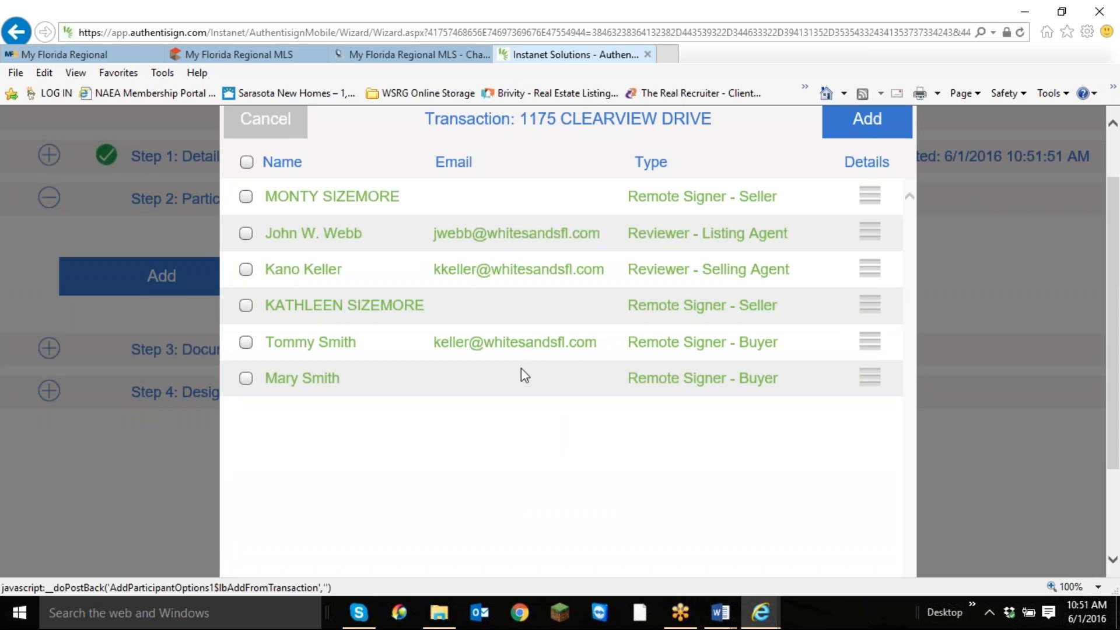
left_click(245, 342)
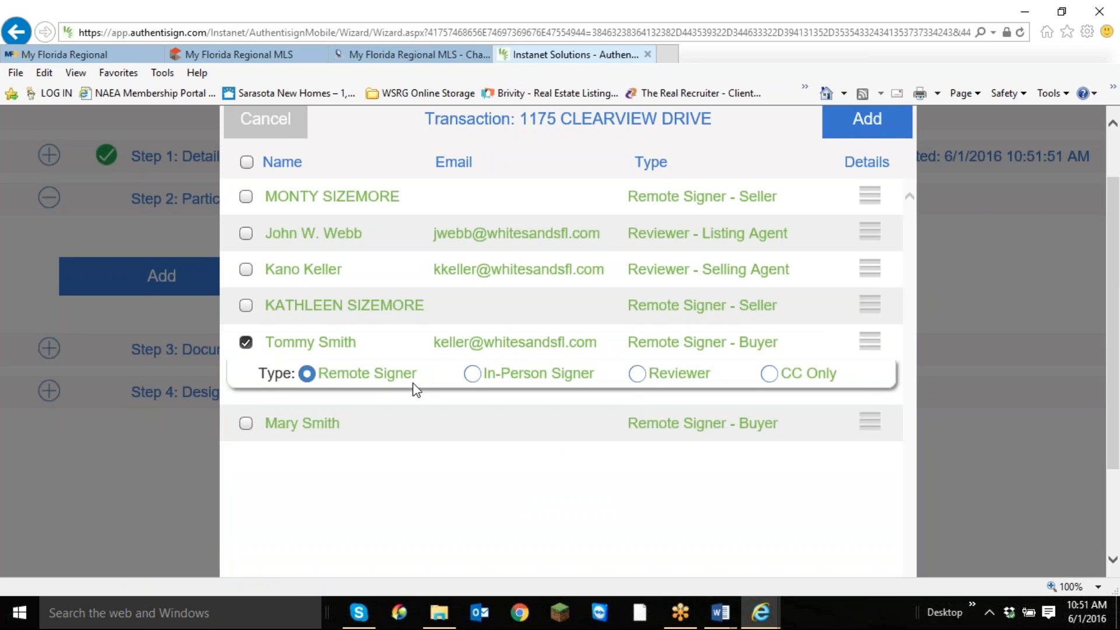
left_click(246, 425)
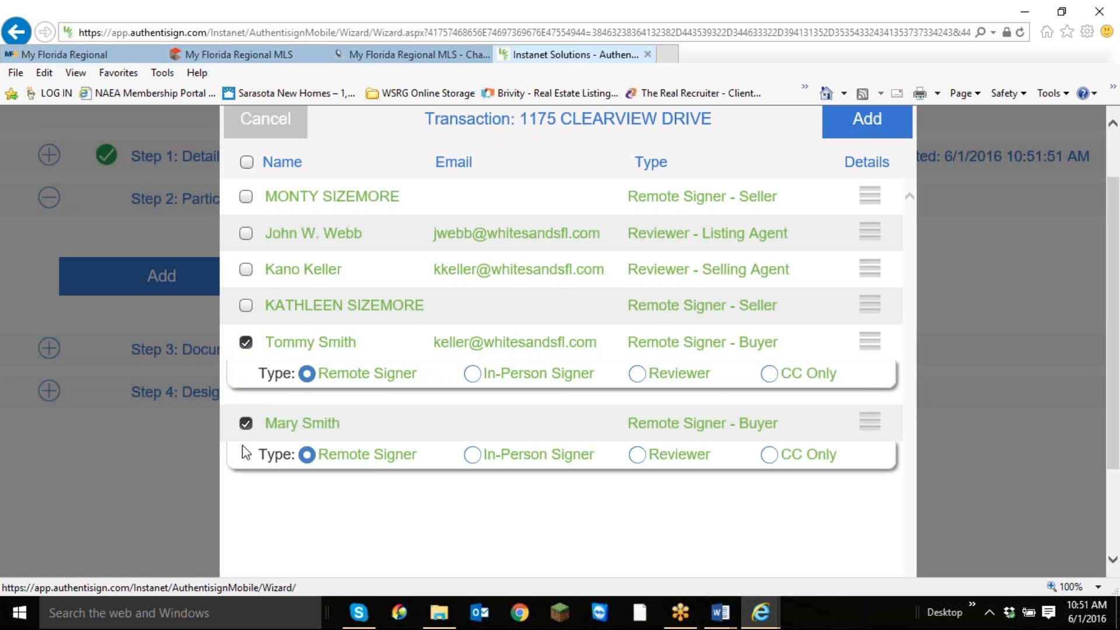
left_click(503, 456)
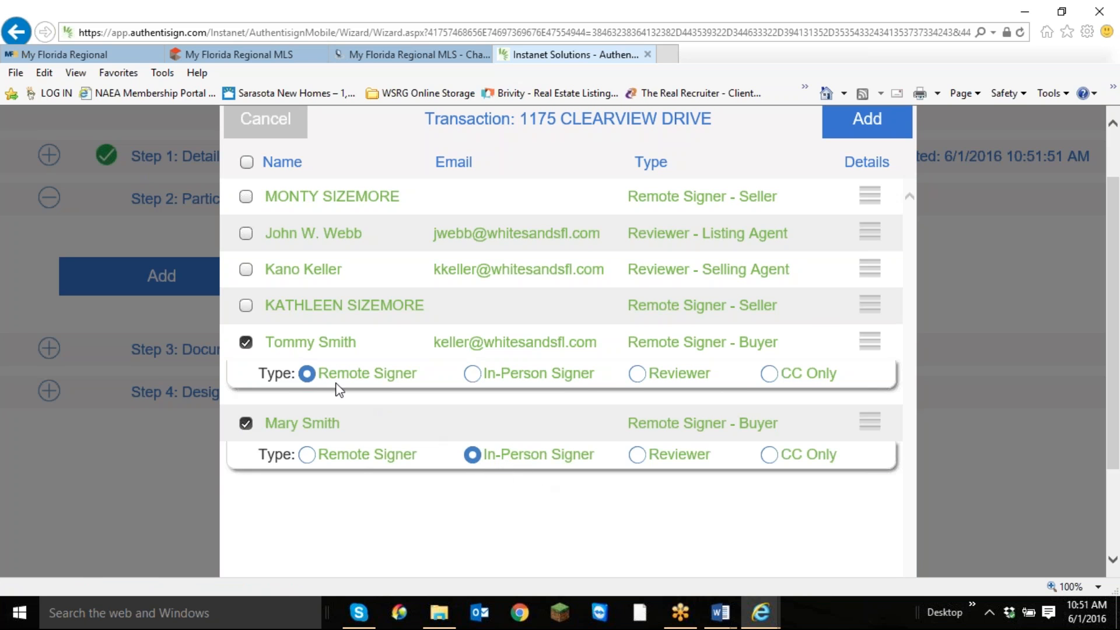
scroll(839, 342, "down", 3)
scroll(837, 345, "up", 4)
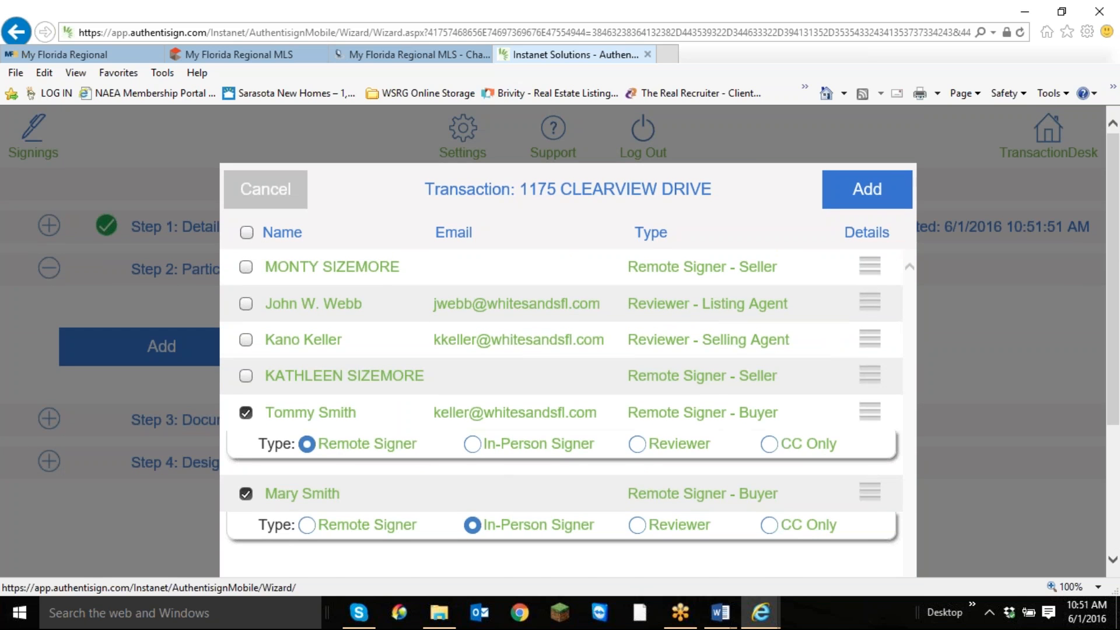
left_click(246, 303)
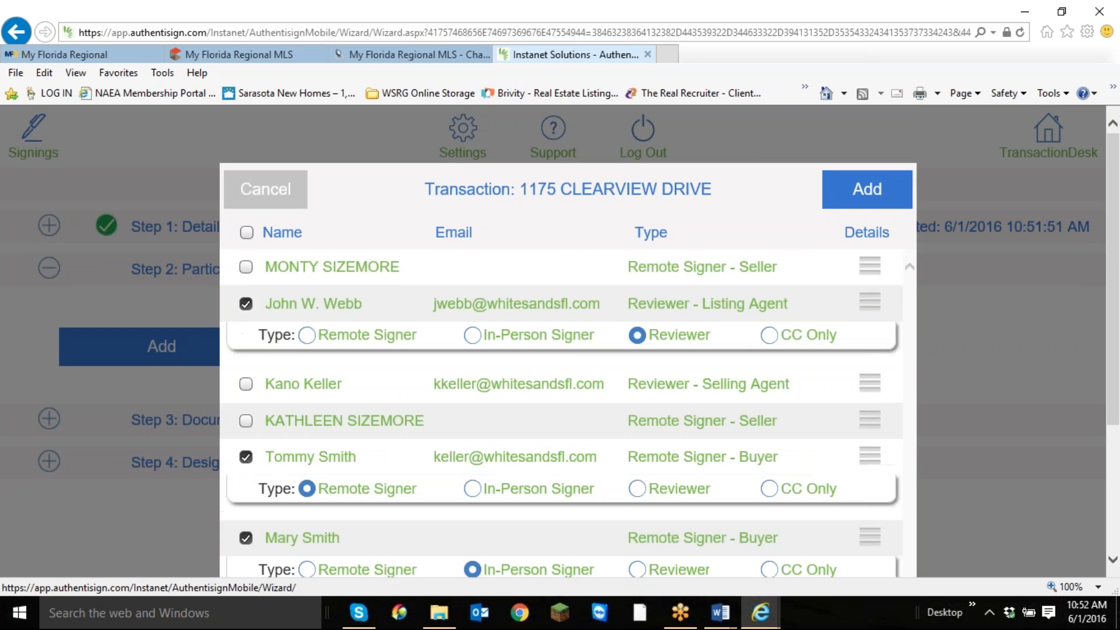
left_click(769, 335)
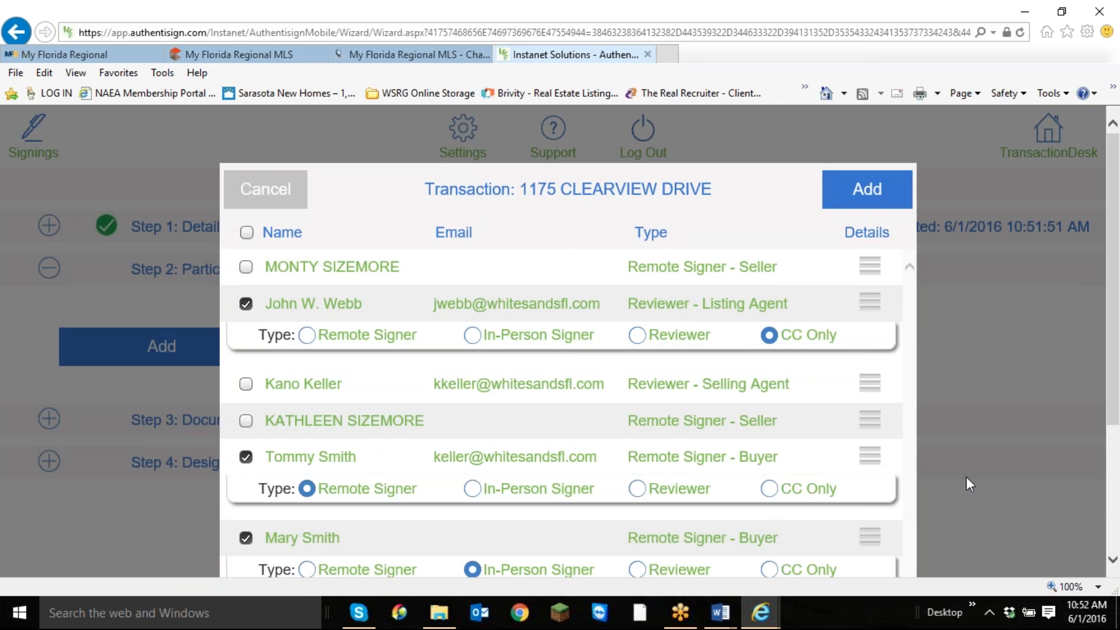
scroll(380, 227, "down", 2)
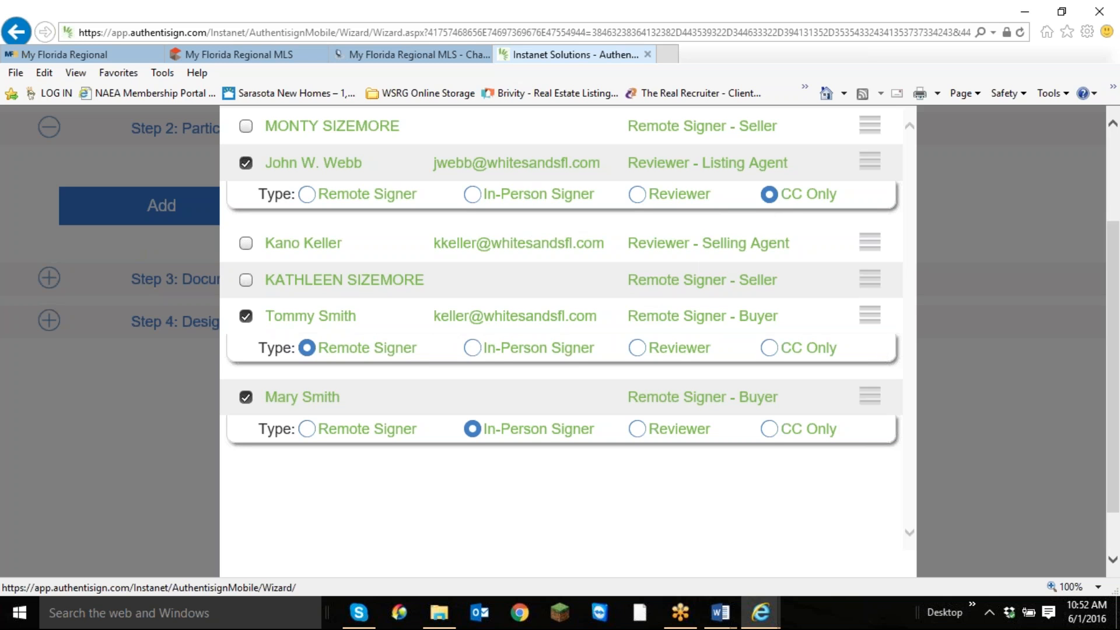
left_click(244, 165)
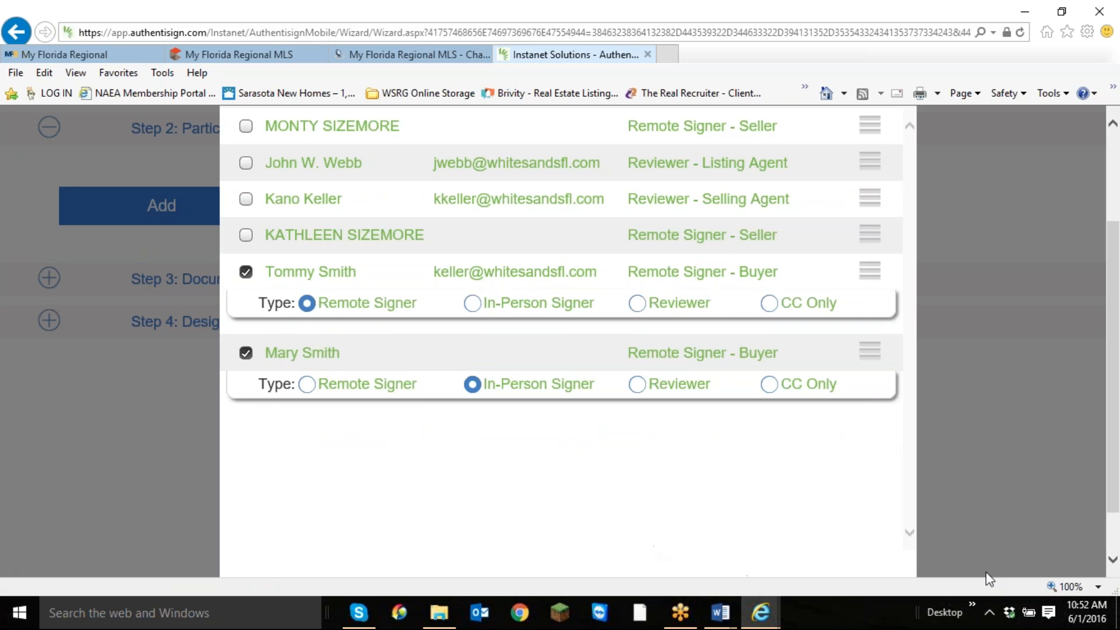
Add the two selected buyers to the signing as participants.
scroll(972, 515, "up", 3)
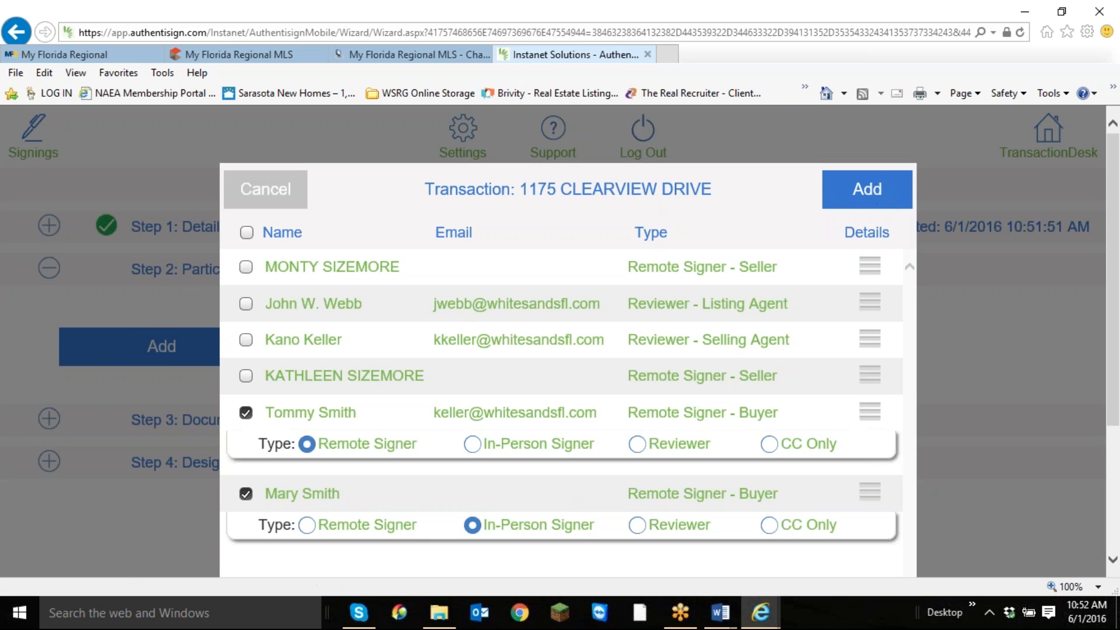
scroll(996, 303, "down", 1)
scroll(993, 296, "up", 1)
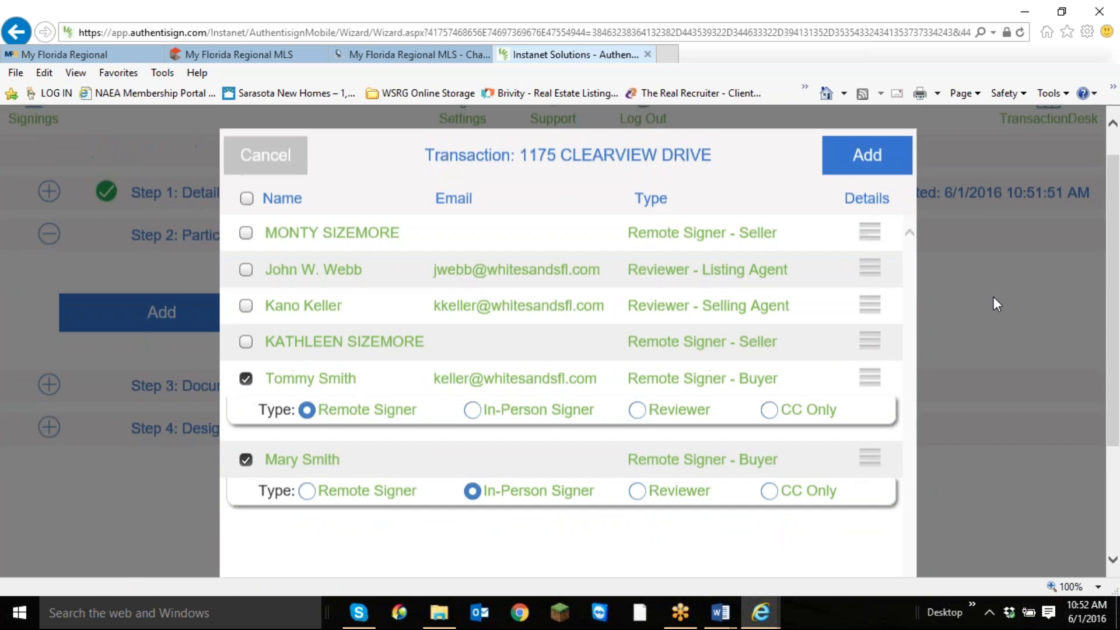
left_click(864, 187)
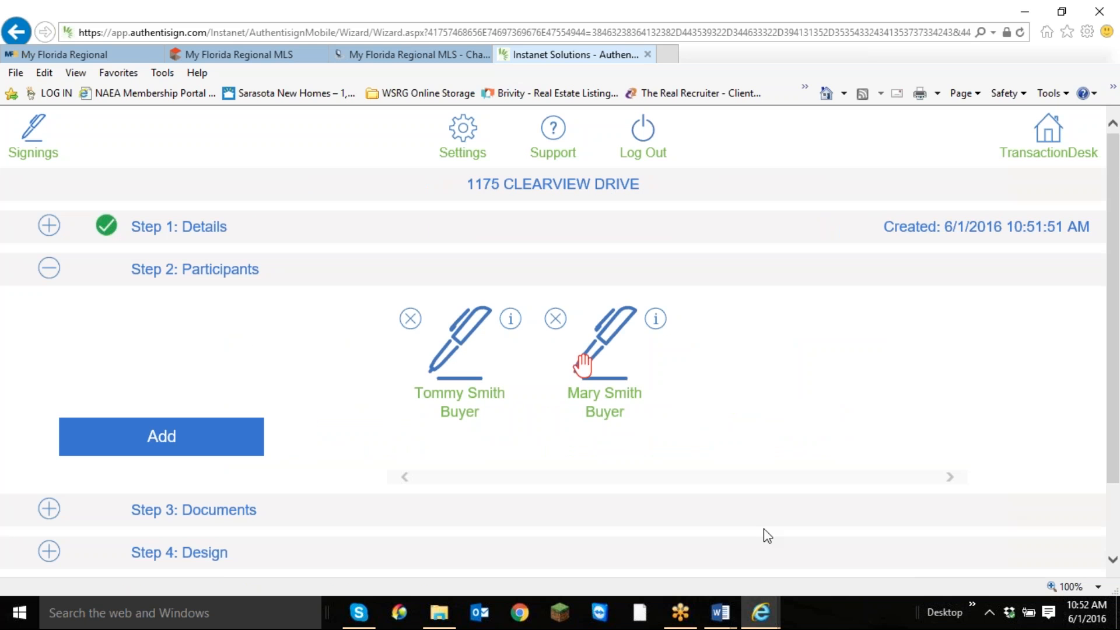
Open the in-person buyer's participant details and fill in the host email.
left_click(587, 378)
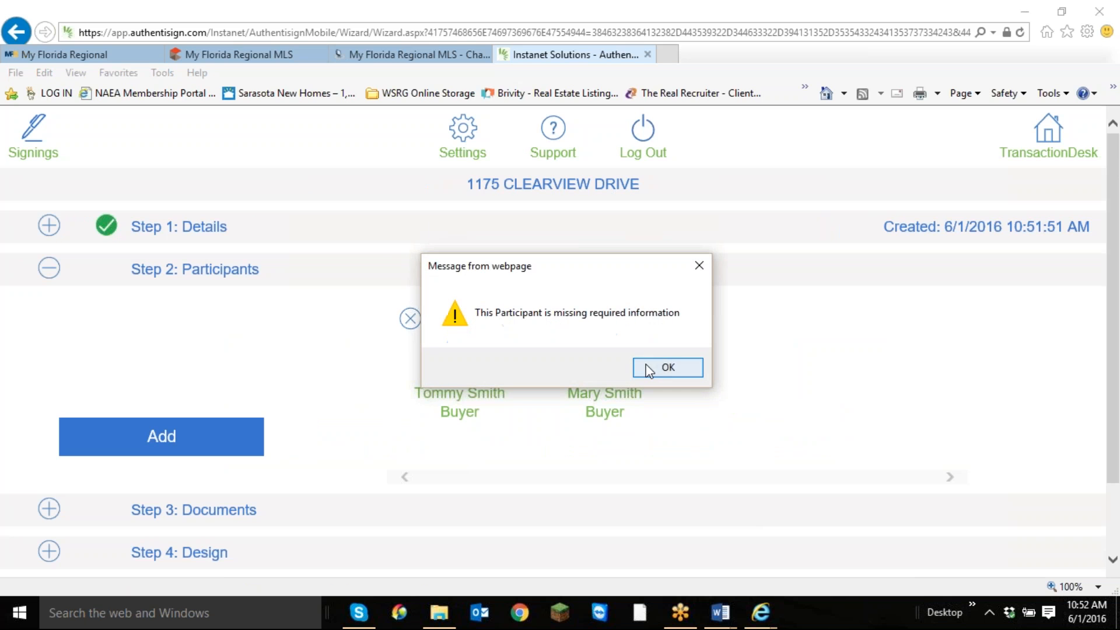
left_click(656, 369)
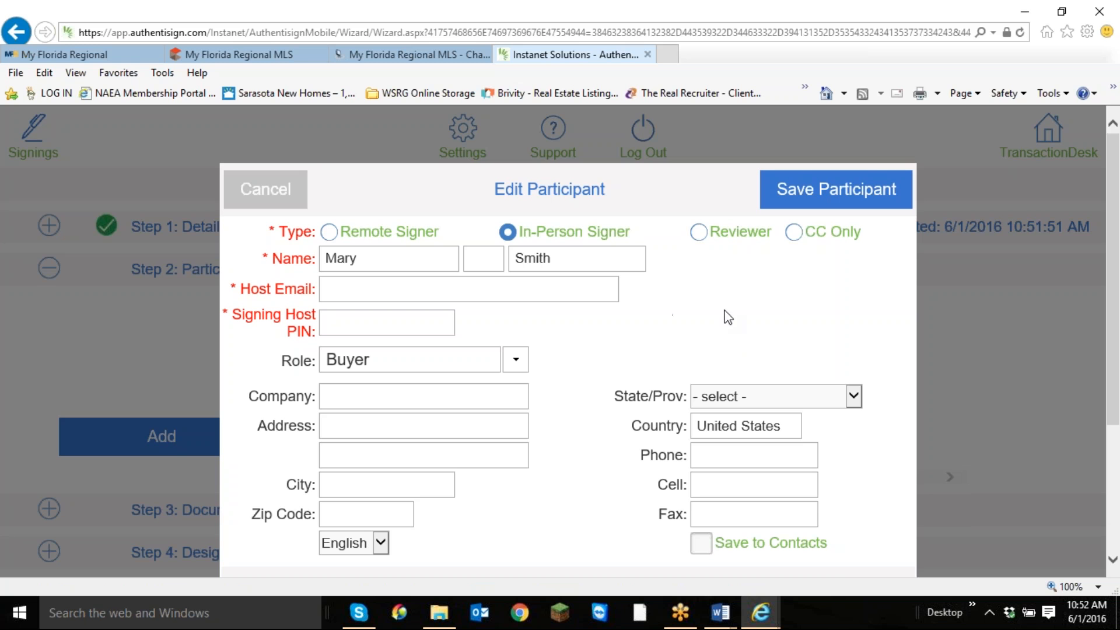
left_click(457, 288)
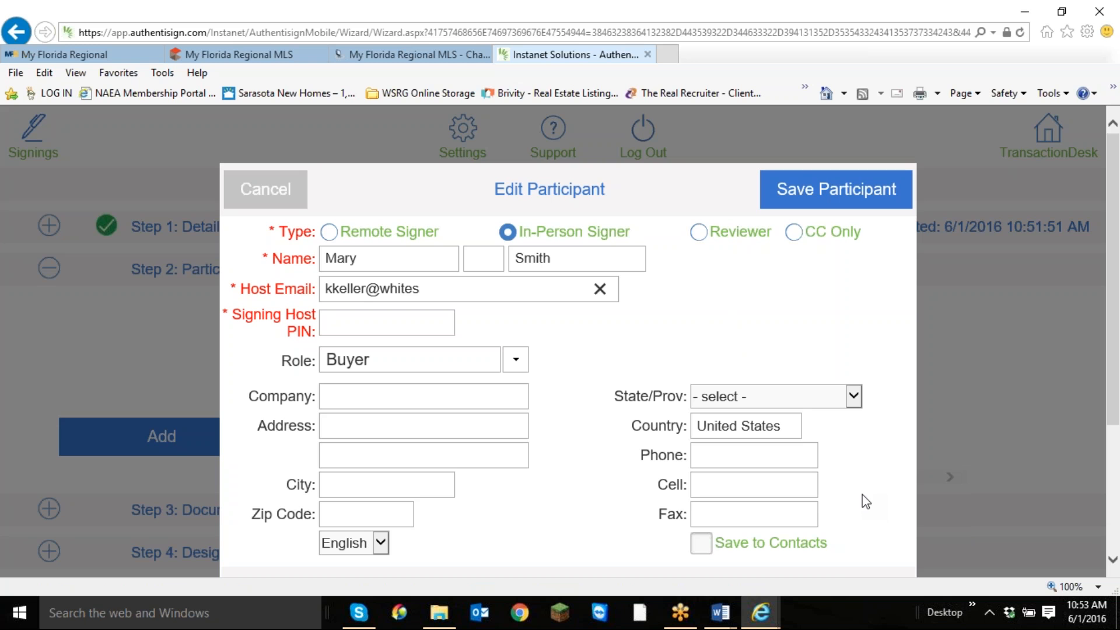
Enter the signing host PIN for the in-person buyer and save the participant.
key("Tab")
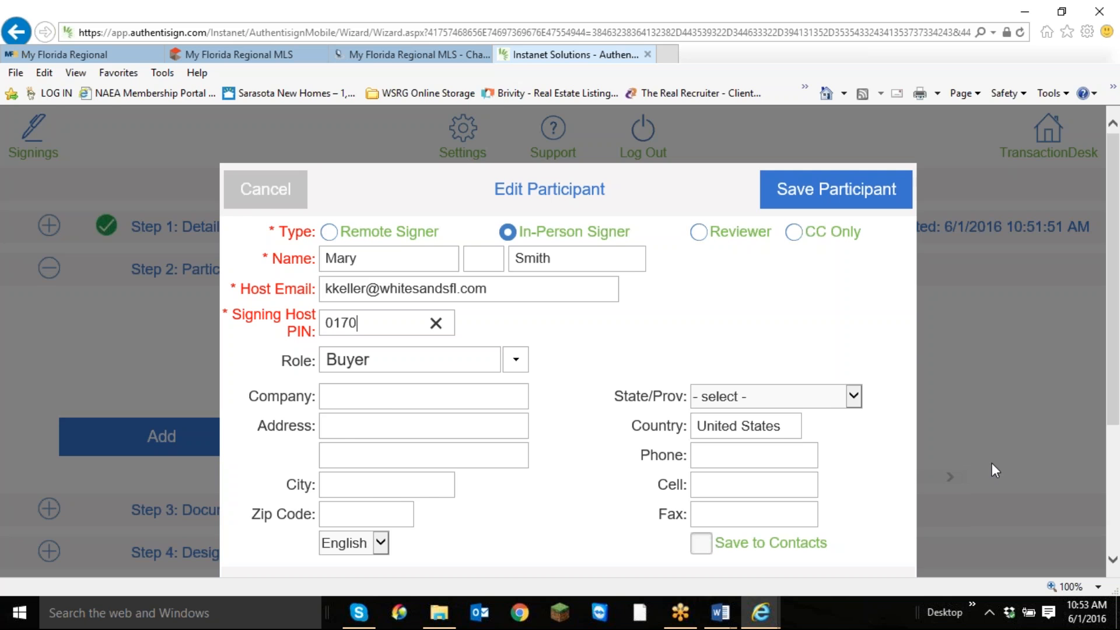
scroll(992, 463, "down", 3)
scroll(875, 403, "down", 2)
scroll(873, 405, "up", 5)
left_click(837, 189)
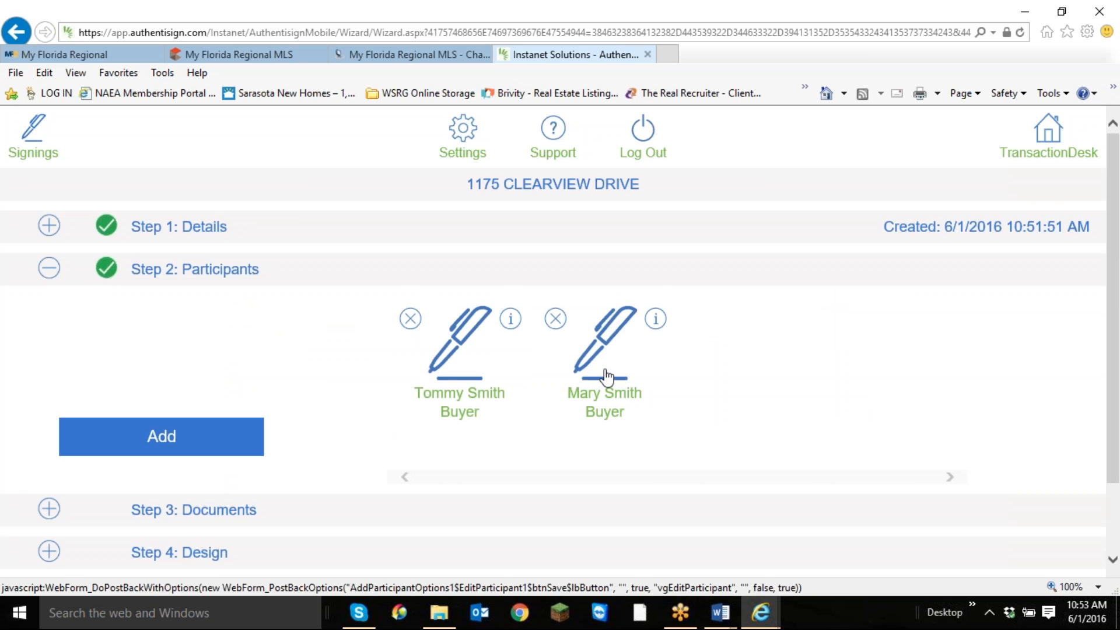
Add the purchase contract, Rider H and Disclosure from the transaction's forms and documents to the signing, and save the signer role mappings.
scroll(607, 377, "down", 2)
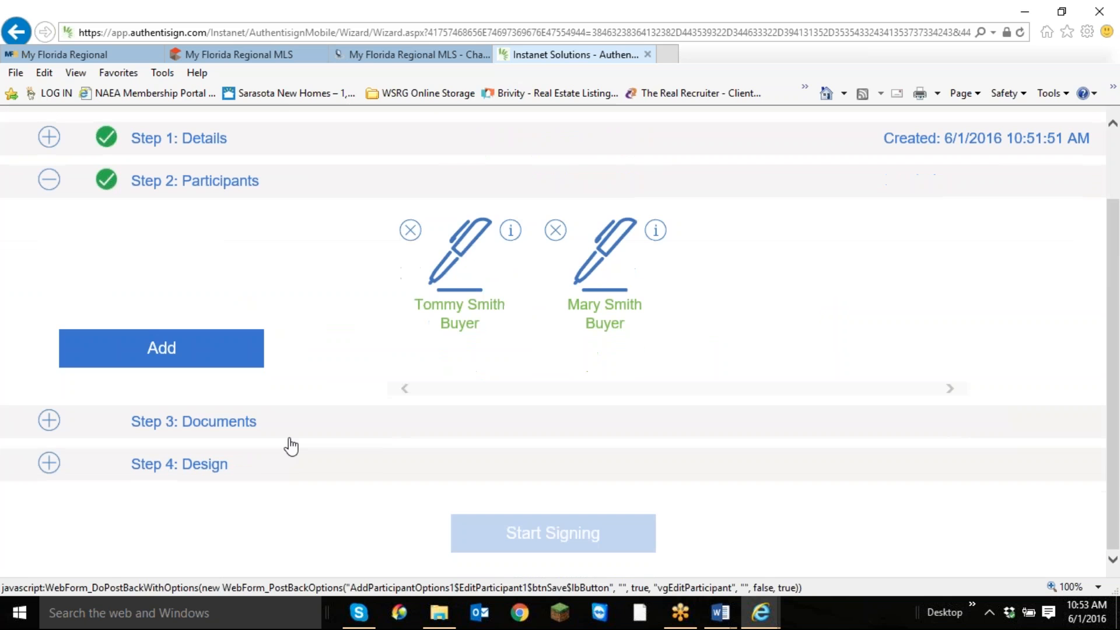
left_click(49, 422)
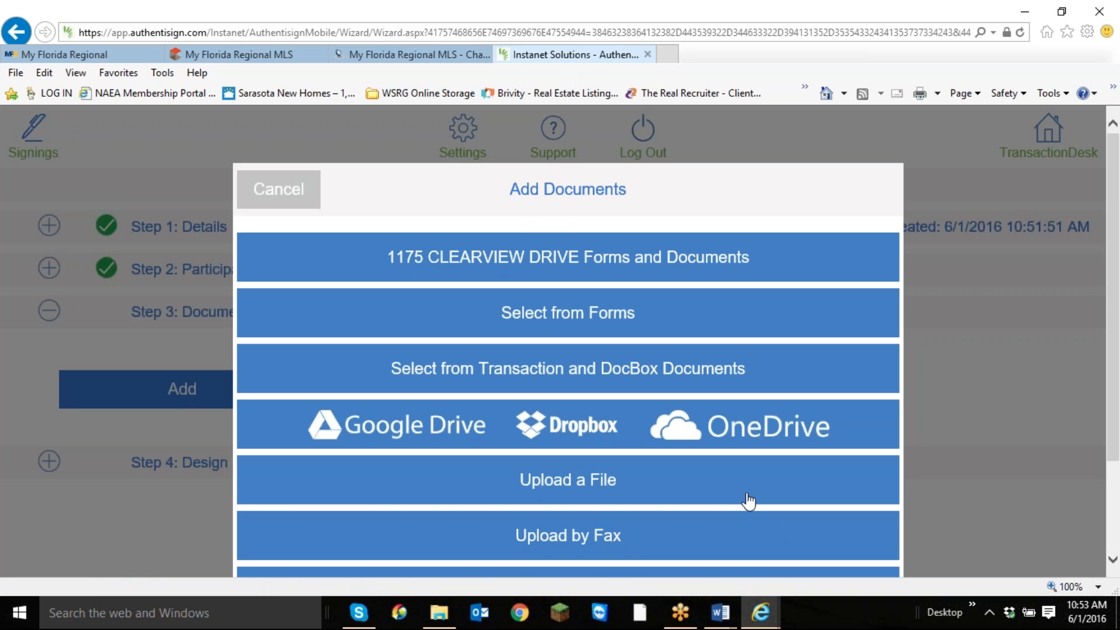
scroll(700, 478, "down", 2)
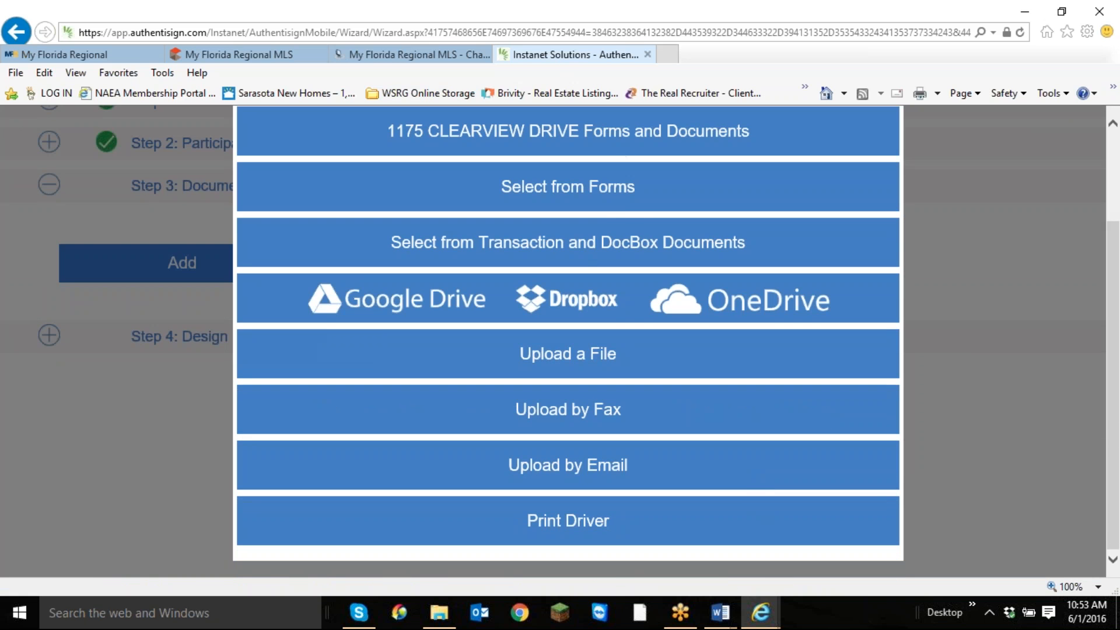
scroll(607, 469, "up", 2)
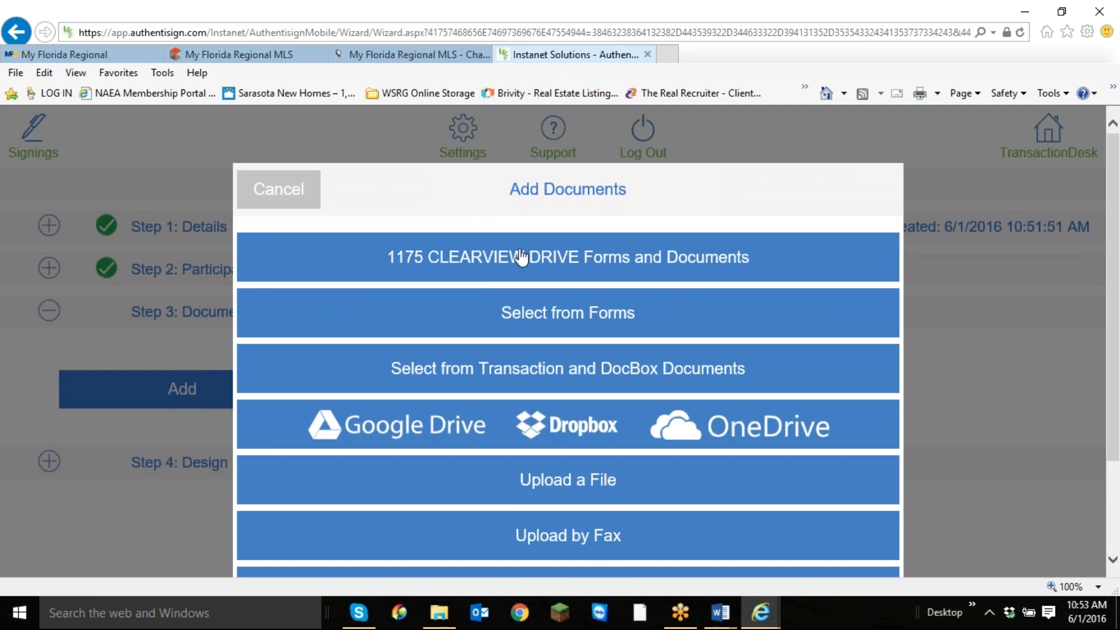
left_click(551, 257)
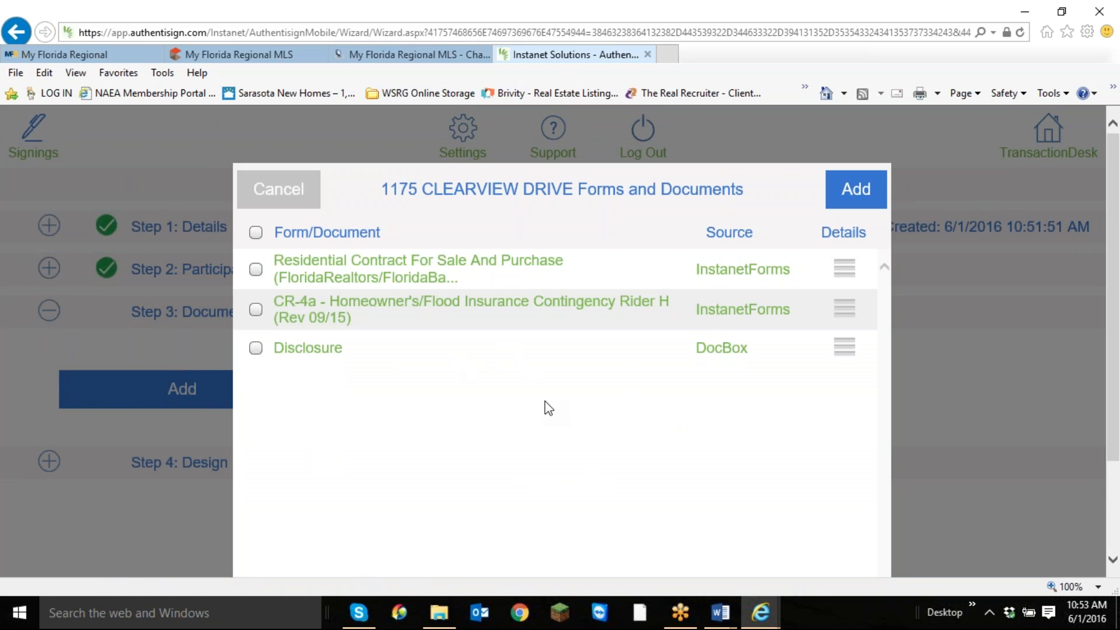
left_click(255, 233)
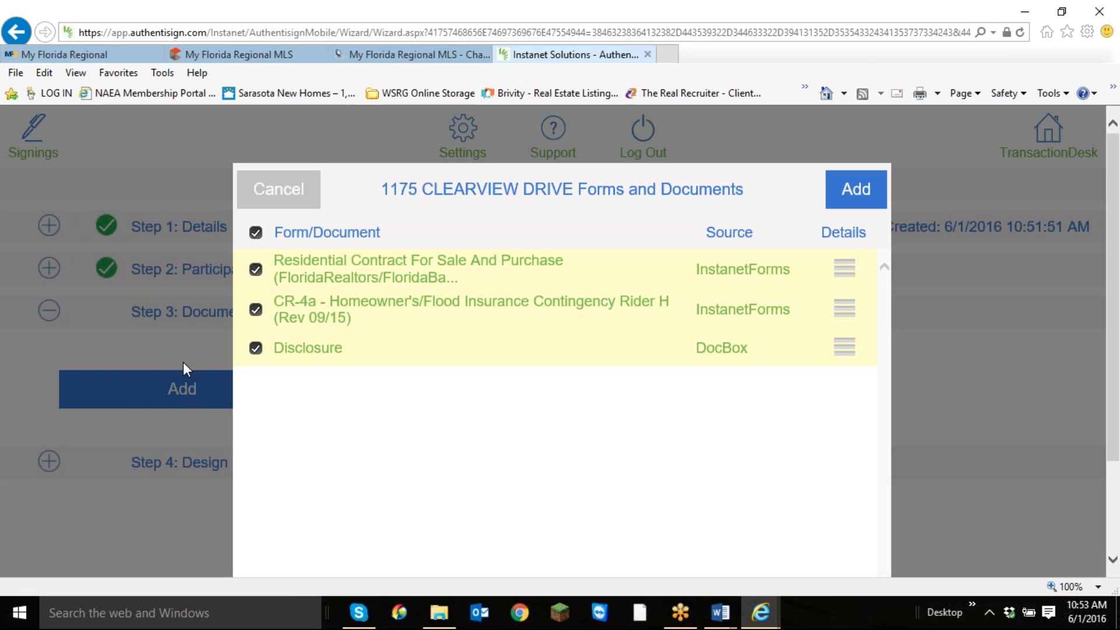
left_click(867, 197)
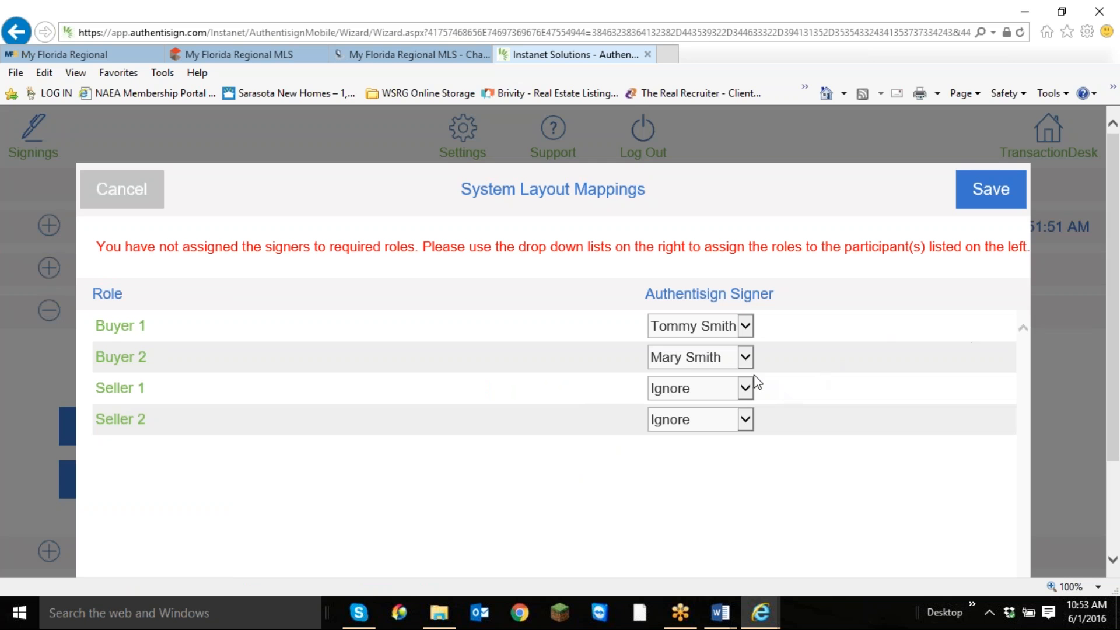
left_click(1016, 198)
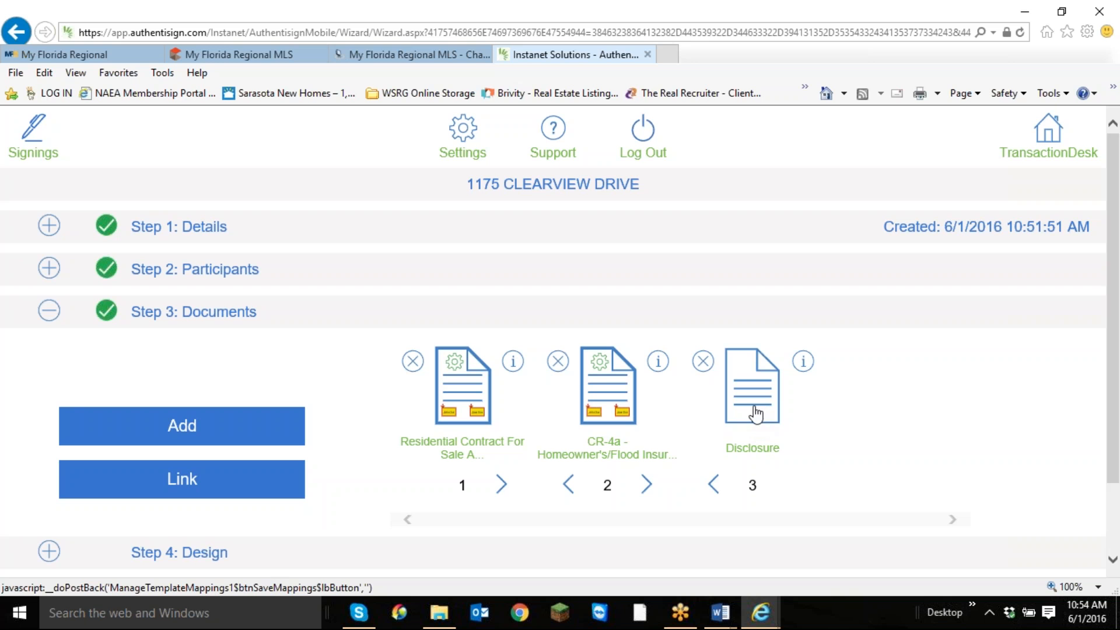
Open the signing's design step and show the signing fields that can be placed on the documents.
scroll(739, 426, "down", 2)
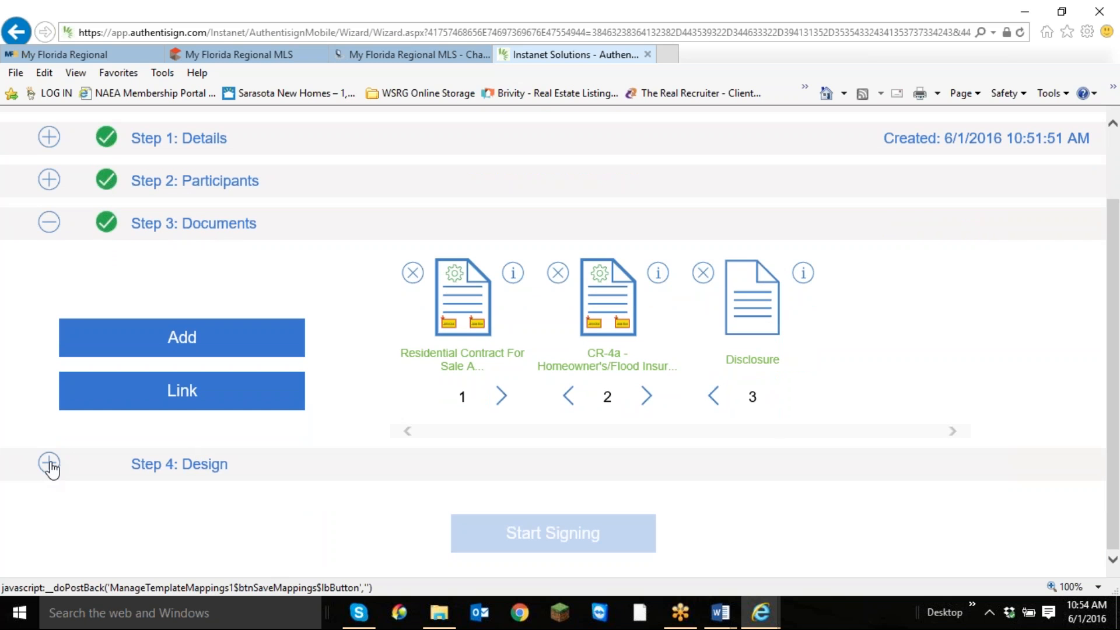
left_click(51, 464)
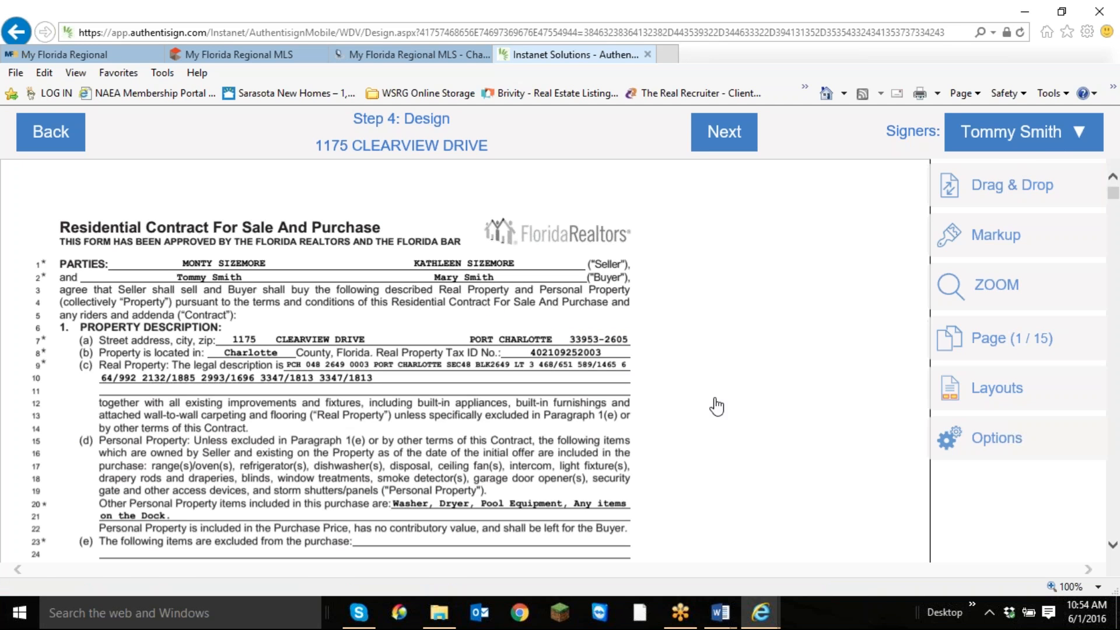
left_click(1027, 194)
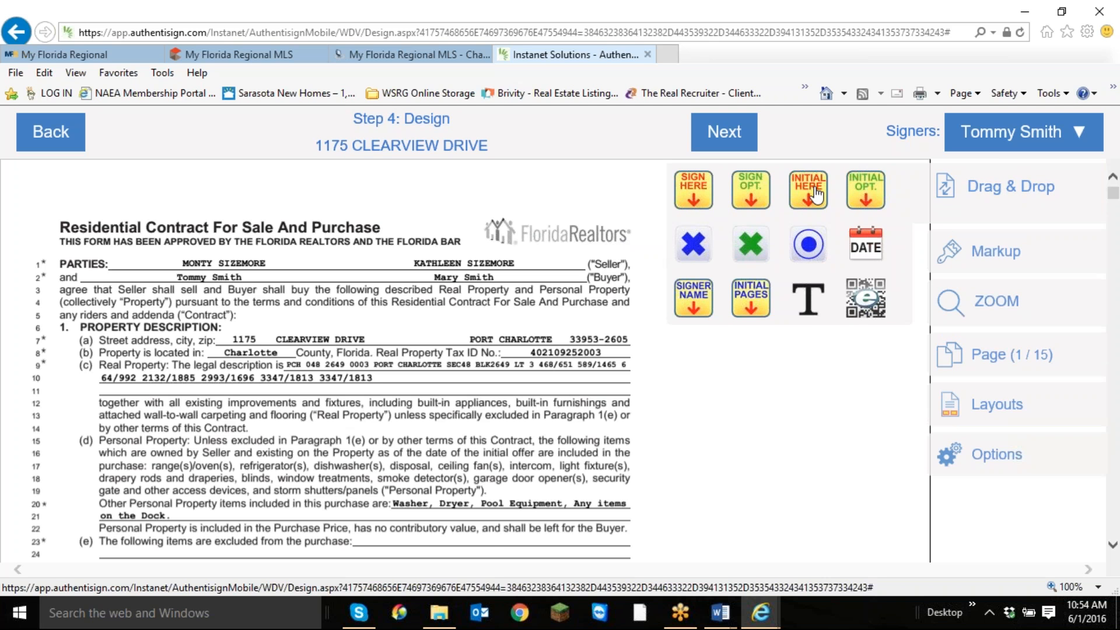
Try placing required initial, signature and X mark fields for the first buyer on the contract's first page, and delete them.
left_click_drag(810, 187, 445, 236)
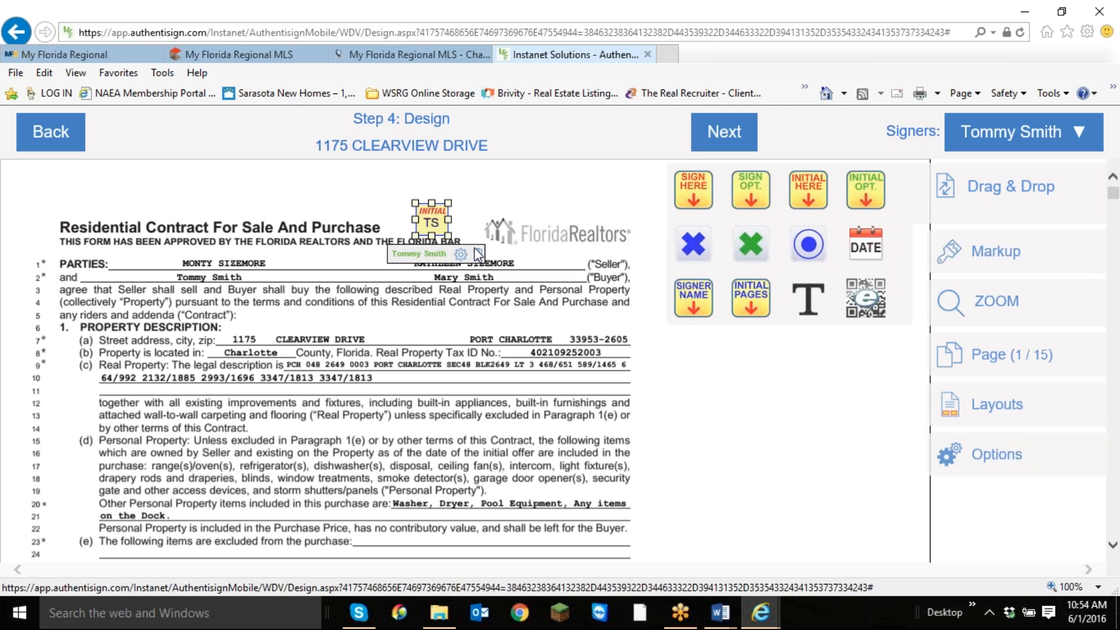
mouse_move(694, 189)
left_mouse_down()
mouse_move(324, 299)
mouse_move(279, 264)
left_mouse_up()
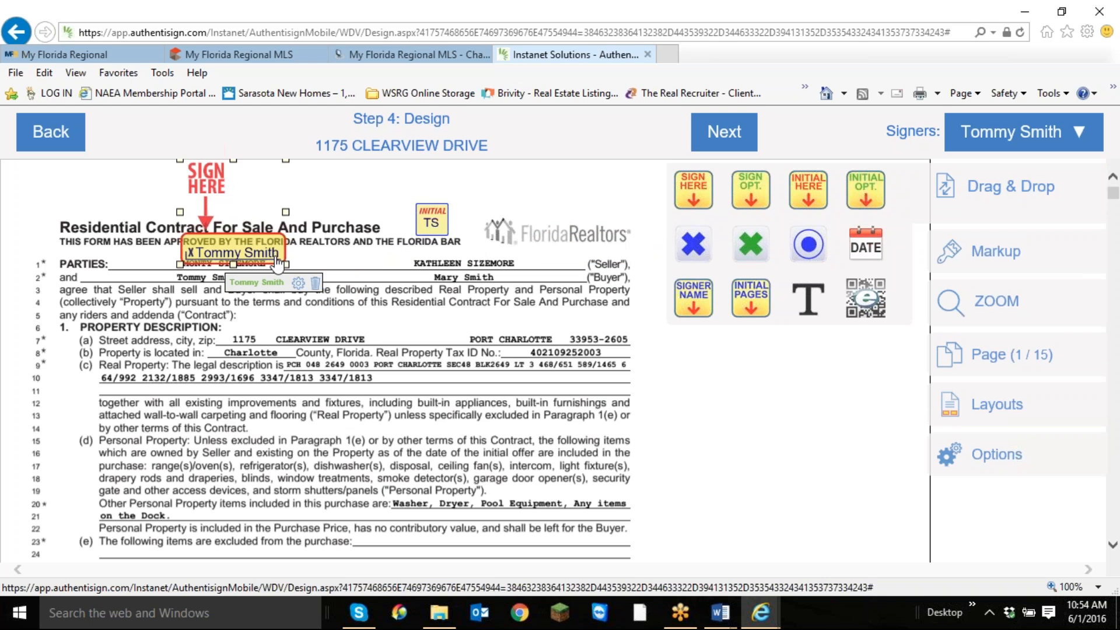
left_click(315, 282)
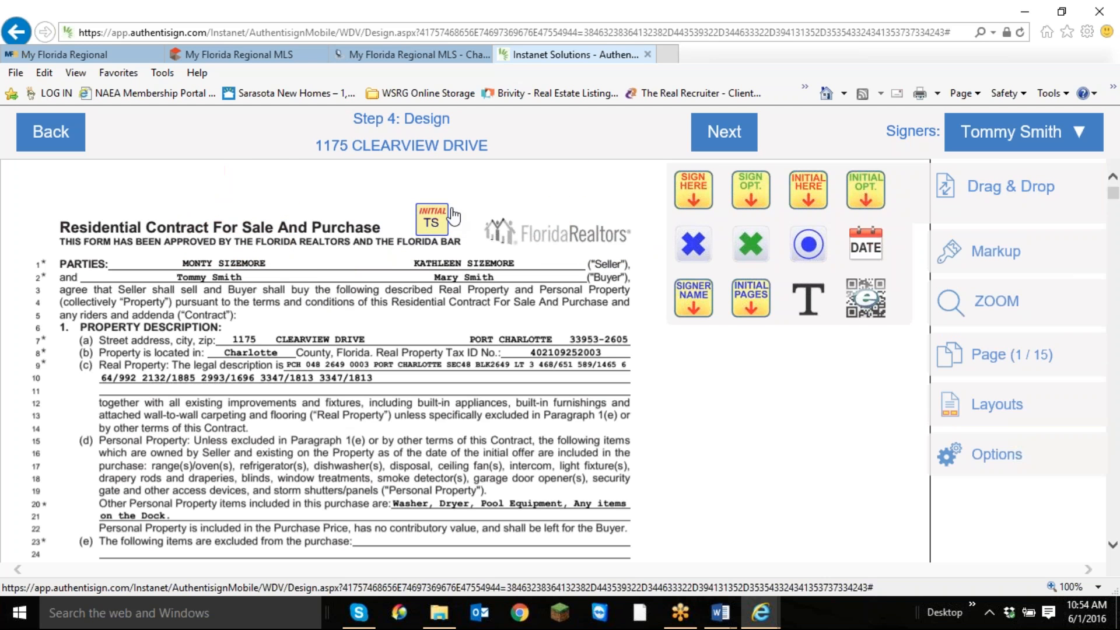
left_click(435, 225)
left_click(478, 256)
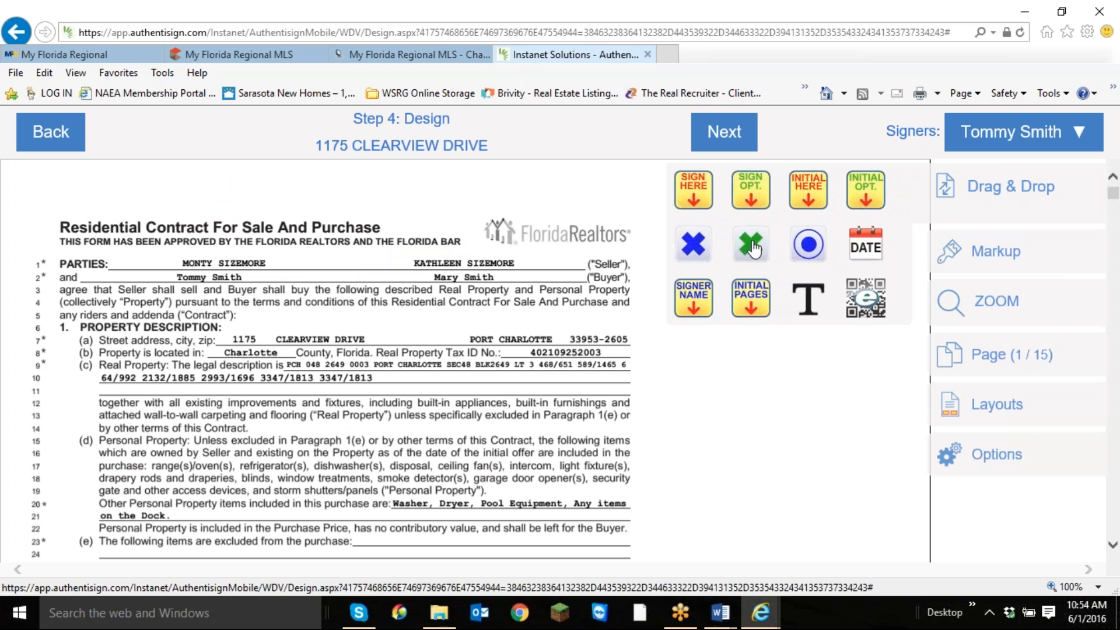
left_click_drag(700, 251, 488, 236)
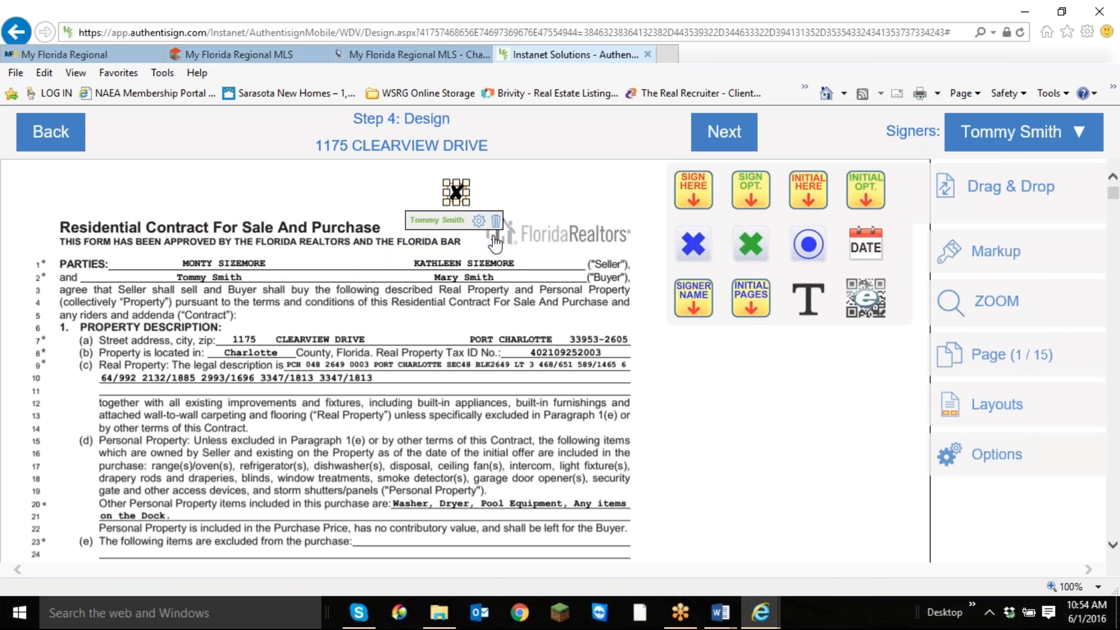
left_click(495, 221)
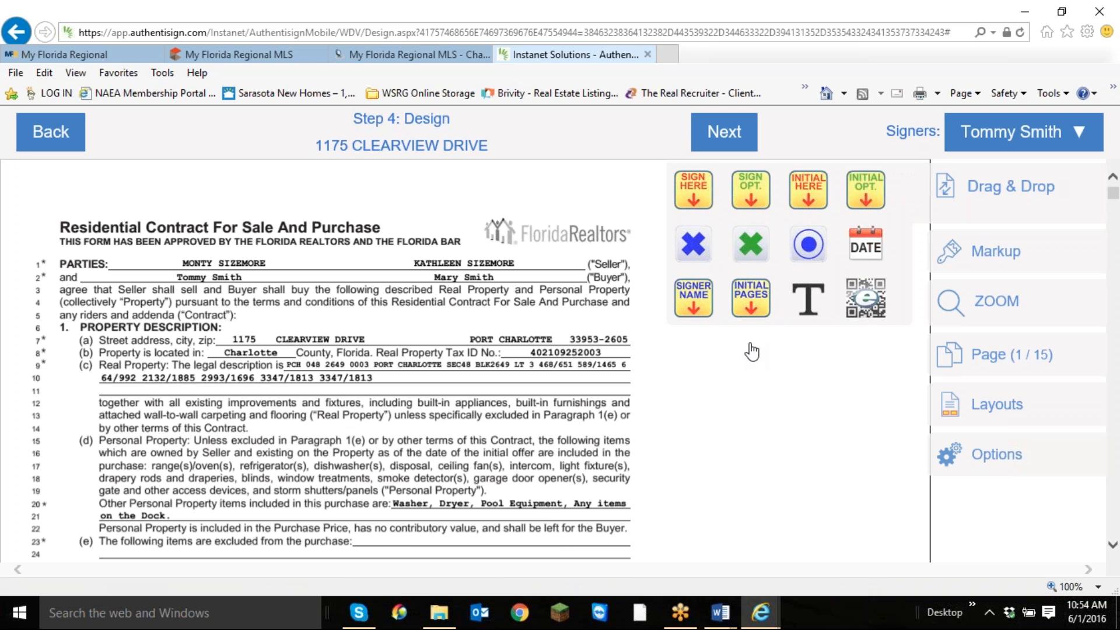
Check the buyers' initial fields at the foot of contract pages 1 to 3.
left_click(700, 307)
left_click(531, 199)
scroll(493, 419, "down", 3)
scroll(493, 419, "down", 8)
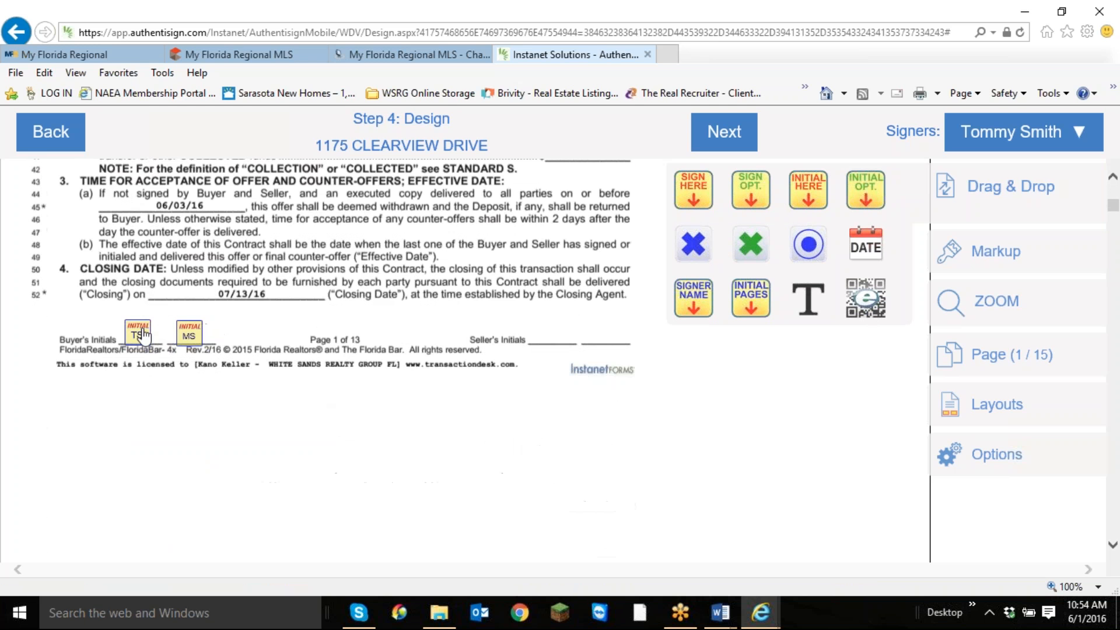
scroll(191, 432, "down", 10)
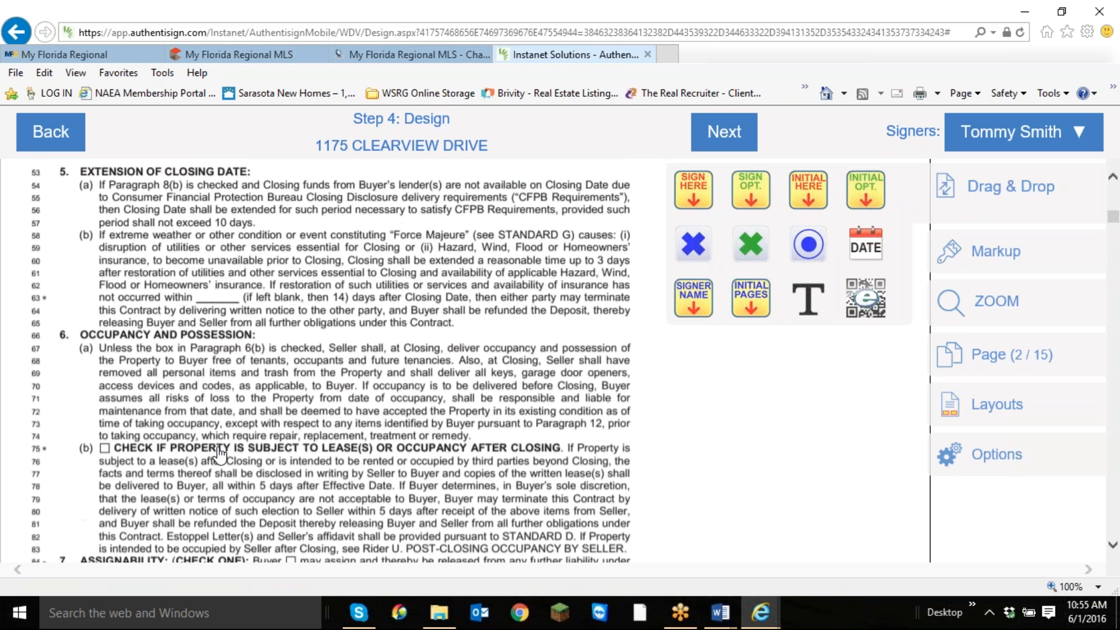
scroll(217, 456, "down", 4)
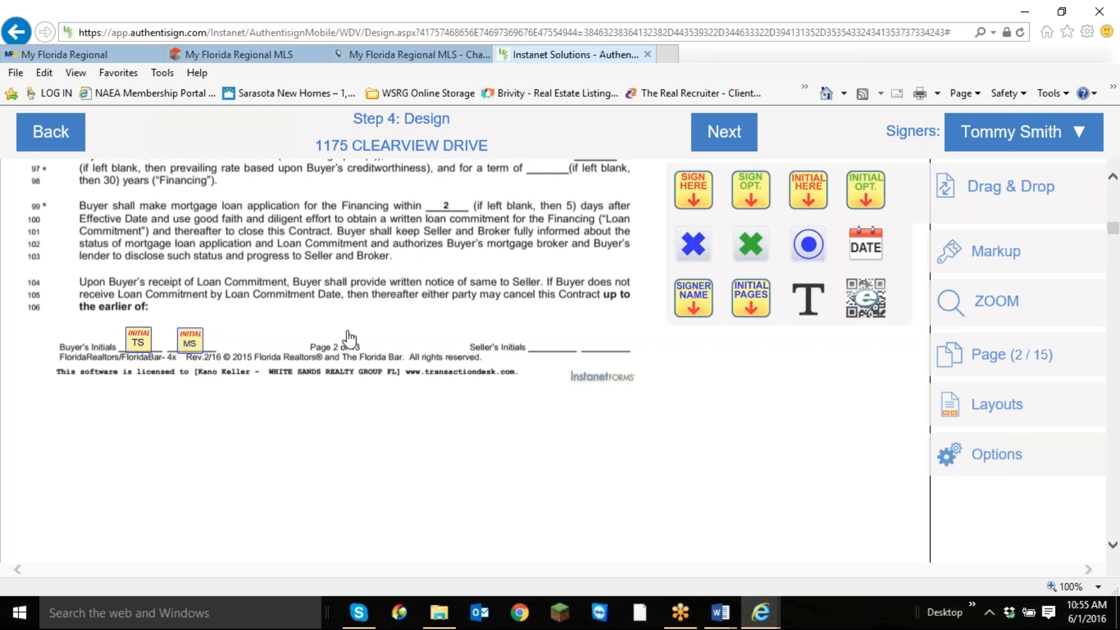
scroll(407, 365, "down", 10)
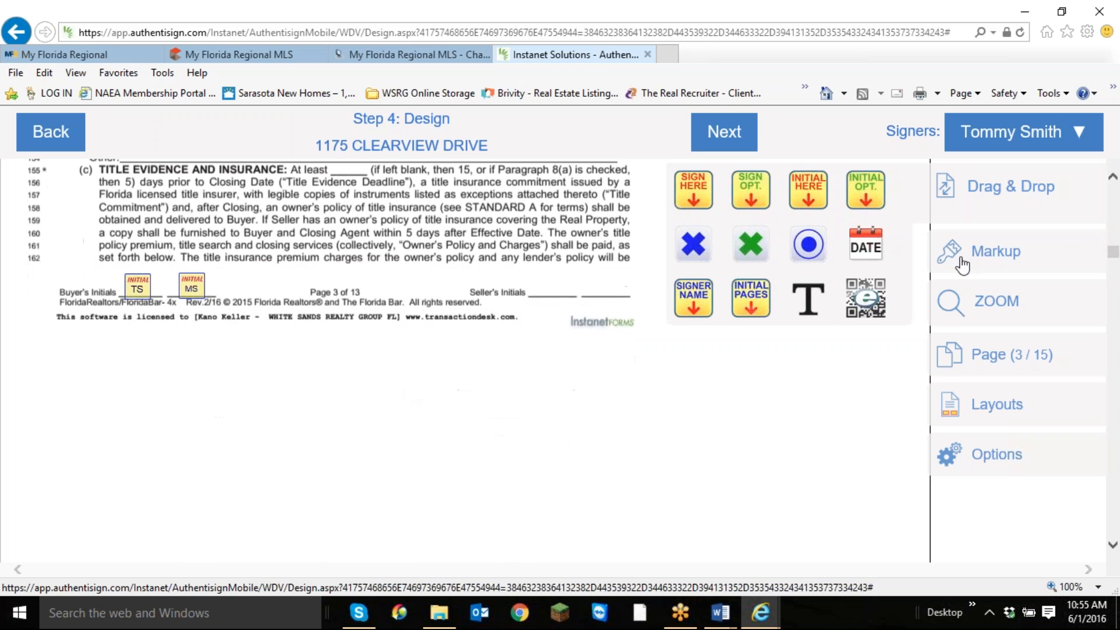
Try striking a line across the title insurance paragraph on contract page 3 with the line markup, and delete it.
left_click(1006, 251)
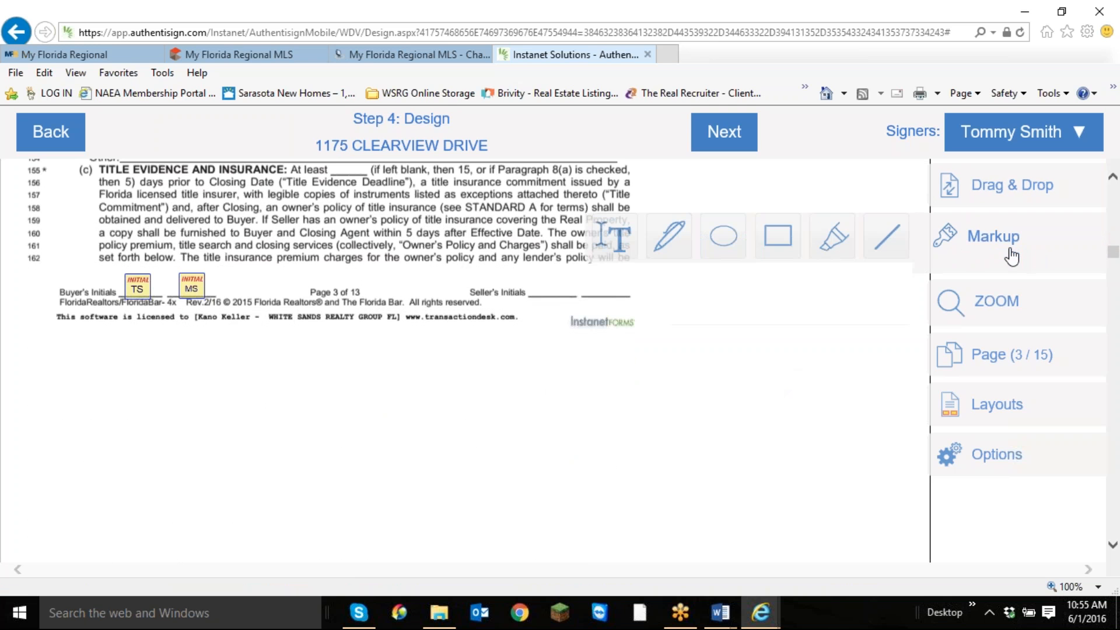
left_click(887, 238)
left_click_drag(408, 245, 527, 240)
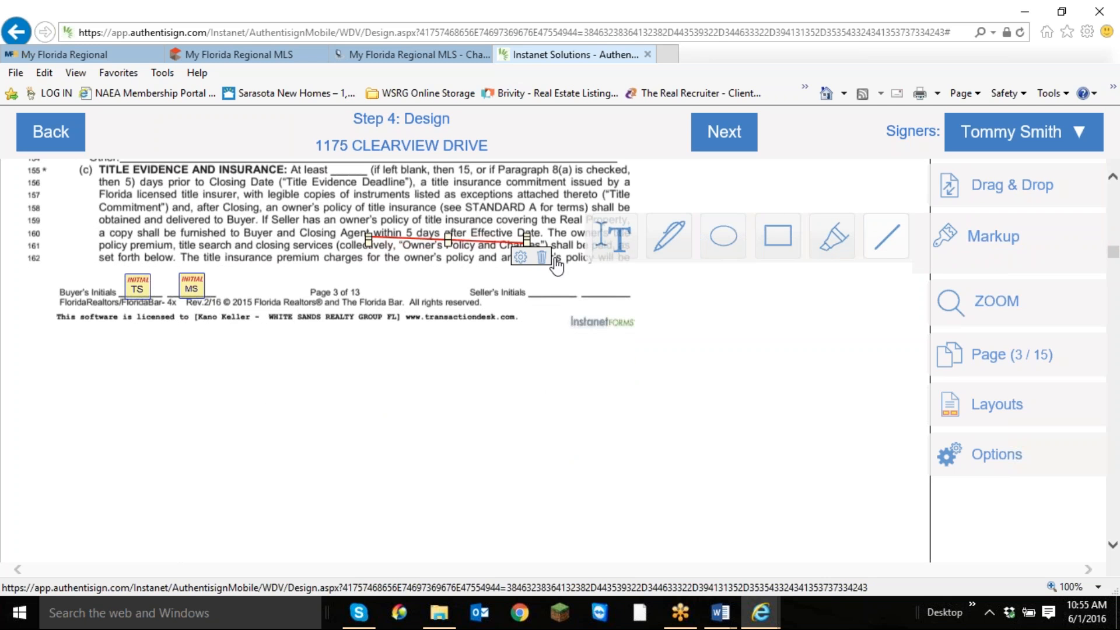
left_click(542, 262)
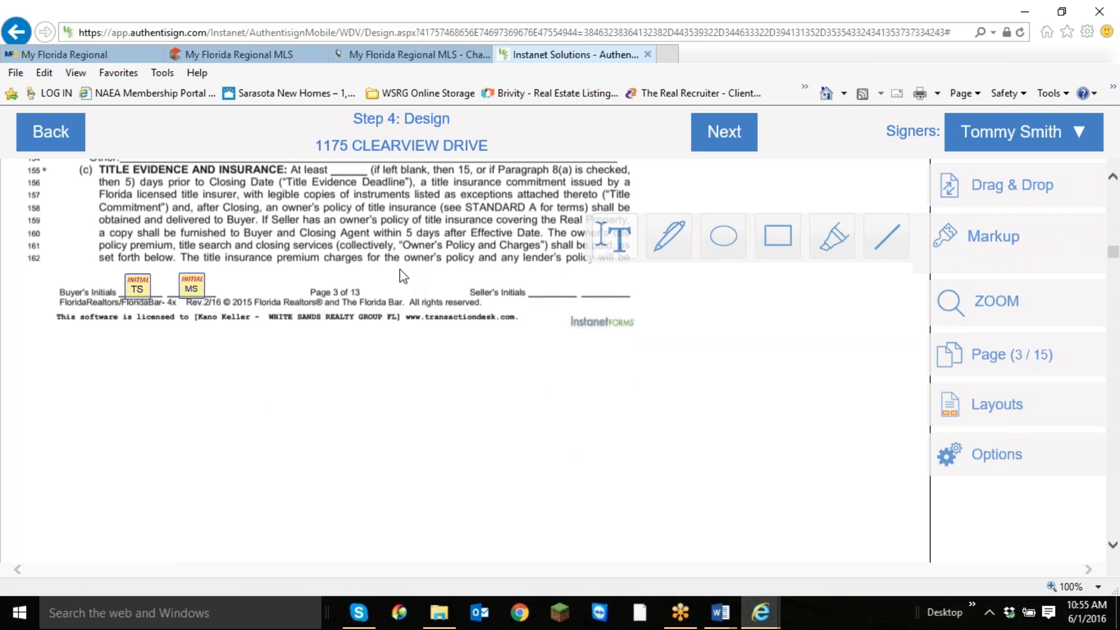
Try adding a short text markup beside the seller's initials on contract page 3, and delete it.
left_click(469, 284)
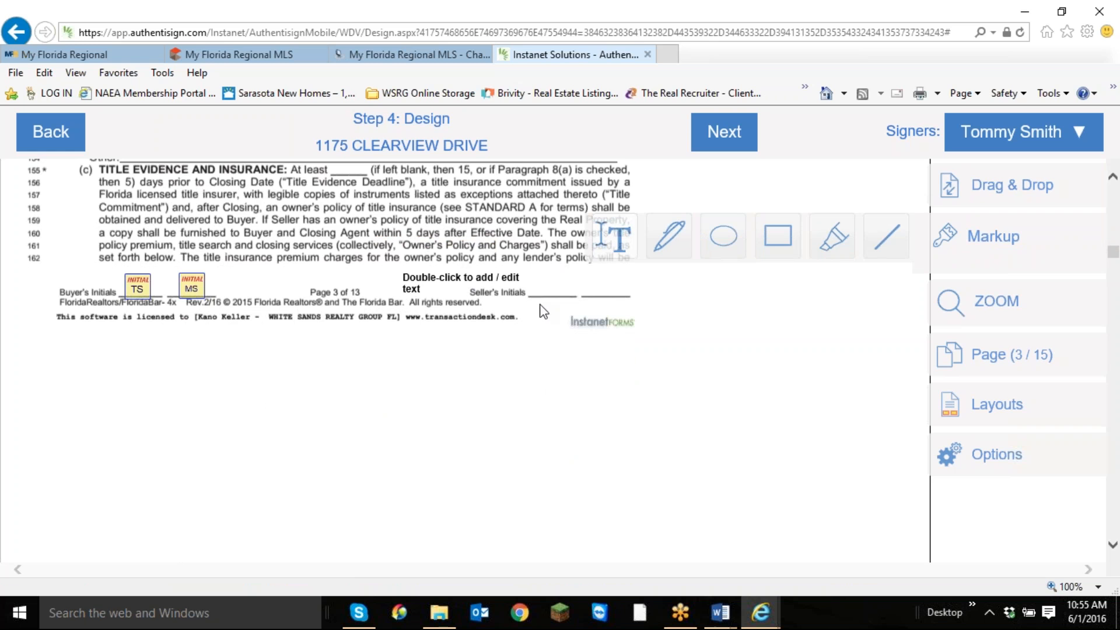
double_click(493, 282)
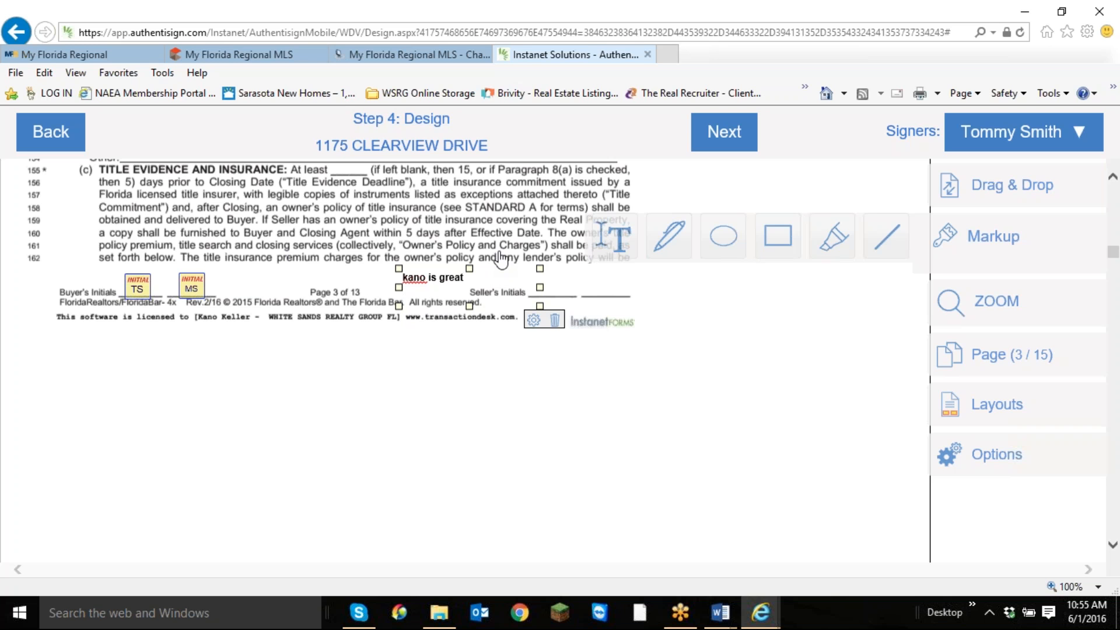
left_click(555, 320)
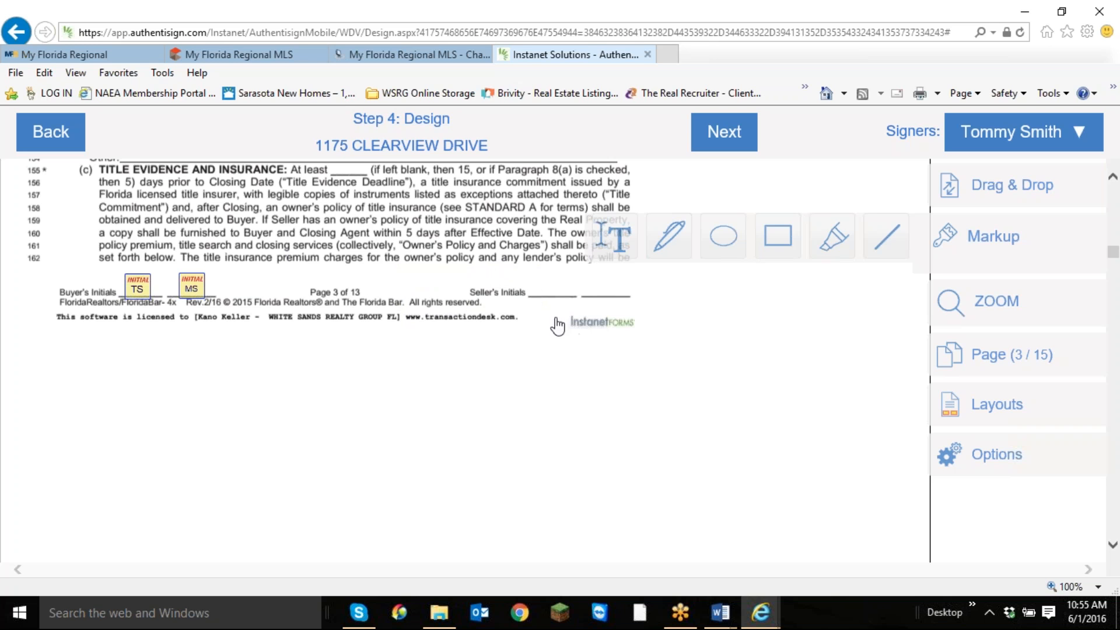
Review the remaining contract pages through page 13 for the buyers' initial, signature and date fields, with the signing fields shown again.
scroll(682, 314, "down", 1)
scroll(681, 314, "down", 5)
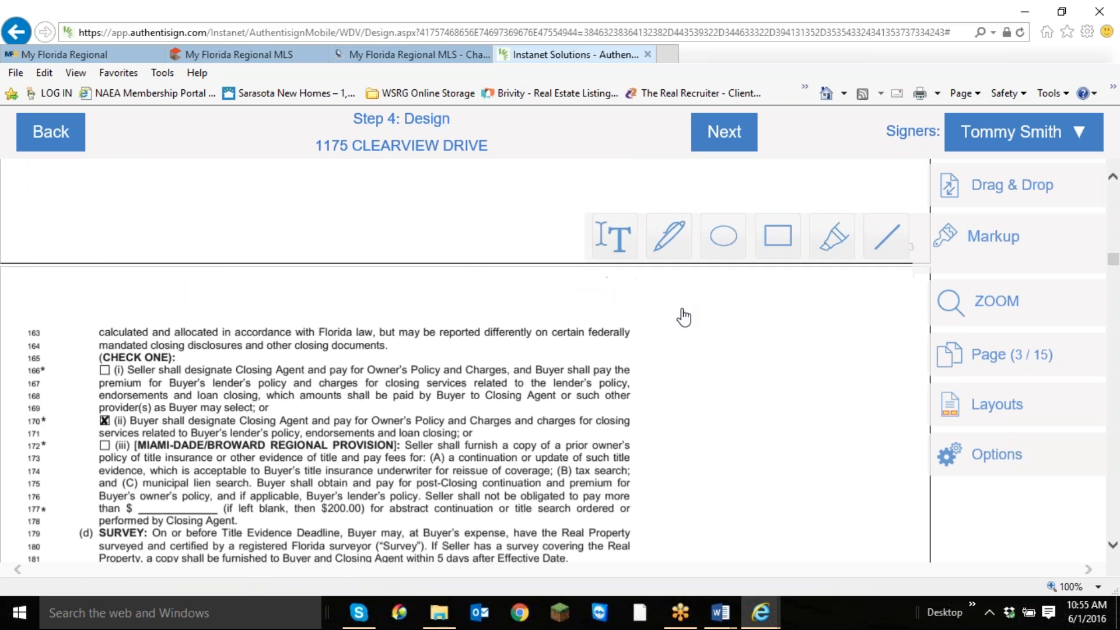
left_click(1012, 239)
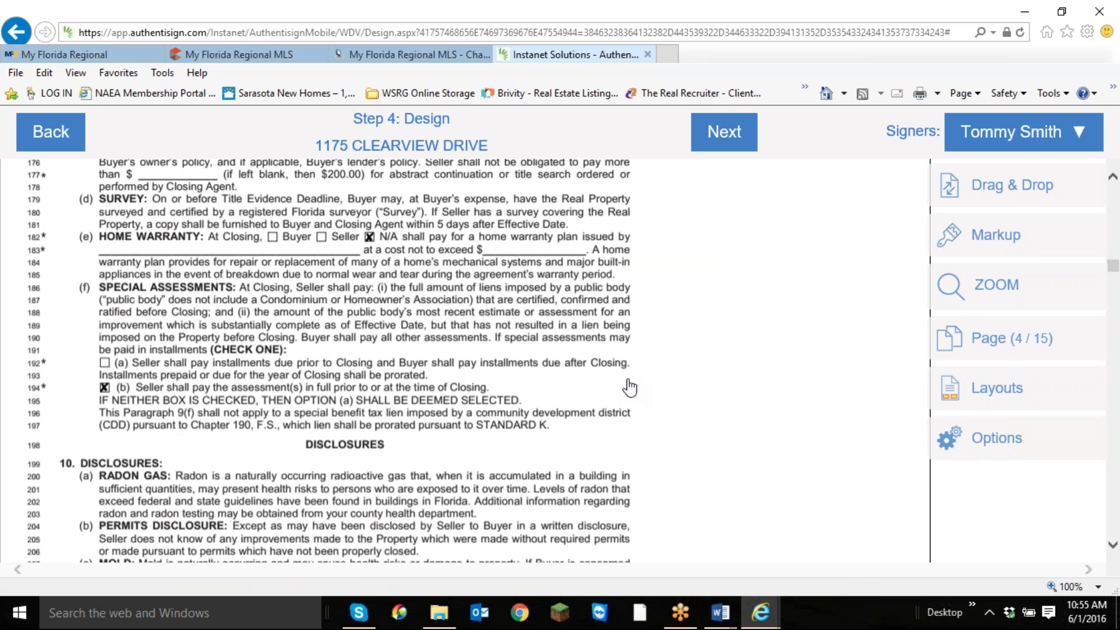
scroll(471, 308, "down", 10)
scroll(470, 308, "down", 3)
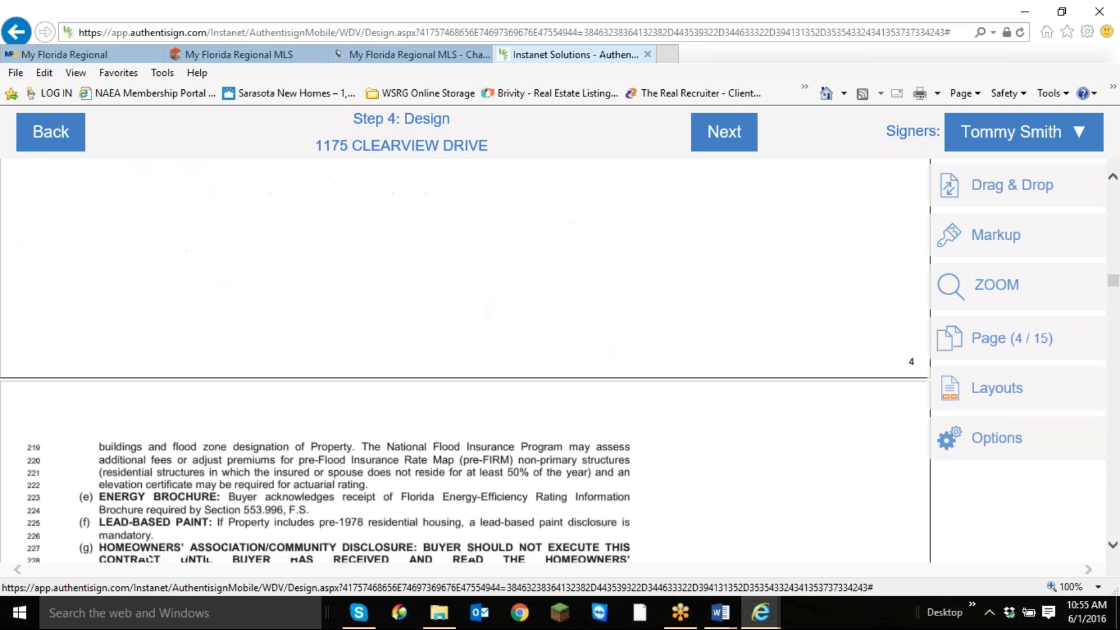
left_click(1038, 196)
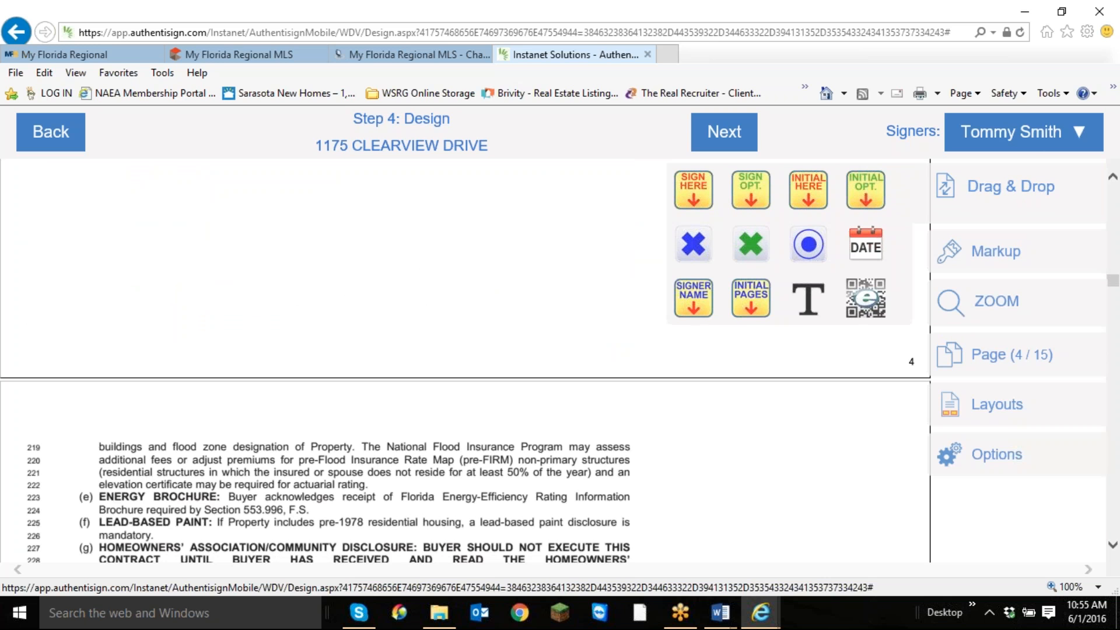
scroll(443, 327, "down", 7)
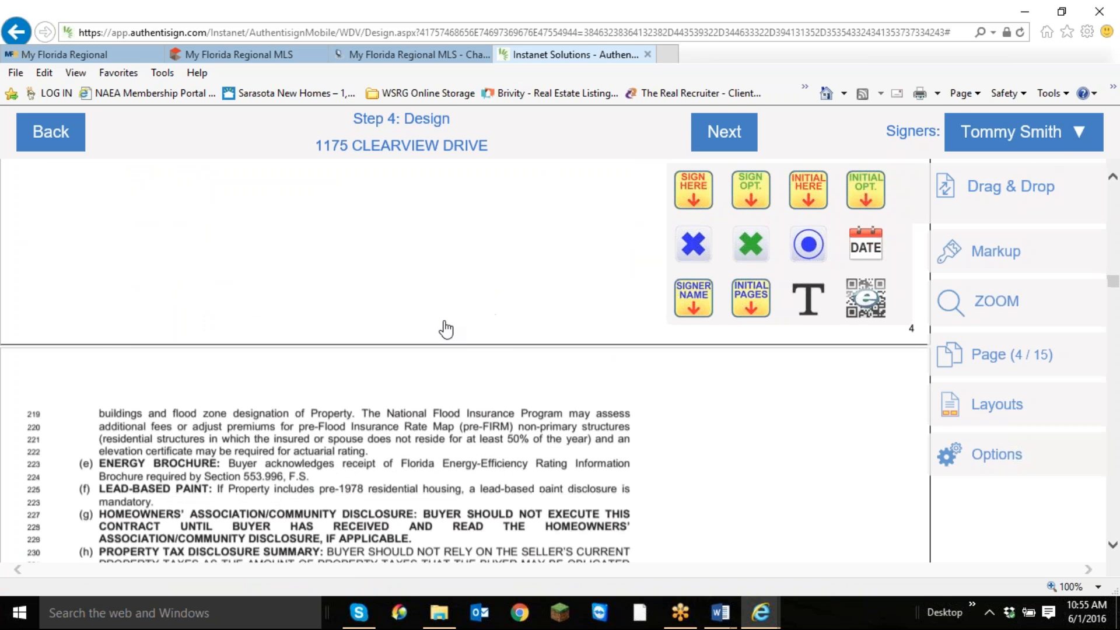
scroll(426, 336, "down", 20)
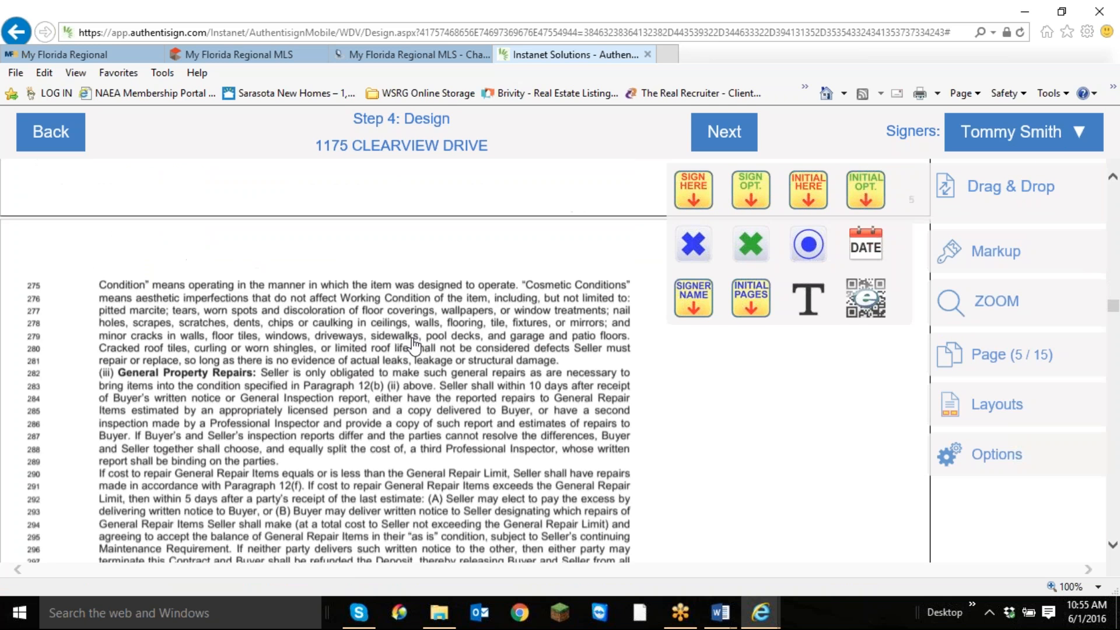
scroll(412, 348, "down", 15)
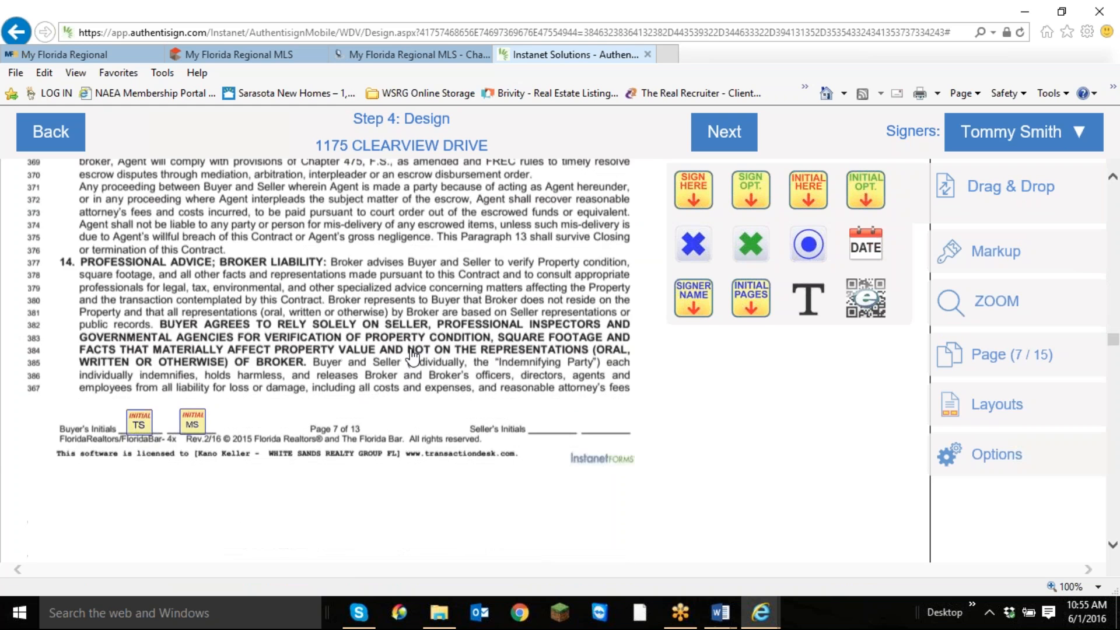
scroll(414, 356, "down", 15)
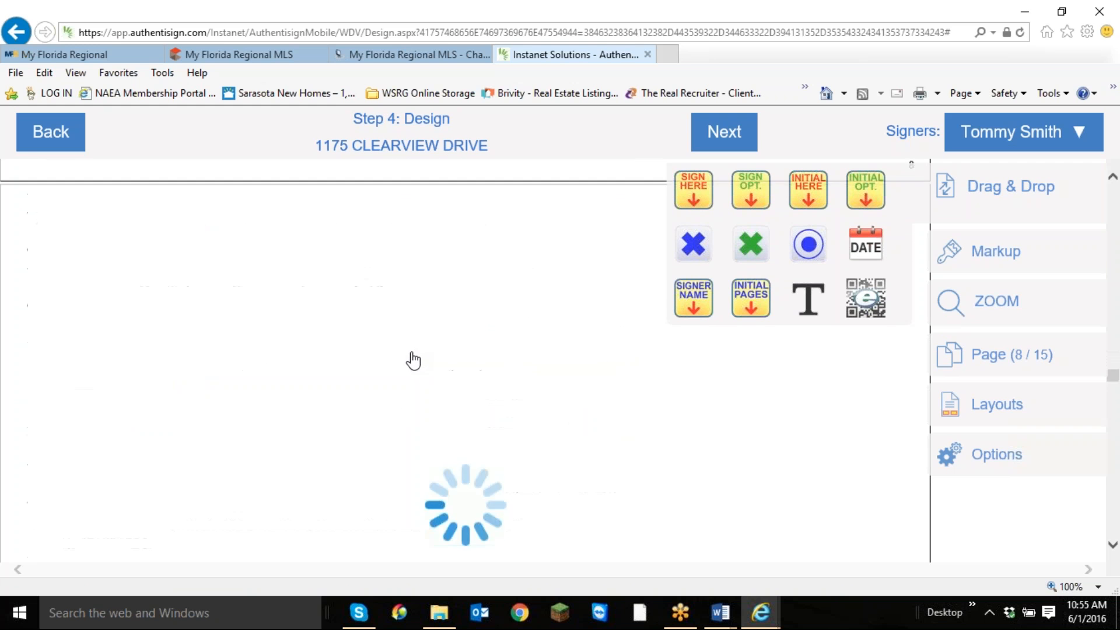
scroll(413, 360, "down", 20)
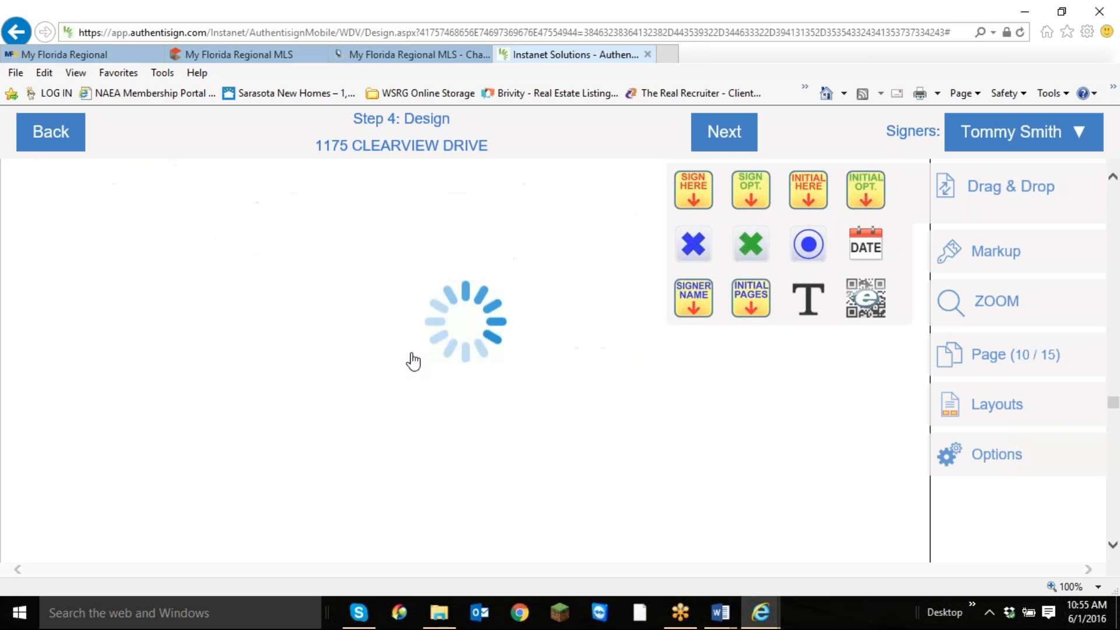
scroll(415, 360, "down", 20)
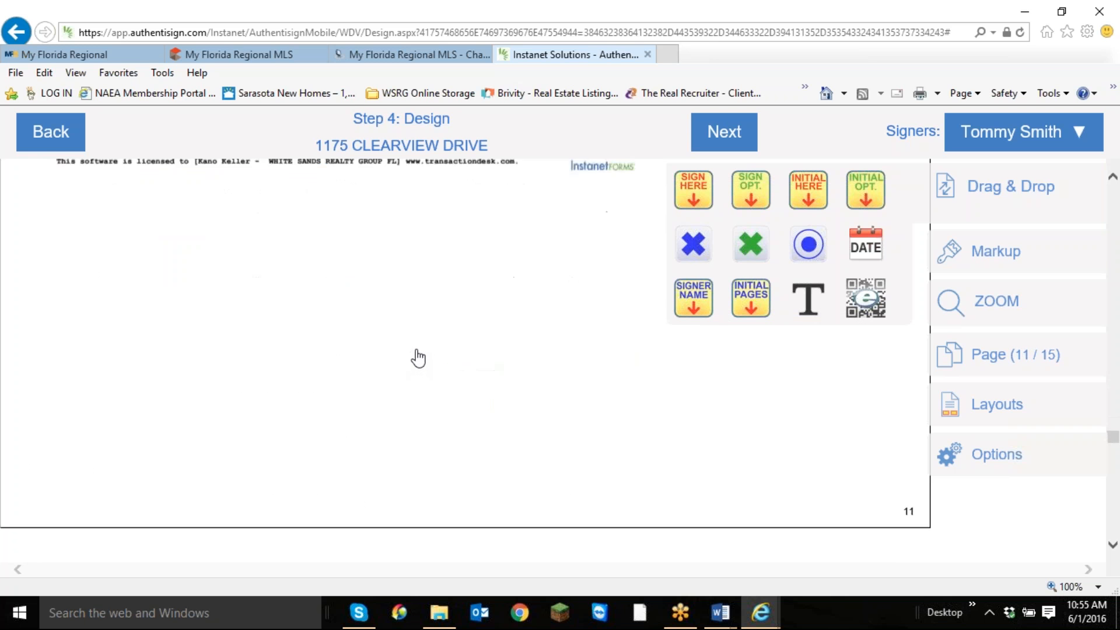
scroll(418, 357, "down", 20)
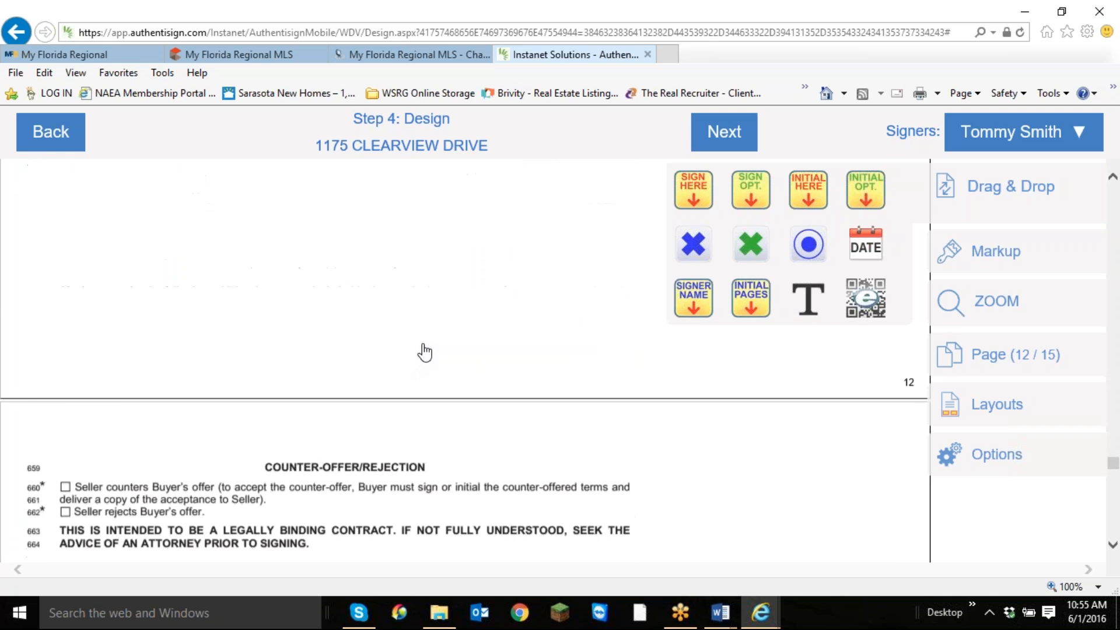
scroll(423, 353, "down", 2)
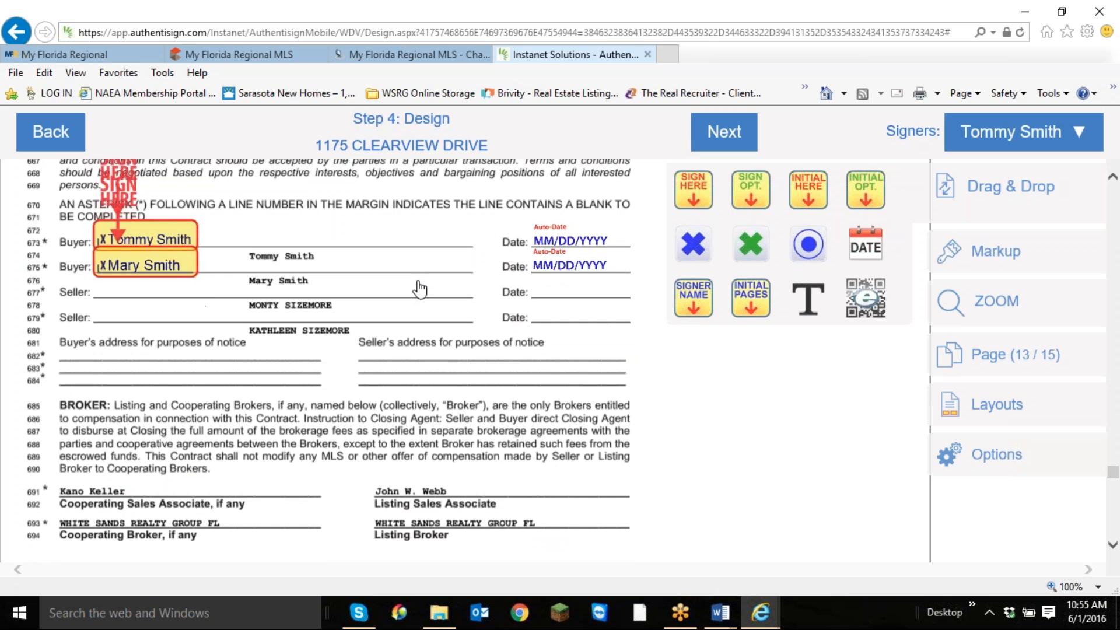
Examine the insurance rider on page 14 and the drywall addendum on page 15 for places where the buyers must sign.
scroll(420, 288, "down", 15)
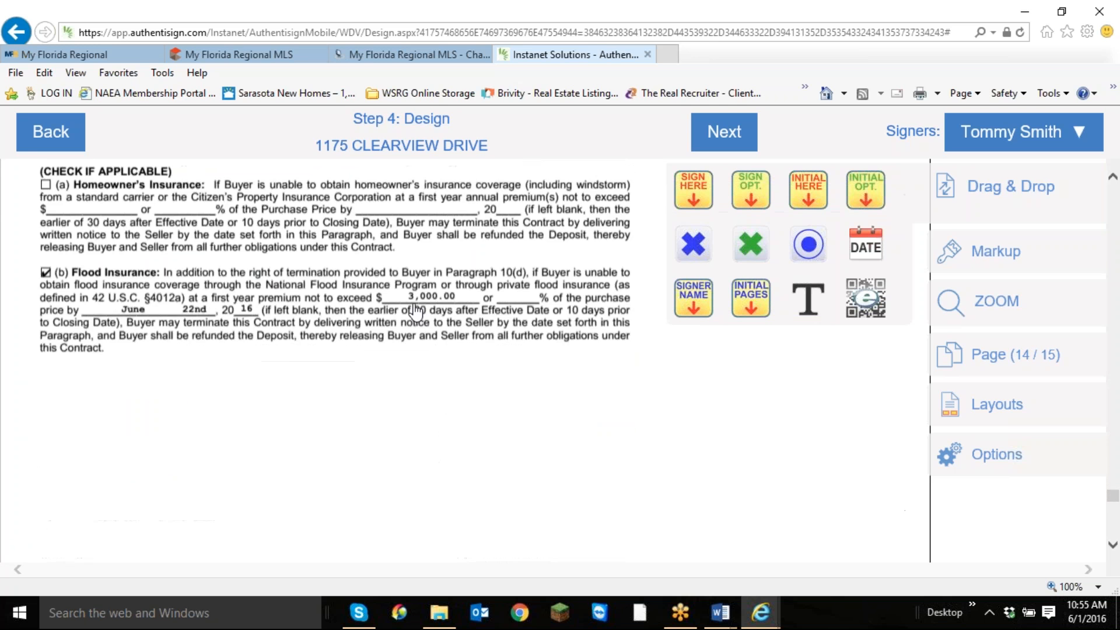
scroll(438, 350, "up", 4)
scroll(442, 383, "down", 15)
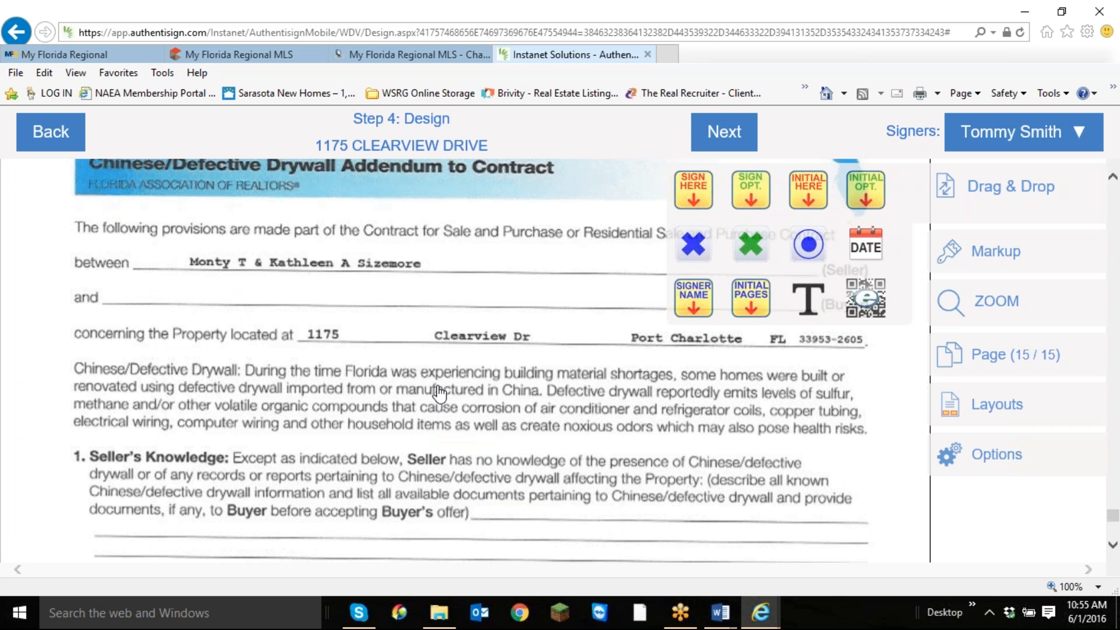
scroll(439, 394, "down", 6)
scroll(439, 394, "down", 5)
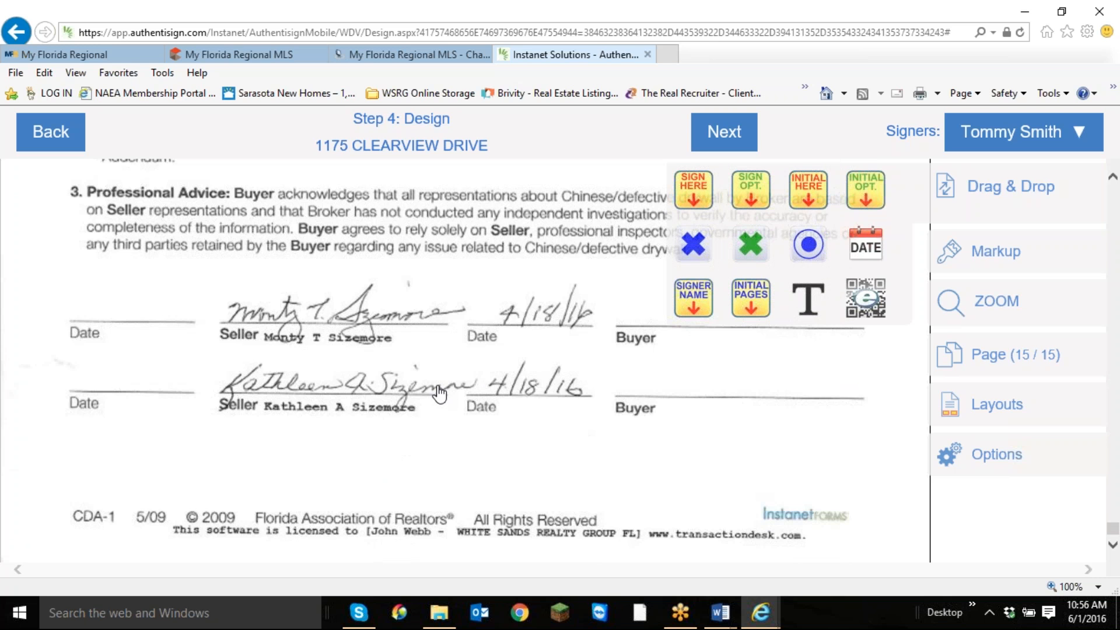
scroll(439, 394, "up", 2)
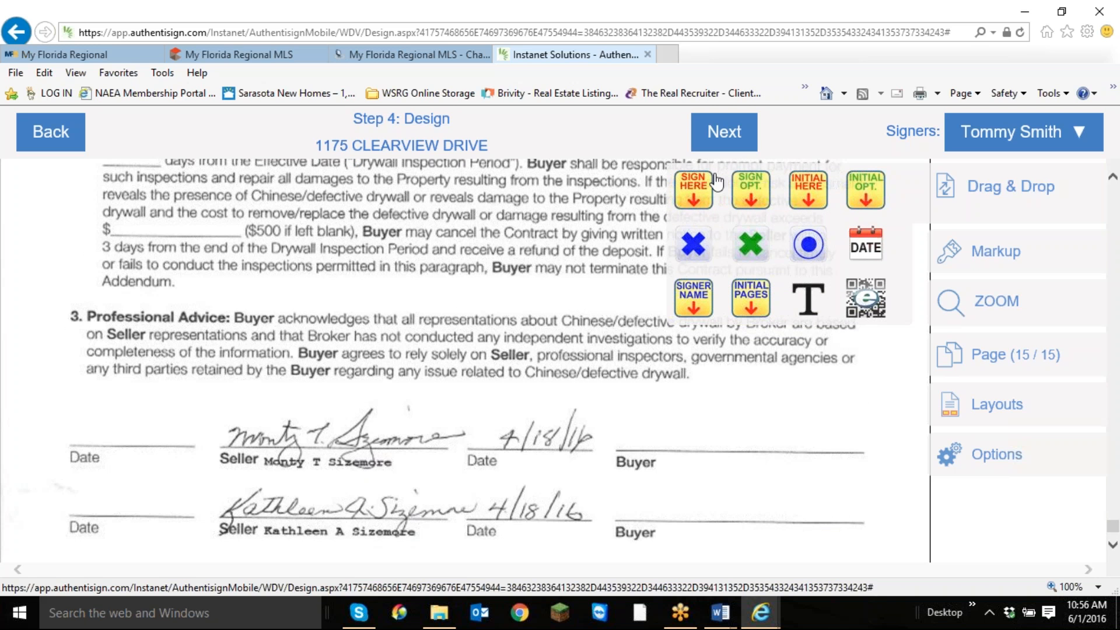
Place a Sign Here field for the first buyer on the drywall addendum's upper Buyer line, with a date stamp at the line's end.
left_click_drag(716, 182, 636, 374)
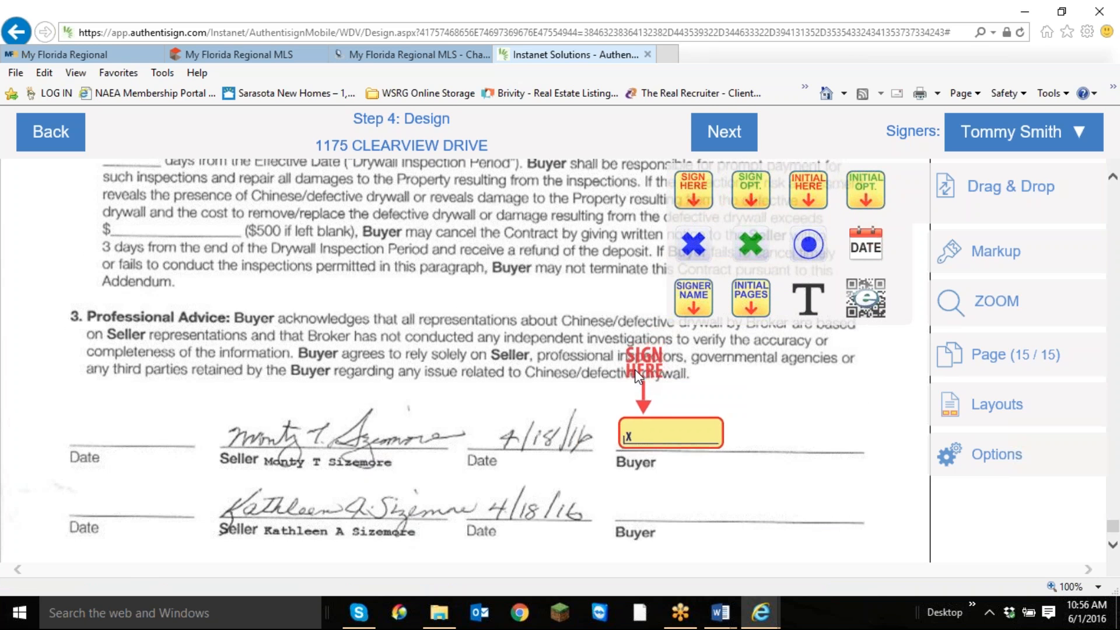
left_click_drag(655, 446, 653, 431)
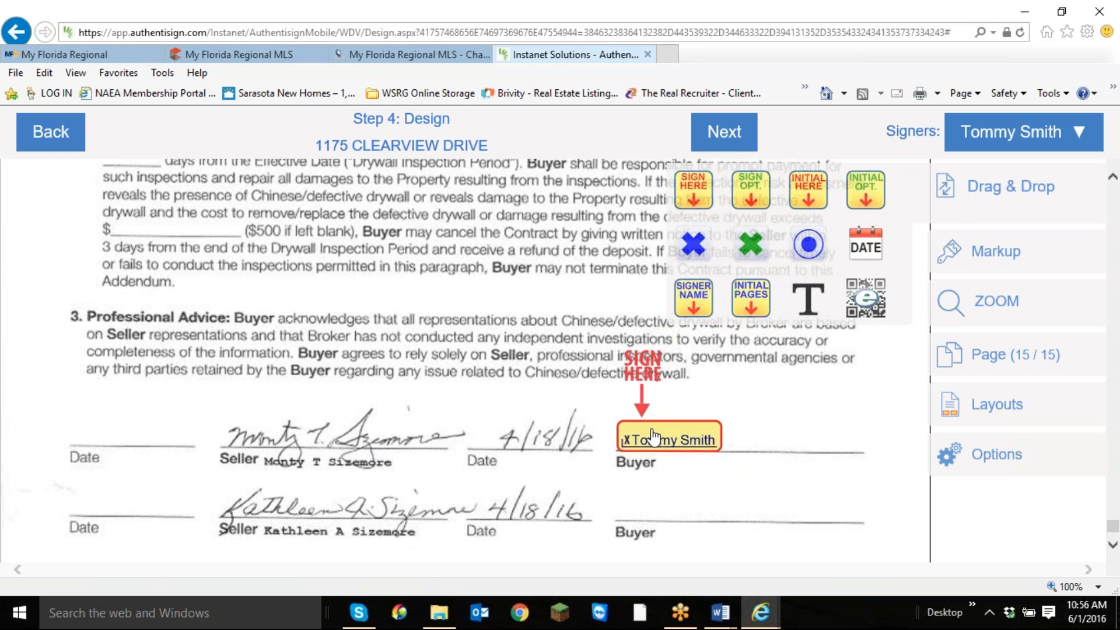
left_click(653, 436)
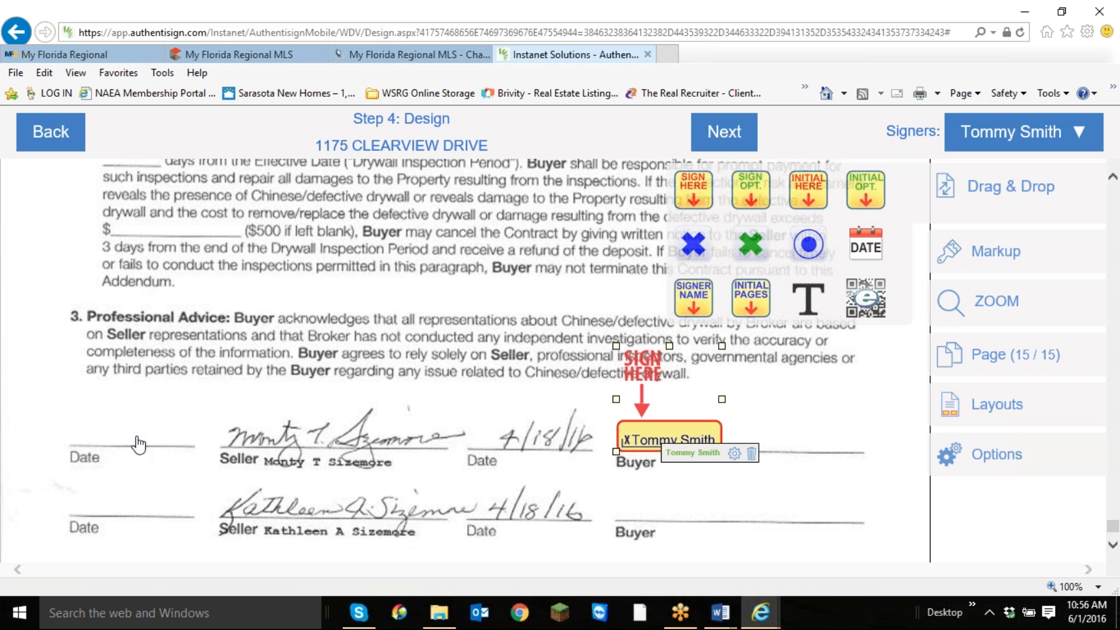
right_click(661, 438)
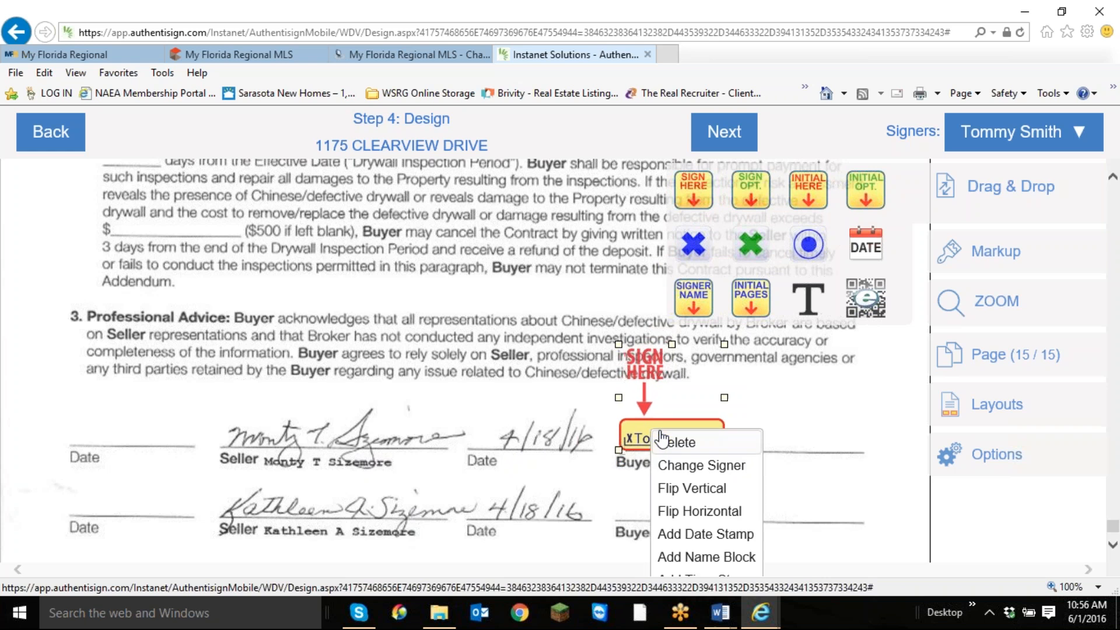
left_click(705, 535)
left_click_drag(776, 447, 867, 448)
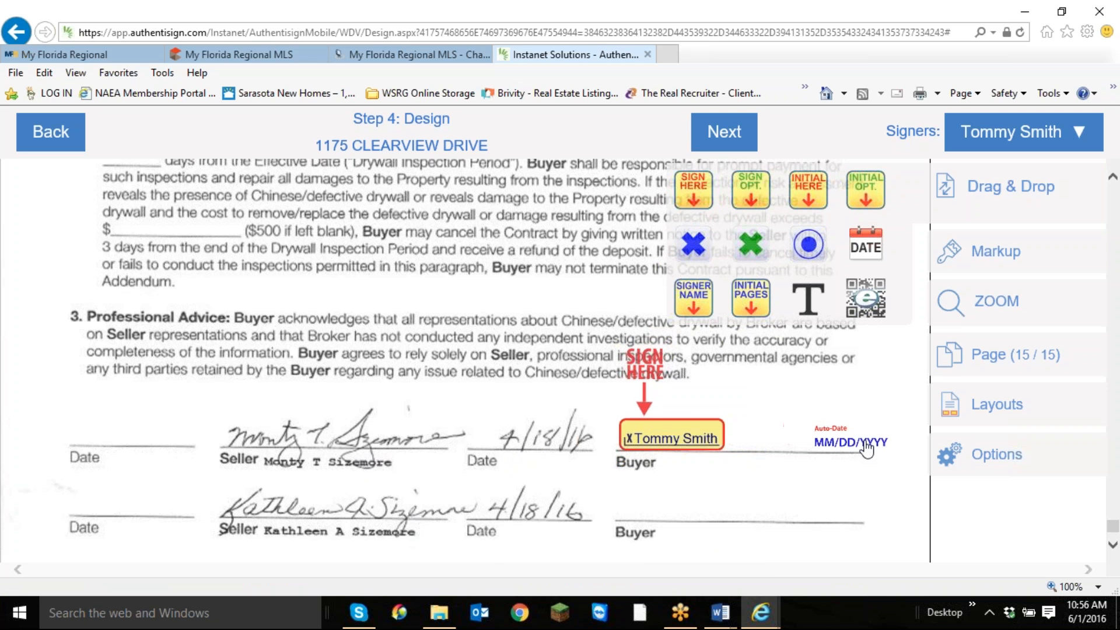
left_click(868, 448)
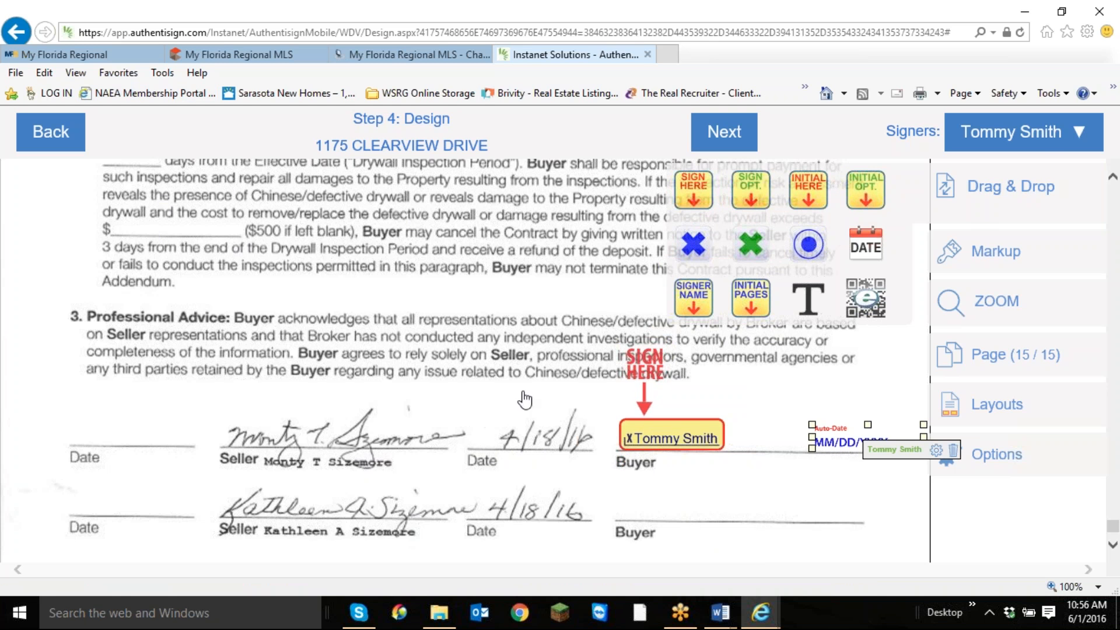
Switch to the second buyer as signer and place a Sign Here field on the addendum's lower Buyer line.
left_click(1054, 143)
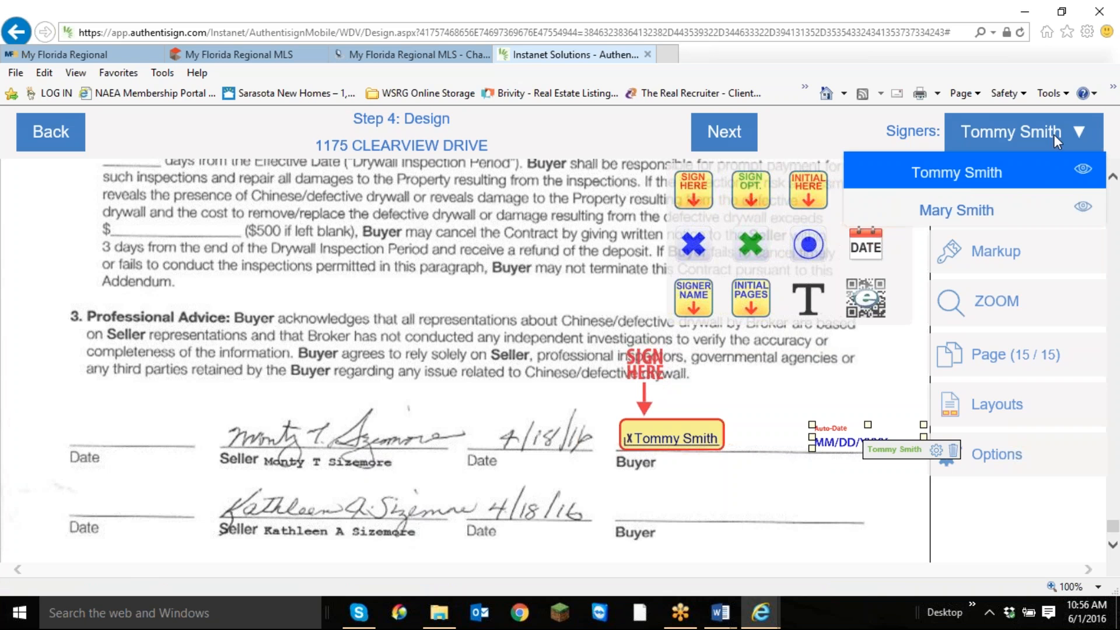
left_click(870, 213)
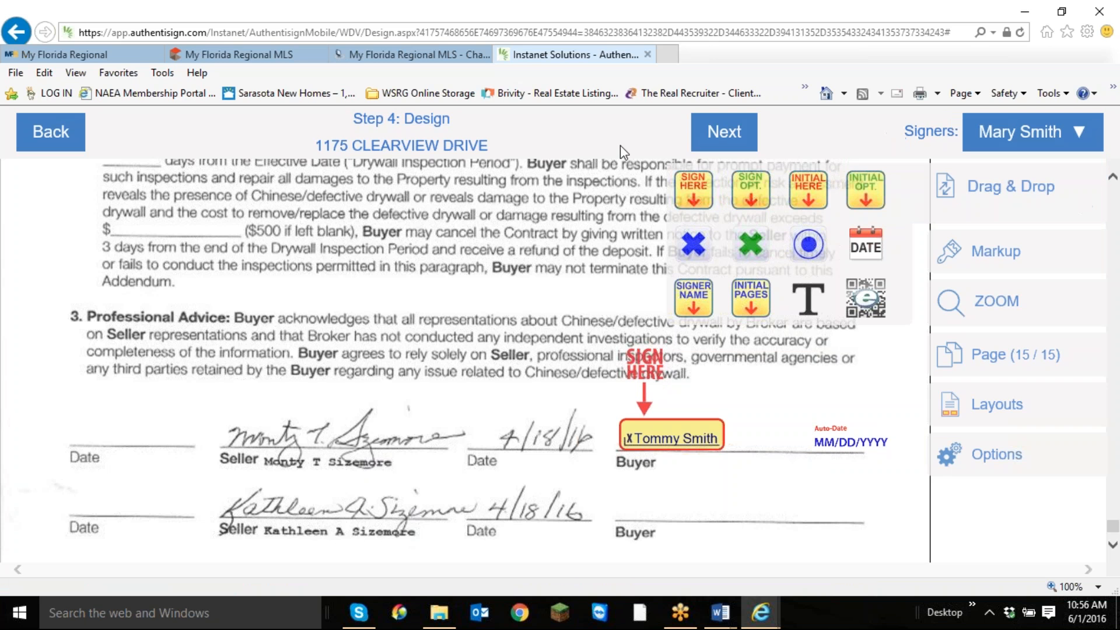
mouse_move(693, 187)
left_mouse_down()
mouse_move(729, 234)
mouse_move(620, 442)
mouse_move(643, 430)
mouse_move(642, 447)
left_mouse_up()
left_click_drag(654, 518, 661, 500)
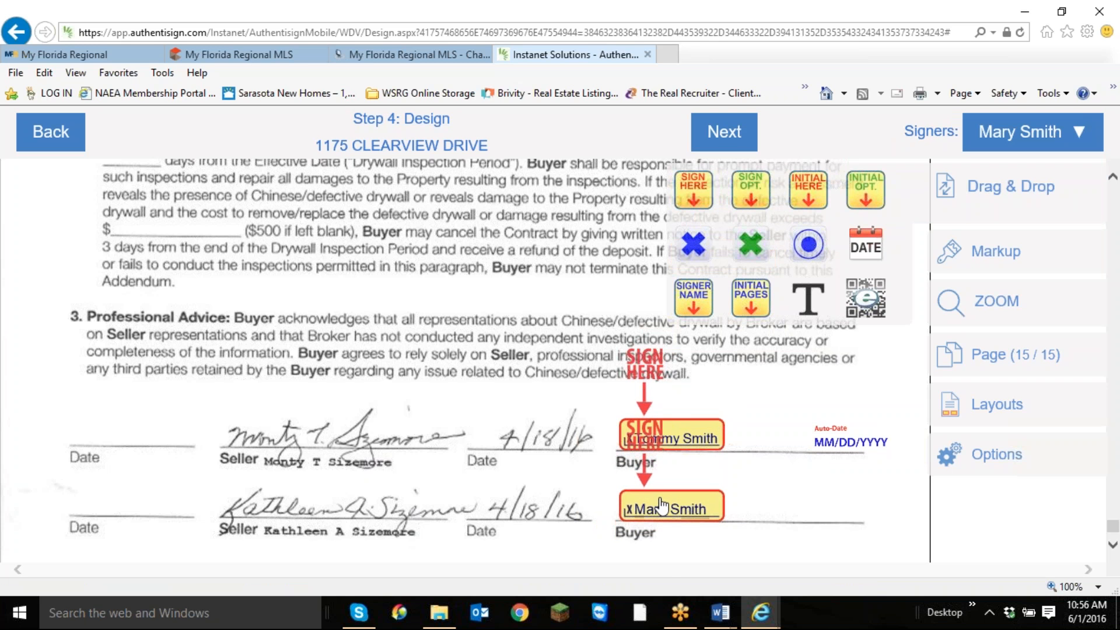
Add a date stamp for the second buyer at the end of the lower Buyer line, keeping the signature field on that line.
right_click(649, 508)
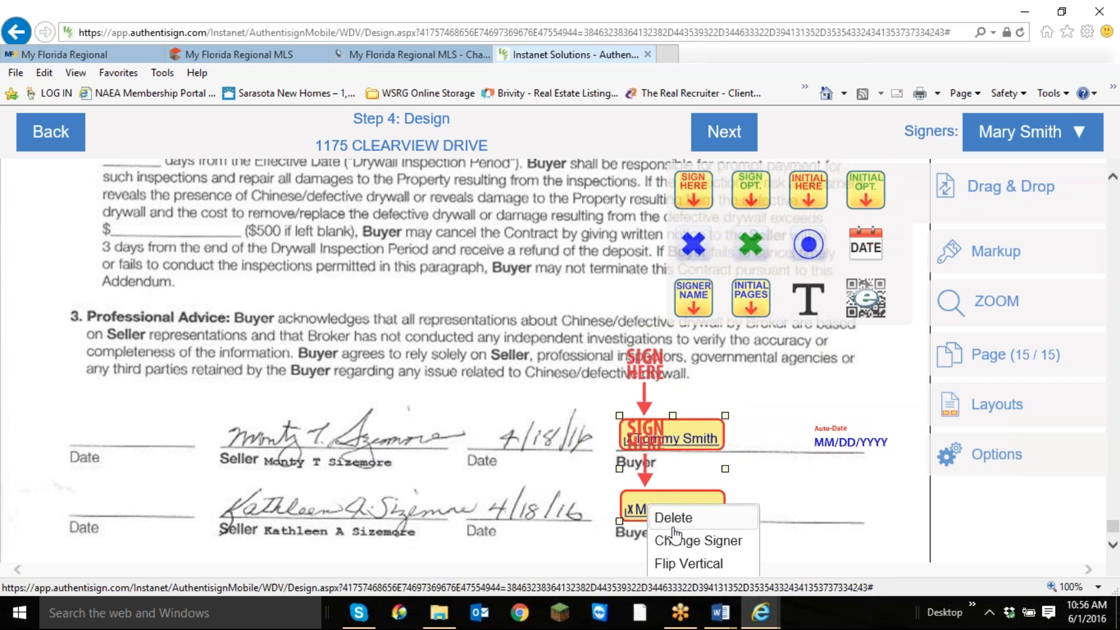
left_click(889, 499)
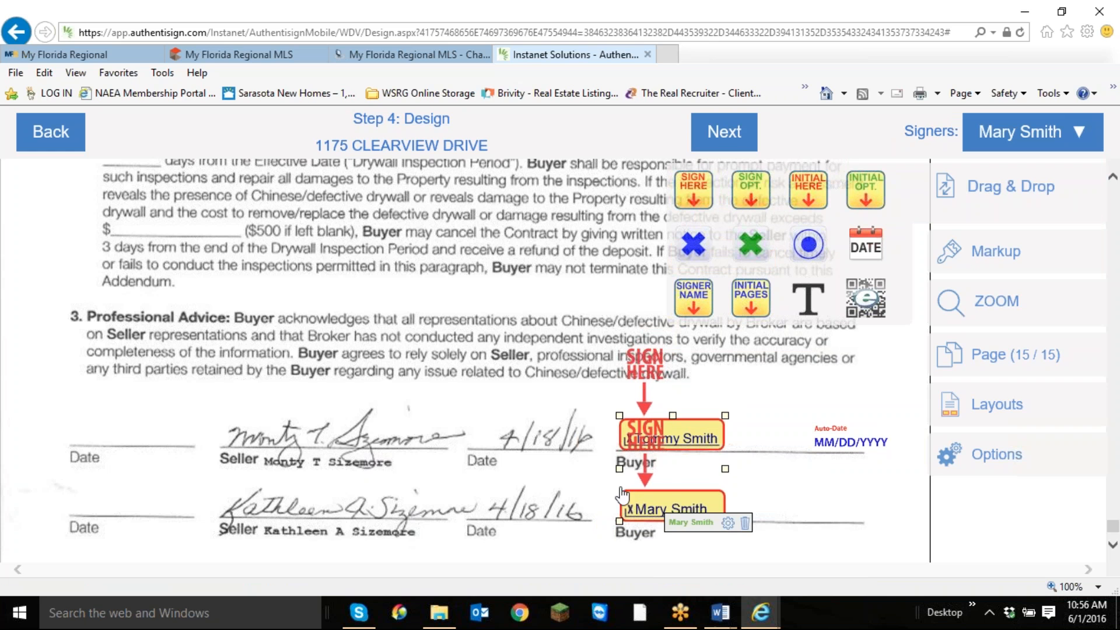
mouse_move(623, 495)
left_mouse_down()
mouse_move(424, 325)
mouse_move(470, 309)
left_mouse_up()
right_click(469, 309)
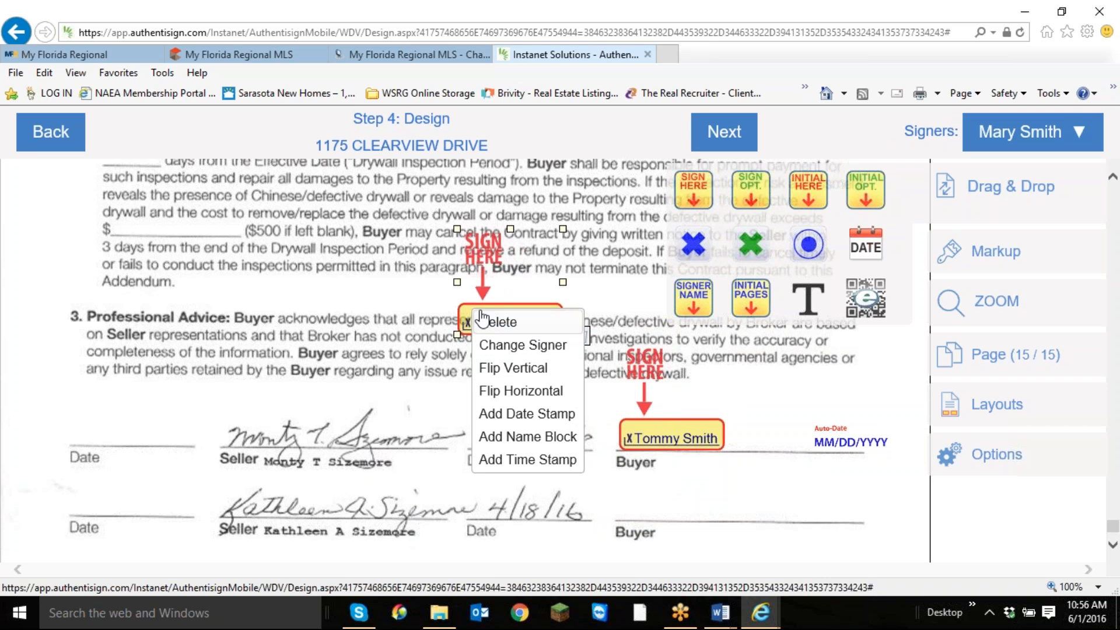
left_click(553, 414)
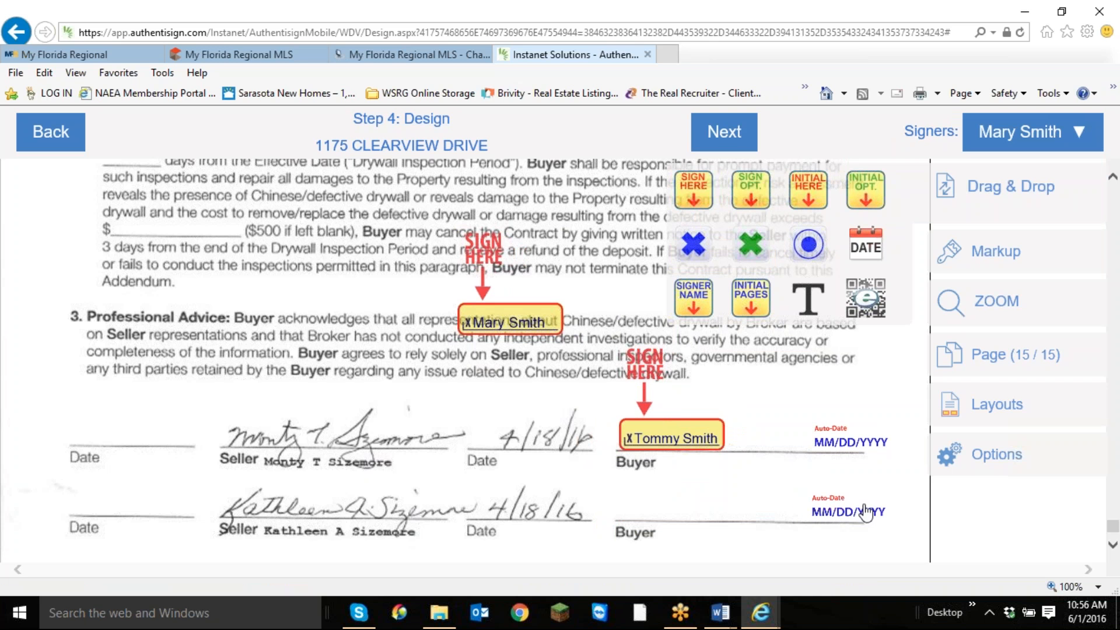
left_click(874, 513)
left_click_drag(532, 325, 689, 512)
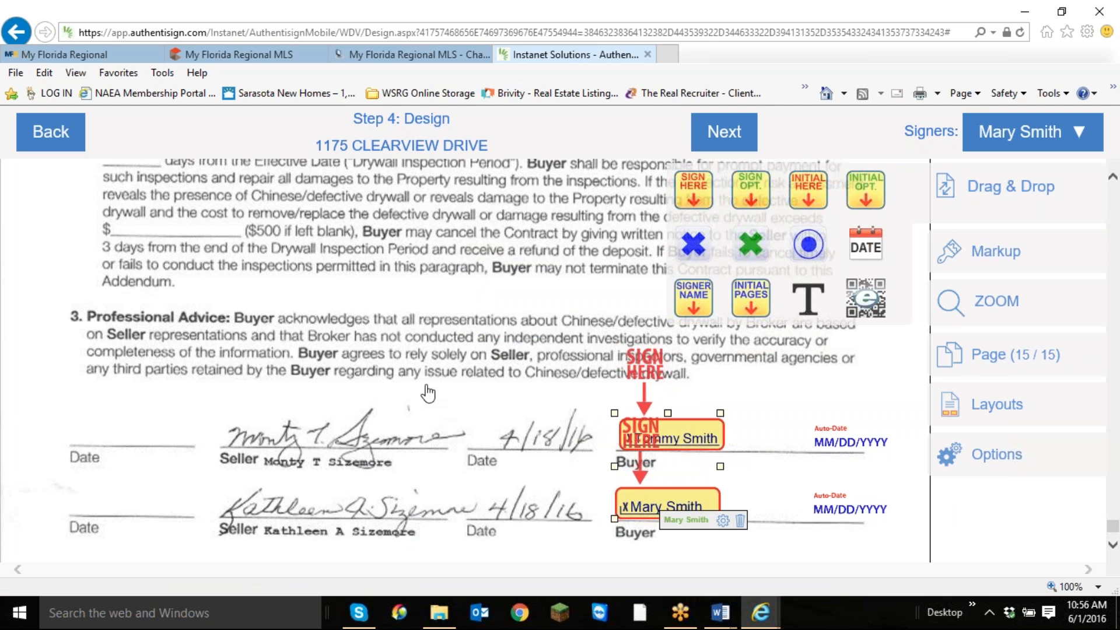
Finish the signing design and send the Authentisign invitations with the default email subject and text.
scroll(429, 400, "down", 3)
scroll(309, 426, "up", 12)
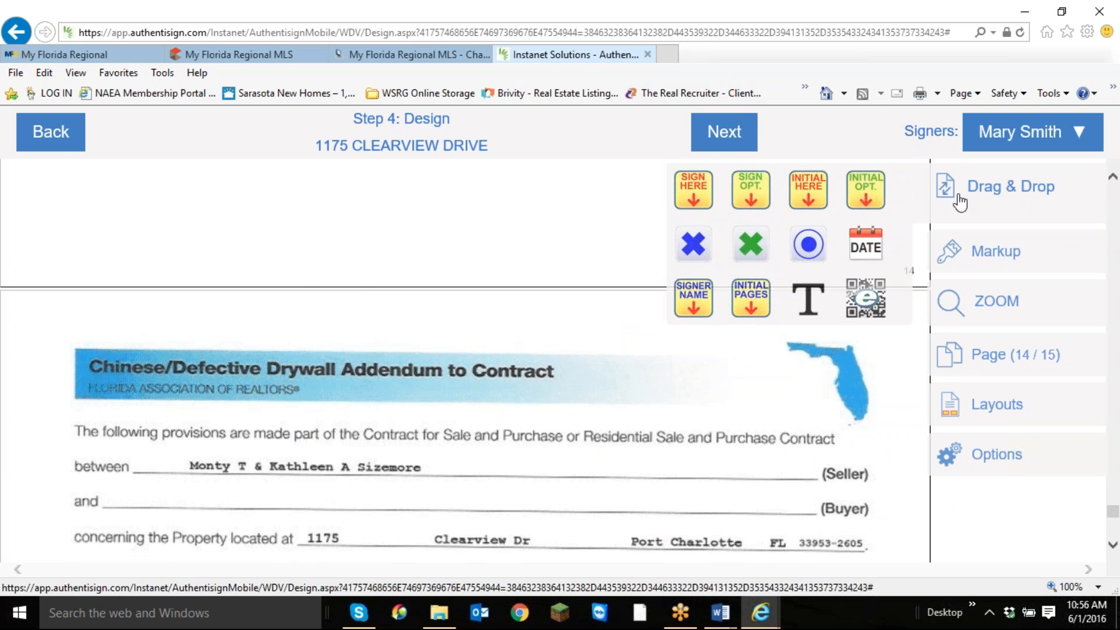
left_click(721, 136)
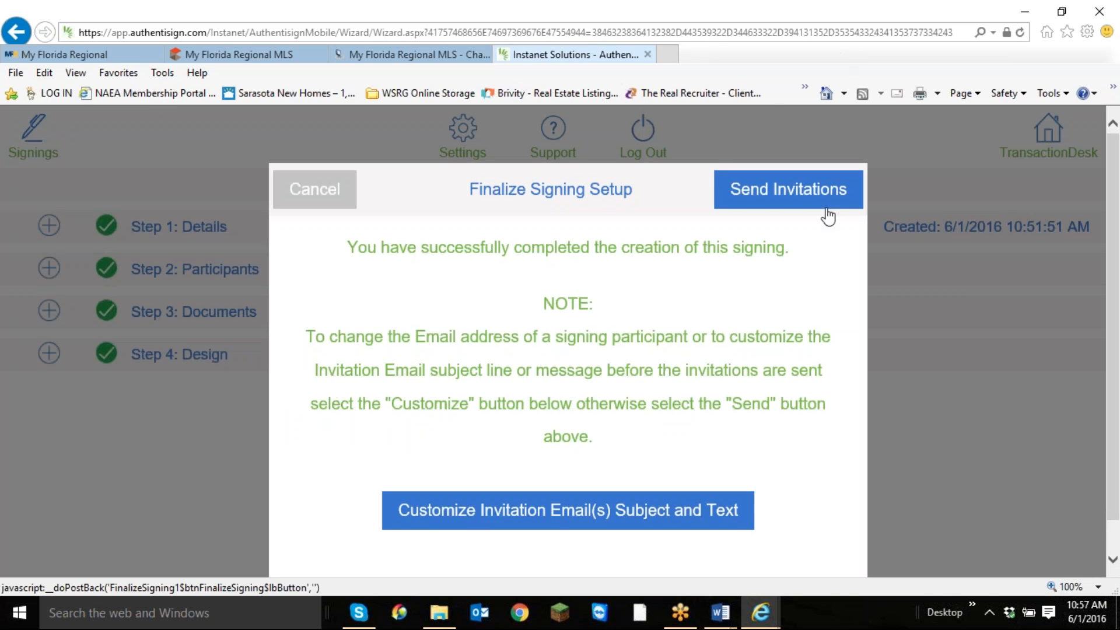
left_click(798, 199)
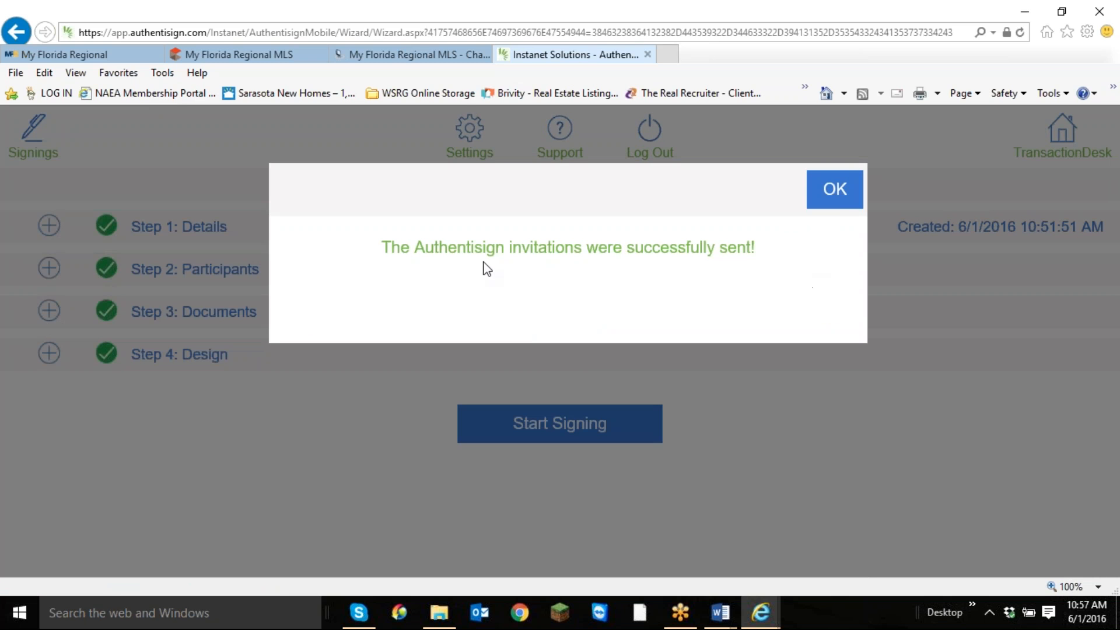
left_click(838, 199)
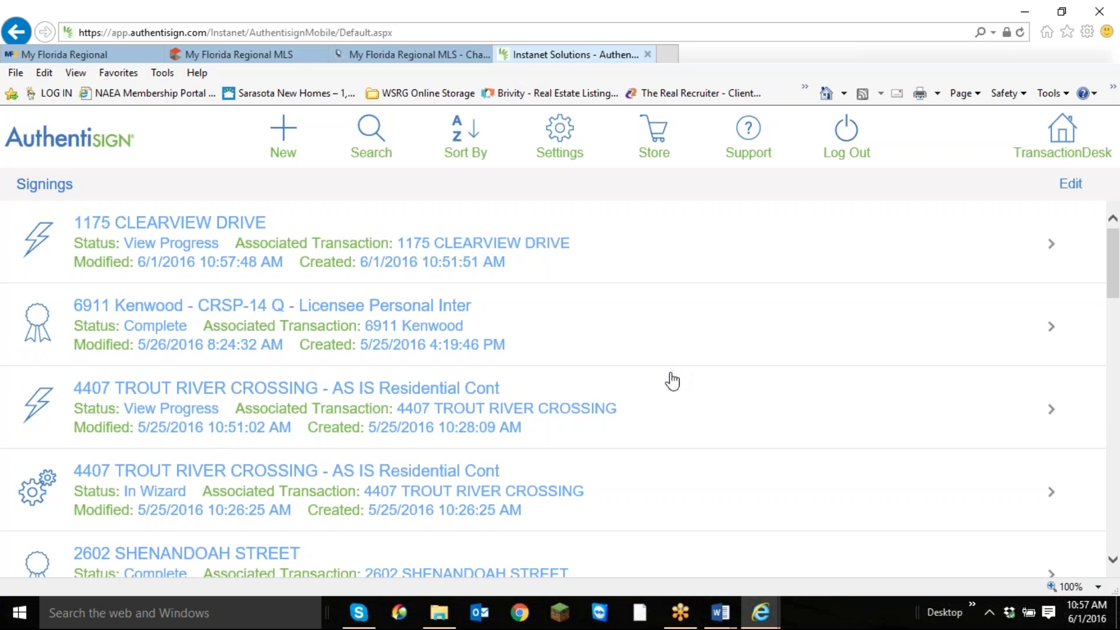
Switch to Outlook and read the TransactionDesk documents email in the inbox, including its attachments and instructions.
left_click(479, 613)
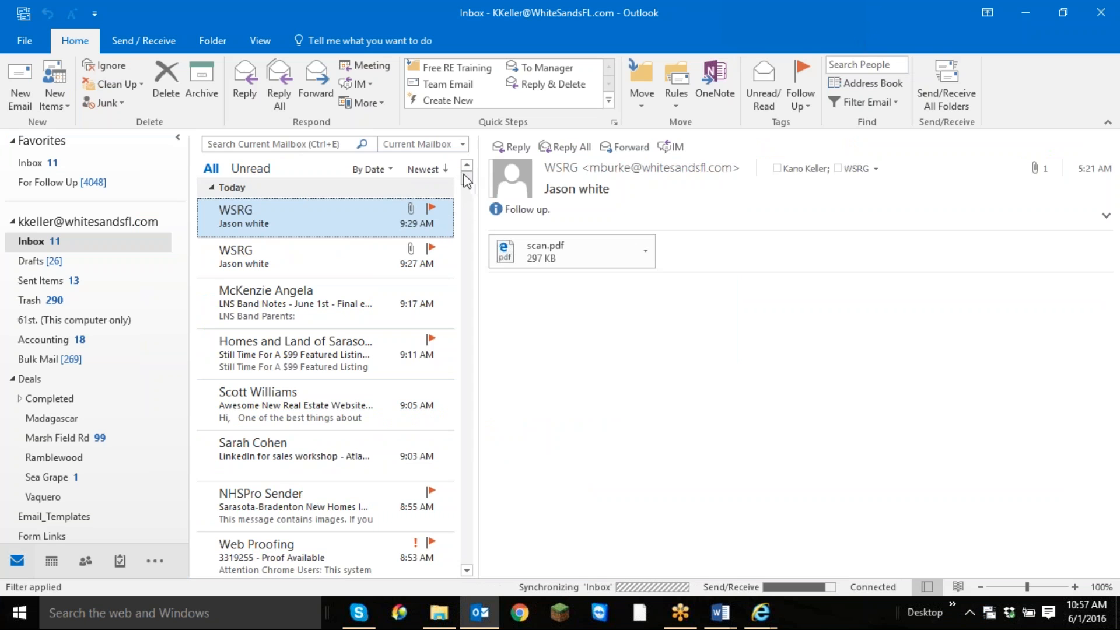
left_click(25, 164)
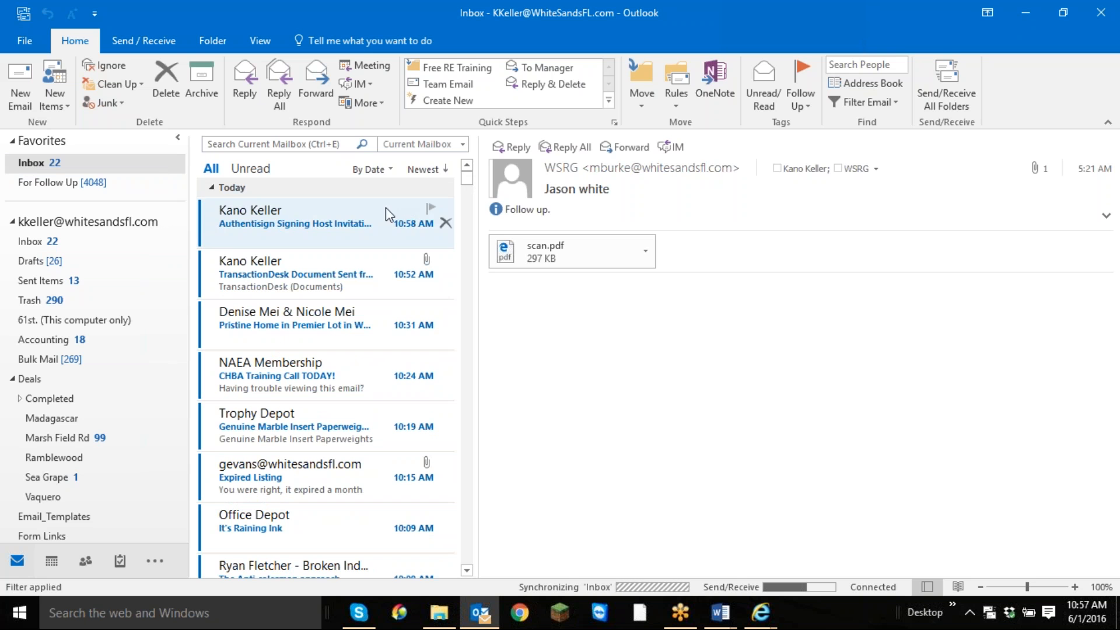
left_click(319, 282)
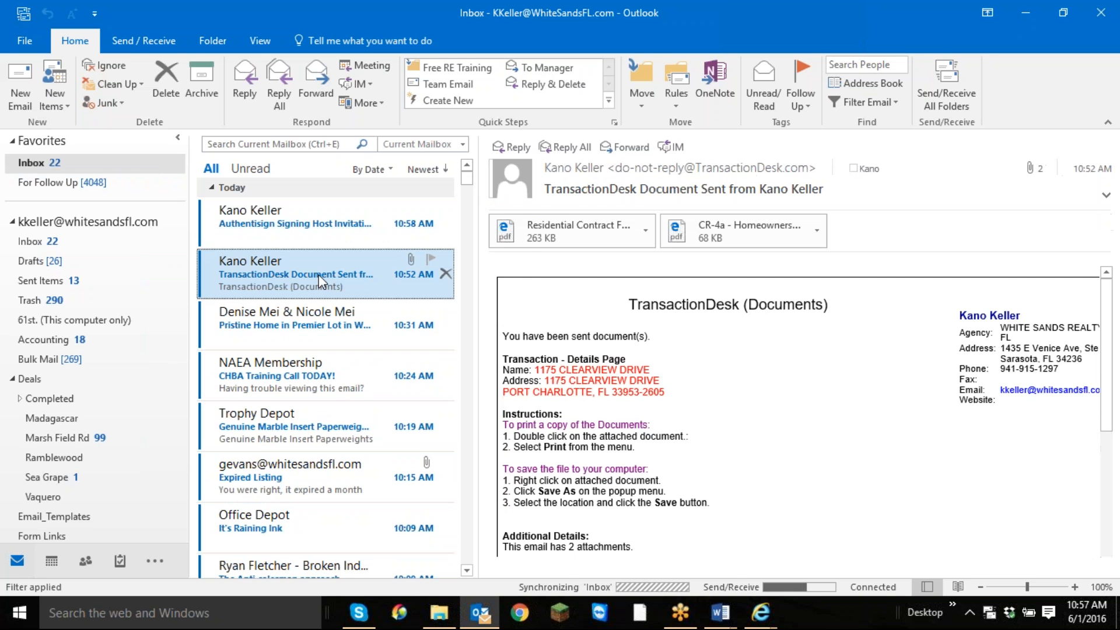
scroll(735, 399, "down", 5)
scroll(726, 395, "down", 3)
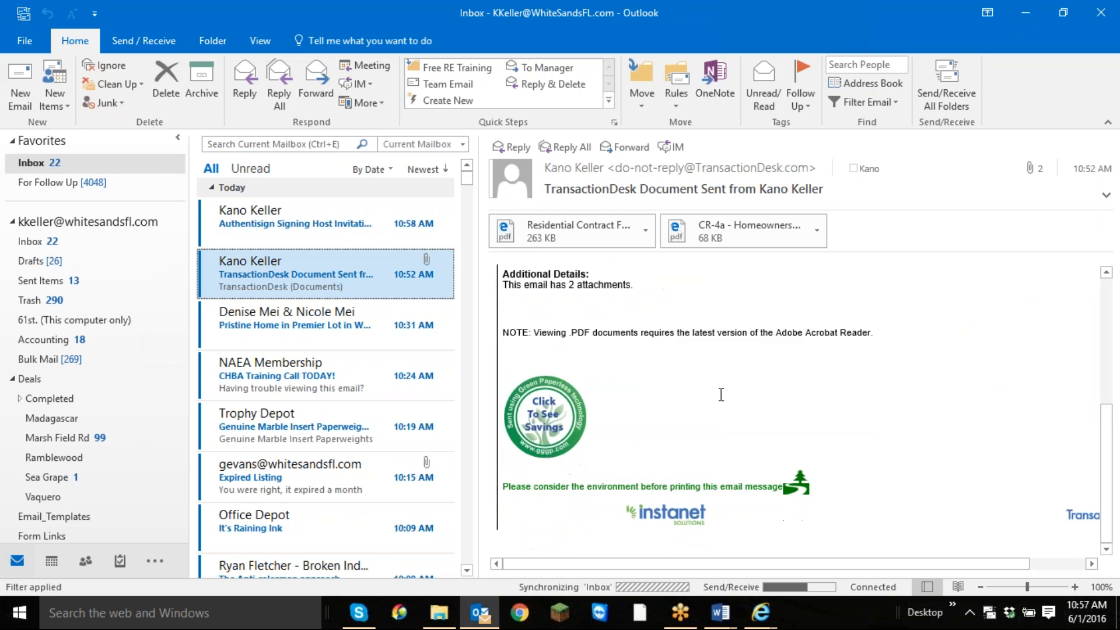
scroll(677, 388, "up", 7)
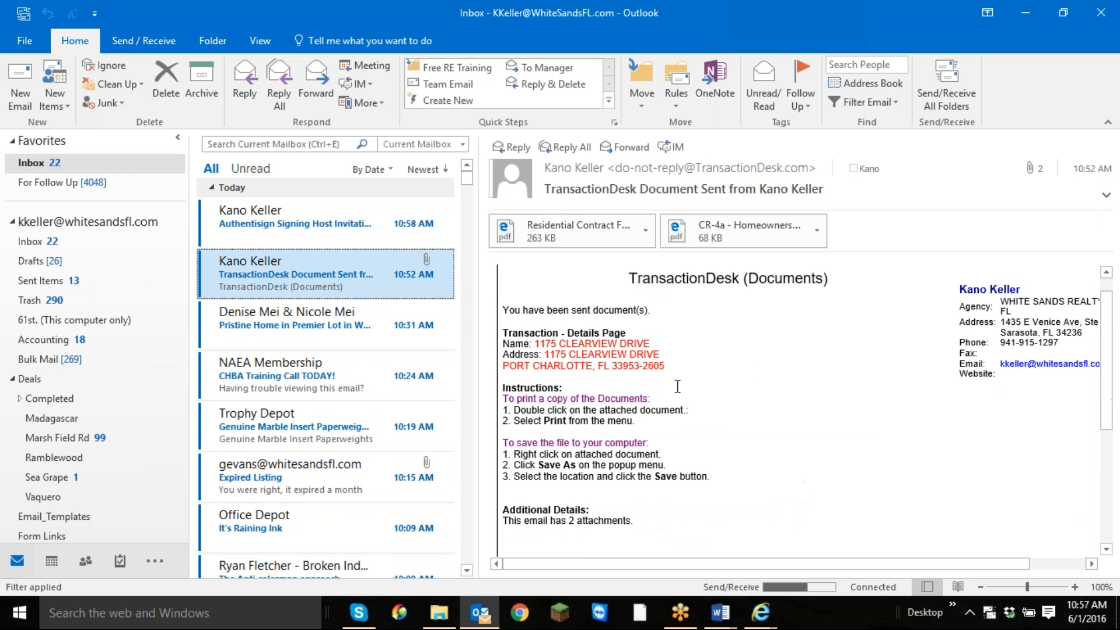
scroll(678, 387, "up", 1)
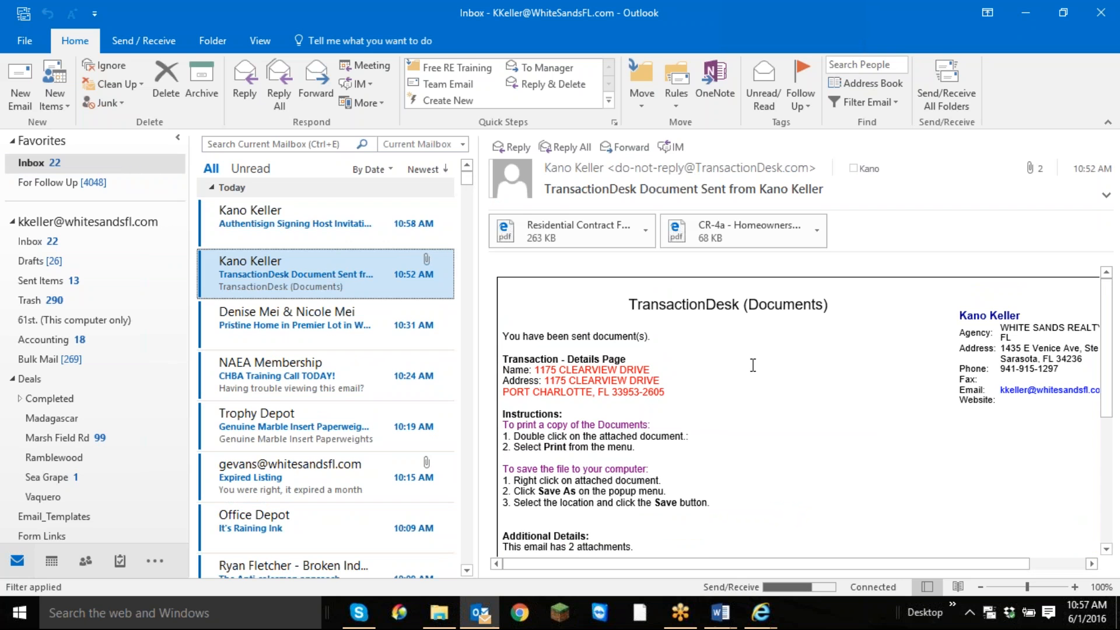
left_click(314, 220)
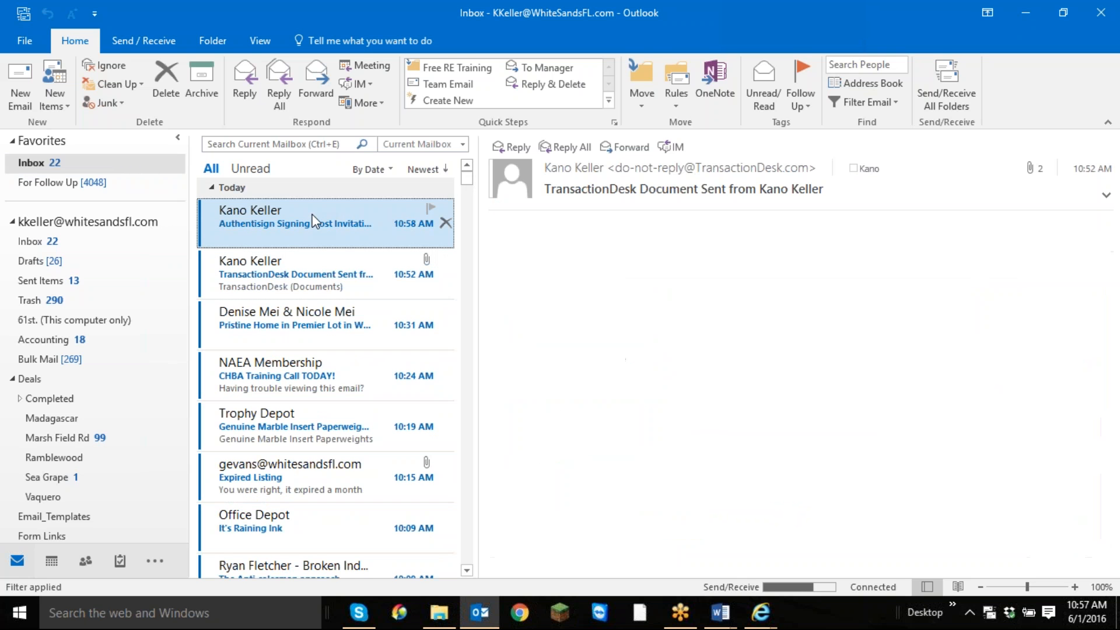
scroll(968, 416, "down", 5)
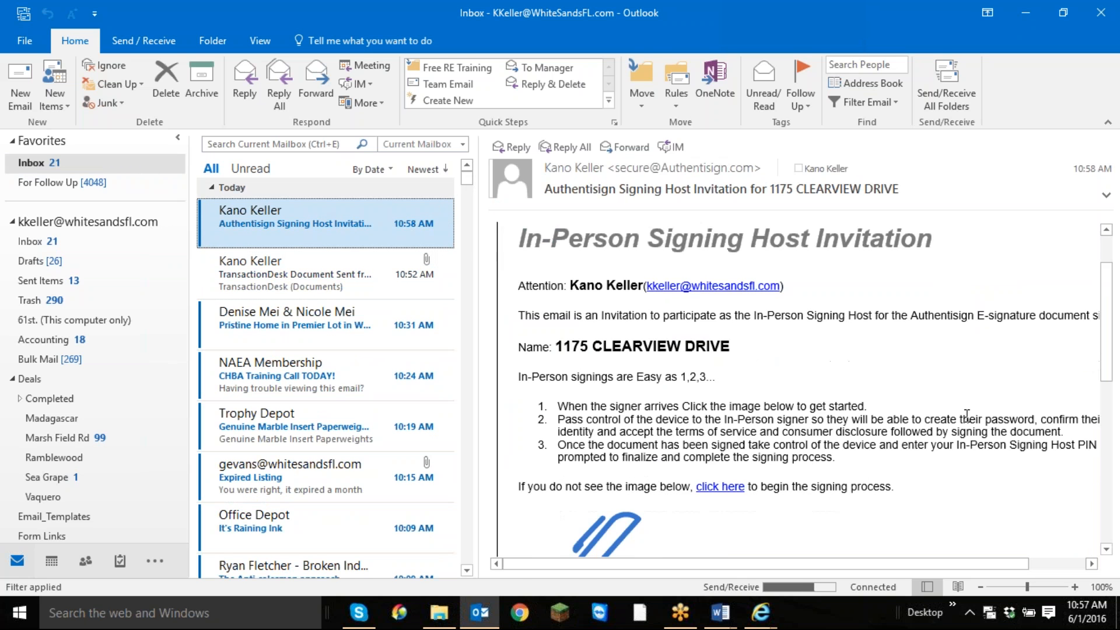
scroll(963, 416, "down", 6)
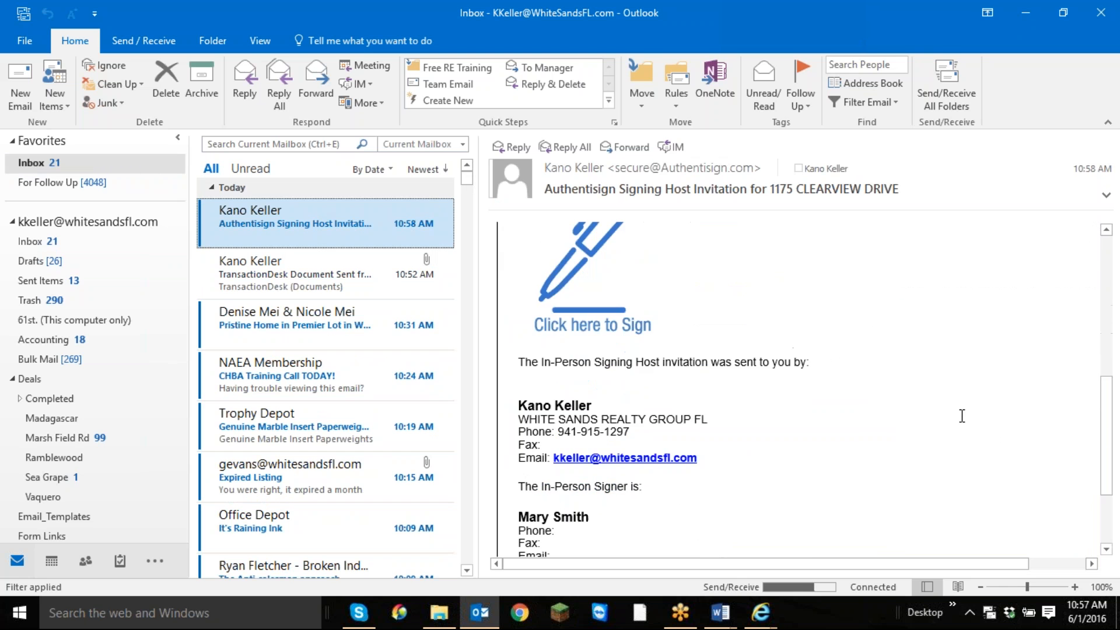
scroll(963, 416, "up", 10)
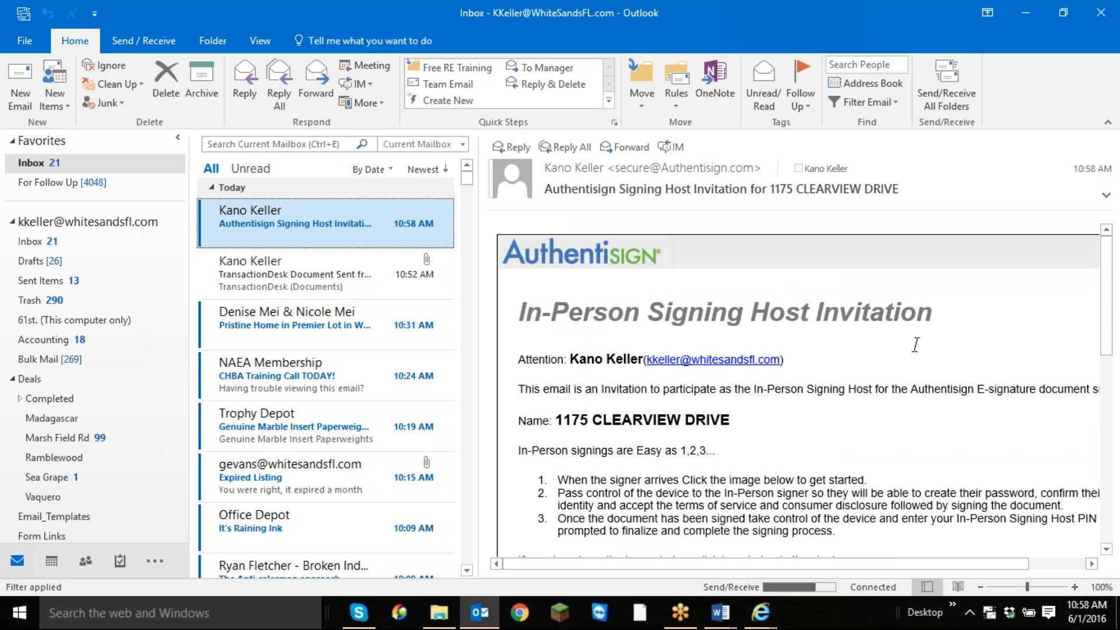
scroll(864, 356, "down", 5)
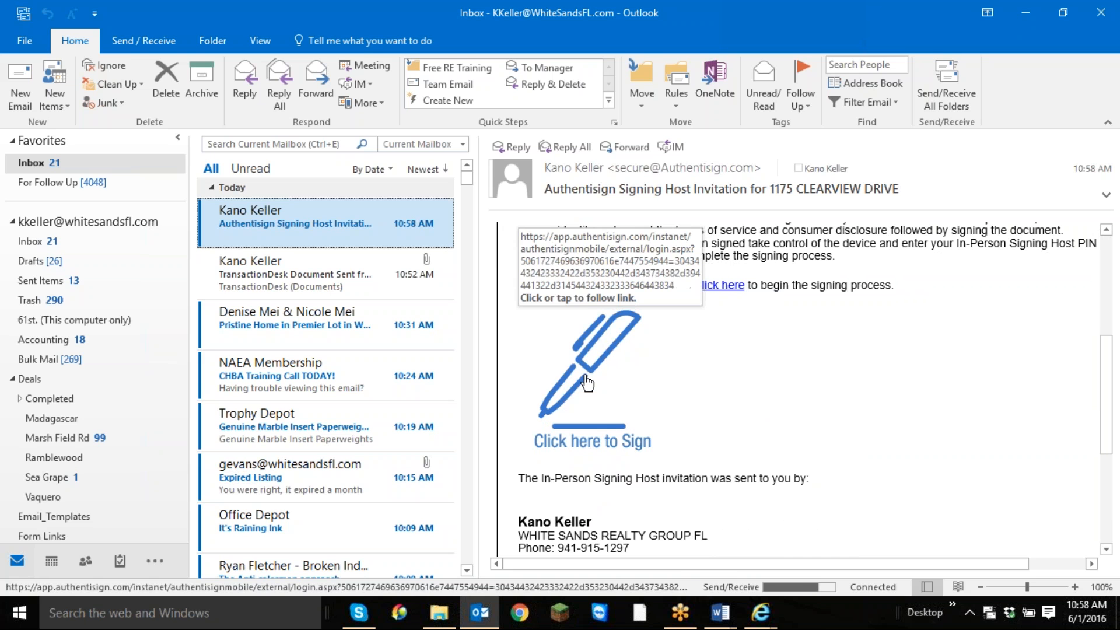
left_click(588, 383)
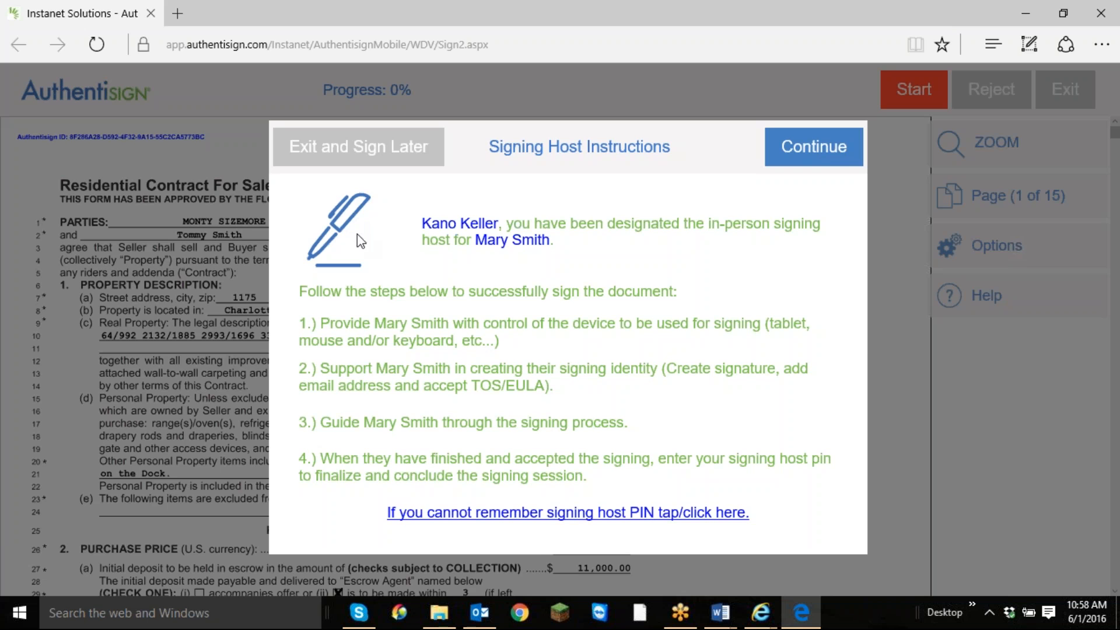
Continue past the host instructions, enter the in-person signer's email, and accept the suggested signature and initials.
left_click(824, 156)
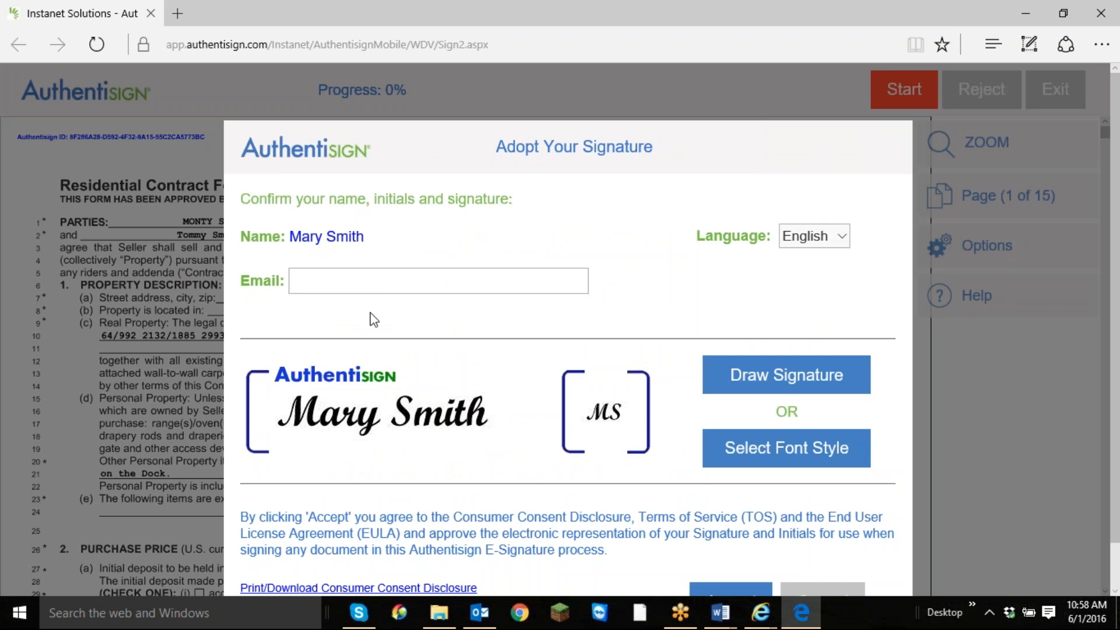
left_click(353, 283)
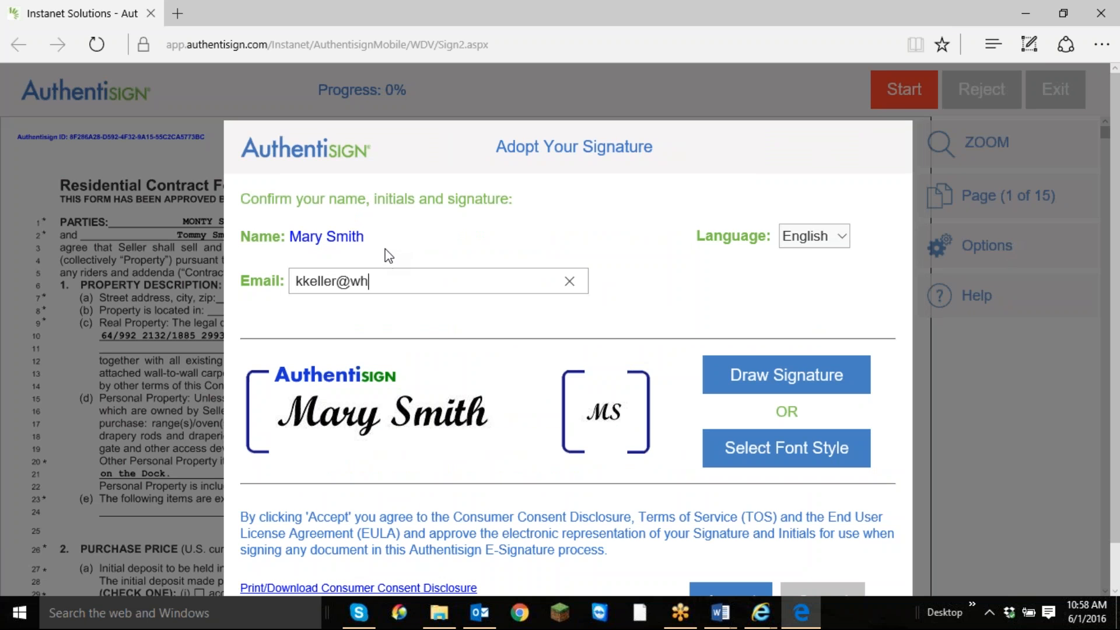
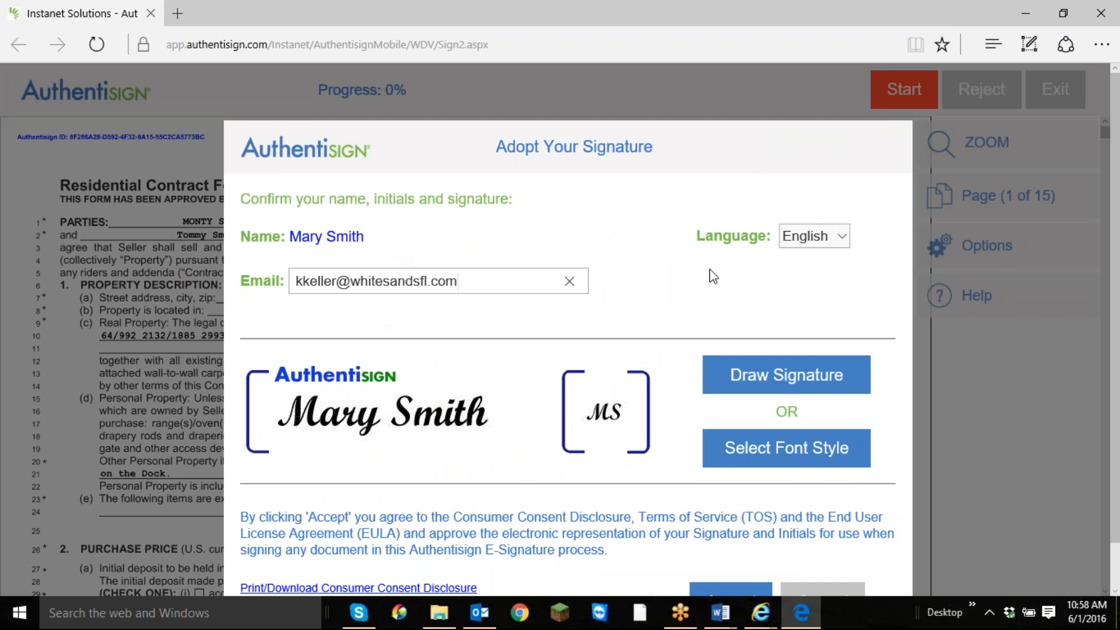
scroll(679, 276, "down", 1)
left_click(734, 552)
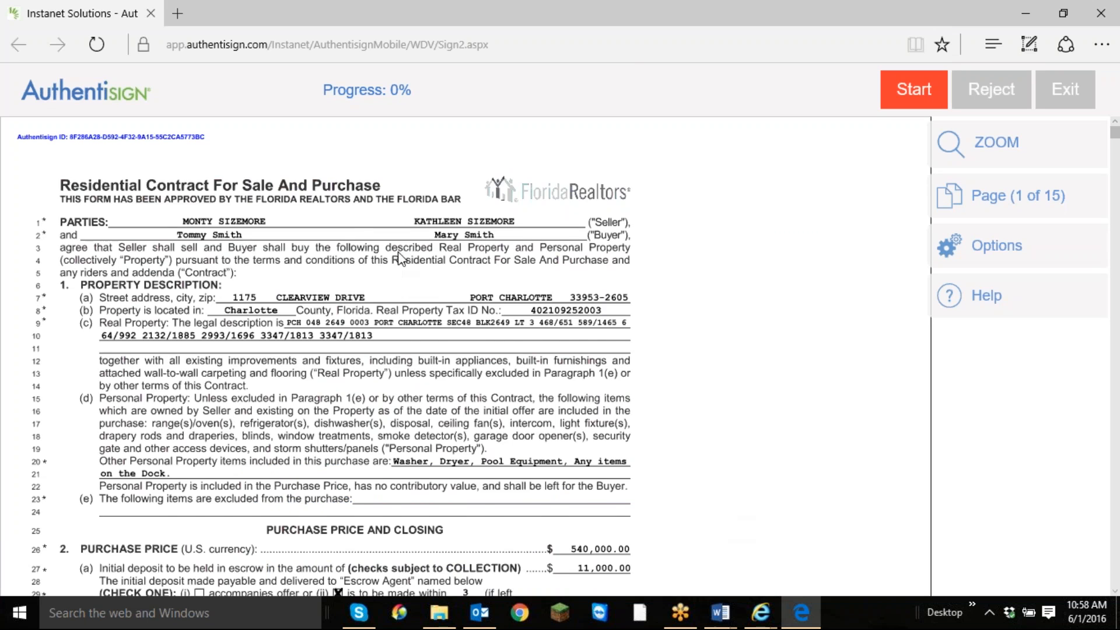
Look over the opening pages of the purchase contract, then start the guided signing and initial page 1.
scroll(515, 279, "down", 5)
scroll(515, 272, "down", 2)
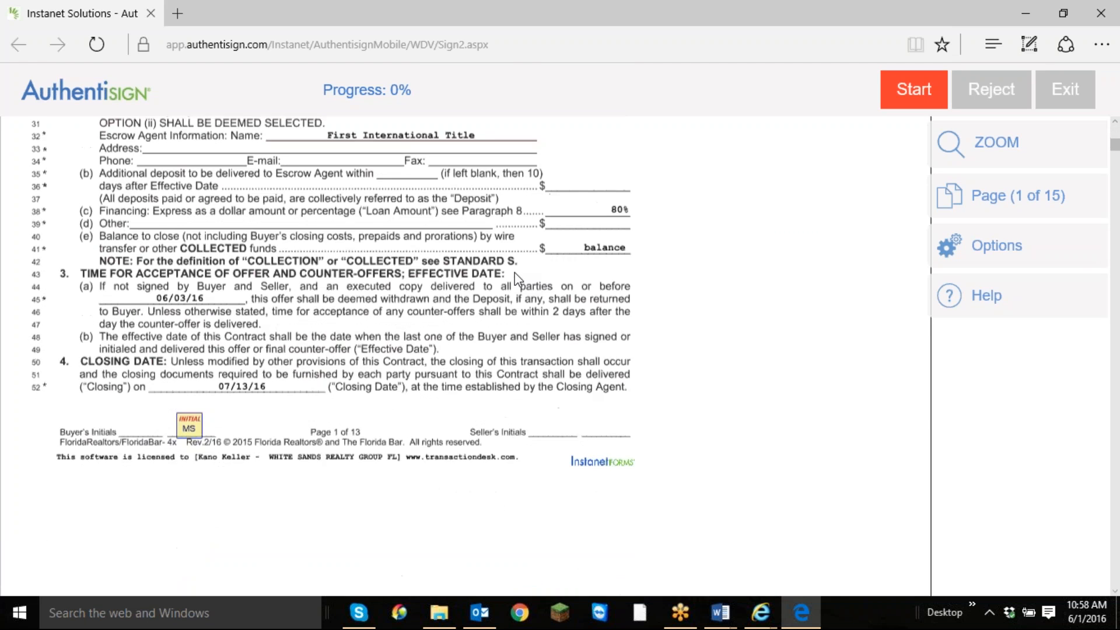
scroll(513, 267, "up", 4)
scroll(513, 267, "down", 6)
scroll(513, 268, "down", 15)
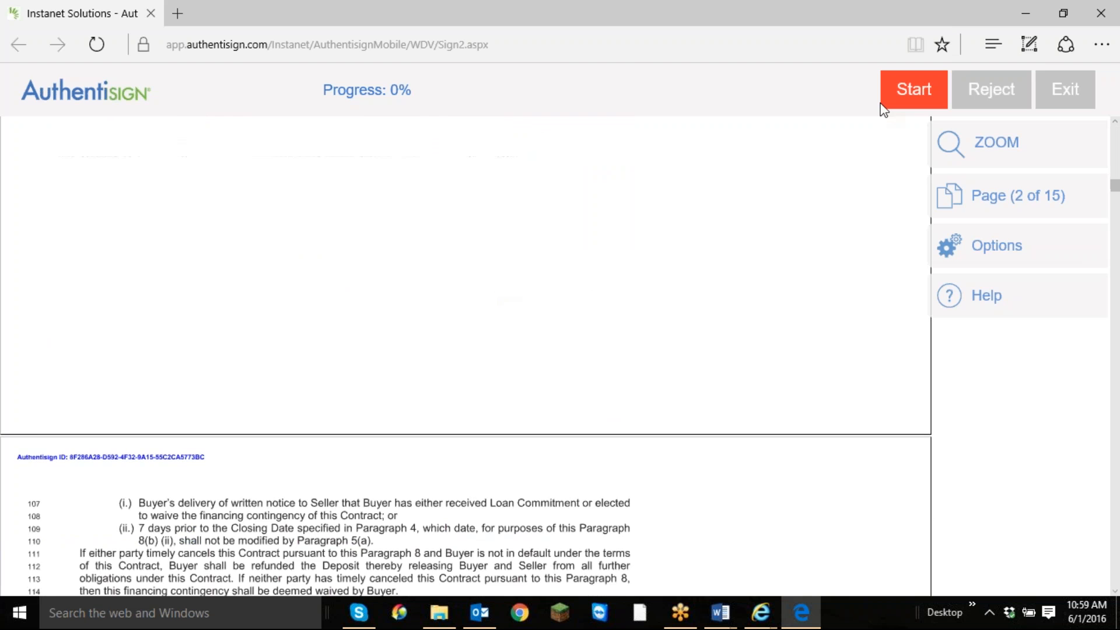
left_click(922, 94)
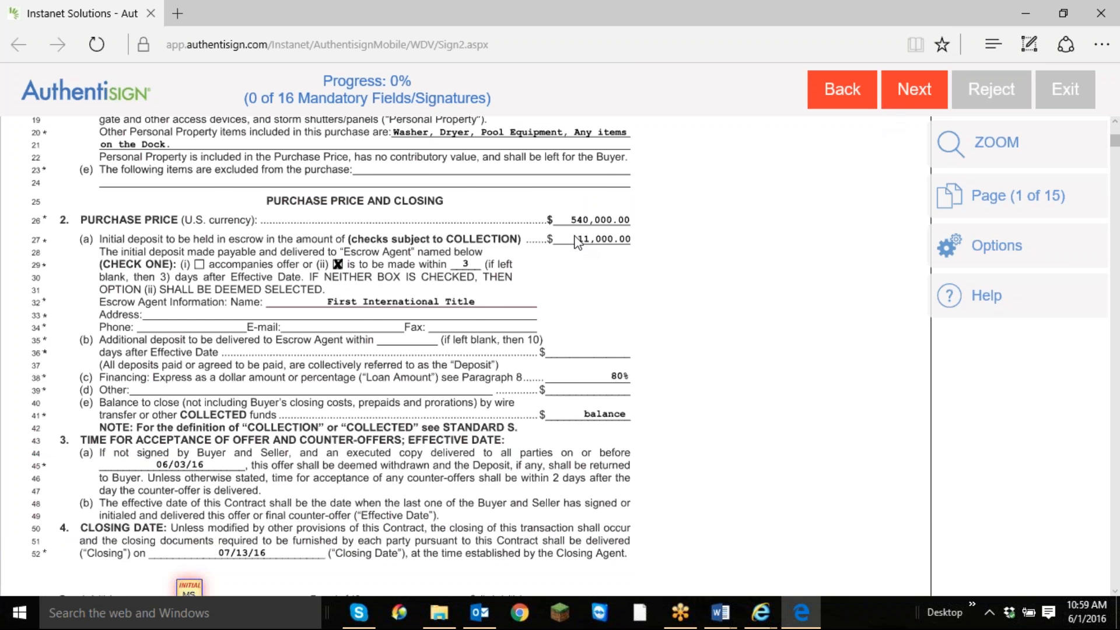
scroll(395, 287, "down", 3)
left_click(189, 378)
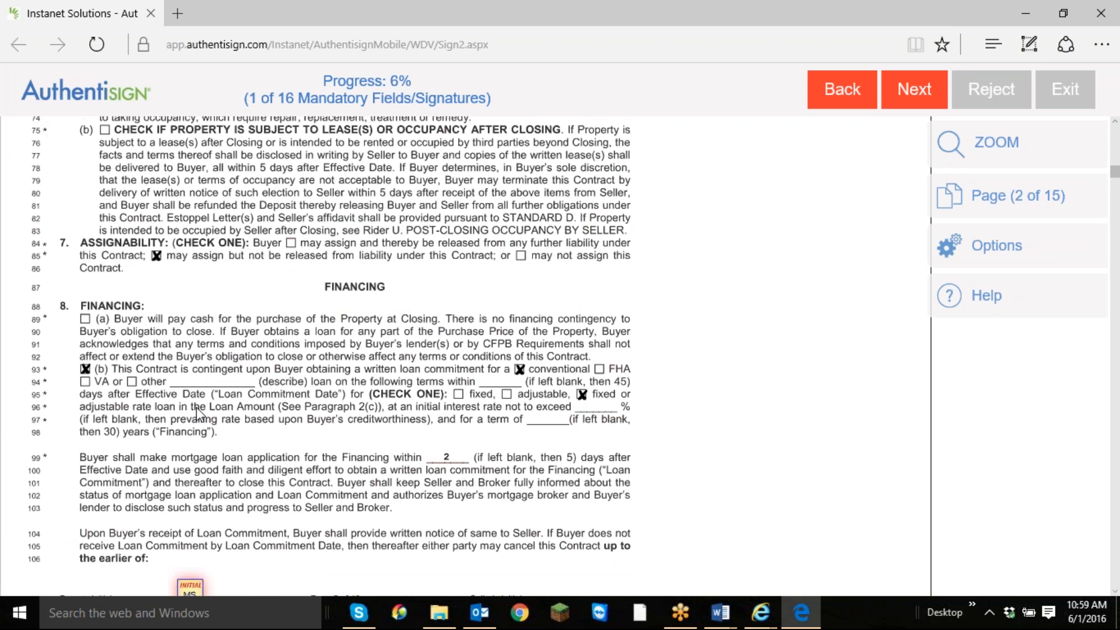
Place the buyer's initials at each marked field on pages 2 through 12 of the contract.
left_click(194, 589)
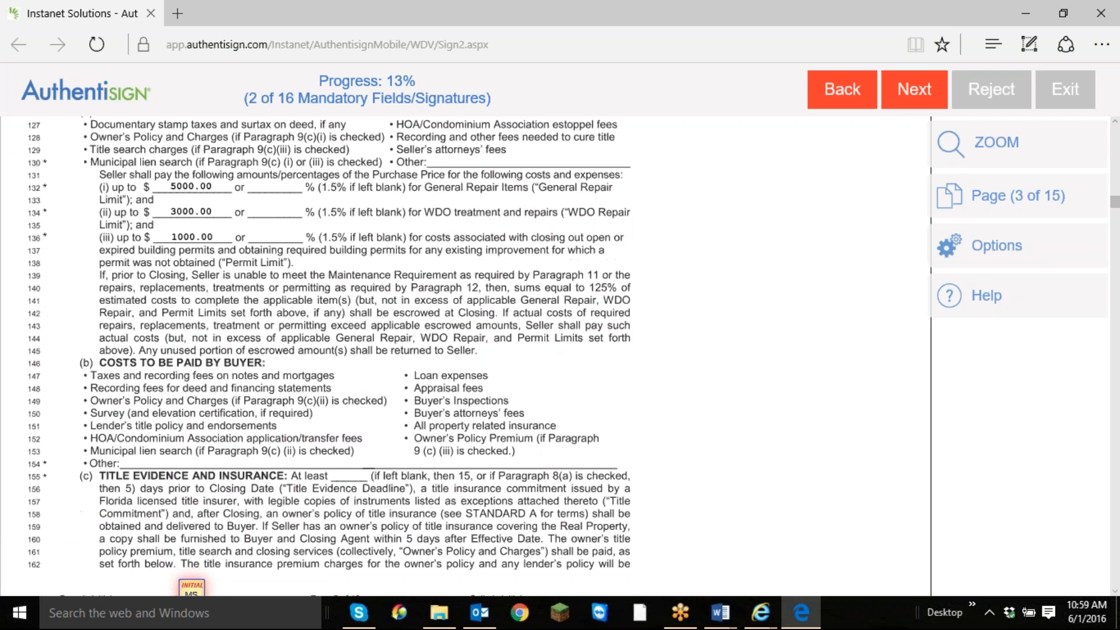
left_click(191, 588)
left_click(190, 587)
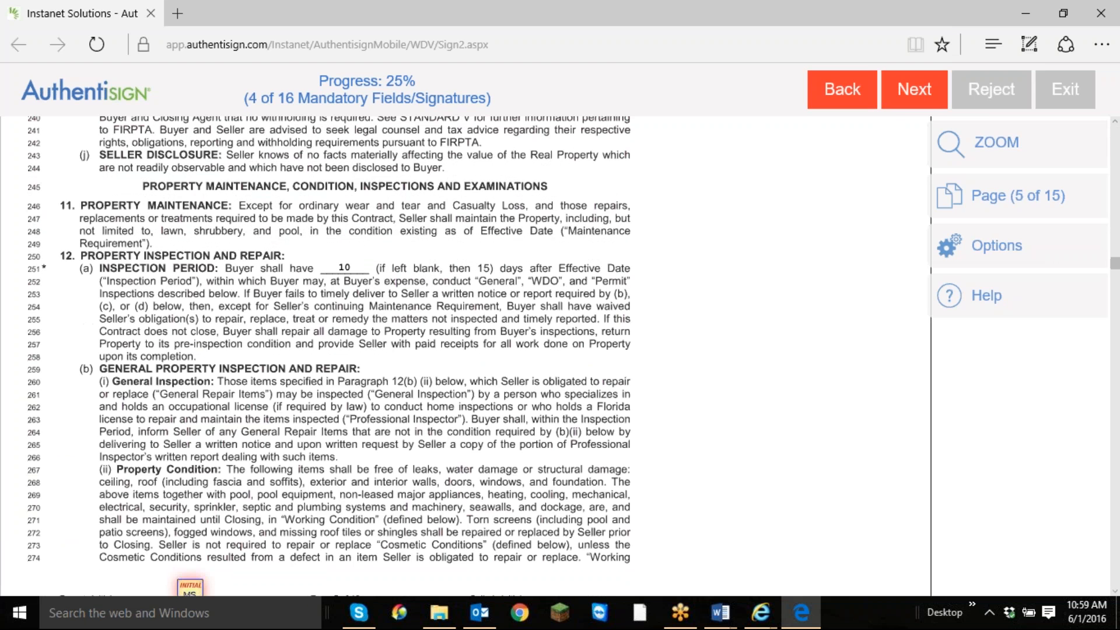
left_click(190, 587)
left_click(191, 588)
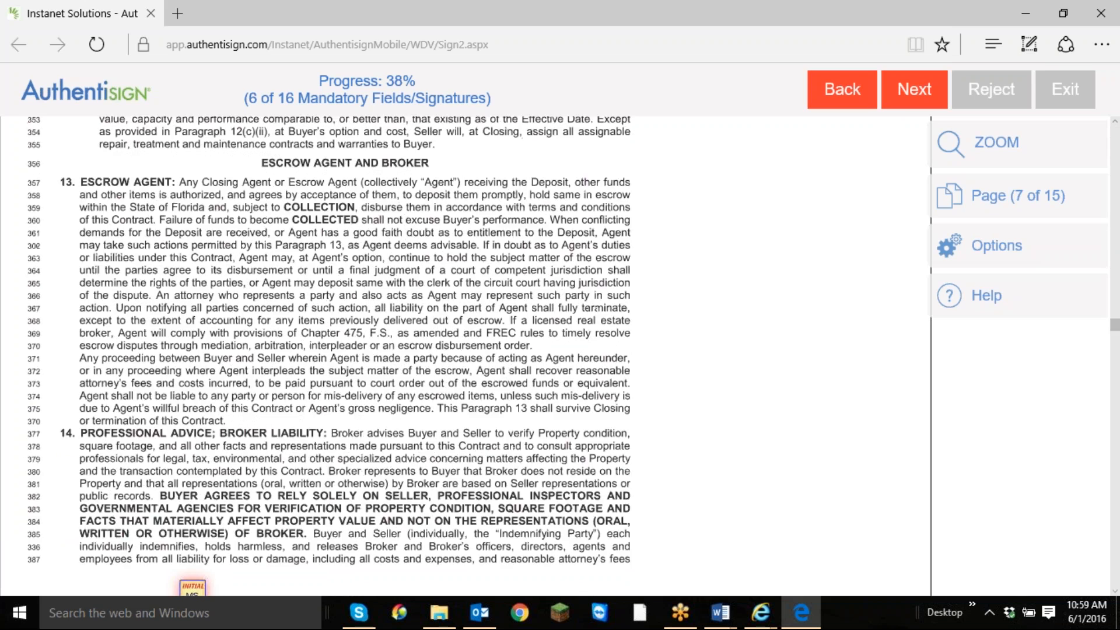
left_click(190, 588)
left_click(189, 589)
left_click(190, 588)
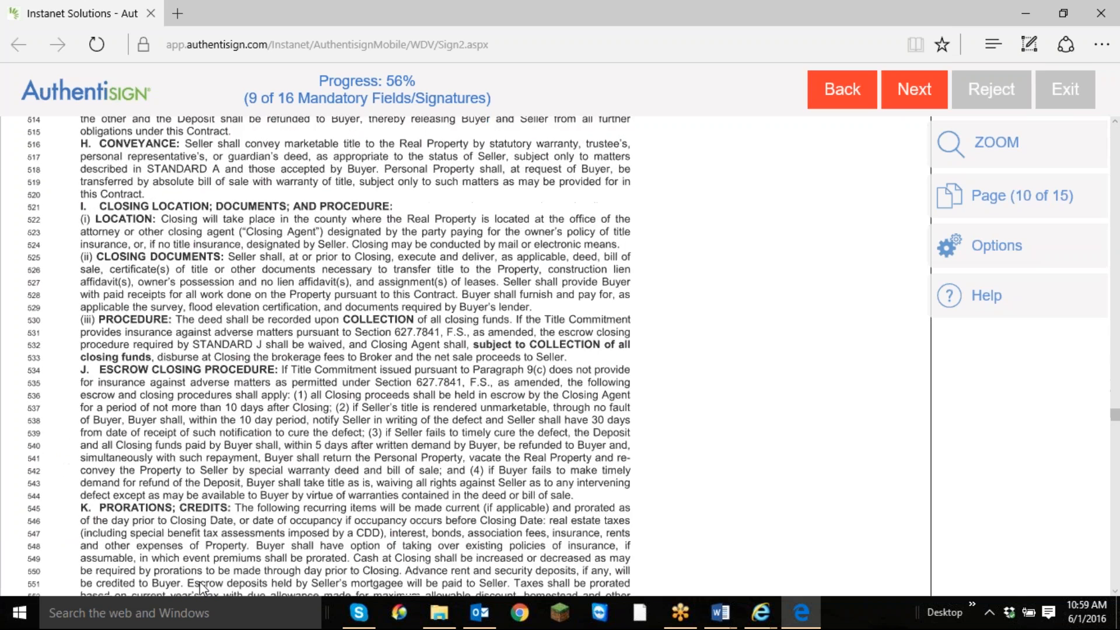
left_click(199, 585)
left_click(199, 585)
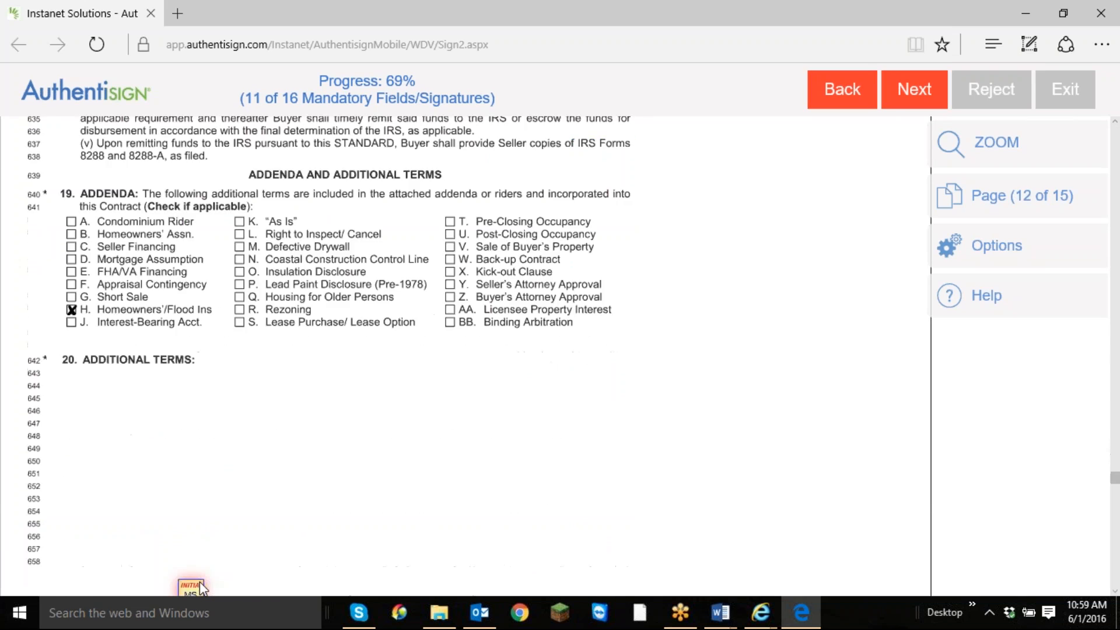
left_click(200, 582)
Fill the remaining buyer signature and initial fields on page 13, the Comprehensive Rider and the drywall addendum.
left_click(200, 584)
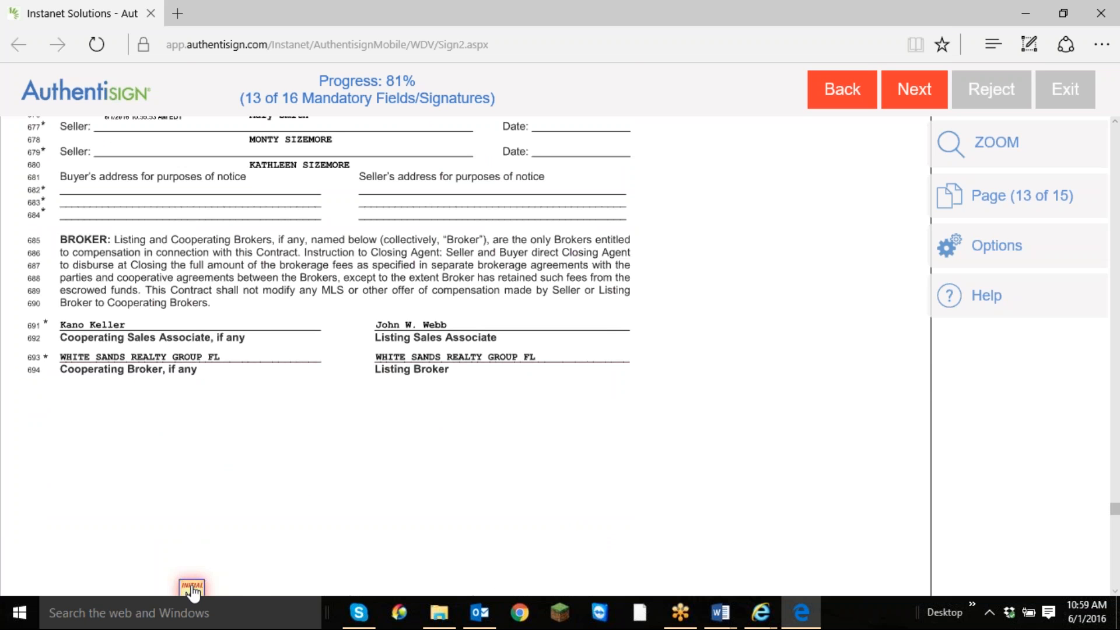
left_click(191, 588)
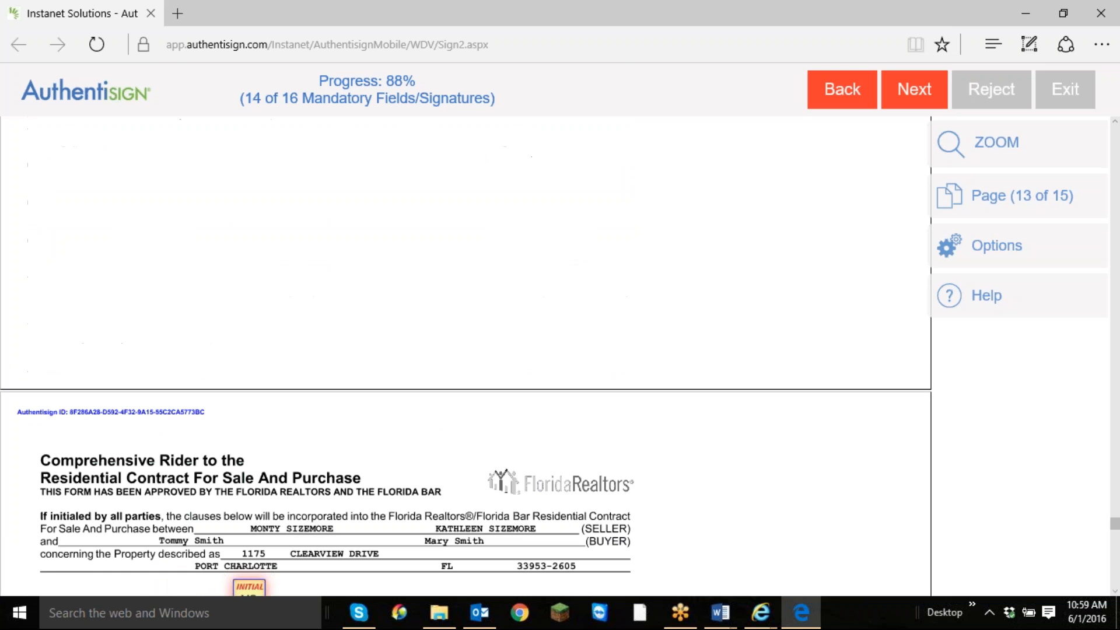
left_click(252, 593)
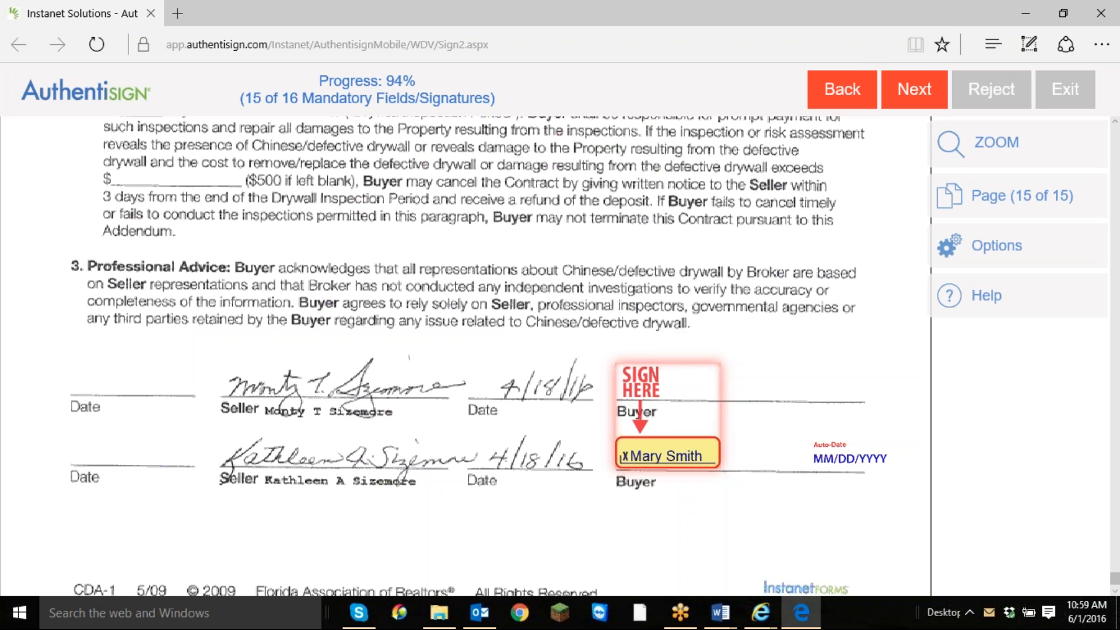
left_click(668, 453)
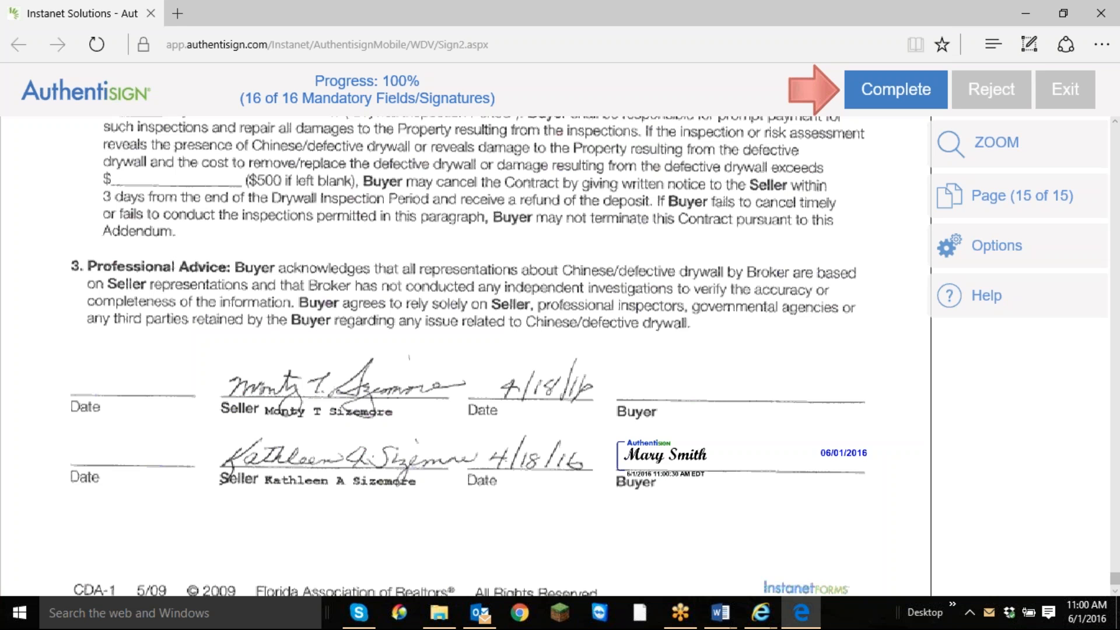
Complete the in-person signing with the signing host PIN, decline adding a dashboard password, and close the browser.
left_click(911, 105)
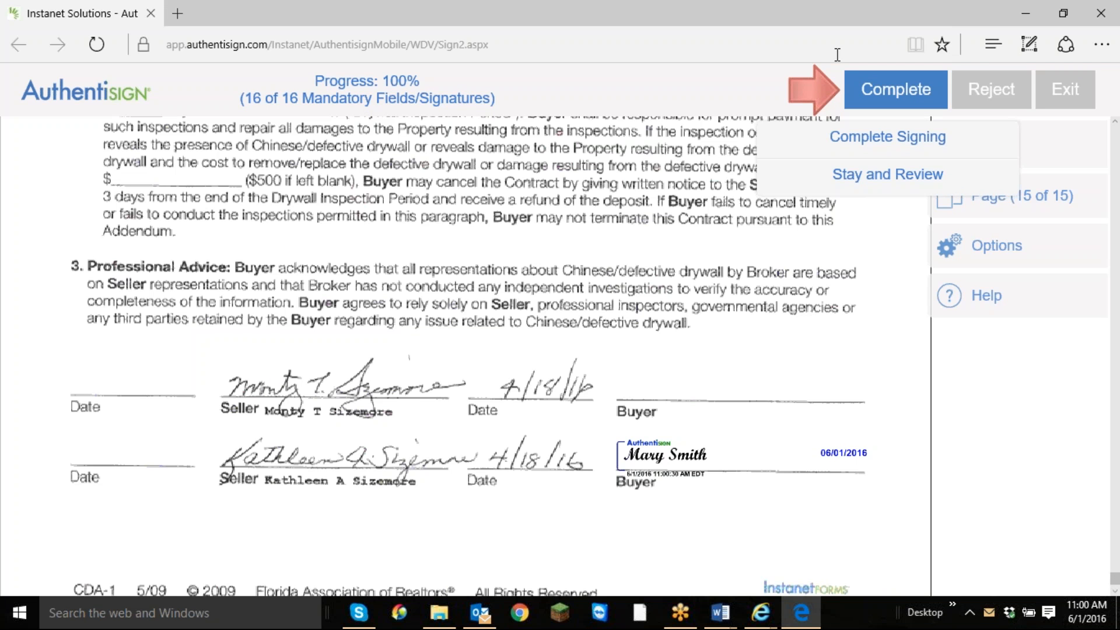
left_click(888, 138)
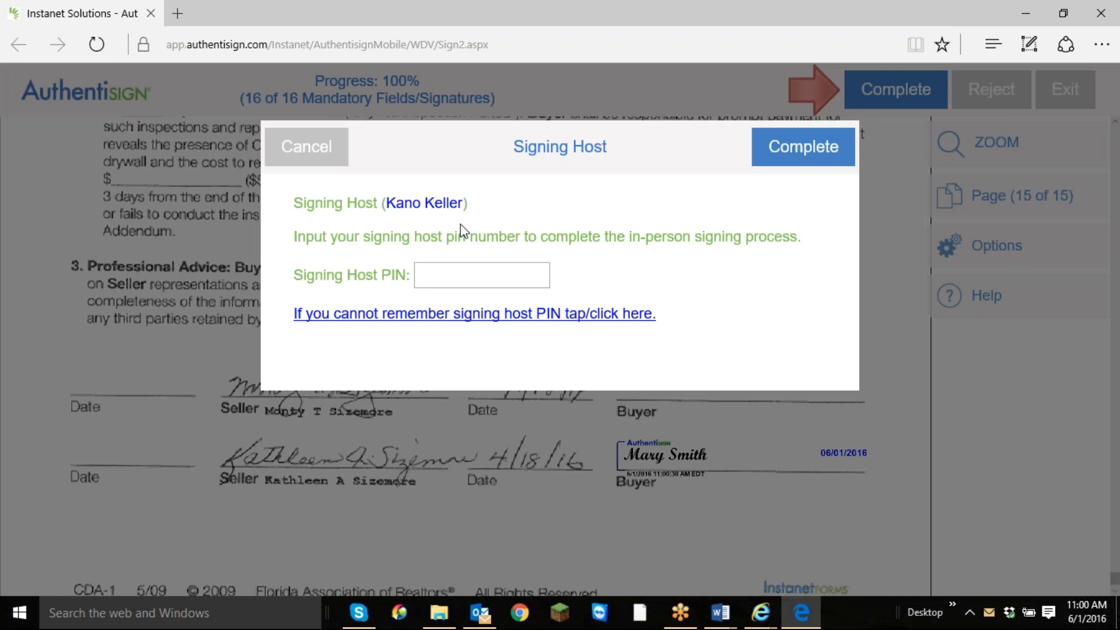
left_click(465, 268)
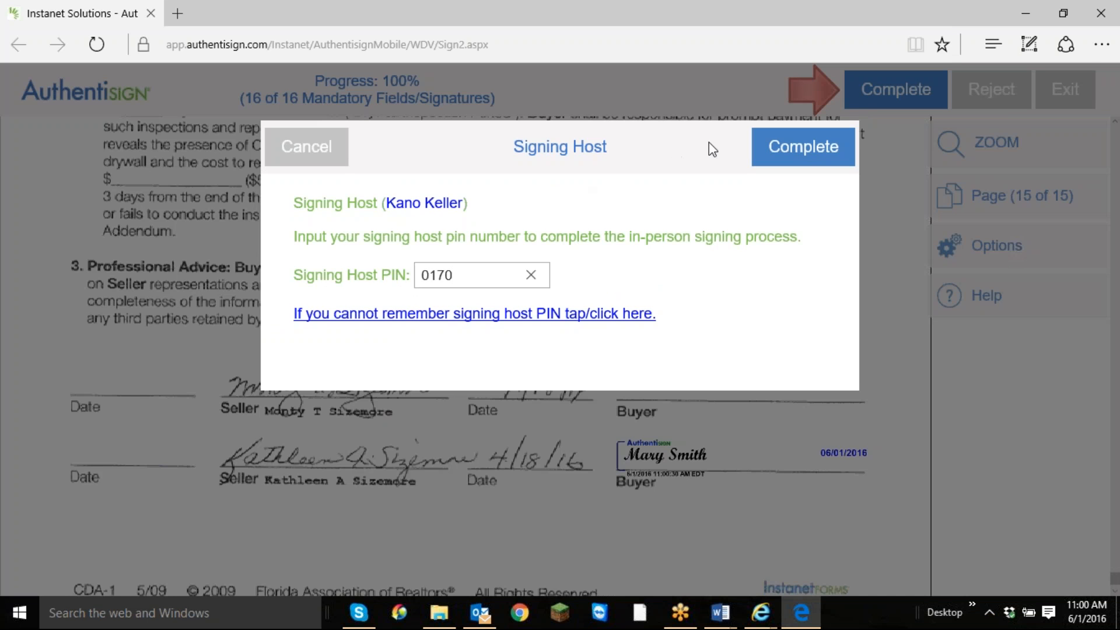
left_click(805, 148)
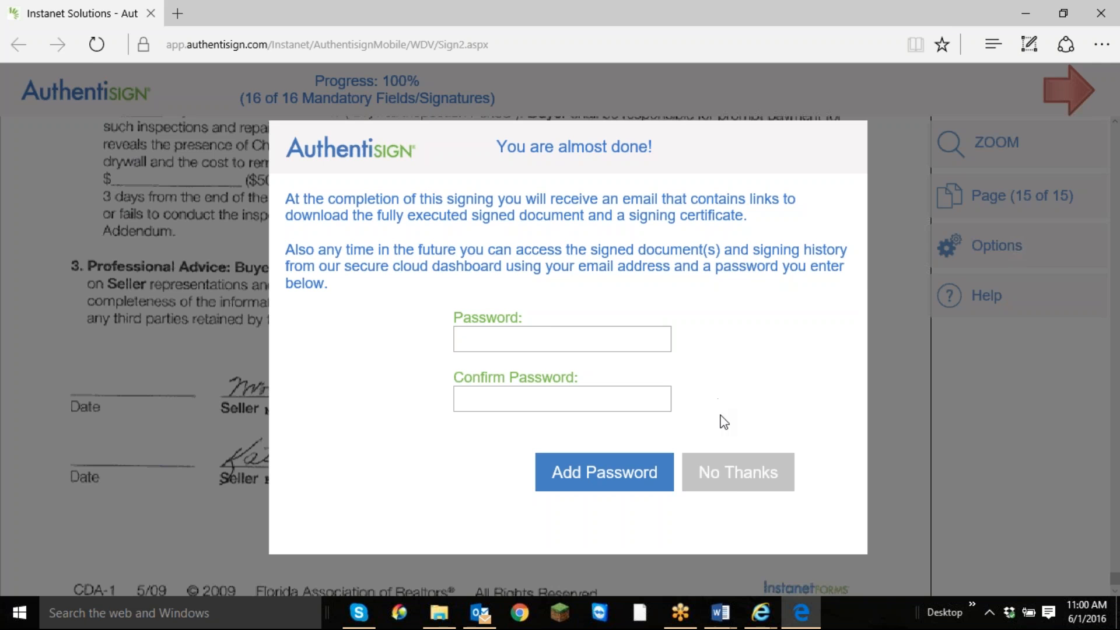
left_click(740, 482)
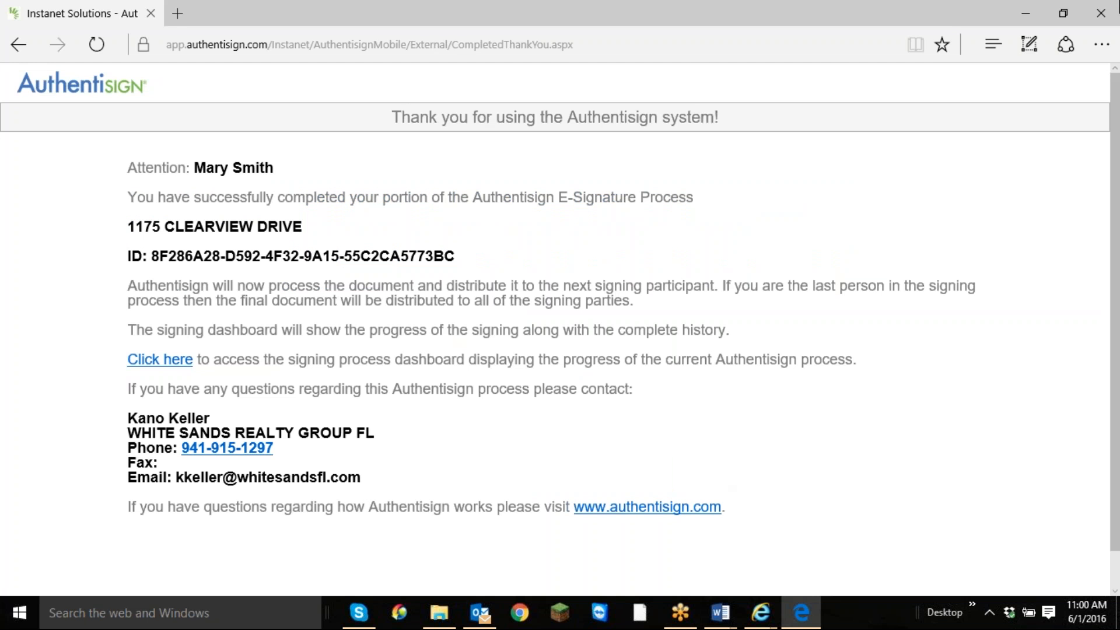
left_click(1103, 17)
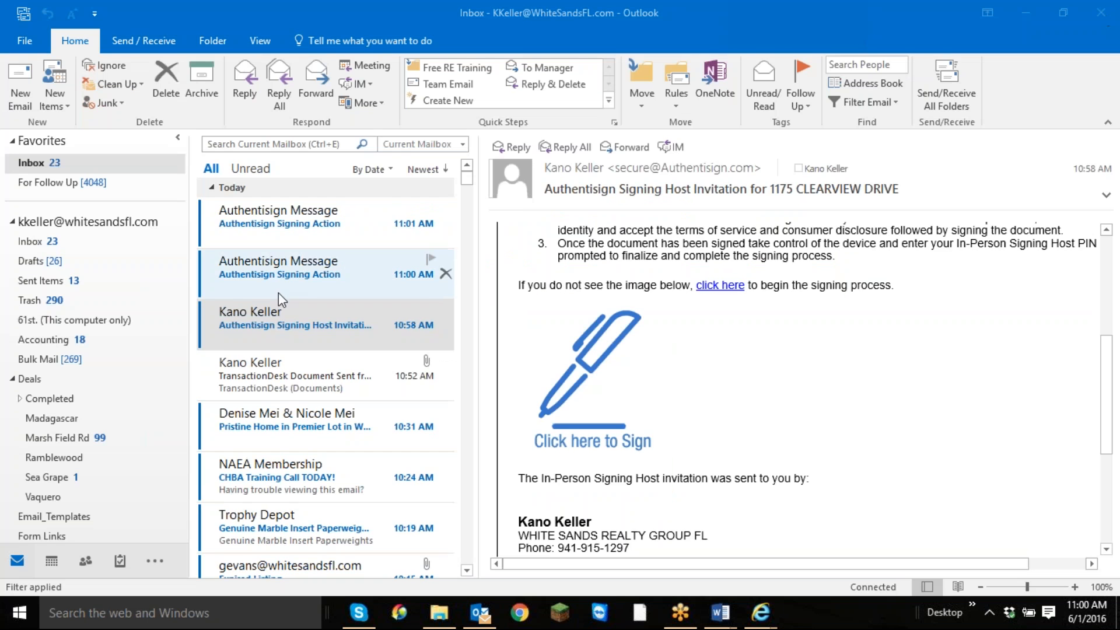
Read the two Authentisign Signing Action emails in Outlook, checking the action and participant details in each.
left_click(301, 274)
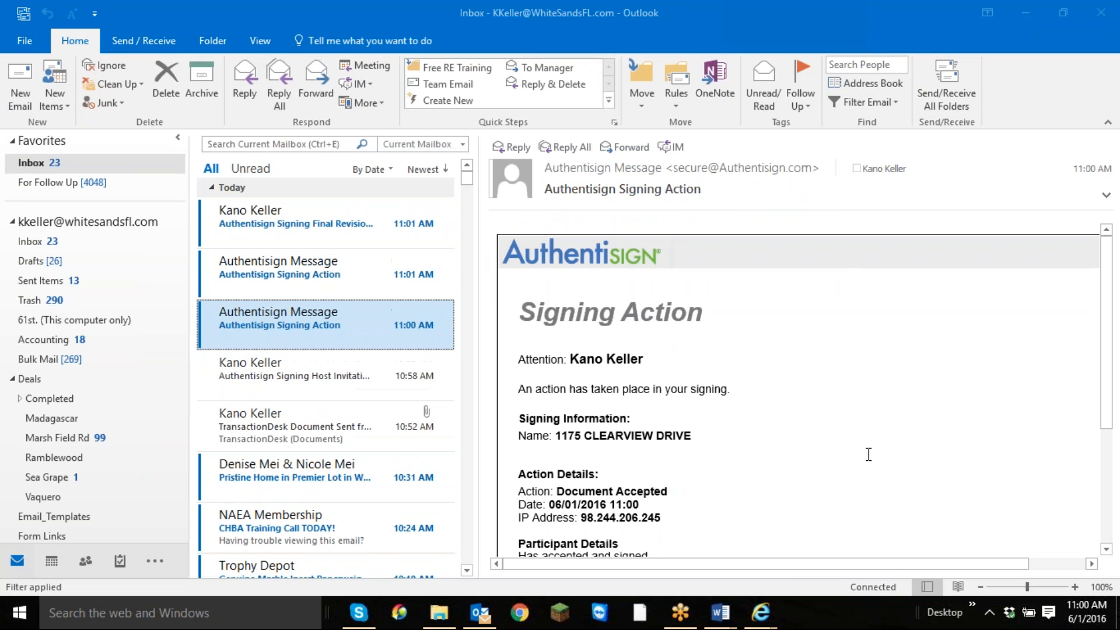
scroll(681, 442, "down", 4)
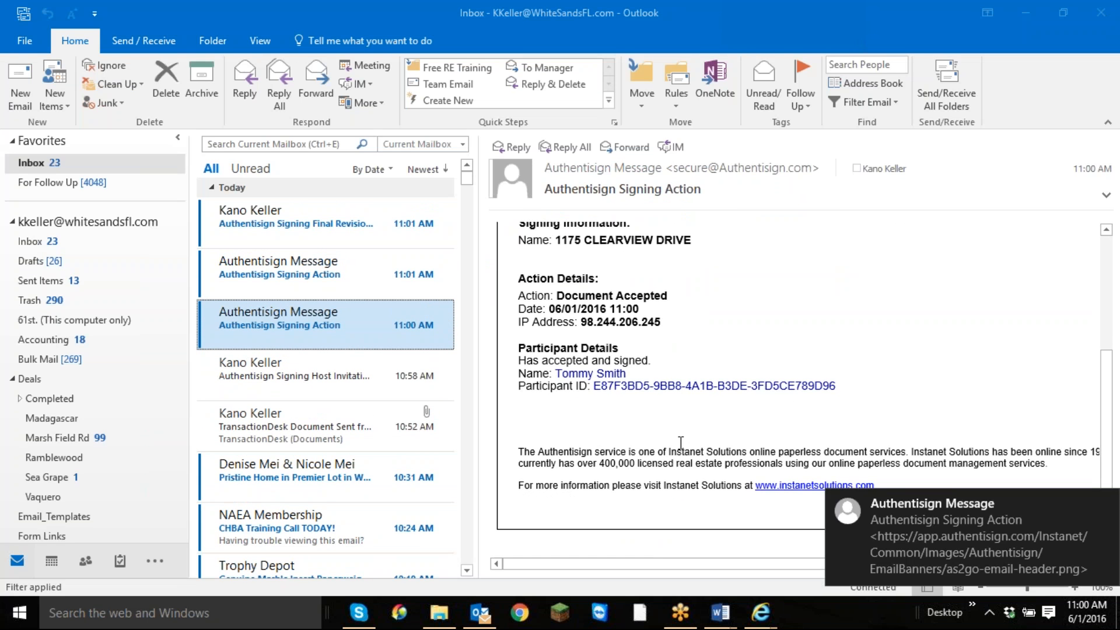
scroll(681, 443, "up", 5)
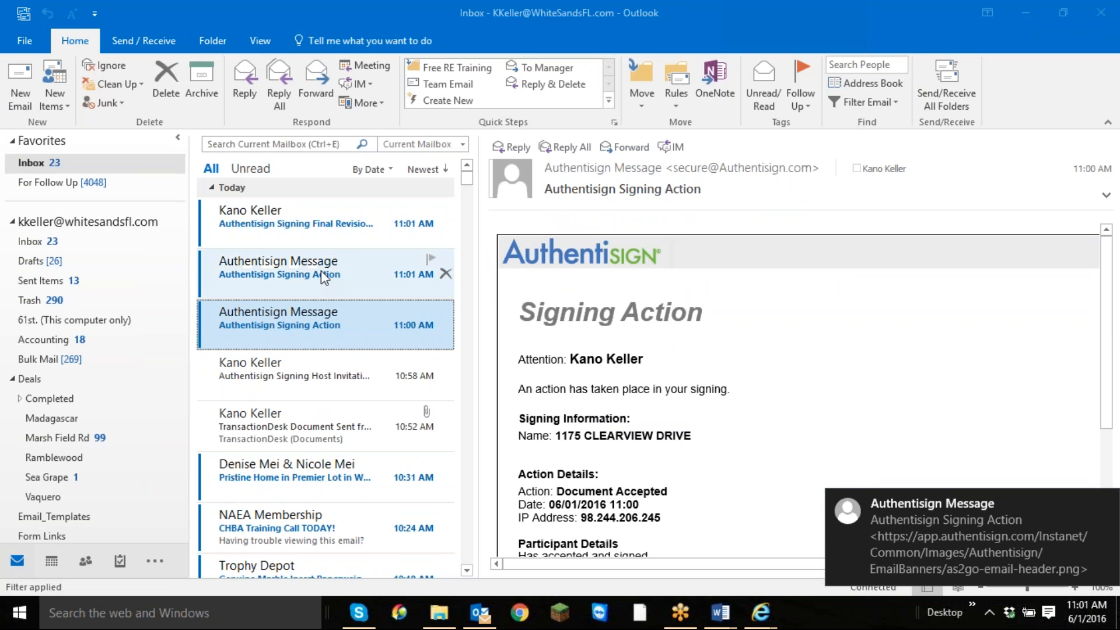
left_click(321, 273)
scroll(817, 407, "down", 3)
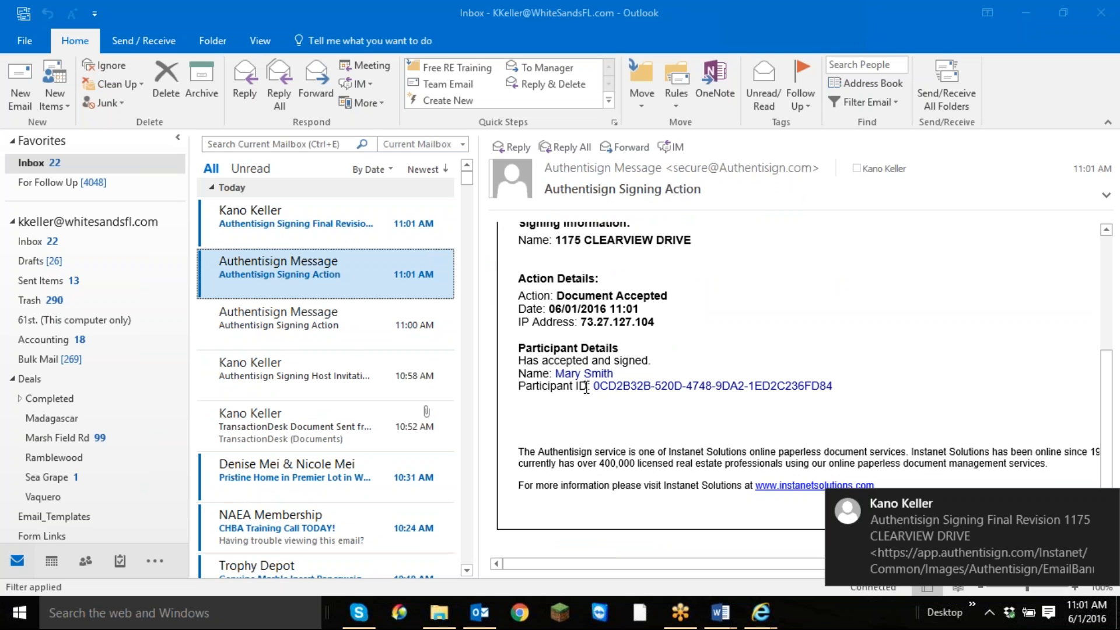
Read the Authentisign Signing Final Revision email, and download and open the final signed document from it.
left_click(318, 225)
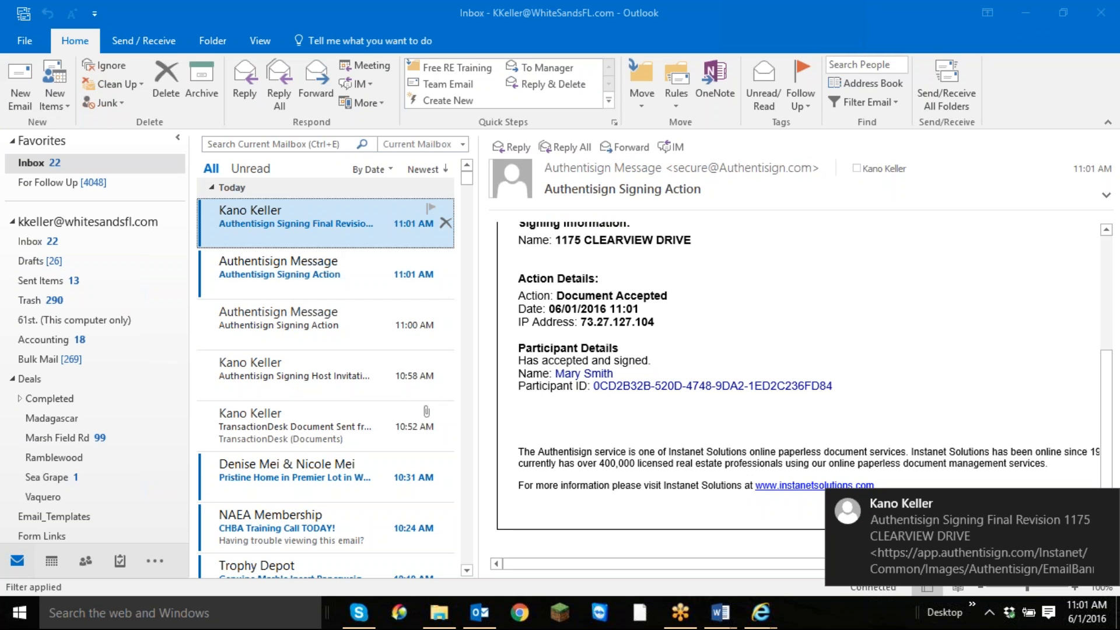
scroll(820, 321, "down", 3)
scroll(820, 327, "down", 1)
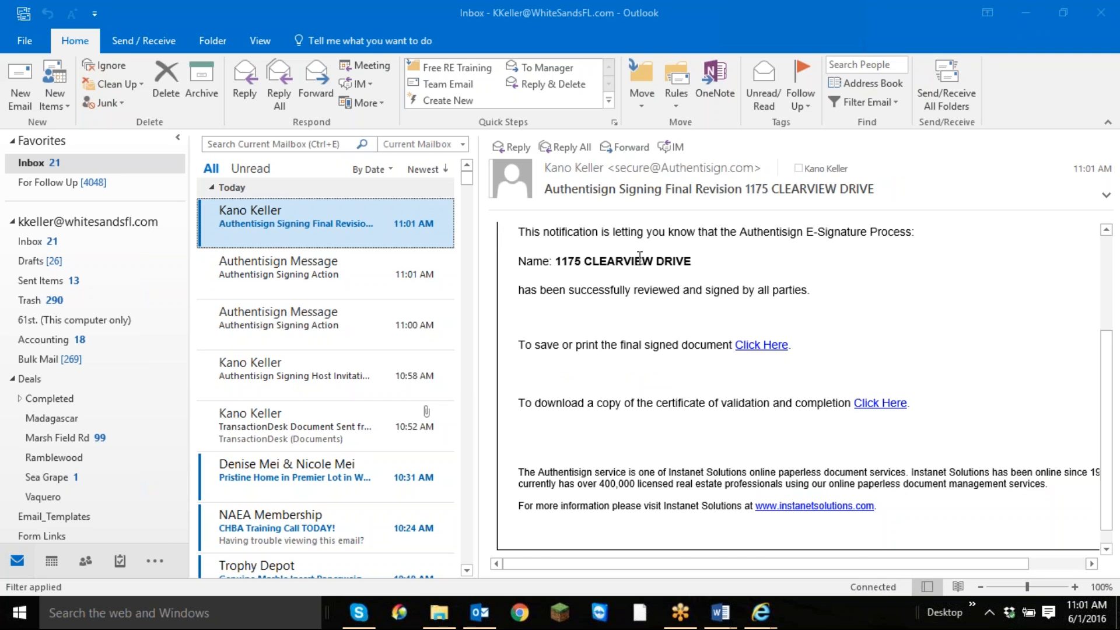
scroll(635, 287, "up", 3)
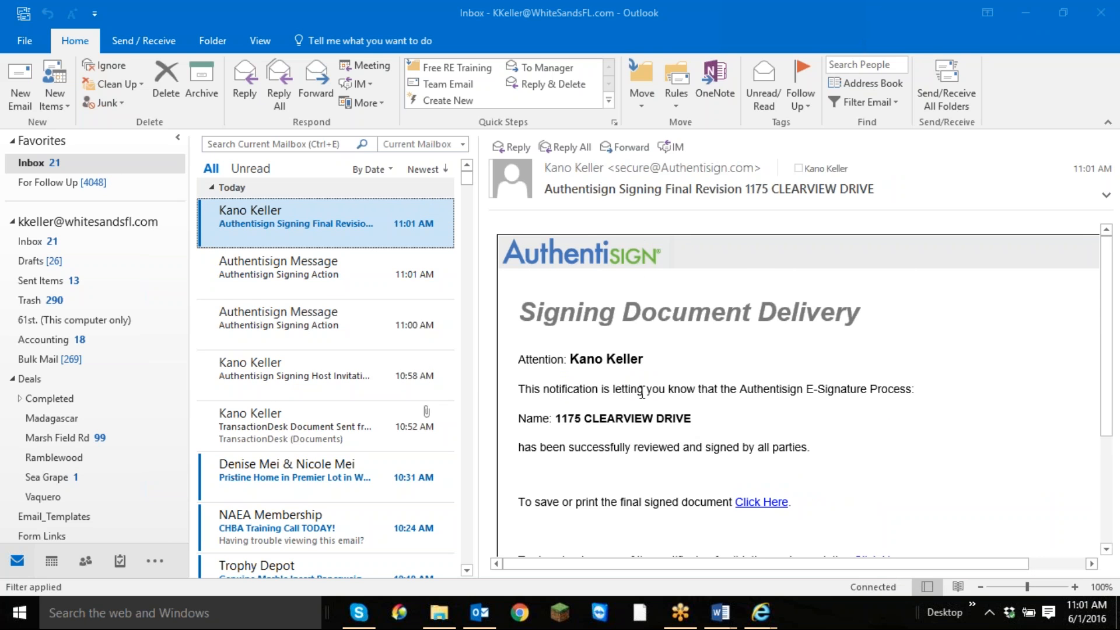
scroll(642, 392, "down", 3)
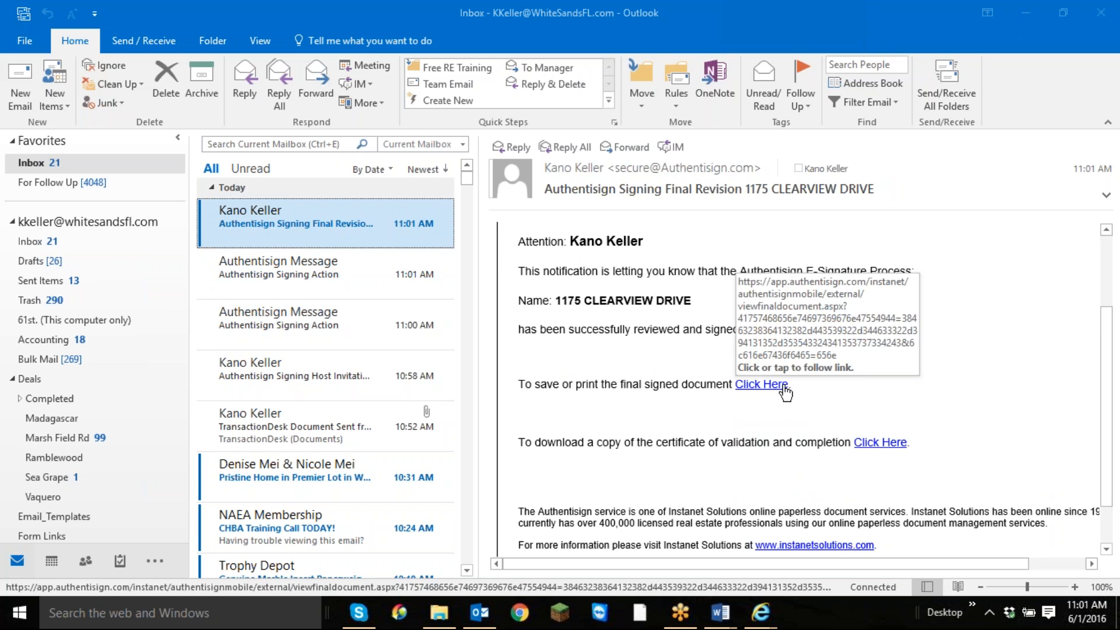
scroll(780, 400, "up", 3)
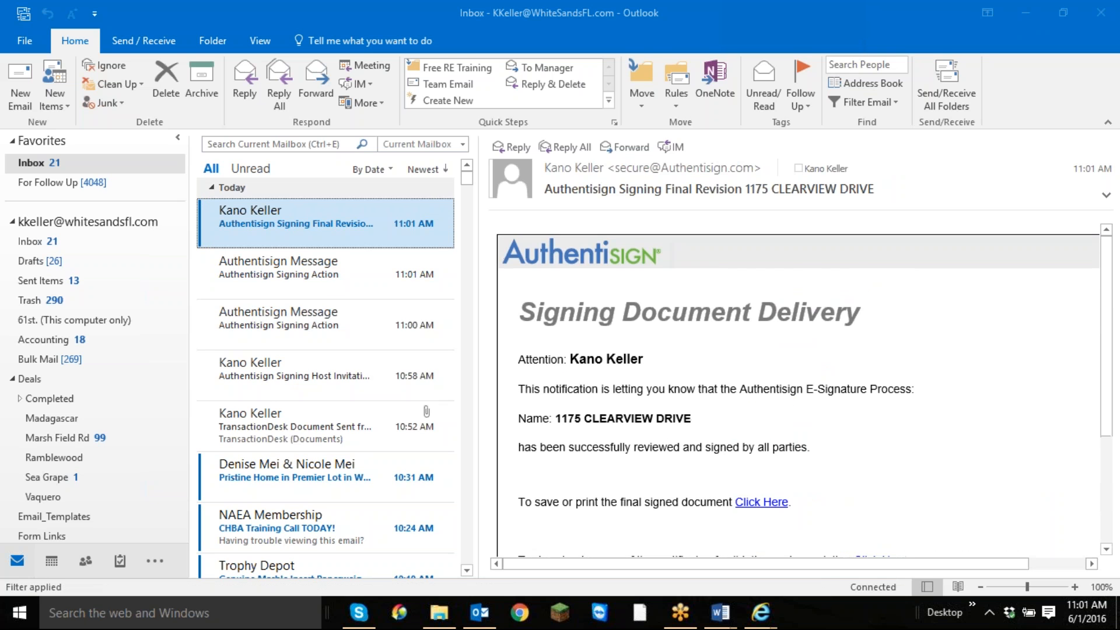
scroll(771, 417, "down", 4)
scroll(770, 417, "up", 4)
left_click(771, 506)
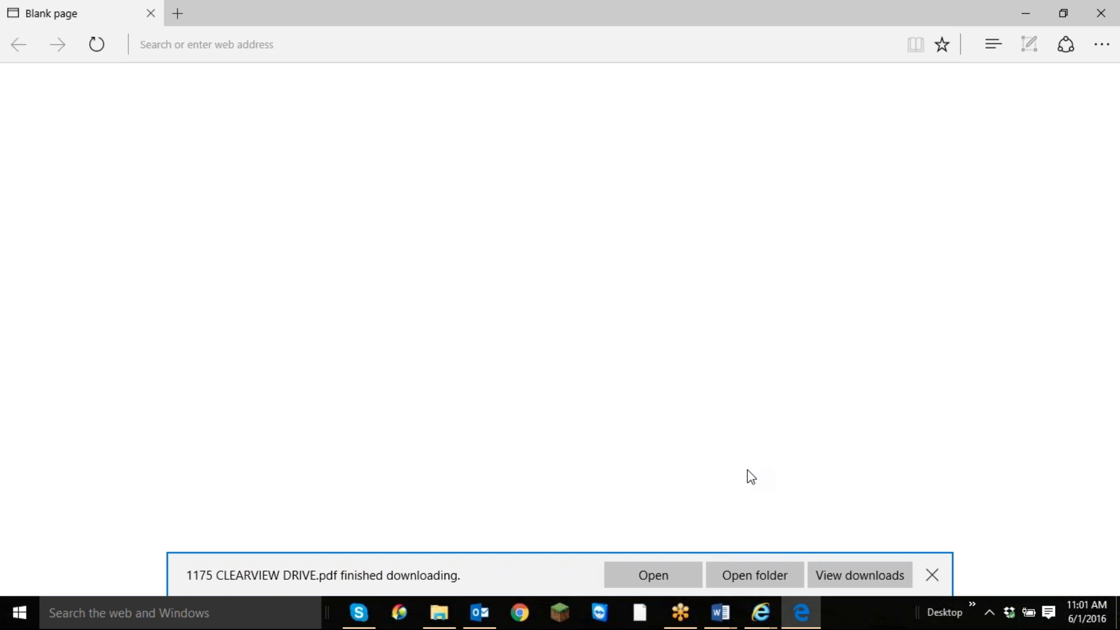
left_click(688, 574)
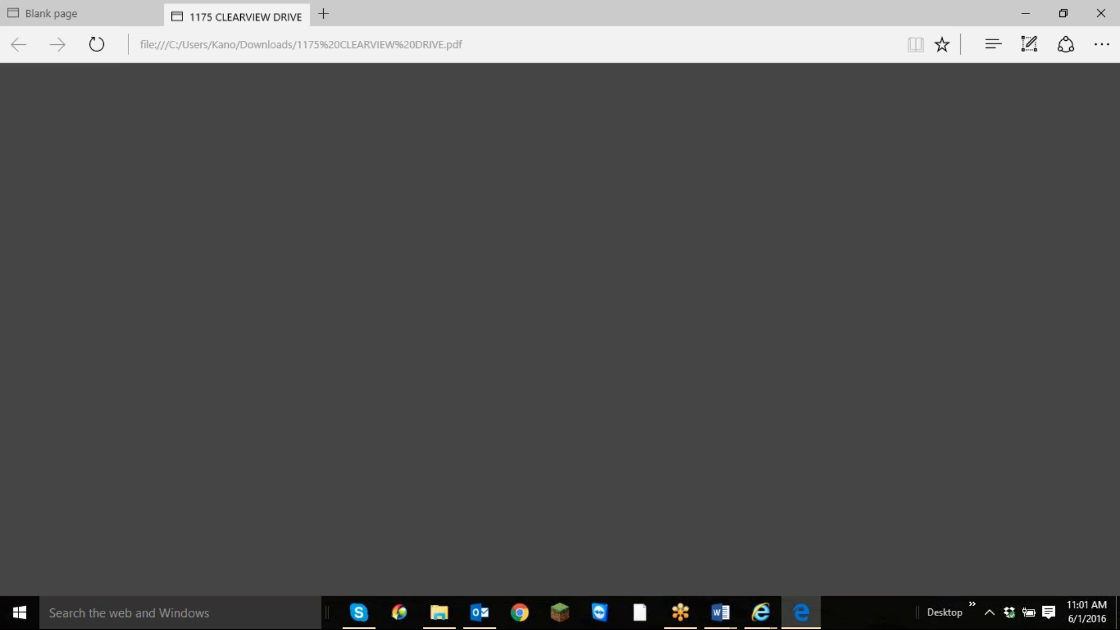
Look through the first pages of the signed contract PDF, checking the buyers' initials at the foot of the pages.
scroll(827, 473, "down", 9)
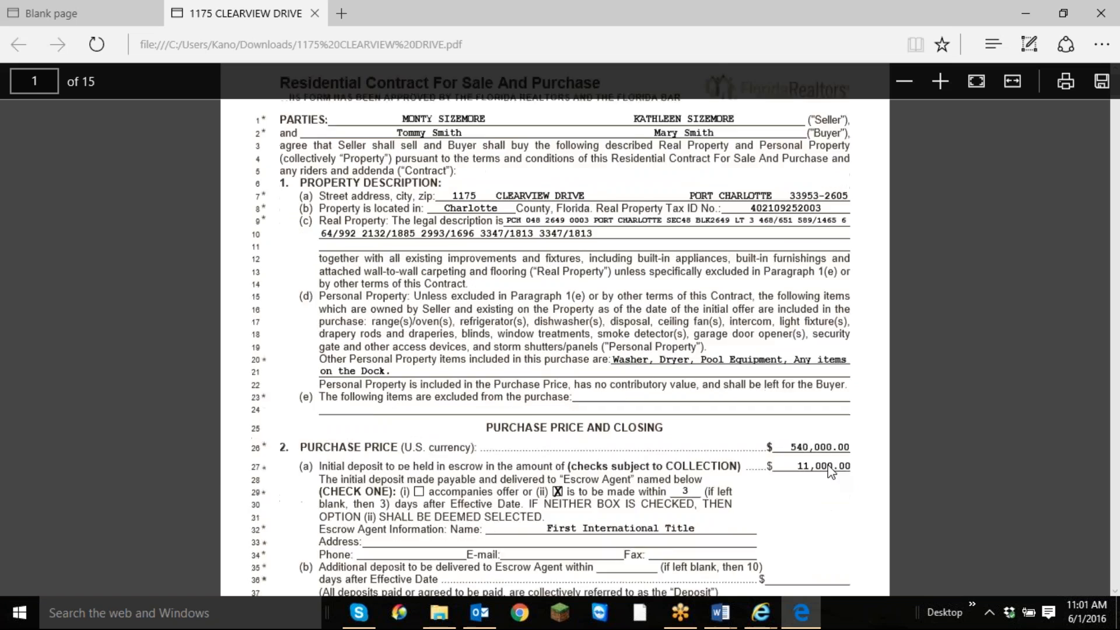
scroll(822, 481, "down", 3)
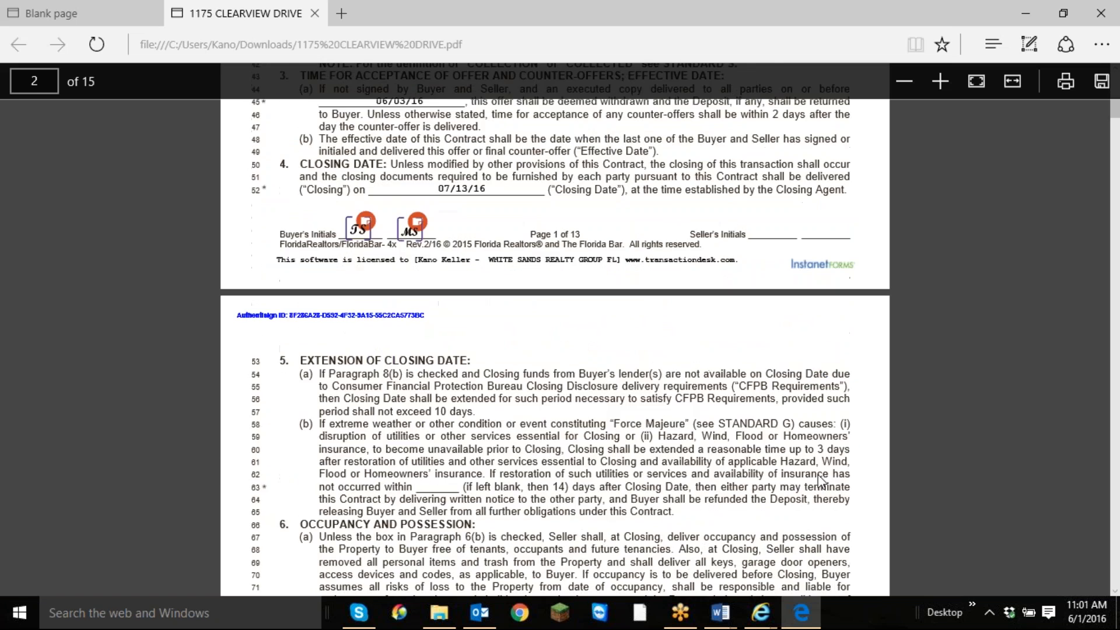
scroll(821, 482, "down", 15)
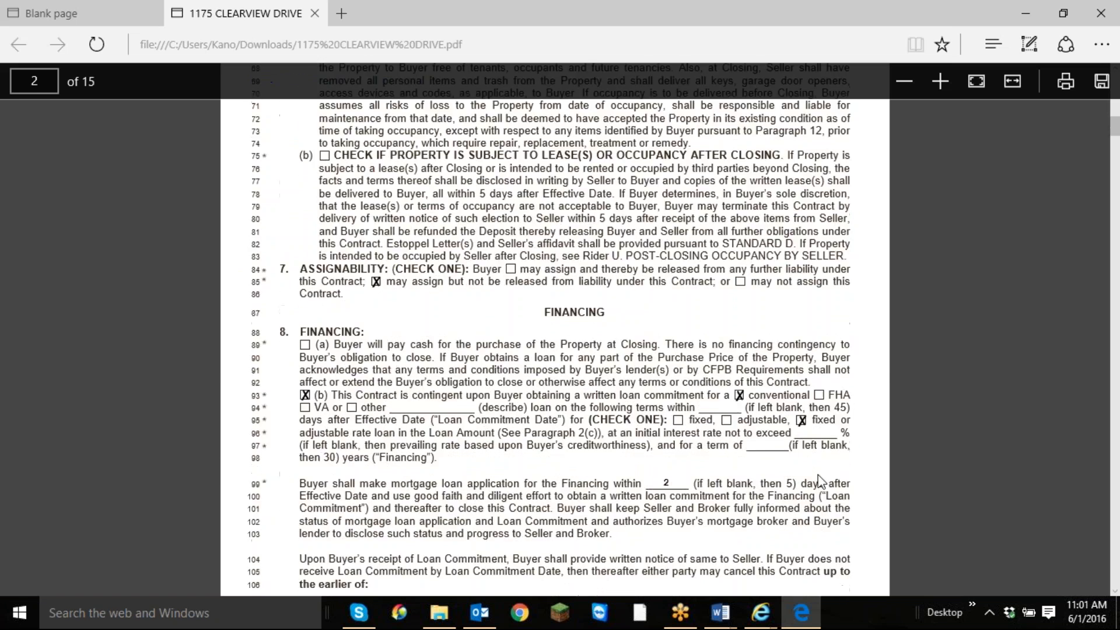
scroll(821, 482, "down", 10)
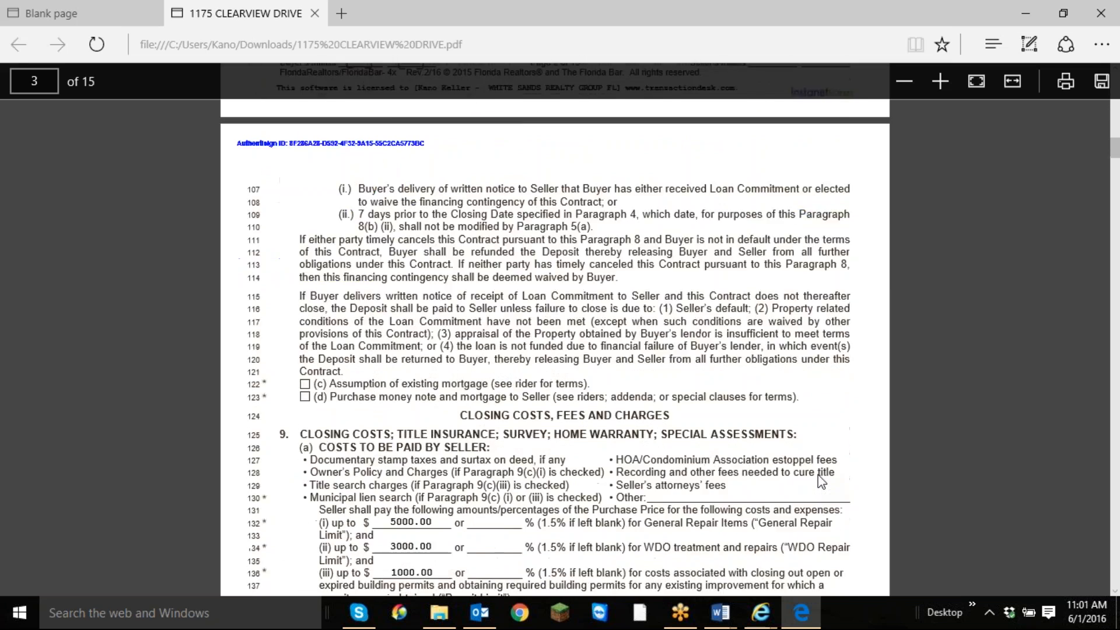
scroll(555, 327, "down", 16)
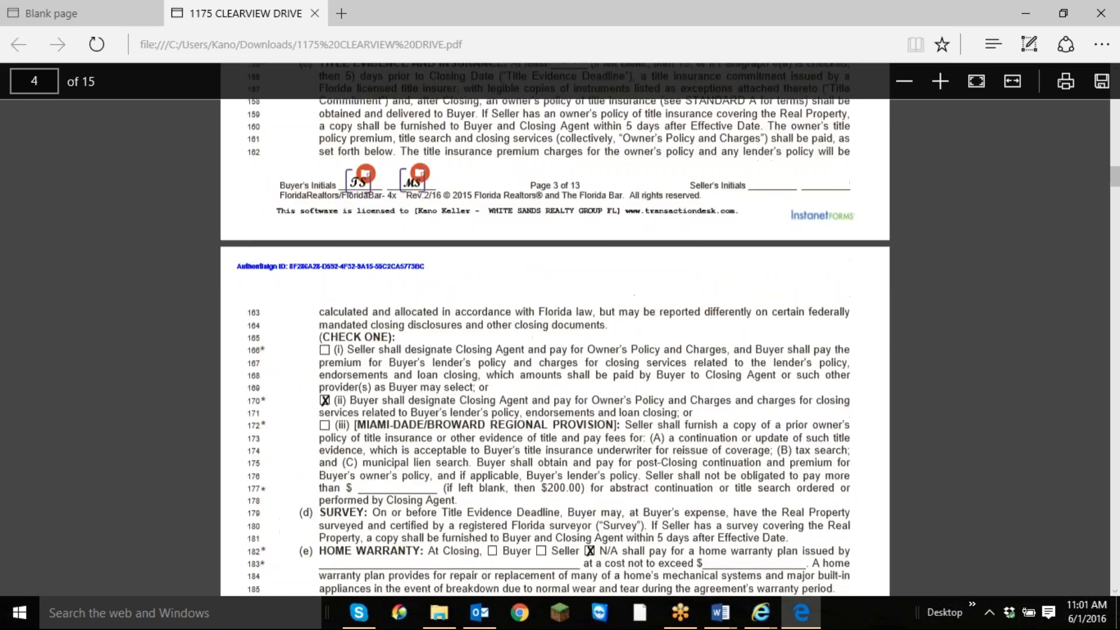
scroll(817, 466, "down", 1)
scroll(815, 466, "up", 20)
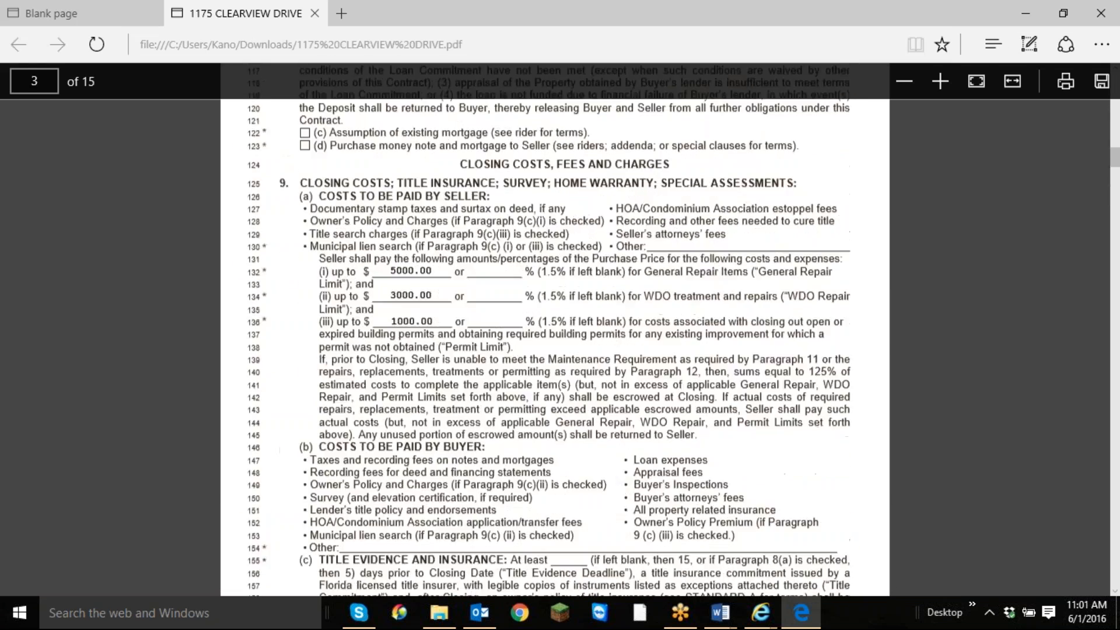
scroll(815, 466, "up", 2)
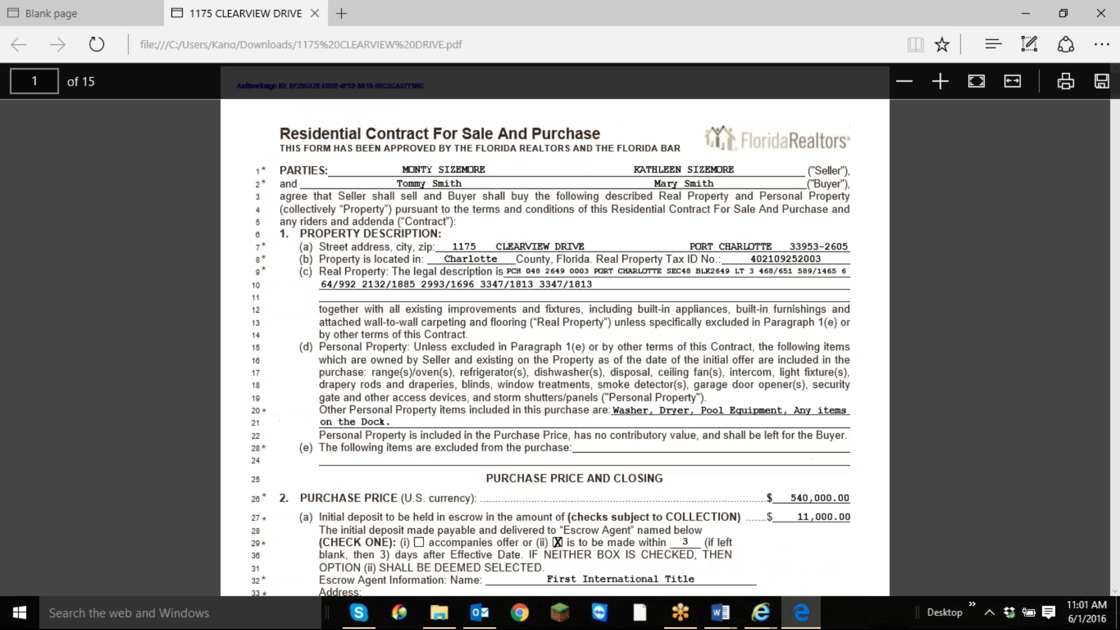